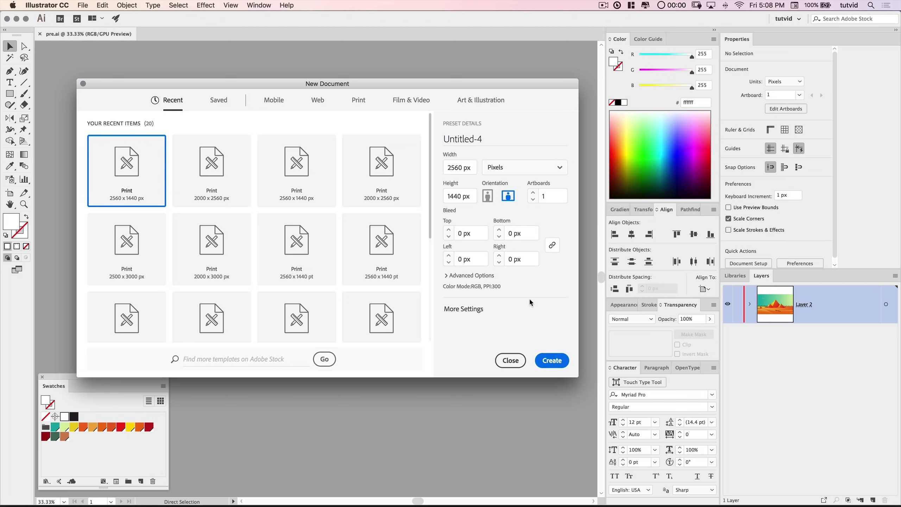
# - Create a new 2560 x 1440 px document named recd-pyramid
pyautogui.click(489, 142)
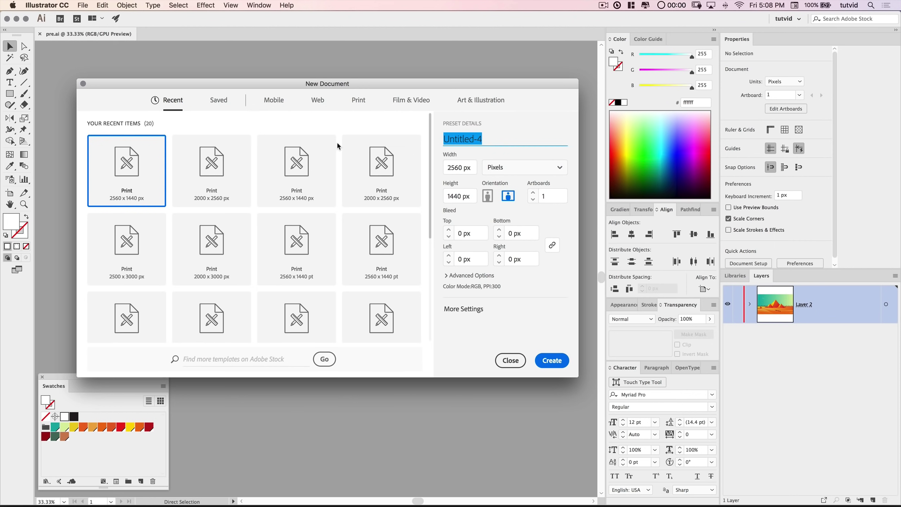
pyautogui.write('recd-pyramid')
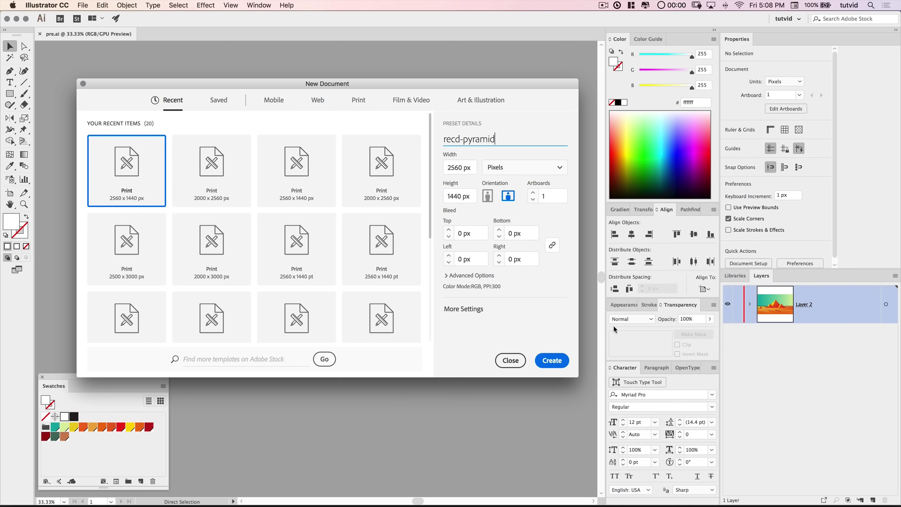
pyautogui.click(552, 361)
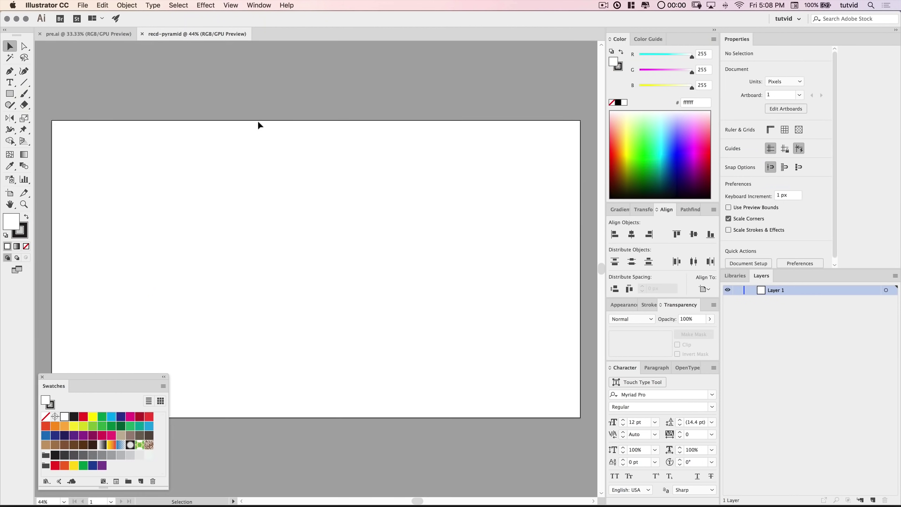
# - Enlarge the swatch palette and load the external swatch library desert_scene_colors_tutvid.ai from the Desktop
pyautogui.moveTo(130, 374); pyautogui.dragTo(180, 170)
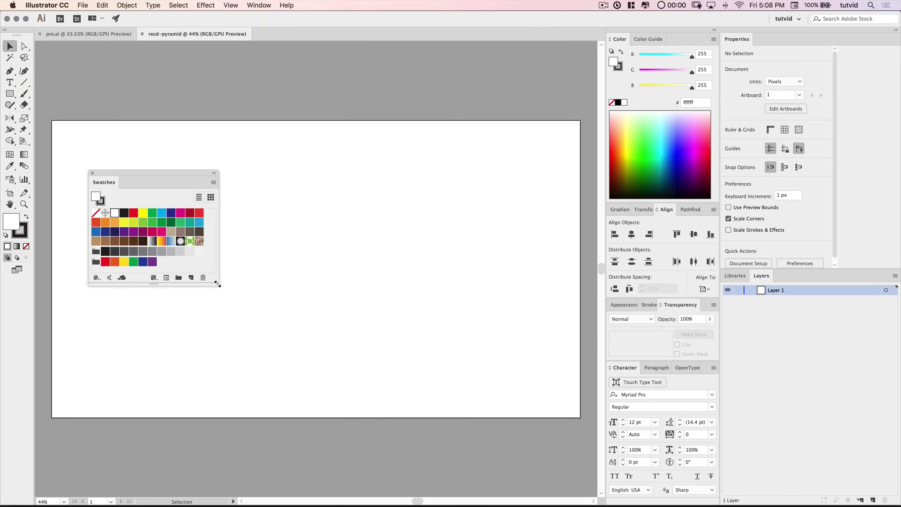
pyautogui.moveTo(218, 284); pyautogui.dragTo(237, 335)
pyautogui.click(234, 182)
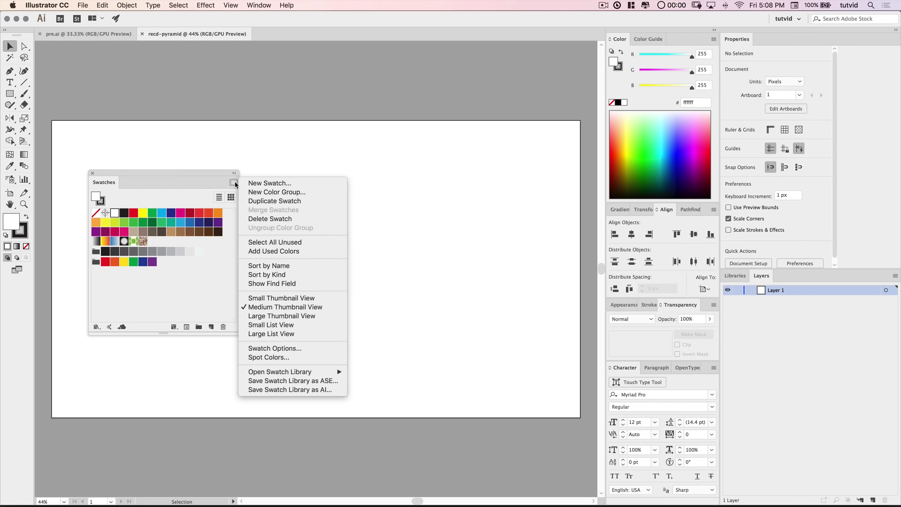
pyautogui.moveTo(282, 373)
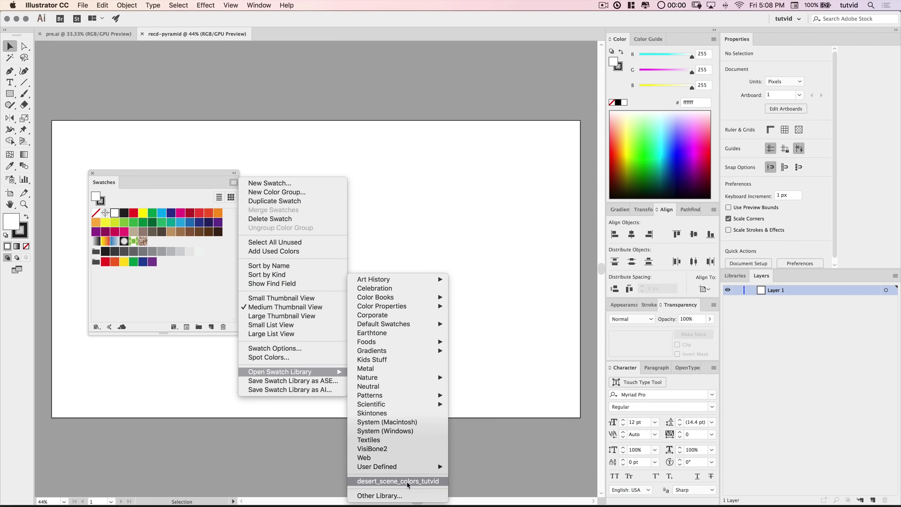
pyautogui.click(387, 497)
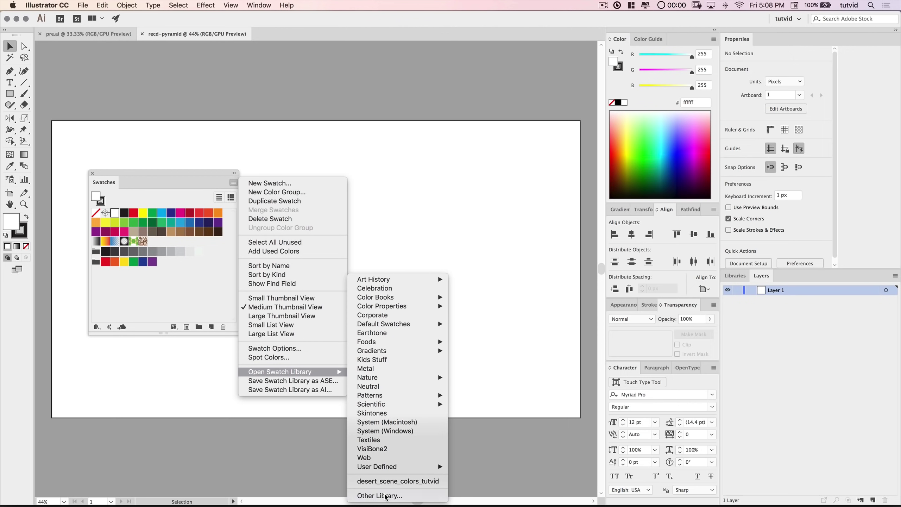
pyautogui.click(545, 173)
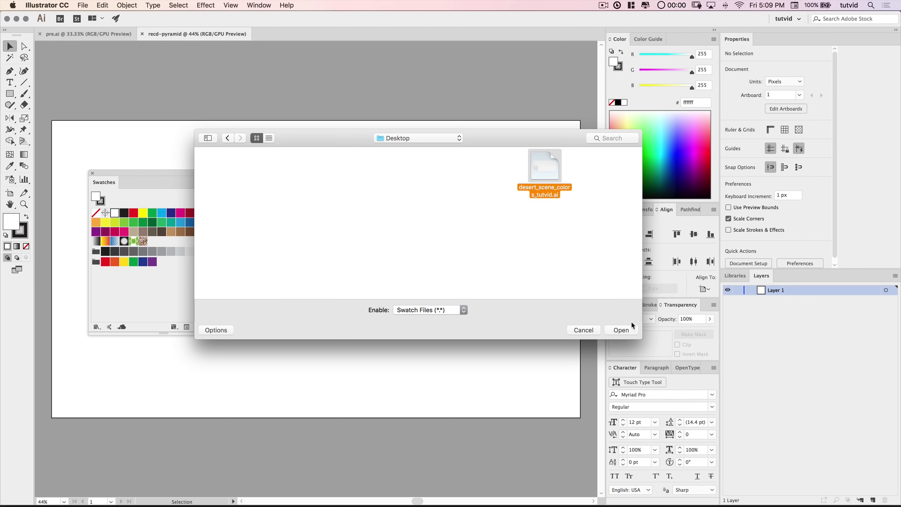
pyautogui.click(622, 330)
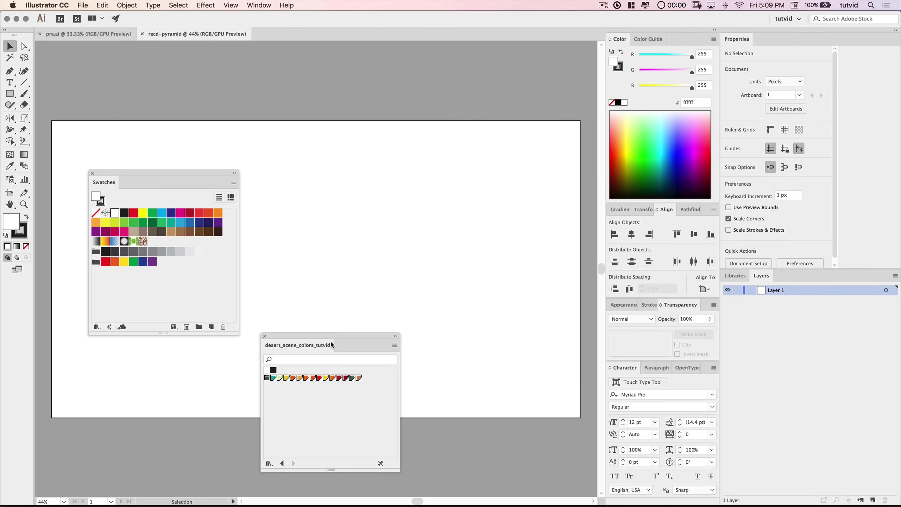
# - Add the desert scene color group to the document's swatches, close the library, and park the swatch palette near the artboard's lower corner
pyautogui.moveTo(328, 336); pyautogui.dragTo(334, 201)
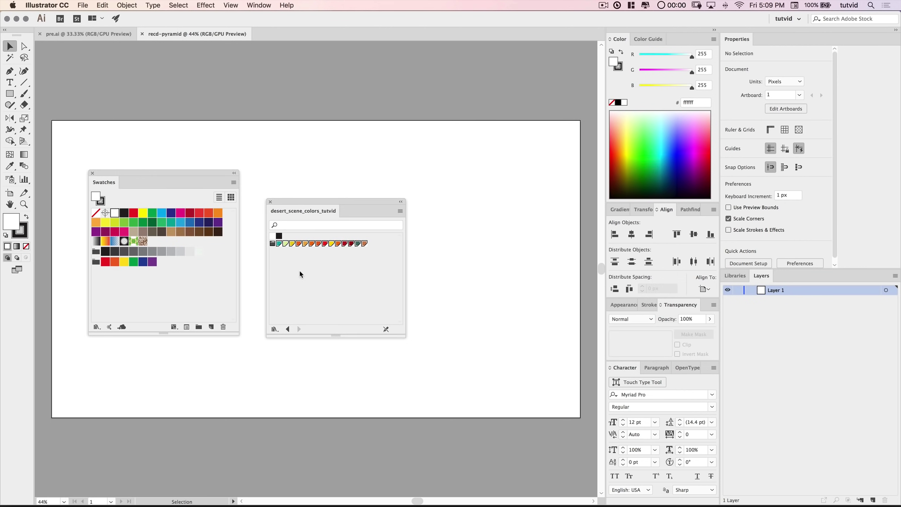
pyautogui.click(272, 244)
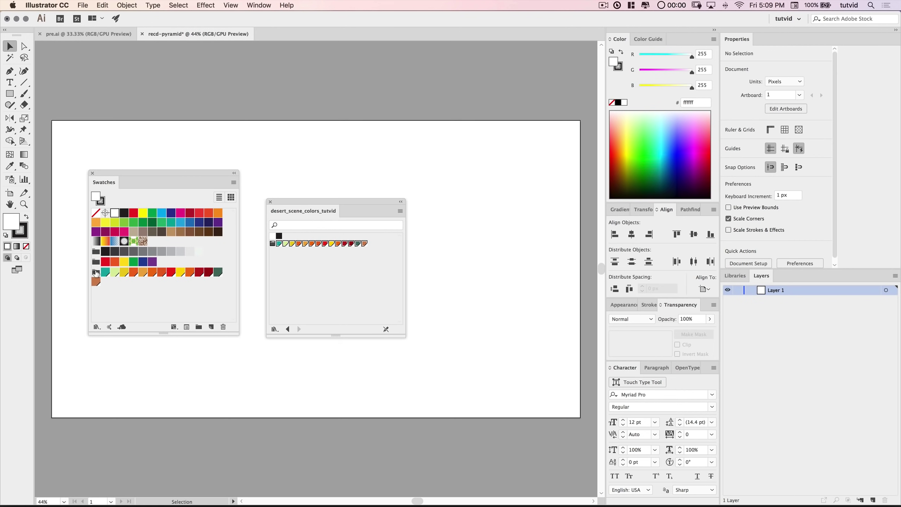
pyautogui.click(270, 202)
pyautogui.moveTo(181, 172); pyautogui.dragTo(138, 320)
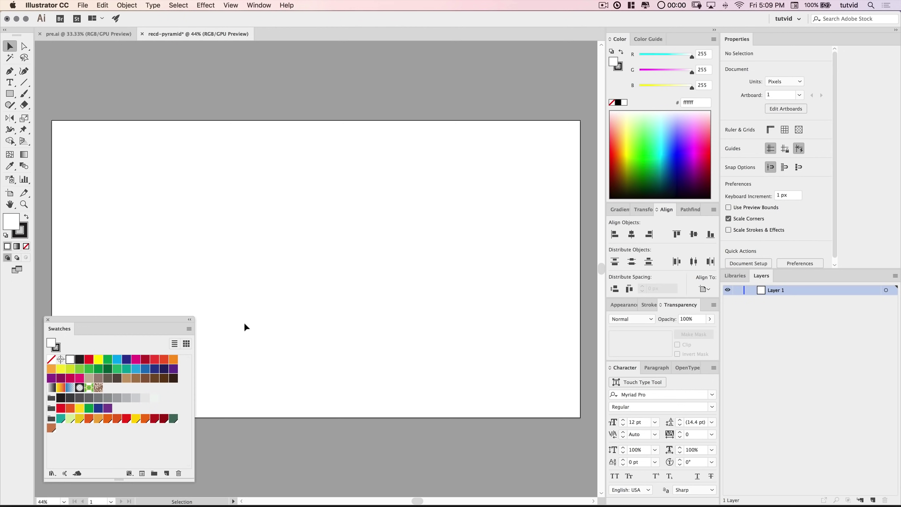
# - Set the row size of the layer list to 100 pixels for larger thumbnails
pyautogui.click(896, 276)
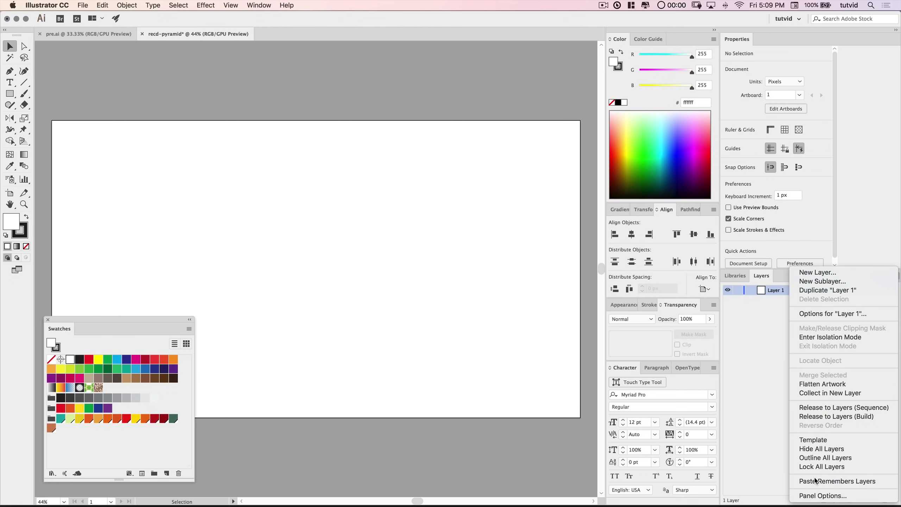
pyautogui.click(819, 495)
pyautogui.click(74, 204)
pyautogui.write('100')
pyautogui.press('Return')
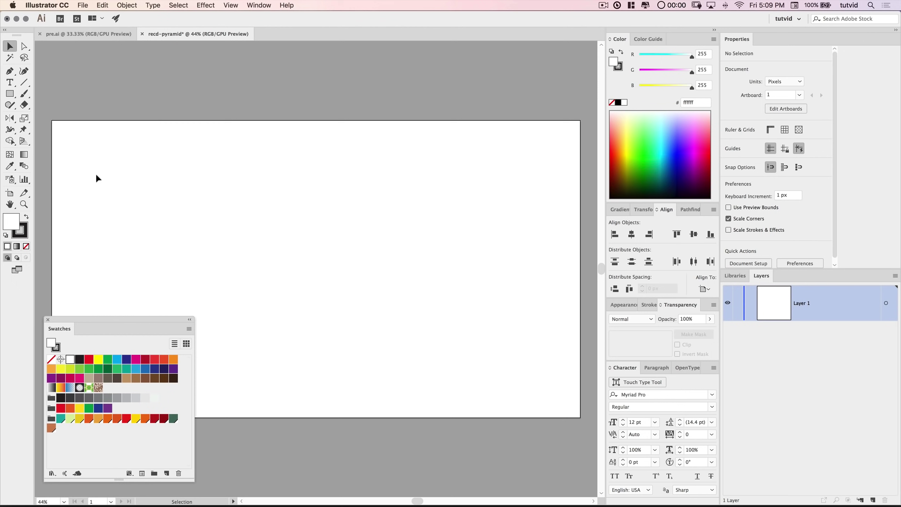
# - Create a 2560 x 1440 px rectangle and move it roughly over the artboard
pyautogui.click(10, 94)
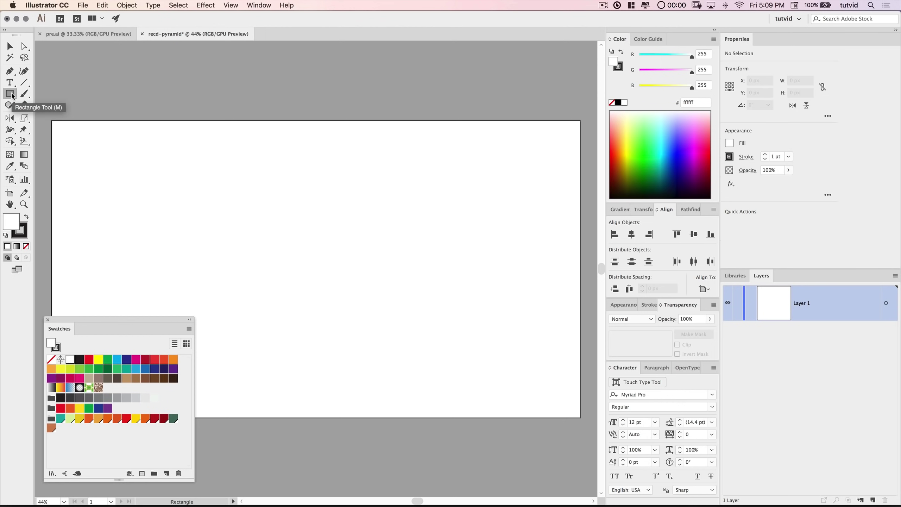
pyautogui.click(269, 215)
pyautogui.moveTo(89, 65); pyautogui.dragTo(354, 138)
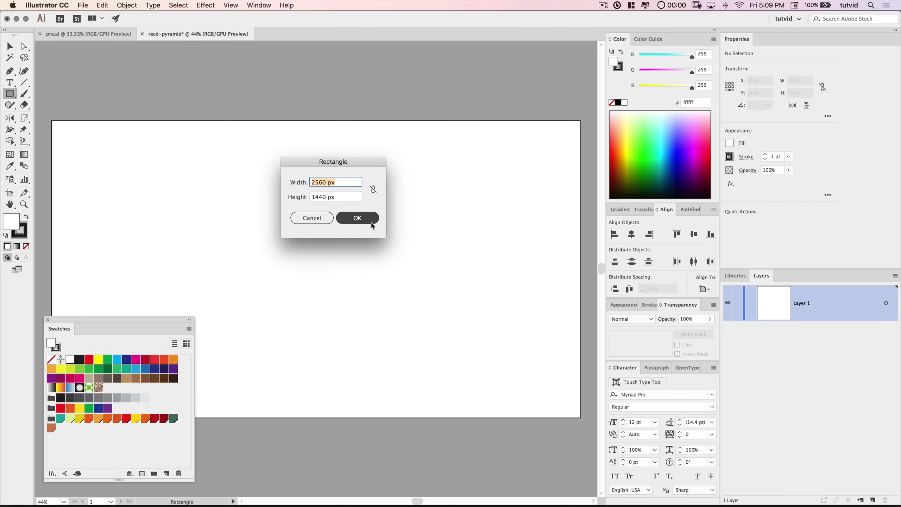
pyautogui.click(364, 222)
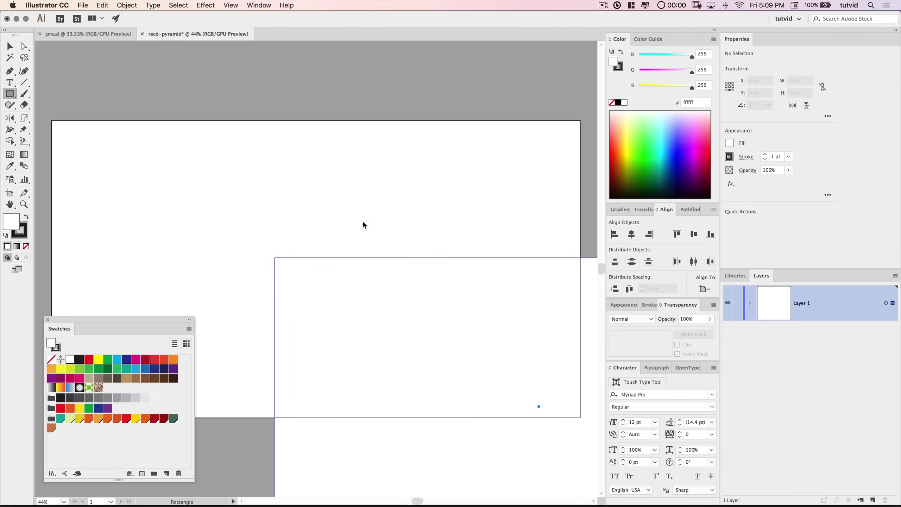
pyautogui.press('v')
pyautogui.moveTo(399, 293); pyautogui.dragTo(250, 149)
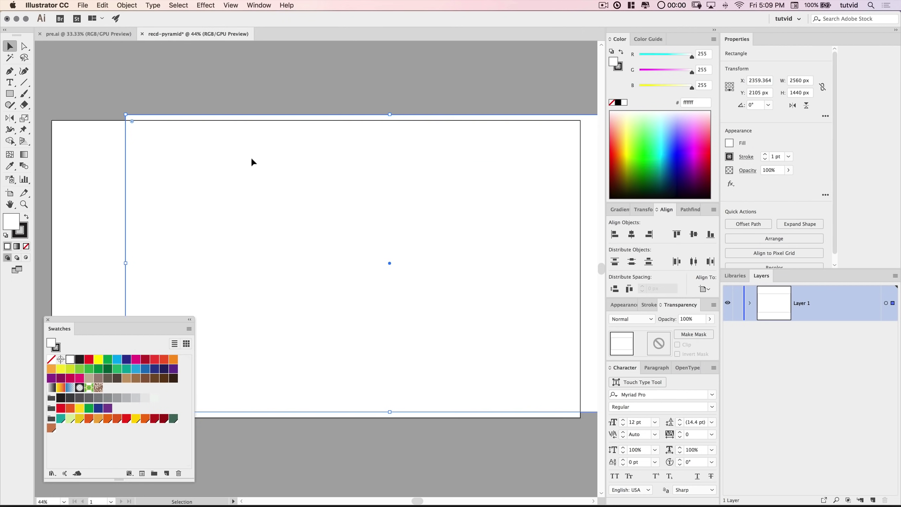
# - Remove the stroke from the artboard-sized rectangle and make its fill active again
pyautogui.click(24, 237)
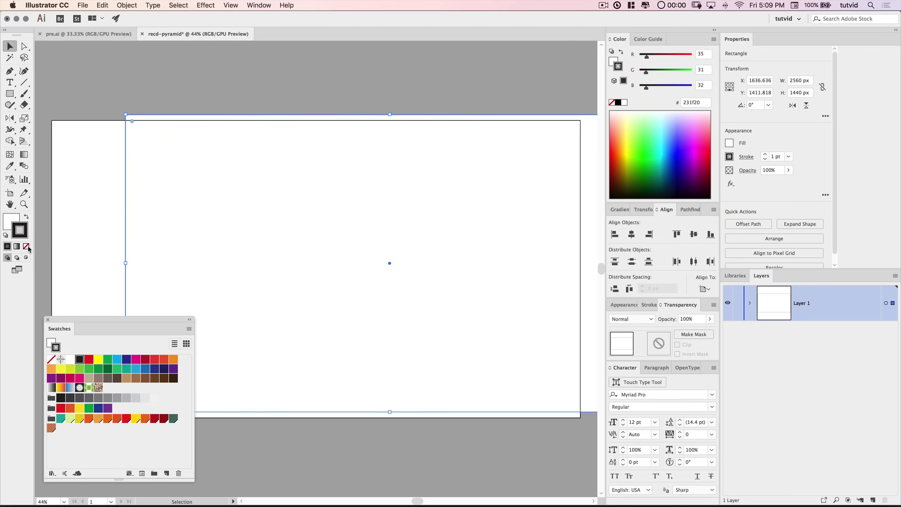
pyautogui.click(27, 247)
pyautogui.click(17, 226)
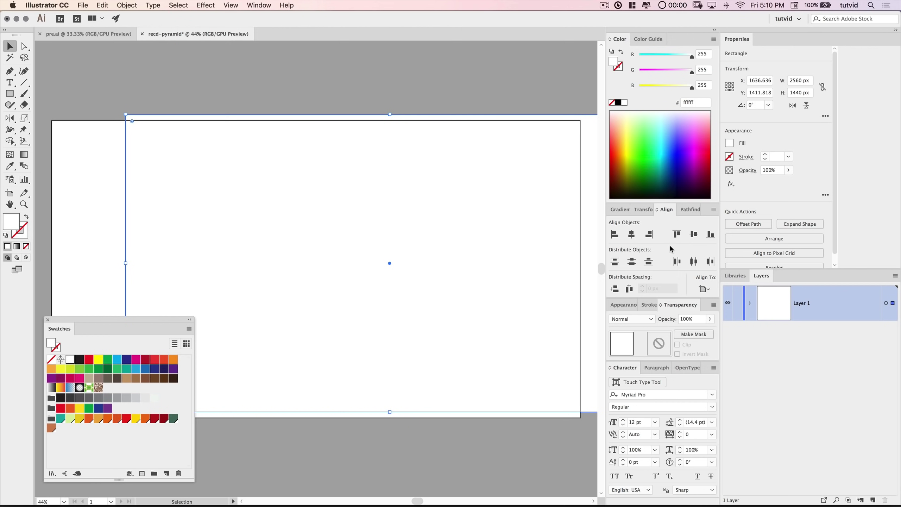
# - Align the rectangle to the artboard, centering it horizontally and vertically
pyautogui.click(271, 5)
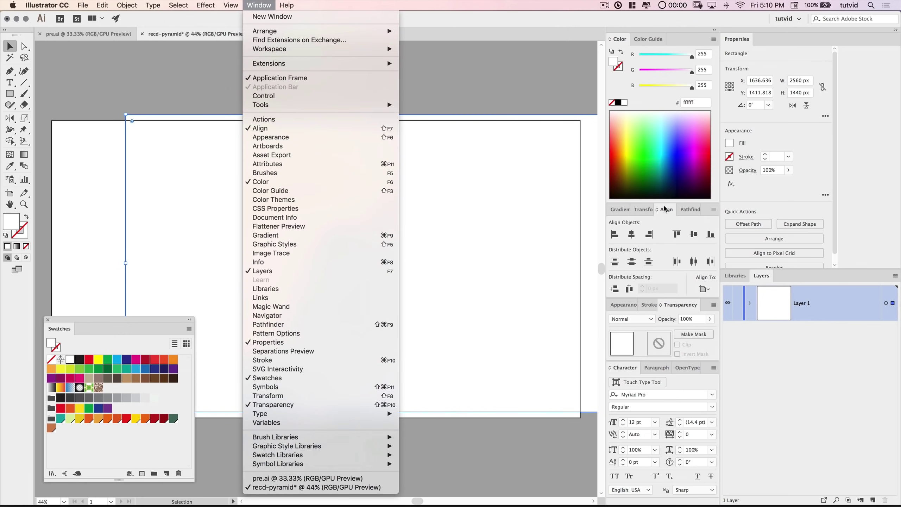
pyautogui.click(667, 213)
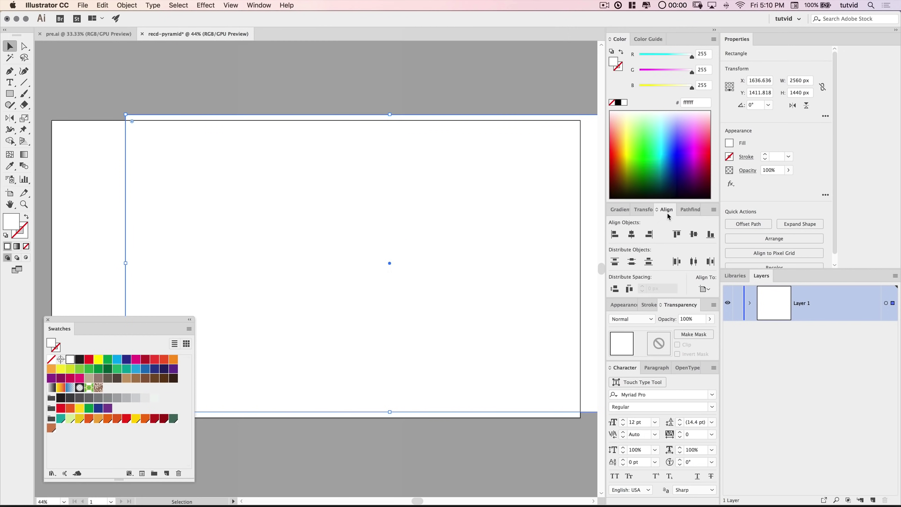
pyautogui.click(710, 285)
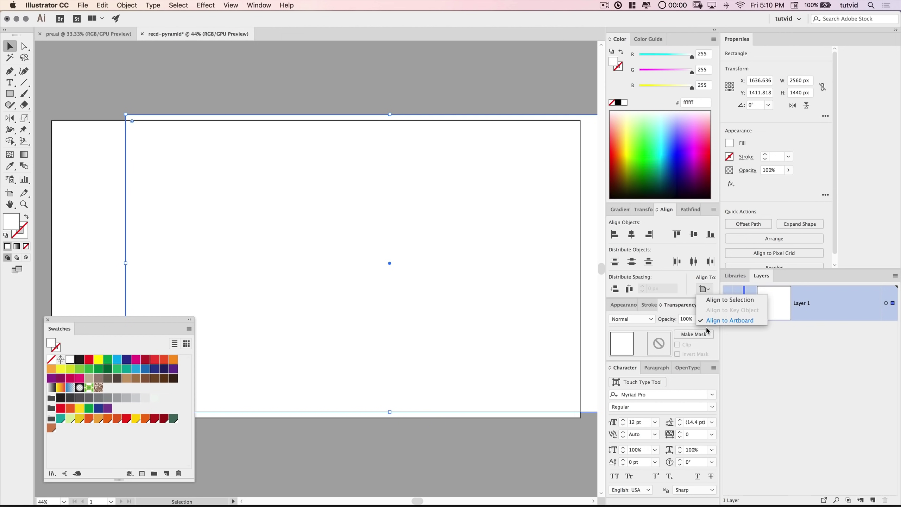
pyautogui.click(723, 321)
pyautogui.click(632, 235)
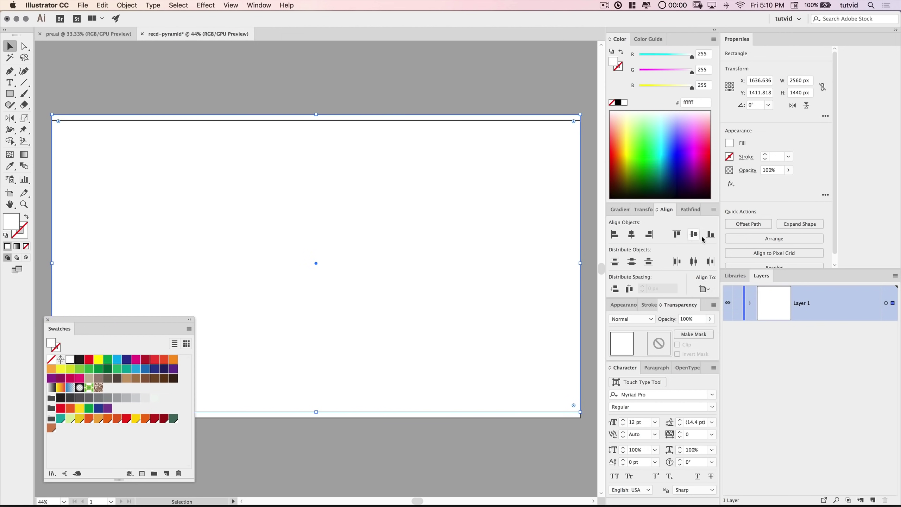
pyautogui.click(694, 235)
pyautogui.press('space')
pyautogui.moveTo(362, 197); pyautogui.dragTo(366, 183)
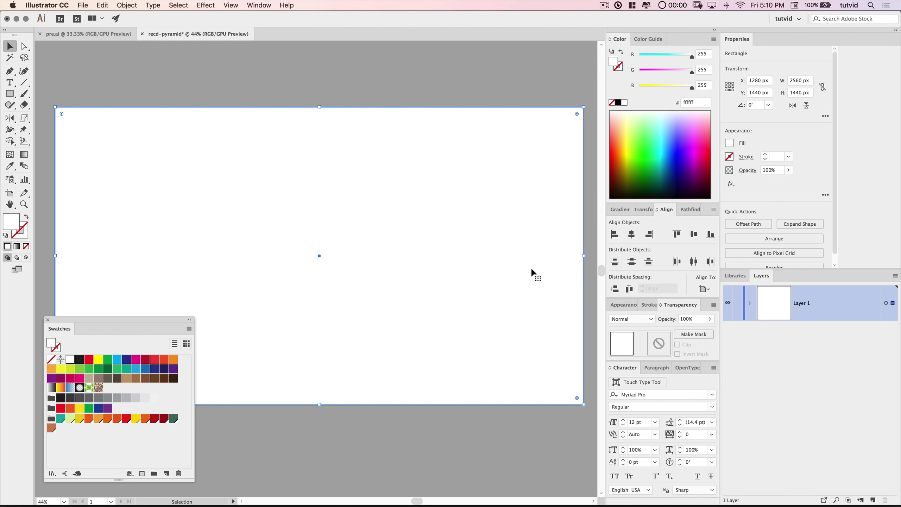
# - Fill the background rectangle with a linear gradient running from the teal sky swatch to the PaleSky swatch
pyautogui.click(620, 209)
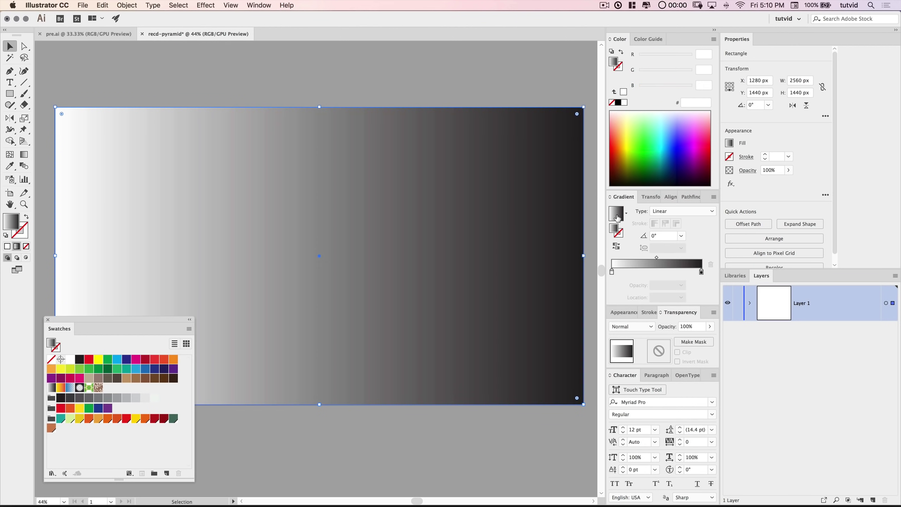
pyautogui.click(617, 214)
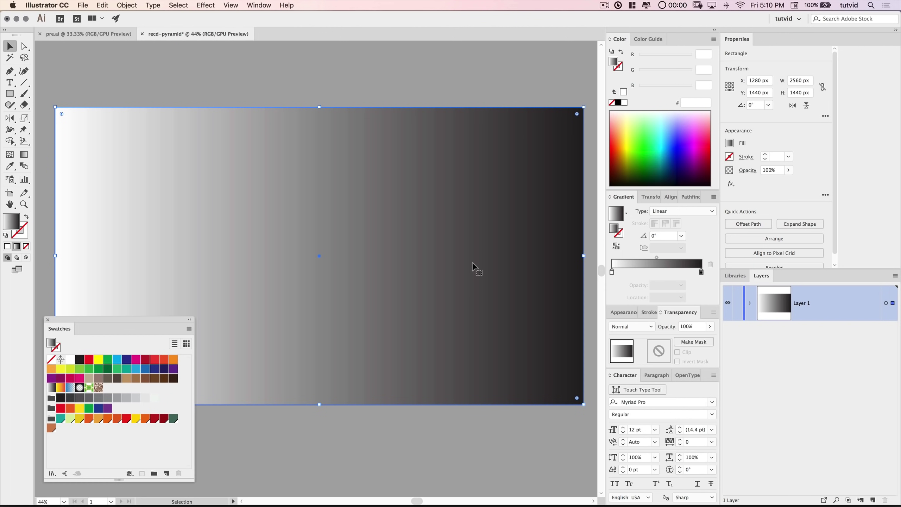
pyautogui.moveTo(60, 418); pyautogui.dragTo(612, 272)
pyautogui.click(73, 419)
pyautogui.moveTo(717, 265); pyautogui.dragTo(701, 273)
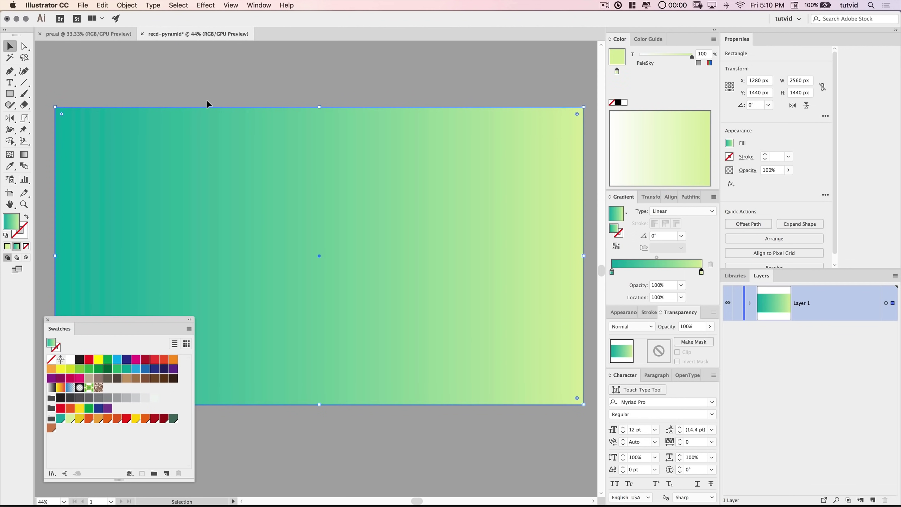
# - Create a second rectangle, 2560 x 565 px, and move it roughly across the middle of the artboard
pyautogui.click(11, 94)
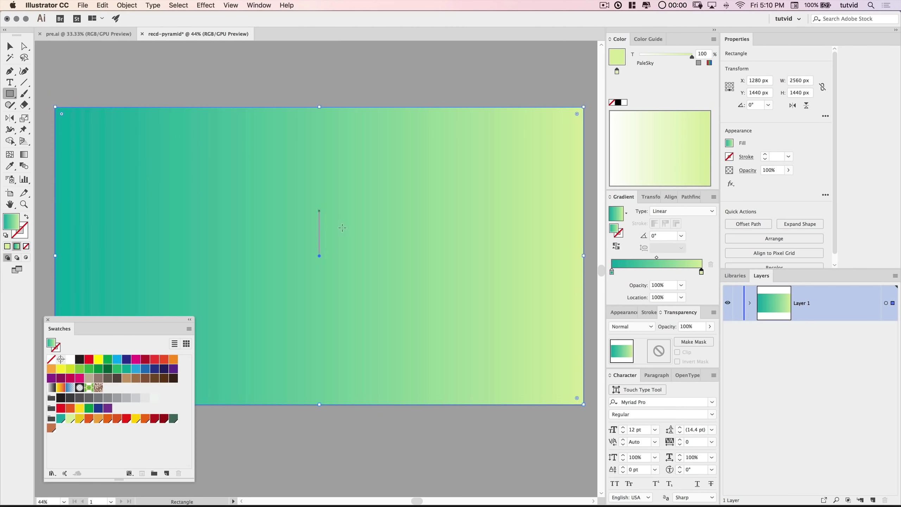
pyautogui.click(299, 227)
pyautogui.click(319, 198)
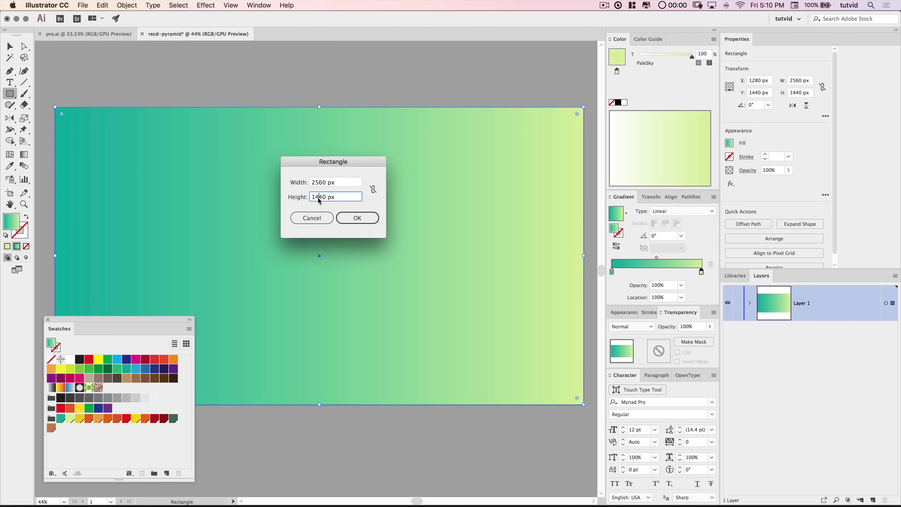
pyautogui.doubleClick(317, 196)
pyautogui.write('565')
pyautogui.click(356, 218)
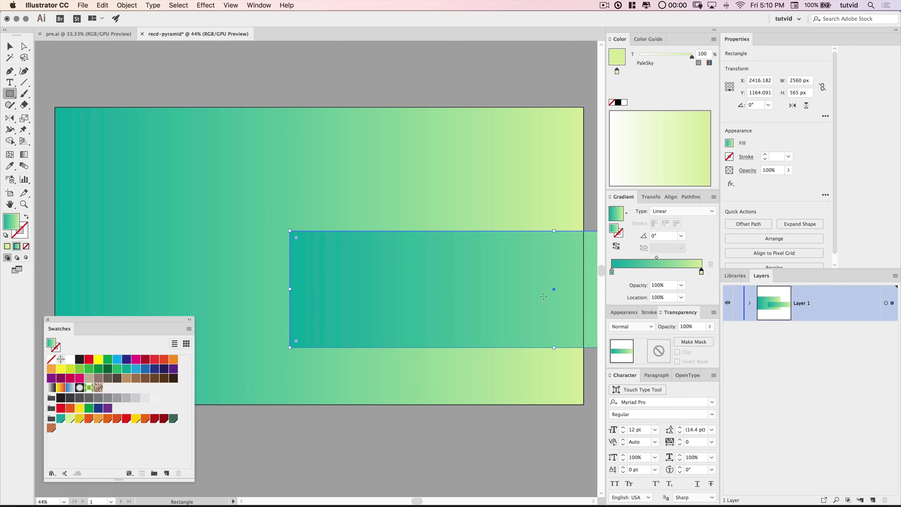
pyautogui.press('v')
pyautogui.moveTo(456, 290); pyautogui.dragTo(297, 263)
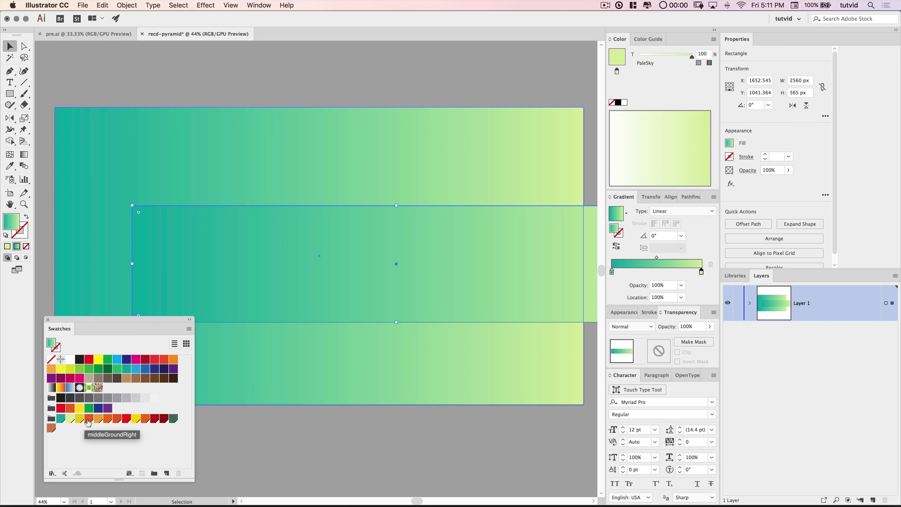
# - Recolor the 565 px high rectangle's gradient to run from the middleGroundLeft swatch to the middleGroundRight swatch
pyautogui.moveTo(80, 422); pyautogui.dragTo(611, 271)
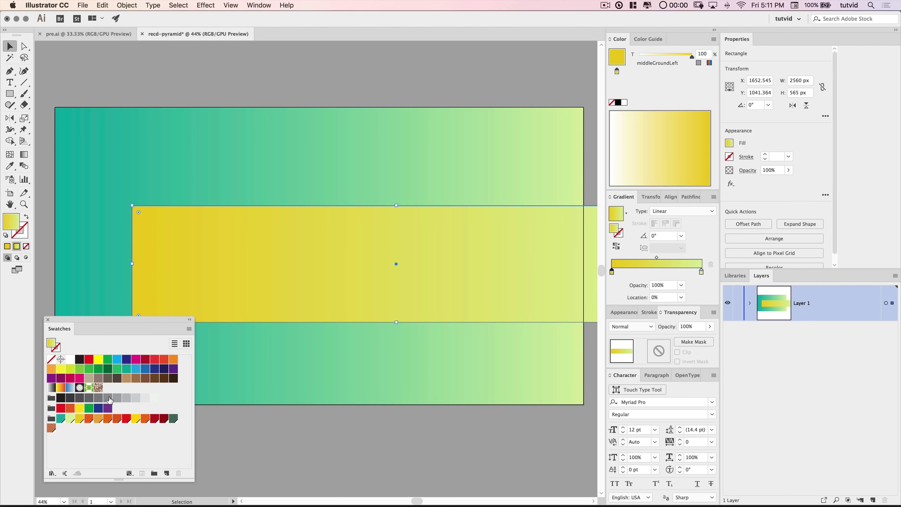
pyautogui.moveTo(89, 420); pyautogui.dragTo(703, 280)
# - Center the yellow-orange rectangle horizontally on the artboard
pyautogui.moveTo(437, 279); pyautogui.dragTo(393, 273)
pyautogui.click(670, 197)
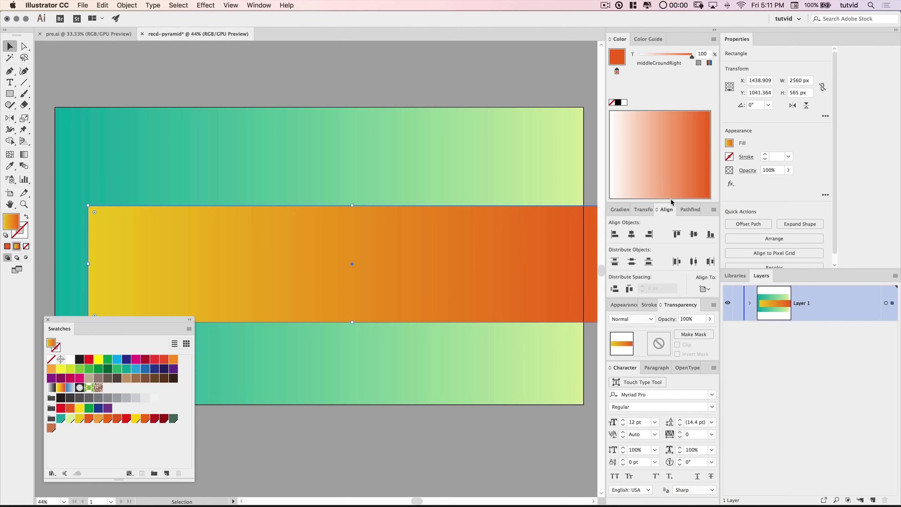
pyautogui.click(637, 237)
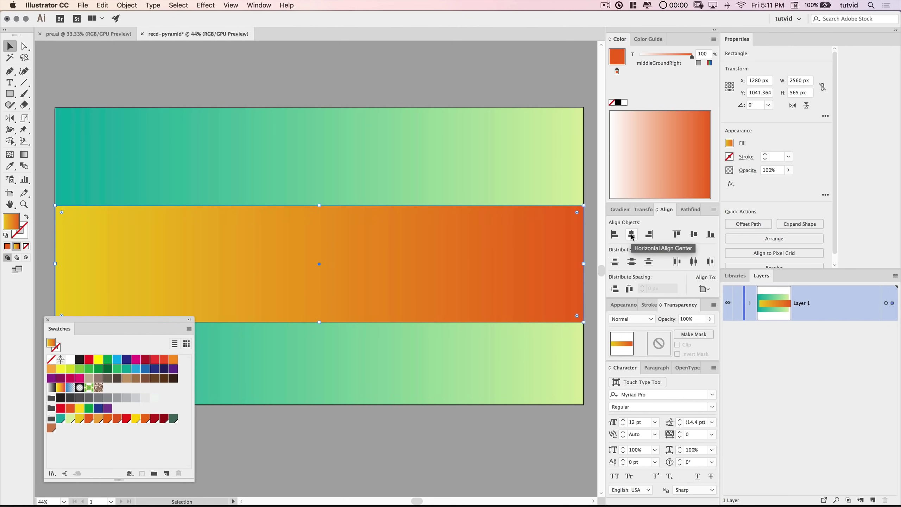
# - Align the yellow-orange rectangle to the bottom edge of the artboard and save the document
pyautogui.click(711, 235)
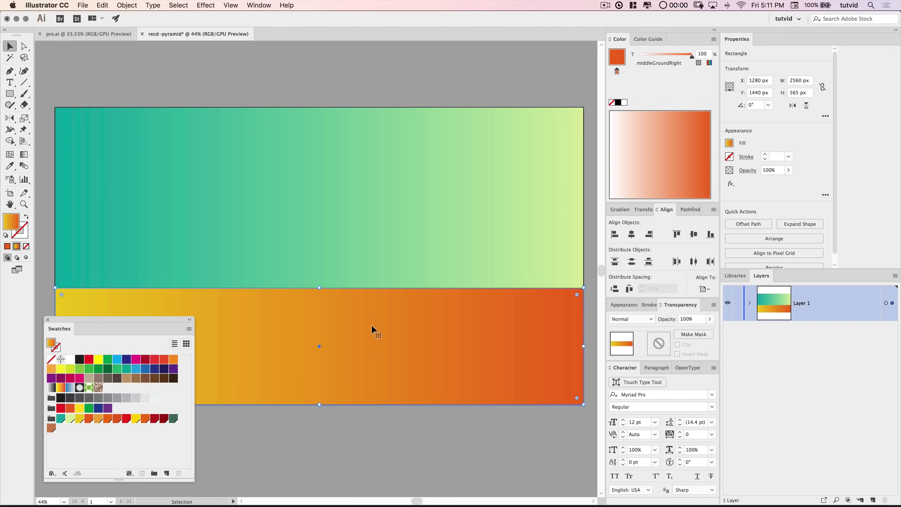
pyautogui.click(387, 444)
pyautogui.press('super+s')
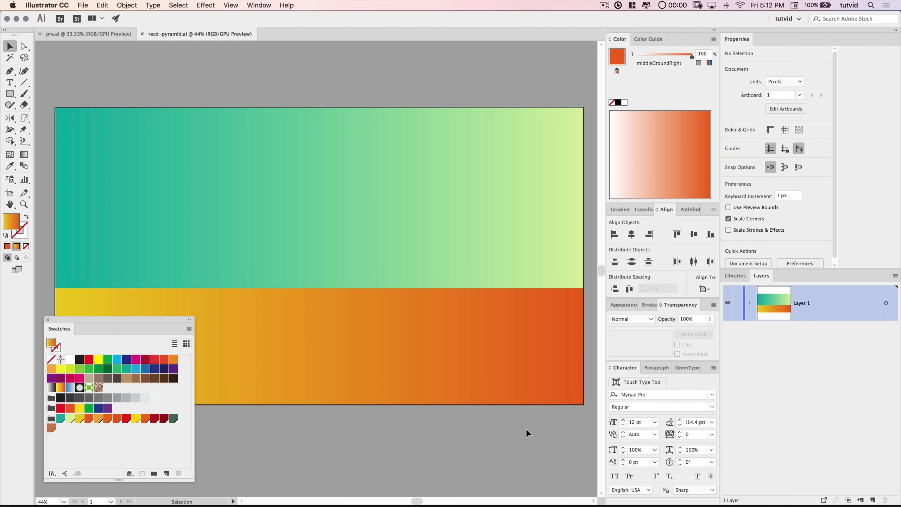
# - Draw a closed dune shape with the Pen tool, its wavy crest crossing the lower artboard, about 3003 px wide and 437 px high
pyautogui.moveTo(443, 340); pyautogui.dragTo(438, 221)
pyautogui.press('super+minus')
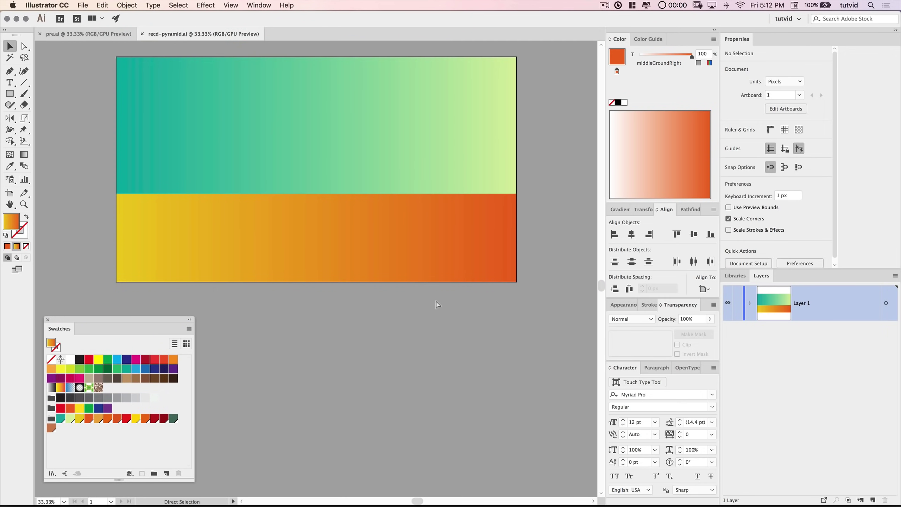
pyautogui.moveTo(360, 247); pyautogui.dragTo(366, 254)
pyautogui.click(12, 72)
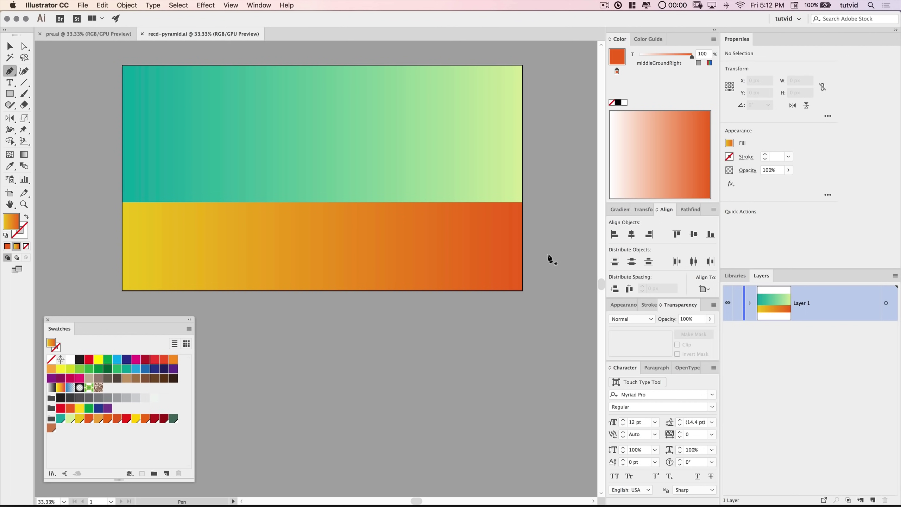
pyautogui.moveTo(554, 257); pyautogui.dragTo(520, 250)
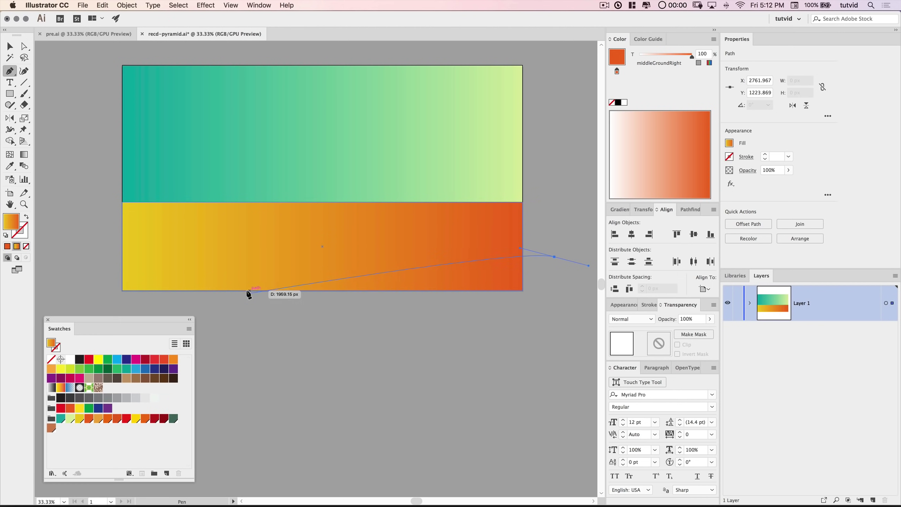
pyautogui.moveTo(278, 259); pyautogui.dragTo(112, 293)
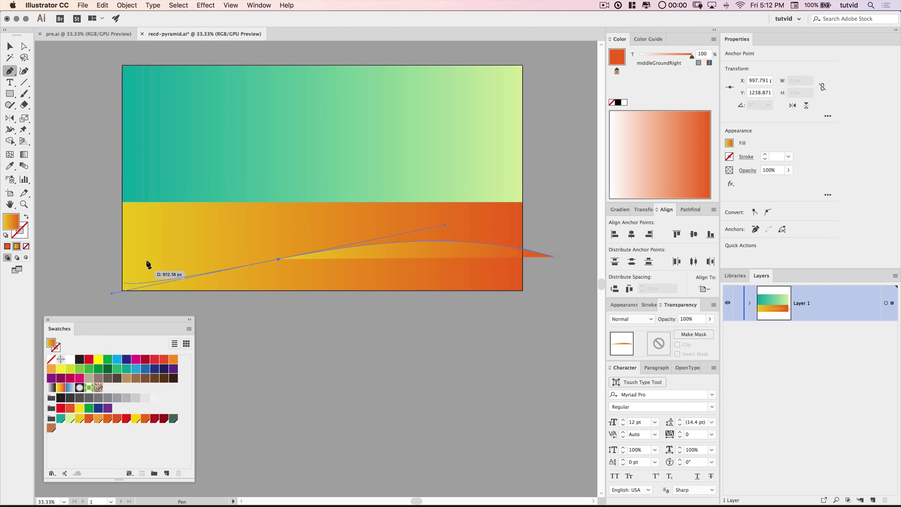
pyautogui.click(89, 272)
pyautogui.click(89, 309)
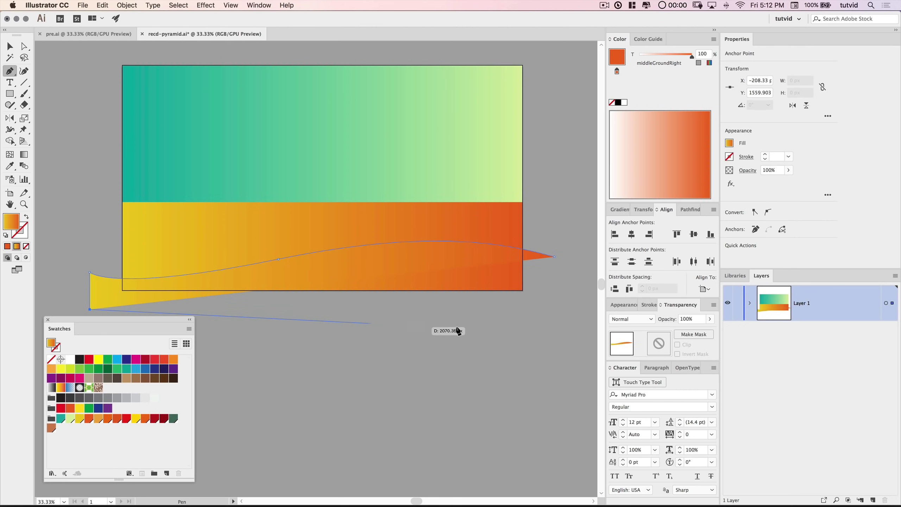
pyautogui.click(560, 308)
pyautogui.click(555, 256)
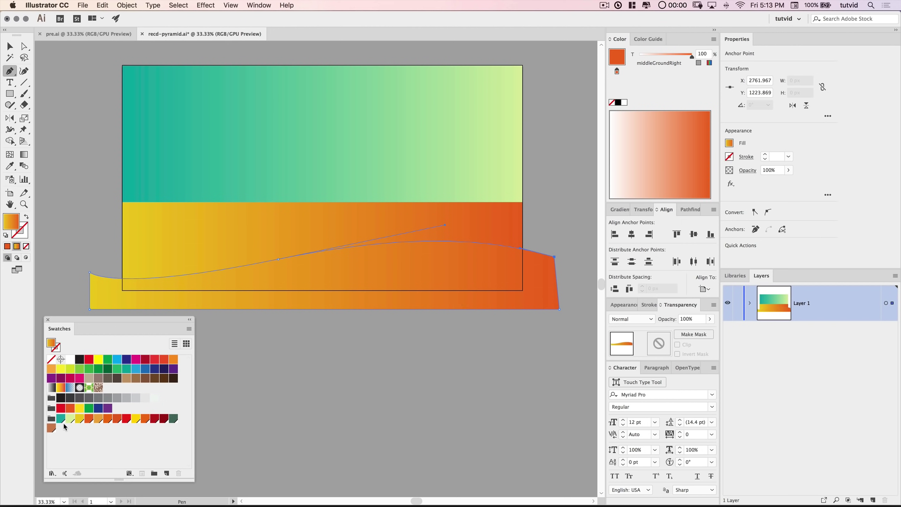
# - Fill the dune with the middleGroundRight swatch, and reposition it slightly lower, narrowed from its left edge to about 2934 px wide
pyautogui.click(90, 419)
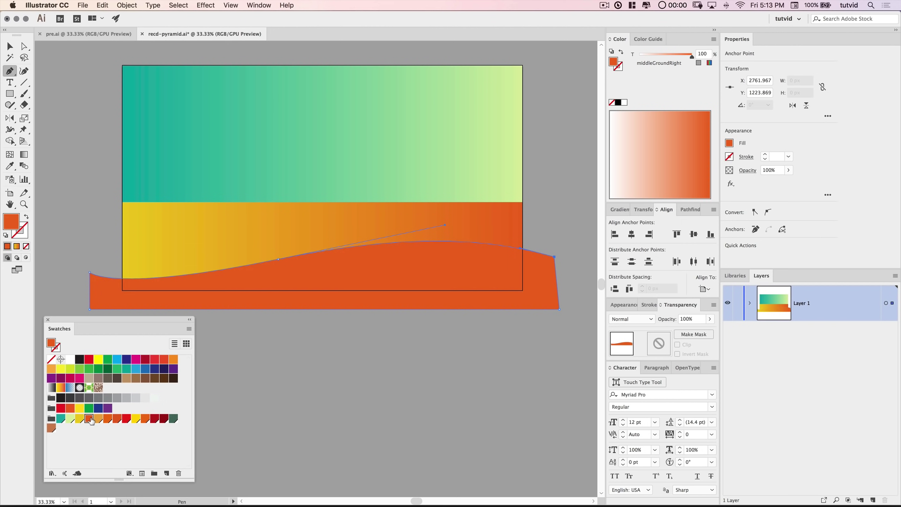
pyautogui.press('v')
pyautogui.click(498, 323)
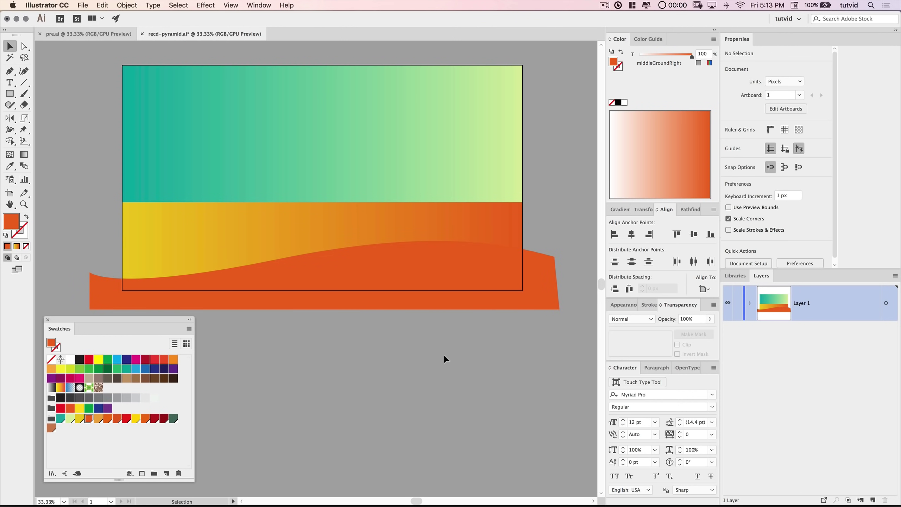
pyautogui.moveTo(486, 278); pyautogui.dragTo(546, 272)
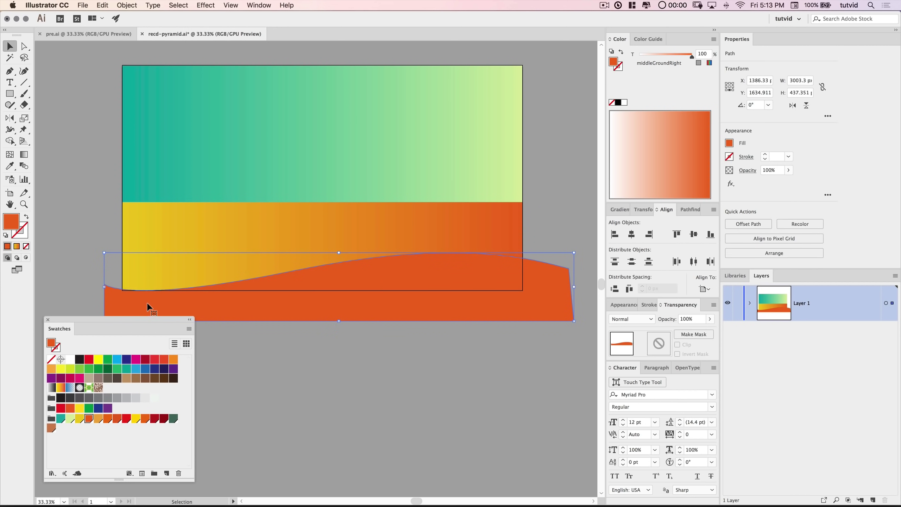
pyautogui.moveTo(104, 287); pyautogui.dragTo(115, 287)
# - Draw a second closed dune, about 2858 x 747 px, cresting on the left and sloping down rightward, and fill it with the middleGroundLeft swatch
pyautogui.click(9, 71)
pyautogui.moveTo(114, 236); pyautogui.dragTo(167, 223)
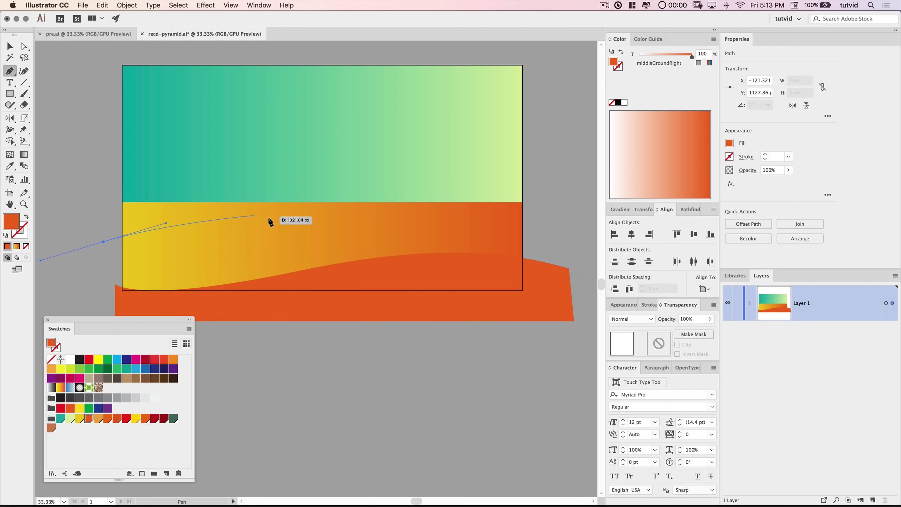
pyautogui.moveTo(290, 237); pyautogui.dragTo(388, 284)
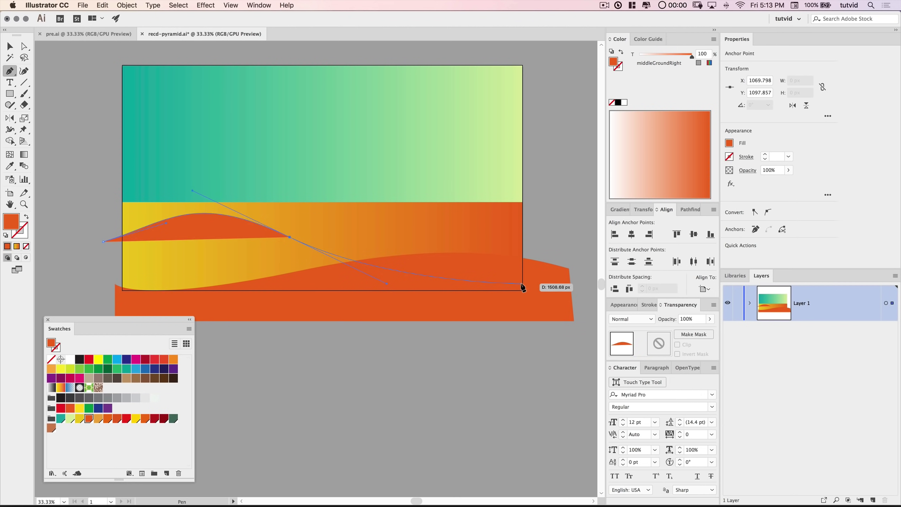
pyautogui.moveTo(535, 264); pyautogui.dragTo(540, 262)
pyautogui.click(538, 330)
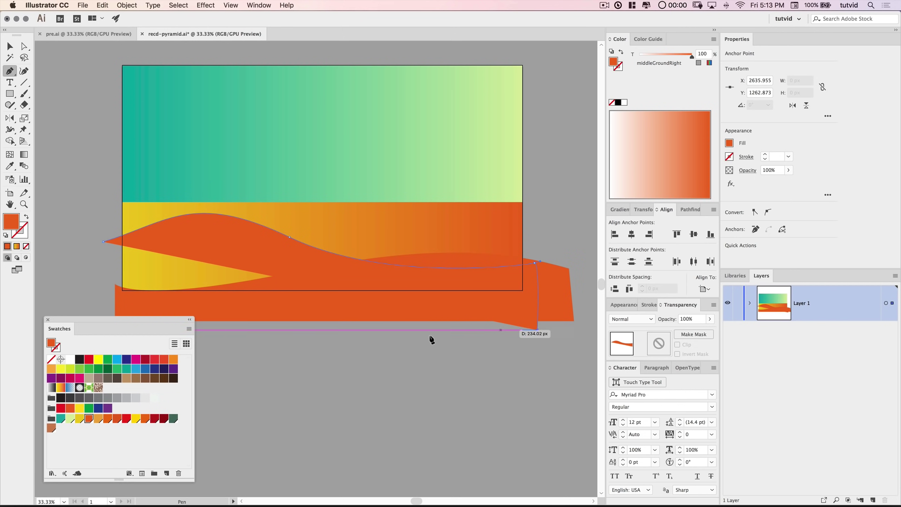
pyautogui.click(301, 330)
pyautogui.click(92, 315)
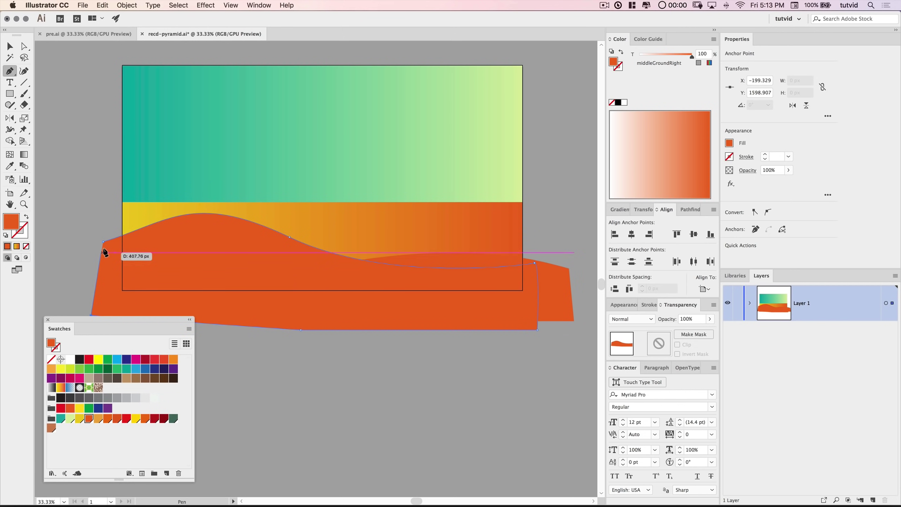
pyautogui.click(103, 242)
pyautogui.moveTo(168, 224); pyautogui.dragTo(167, 222)
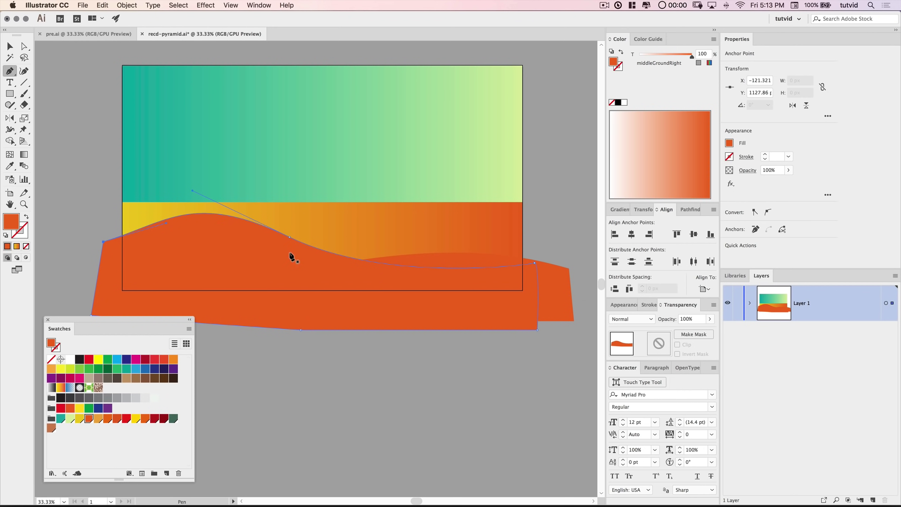
pyautogui.click(80, 419)
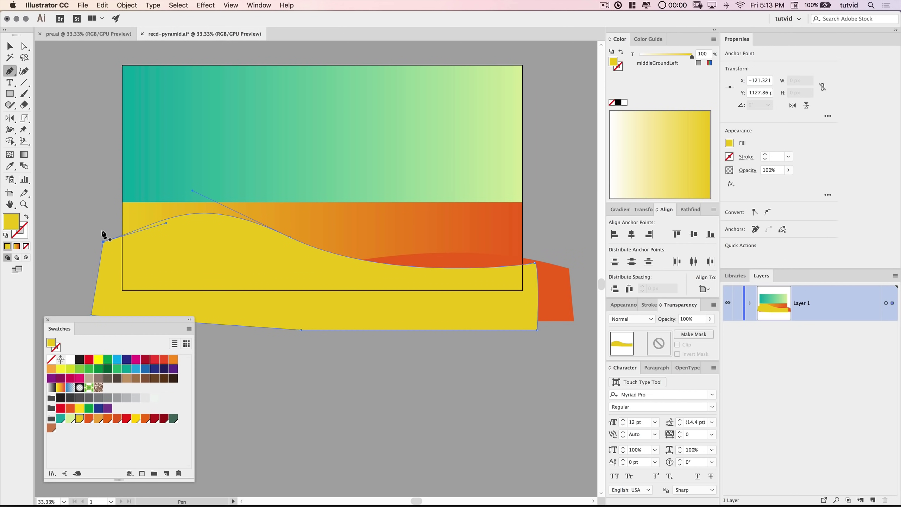
# - Draw a third closed dune over the yellow dune's left part, about 1908 x 525 px, curving down to a point on the right
pyautogui.moveTo(102, 228); pyautogui.dragTo(142, 221)
pyautogui.moveTo(401, 303); pyautogui.dragTo(508, 301)
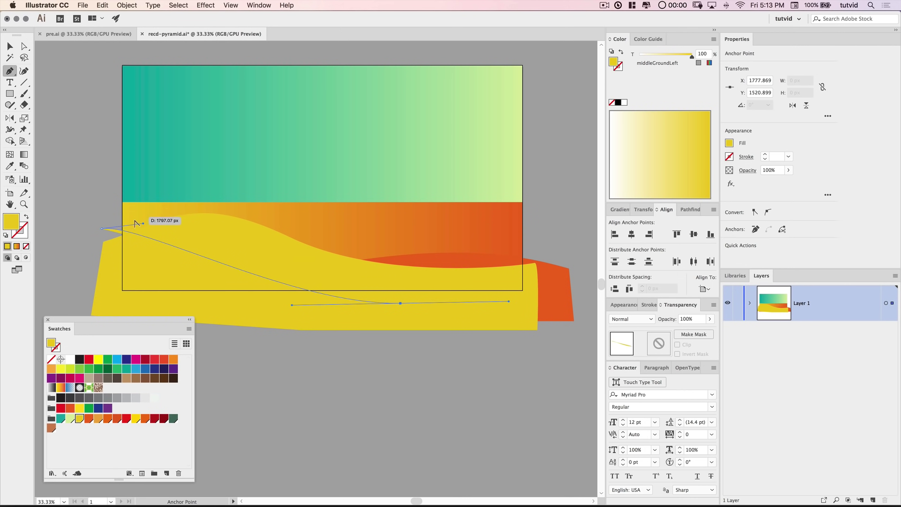
pyautogui.moveTo(145, 227); pyautogui.dragTo(212, 207)
pyautogui.moveTo(293, 325); pyautogui.dragTo(247, 291)
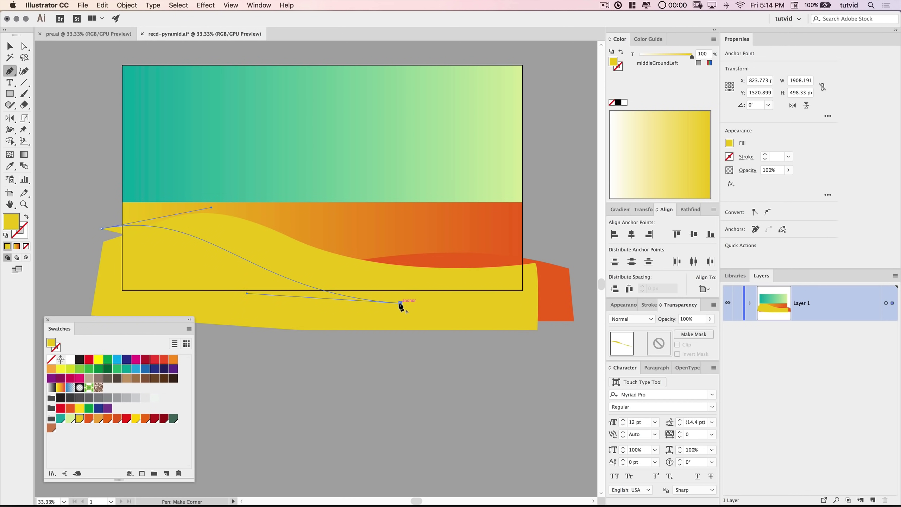
pyautogui.moveTo(400, 303); pyautogui.dragTo(405, 302)
pyautogui.moveTo(105, 307); pyautogui.dragTo(104, 309)
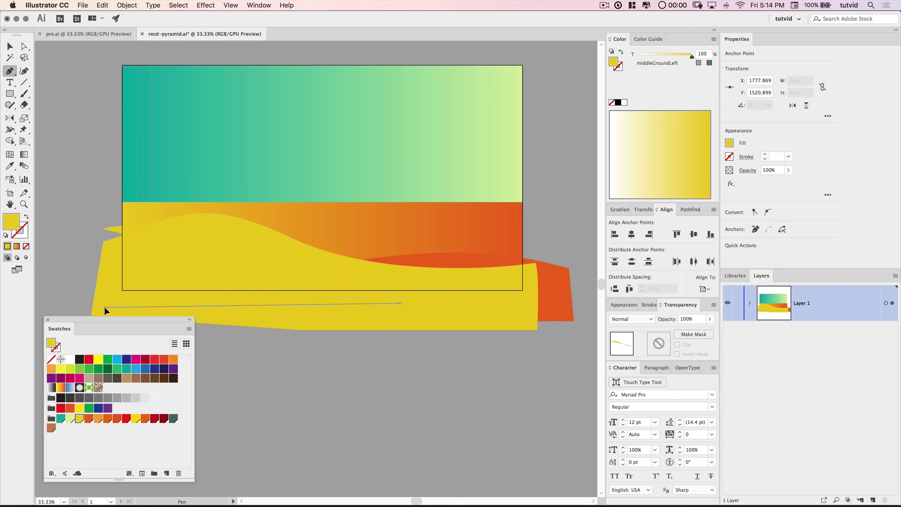
pyautogui.moveTo(102, 228); pyautogui.dragTo(211, 207)
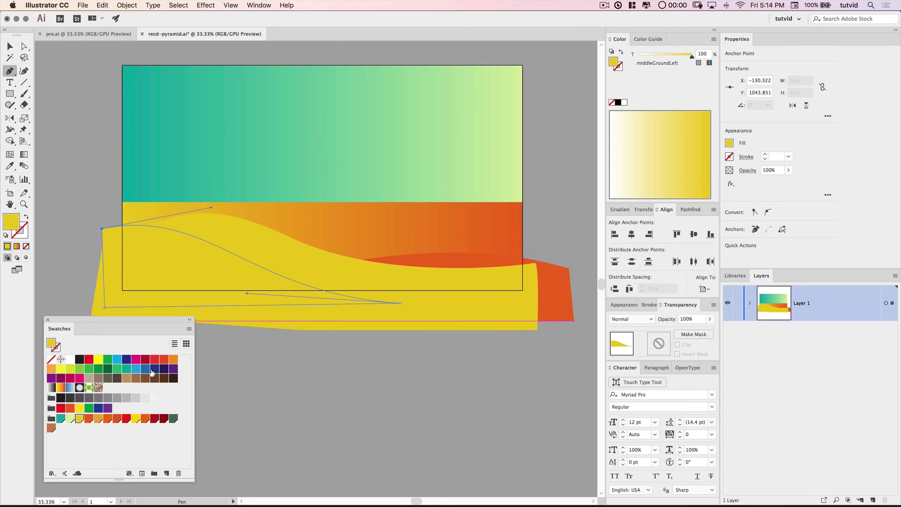
# - Fill the third dune with the light blue #27aae1 swatch and deselect it
pyautogui.click(135, 369)
pyautogui.press('v')
pyautogui.click(382, 369)
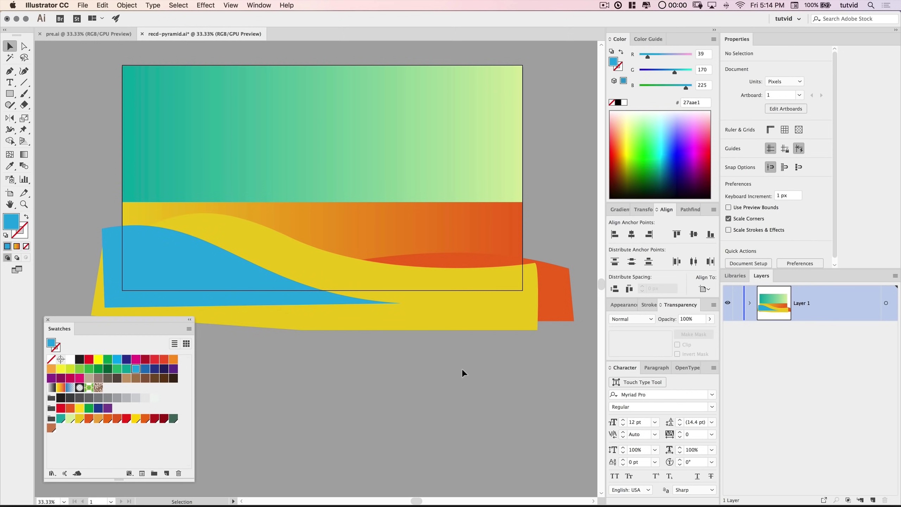
# - Give the rear red-orange dune a linear gradient running from the light orange swatch to the dunesBottom swatch
pyautogui.click(453, 272)
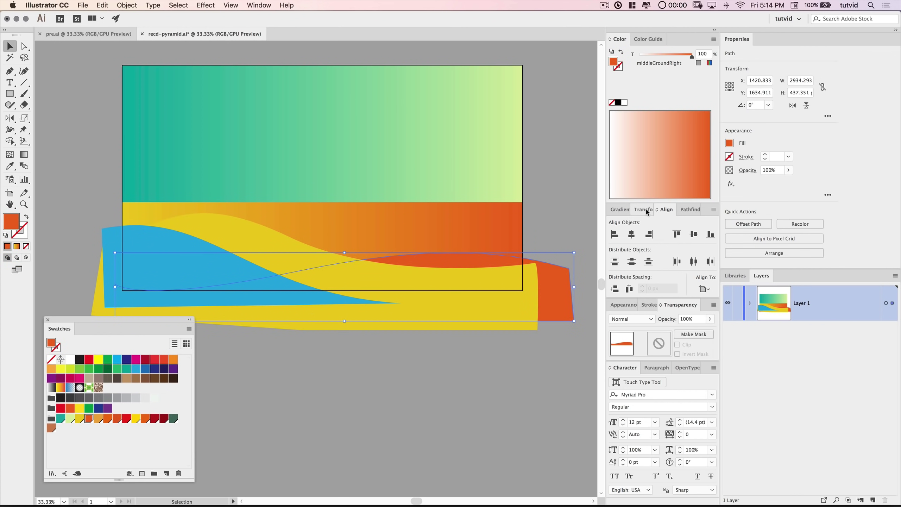
pyautogui.click(620, 209)
pyautogui.click(617, 215)
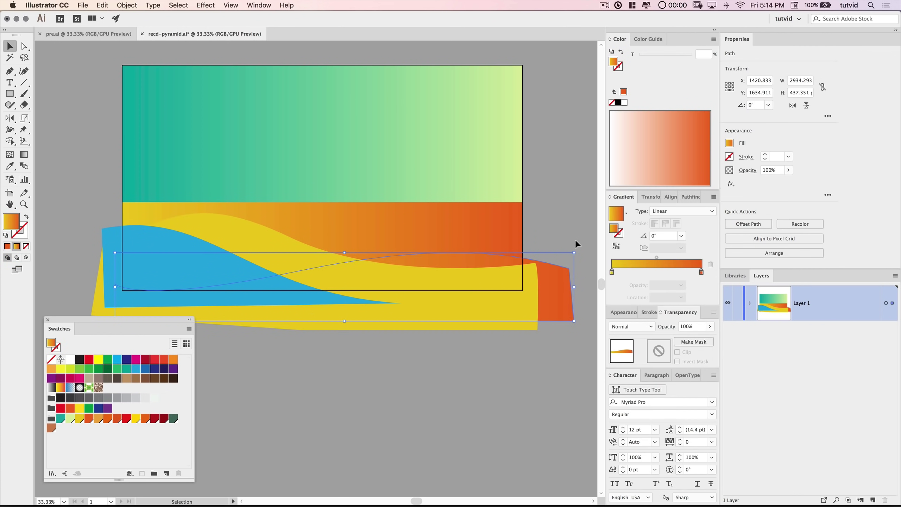
pyautogui.moveTo(100, 420); pyautogui.dragTo(612, 272)
pyautogui.click(107, 420)
pyautogui.moveTo(708, 277); pyautogui.dragTo(701, 272)
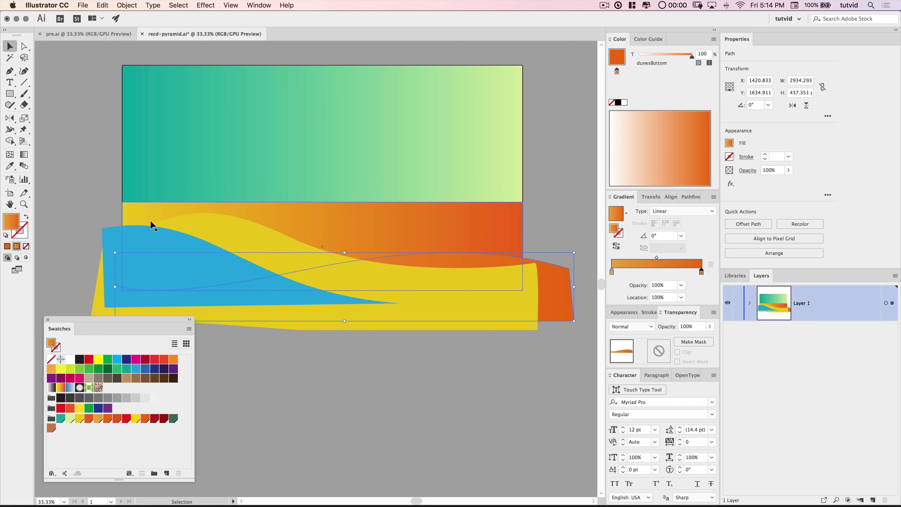
# - Redraw the rear dune's gradient with the Gradient tool so it runs downward from the light crest, at about -92.7°
pyautogui.click(24, 155)
pyautogui.moveTo(442, 272); pyautogui.dragTo(445, 253)
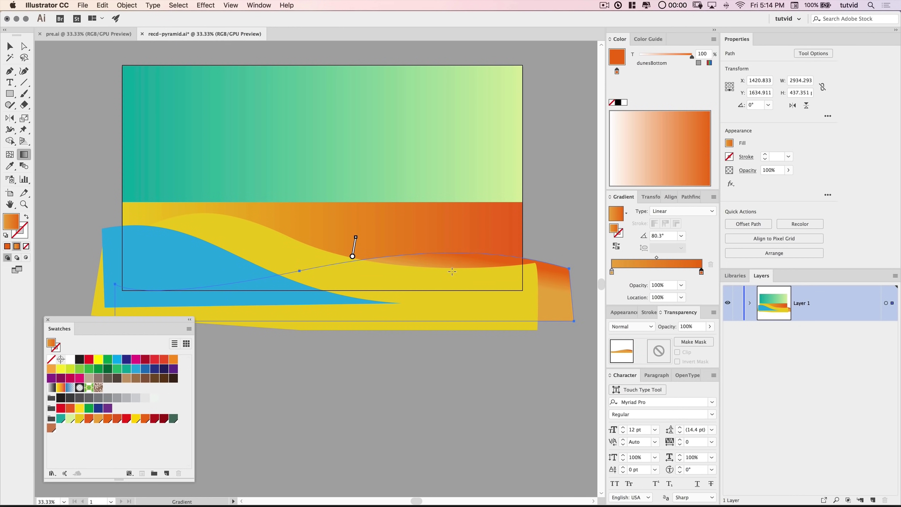
pyautogui.moveTo(455, 253); pyautogui.dragTo(454, 280)
pyautogui.moveTo(454, 237); pyautogui.dragTo(453, 284)
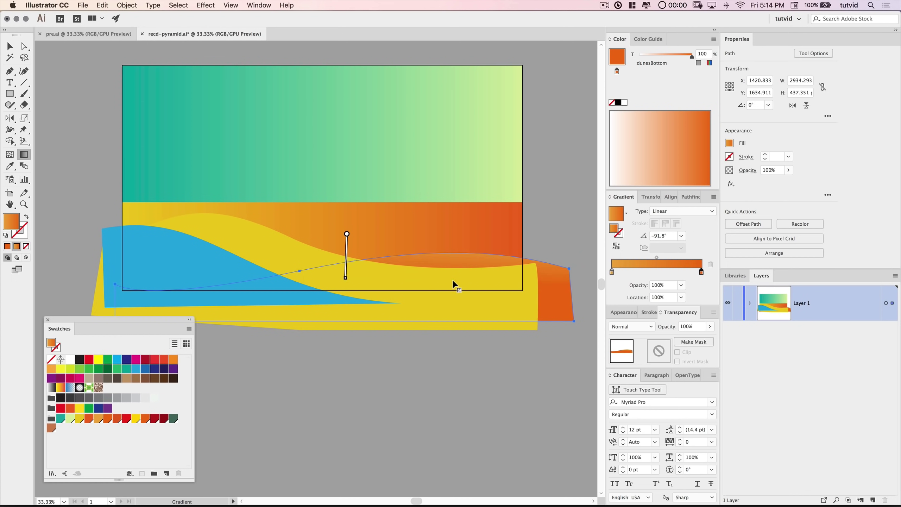
pyautogui.moveTo(435, 232); pyautogui.dragTo(433, 270)
pyautogui.press('v')
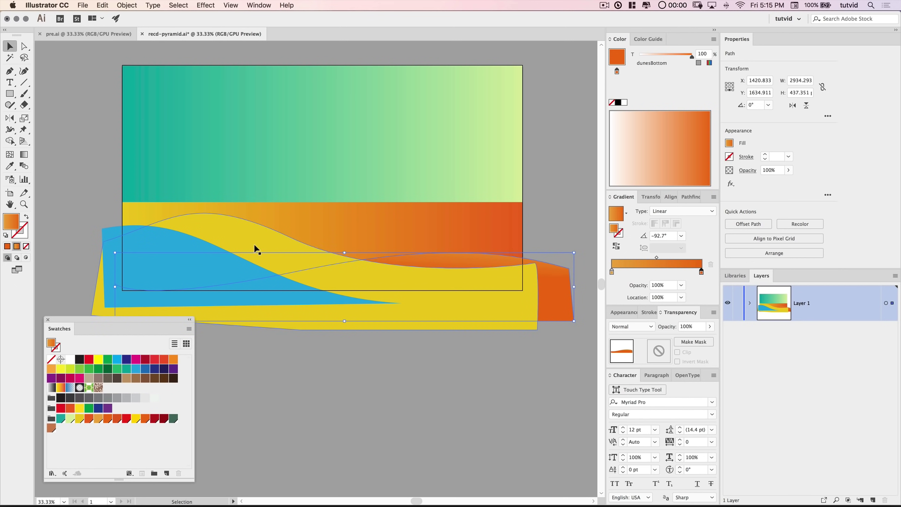
# - Copy the rear dune's orange gradient onto the yellow dune with the Eyedropper
pyautogui.click(262, 234)
pyautogui.click(10, 166)
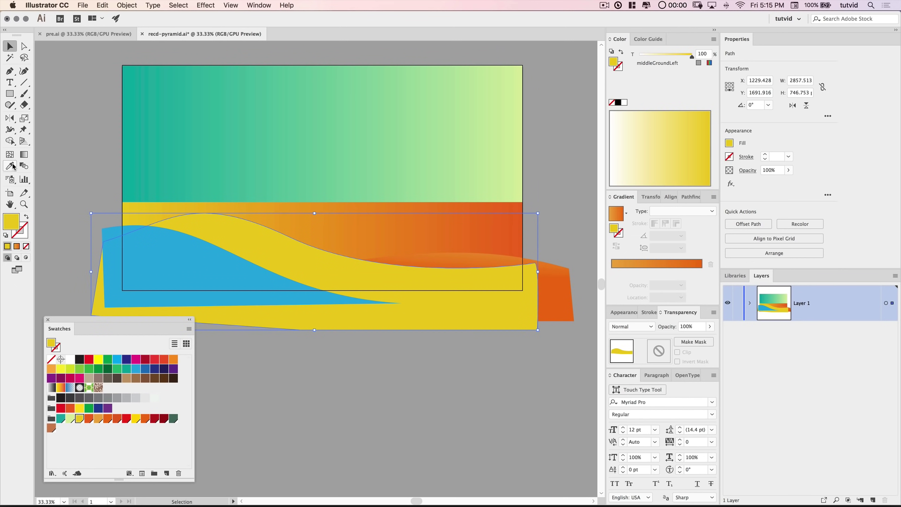
pyautogui.click(455, 261)
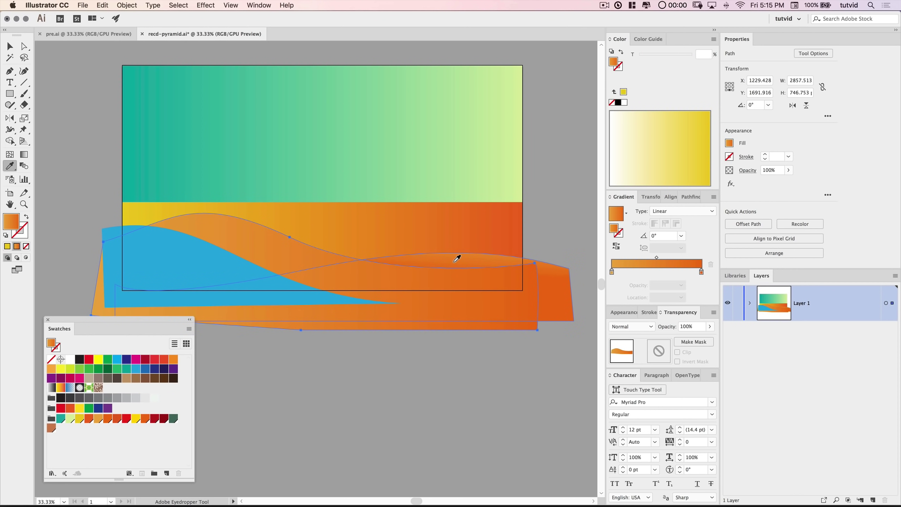
# - Redraw the second dune's gradient to run downward from its light crest into the darker orange, at about -93.3°
pyautogui.click(24, 156)
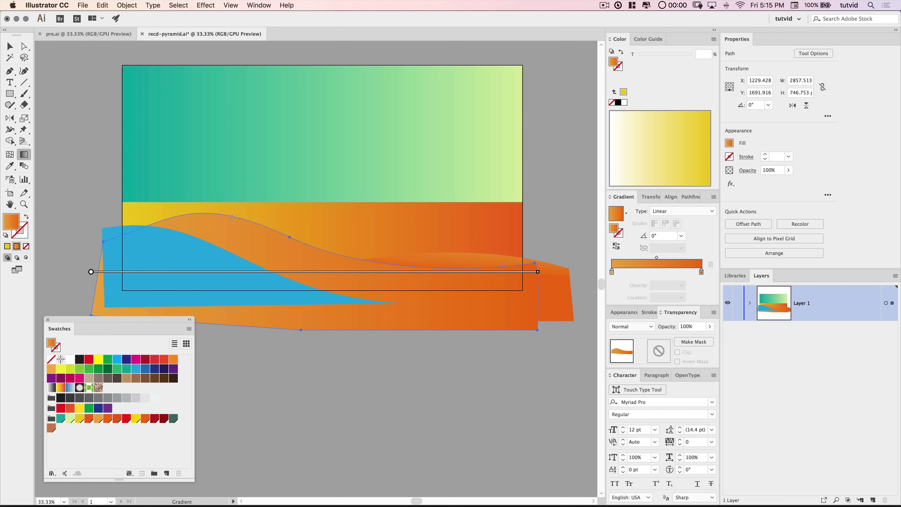
pyautogui.moveTo(254, 217); pyautogui.dragTo(250, 284)
pyautogui.moveTo(279, 227); pyautogui.dragTo(277, 279)
pyautogui.moveTo(287, 224); pyautogui.dragTo(286, 284)
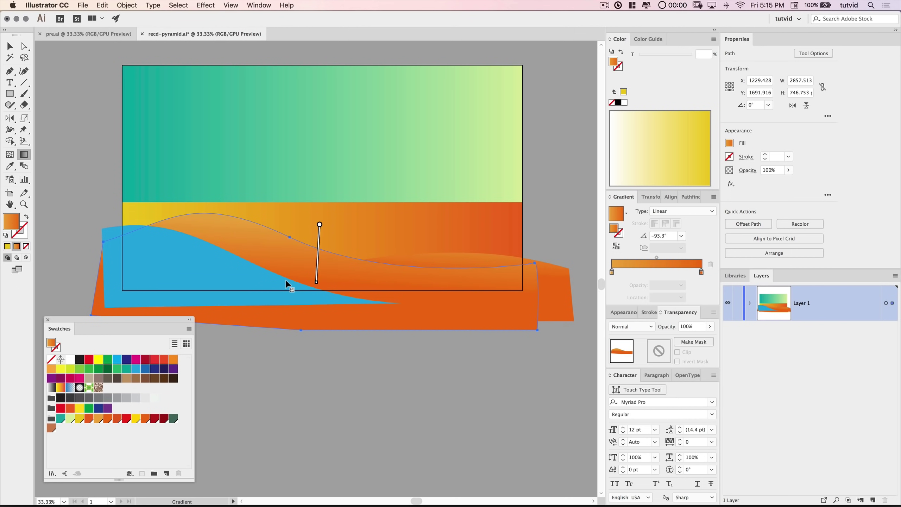
pyautogui.press('v')
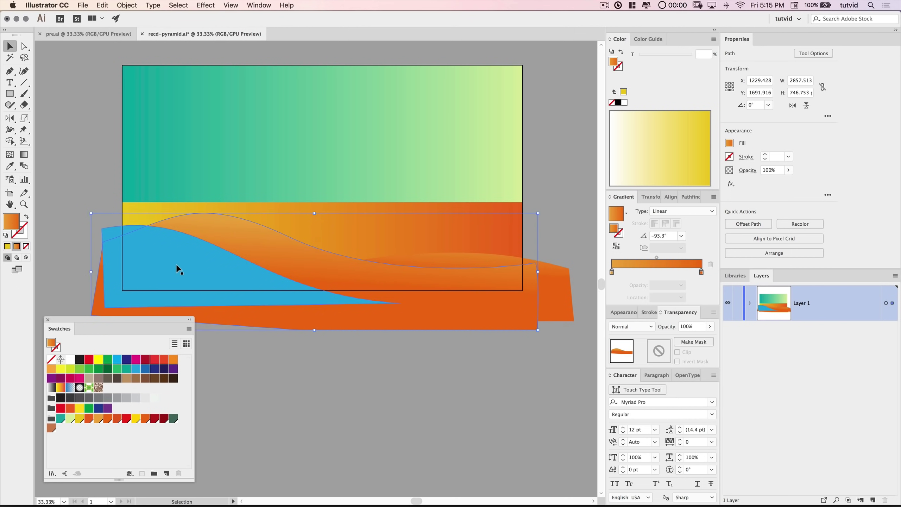
# - Copy the second dune's orange gradient onto the blue front dune with the Eyedropper
pyautogui.click(178, 263)
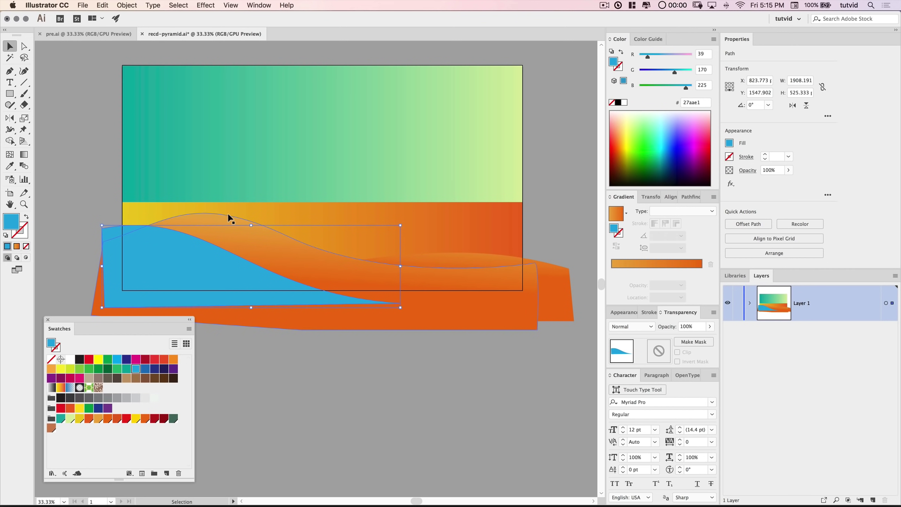
pyautogui.click(14, 168)
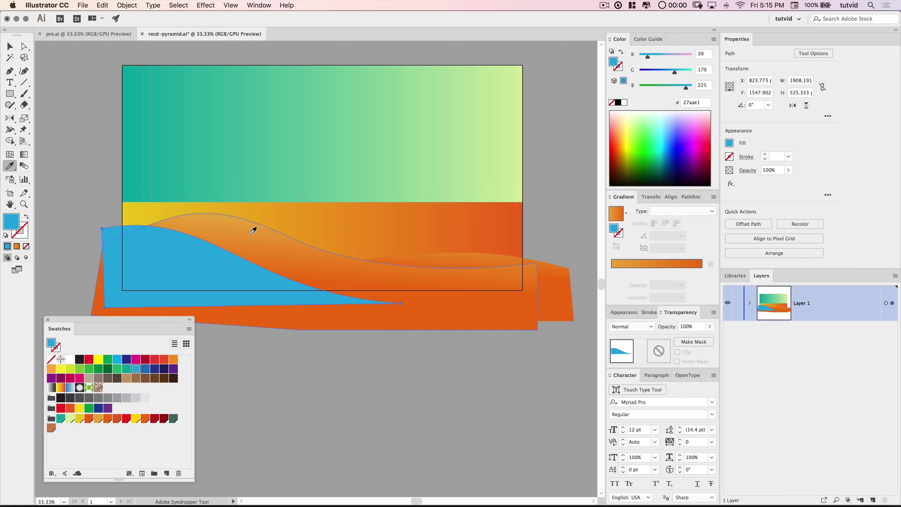
pyautogui.click(253, 227)
# - Redraw the front dune's gradient to run downward from its light crest into the darker orange, at about -94.3°
pyautogui.click(23, 155)
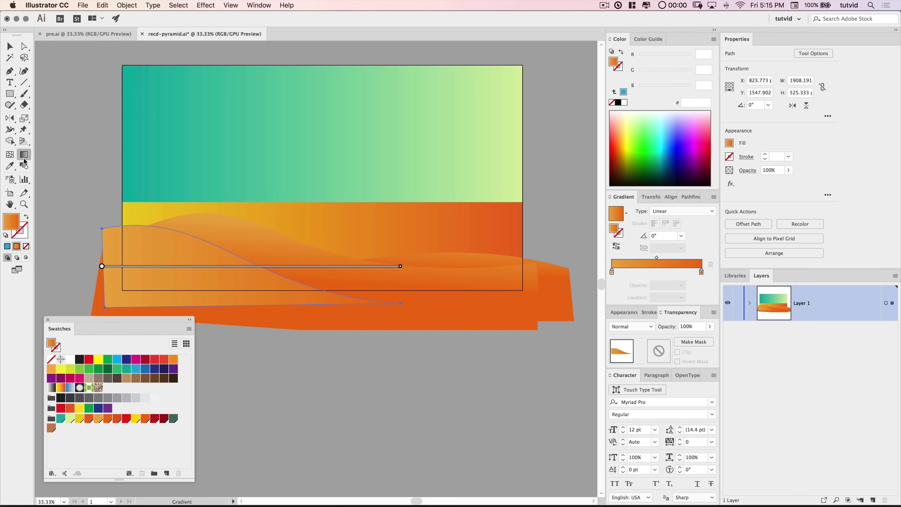
pyautogui.moveTo(170, 233); pyautogui.dragTo(169, 282)
pyautogui.press('v')
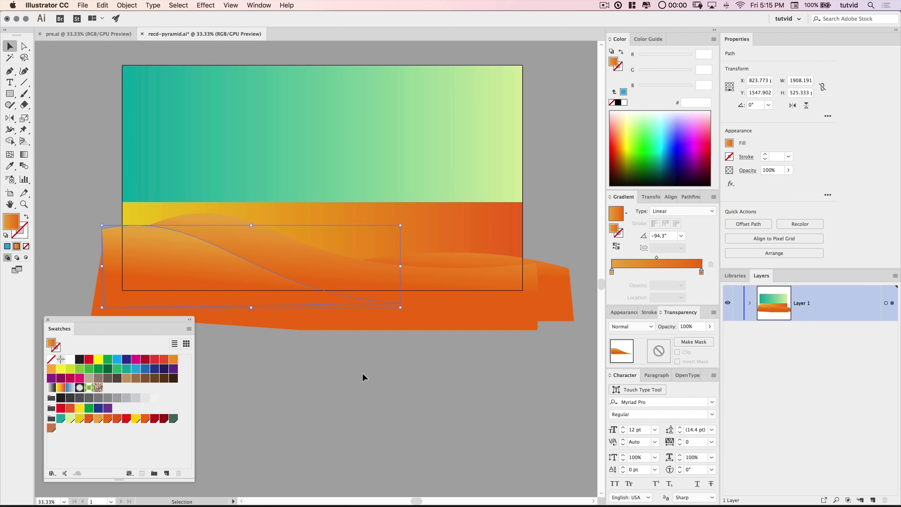
pyautogui.click(367, 384)
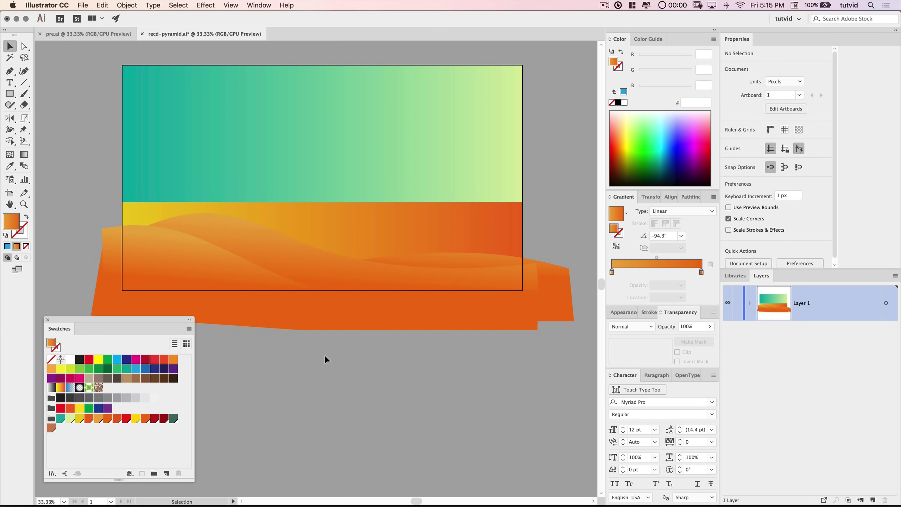
# - Select all three dune paths and group them
pyautogui.click(573, 301)
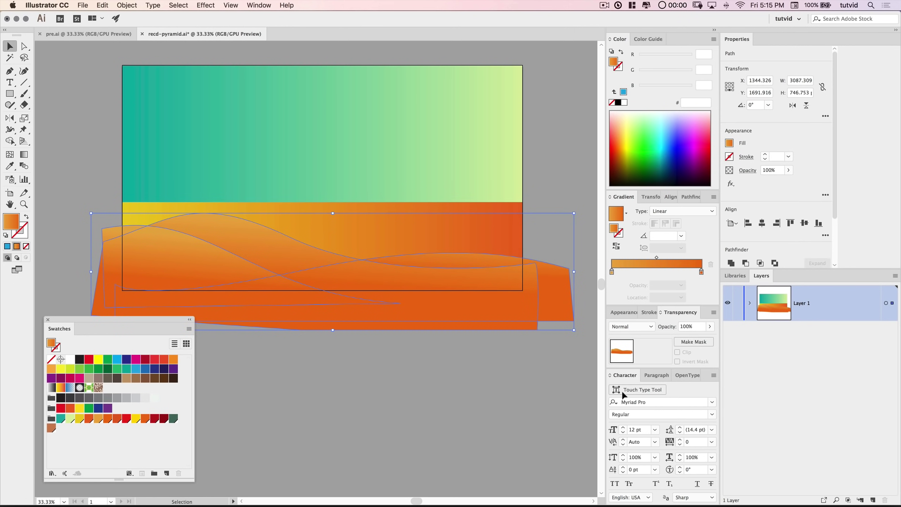
pyautogui.click(751, 303)
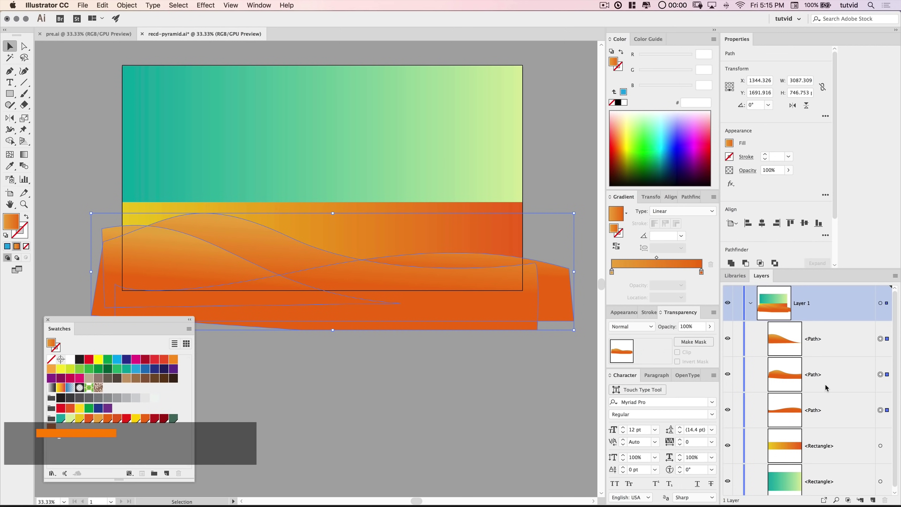
pyautogui.press('super+g')
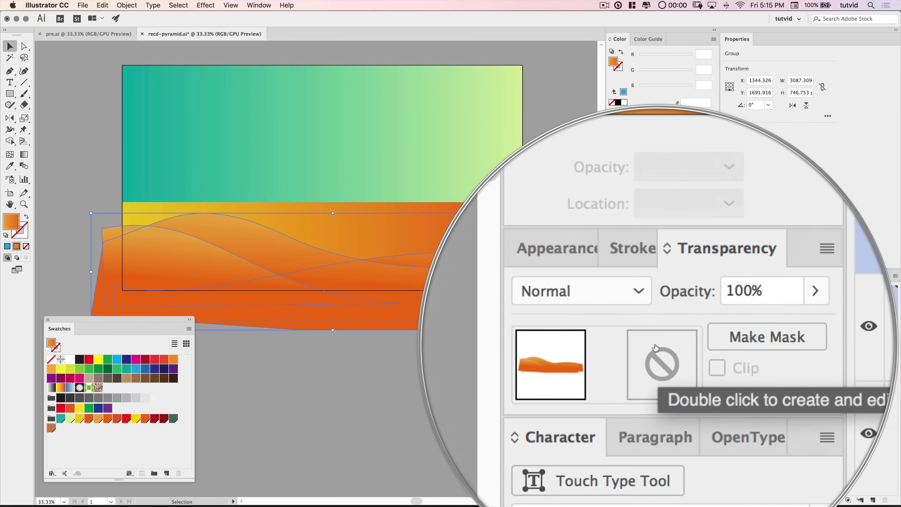
# - Create an opacity mask on the dune group and add a 2560 x 1440 px rectangle inside it
pyautogui.doubleClick(658, 350)
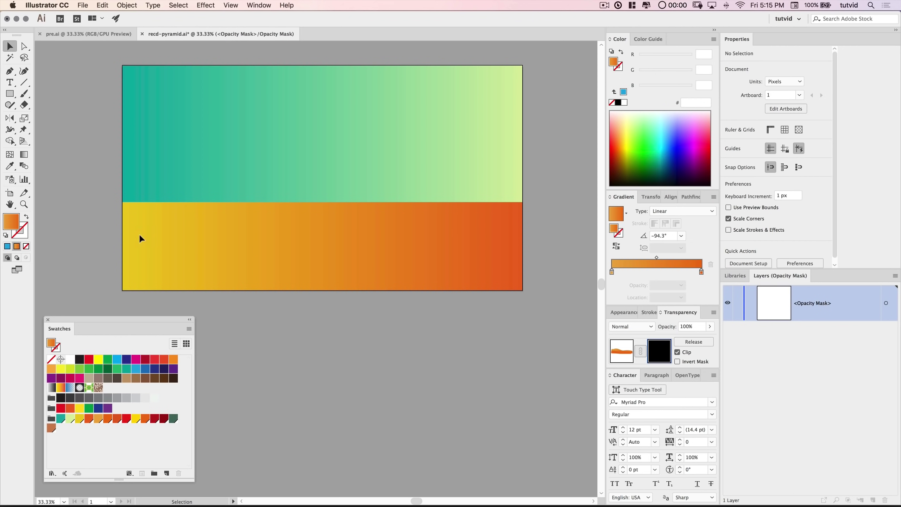
pyautogui.click(9, 94)
pyautogui.click(233, 156)
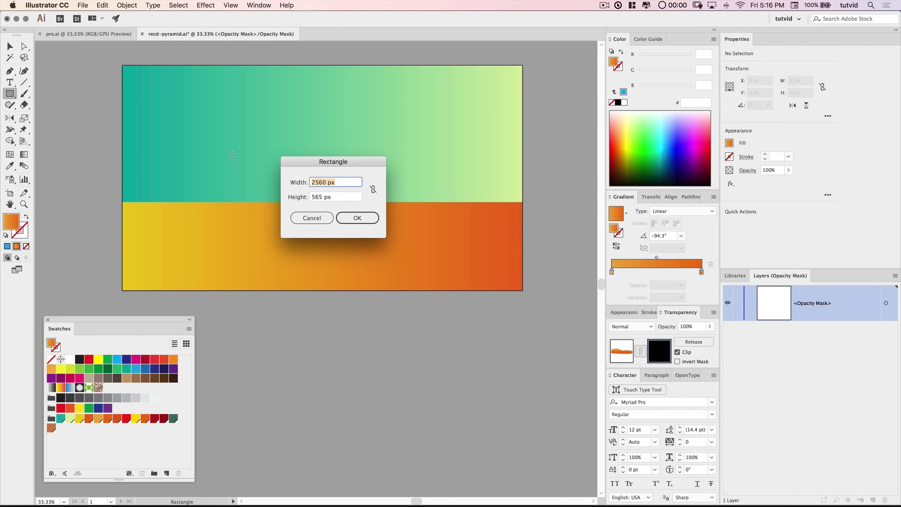
pyautogui.write('2560')
pyautogui.press('Tab')
pyautogui.write('1')
pyautogui.press('Return')
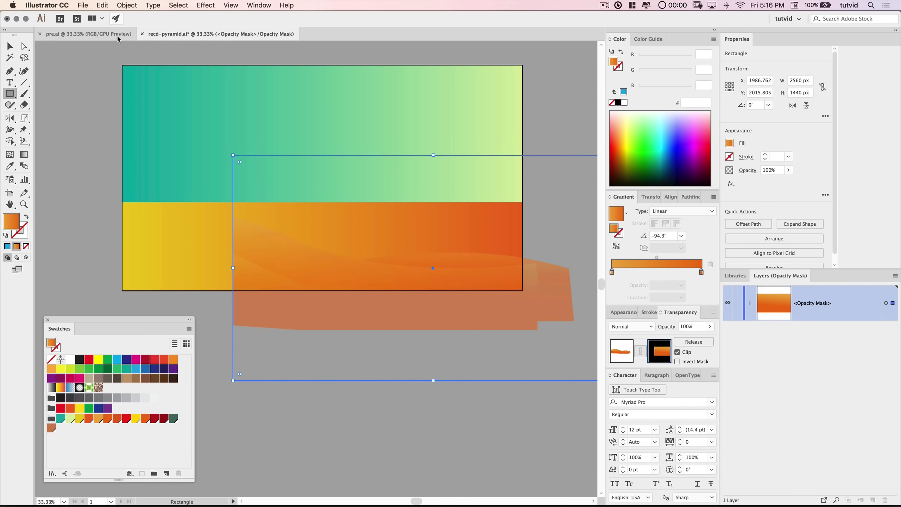
# - Fill the mask rectangle with white (ffffff)
pyautogui.doubleClick(8, 225)
pyautogui.write('ffffff')
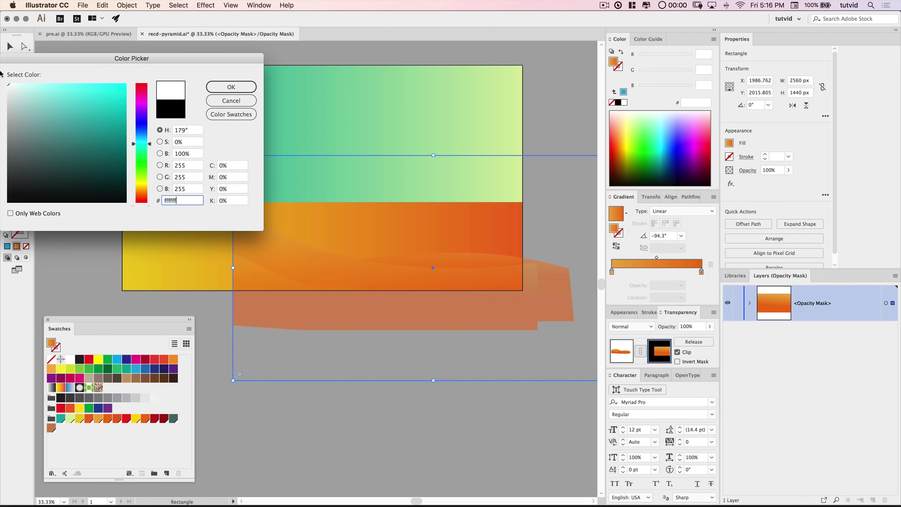
pyautogui.press('Return')
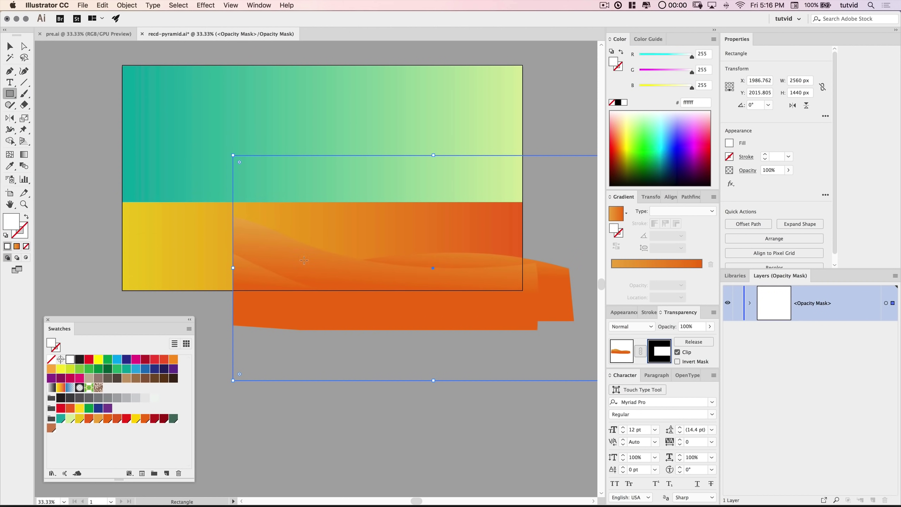
# - Center the mask rectangle on the artboard horizontally and vertically, and return from the opacity mask to editing the artwork
pyautogui.press('v')
pyautogui.click(669, 198)
pyautogui.click(632, 234)
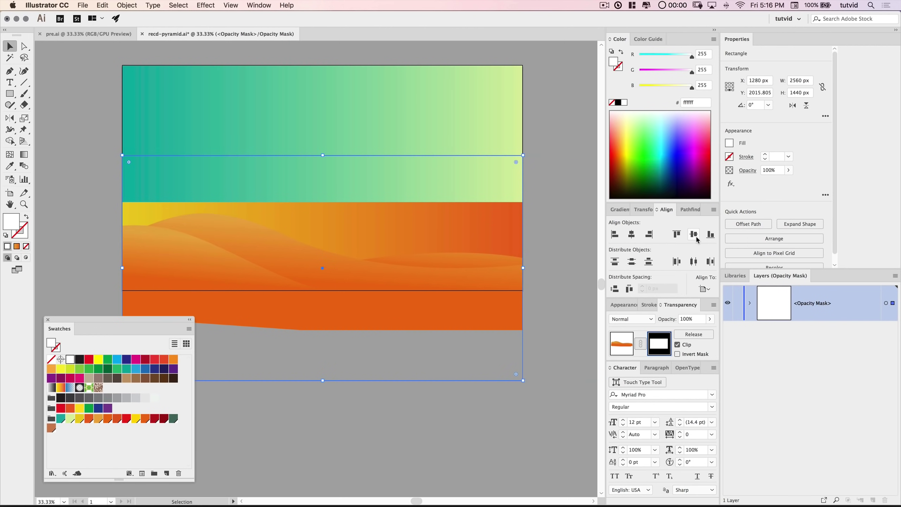
pyautogui.click(694, 235)
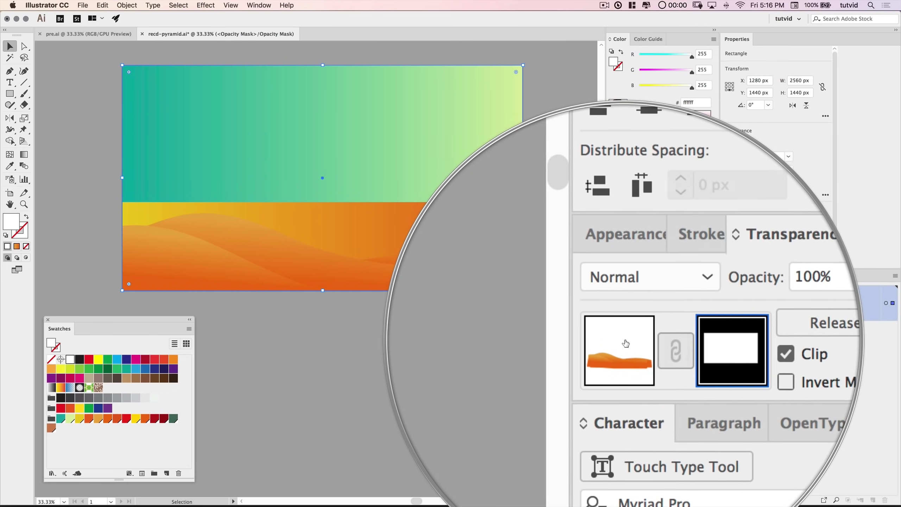
pyautogui.click(622, 341)
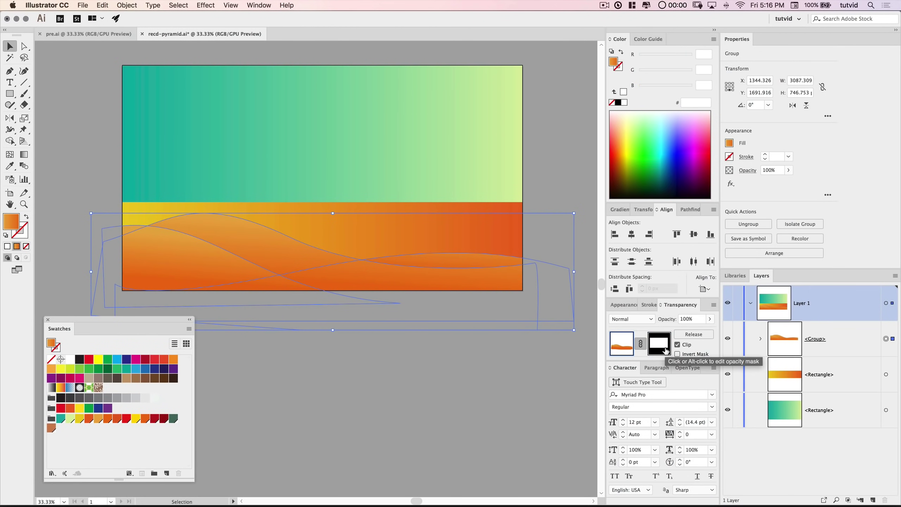
pyautogui.click(371, 427)
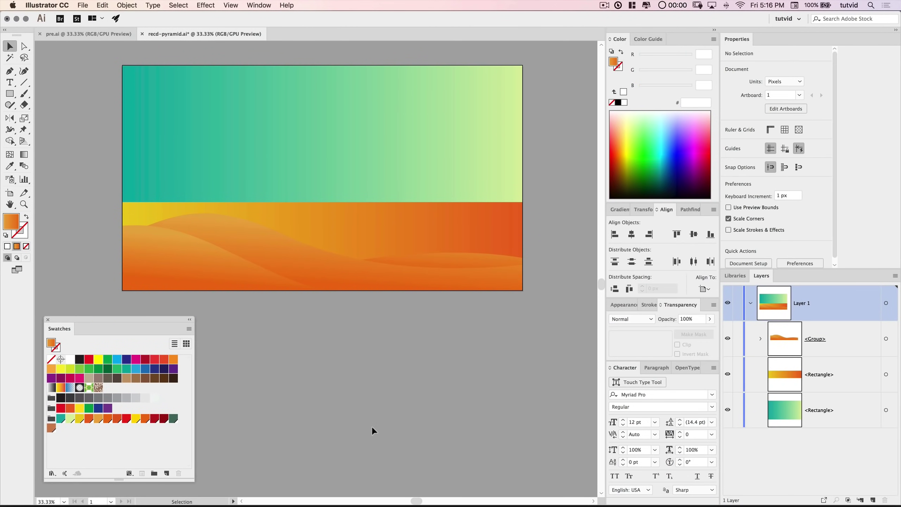
pyautogui.hscroll(-2, 370, 365)
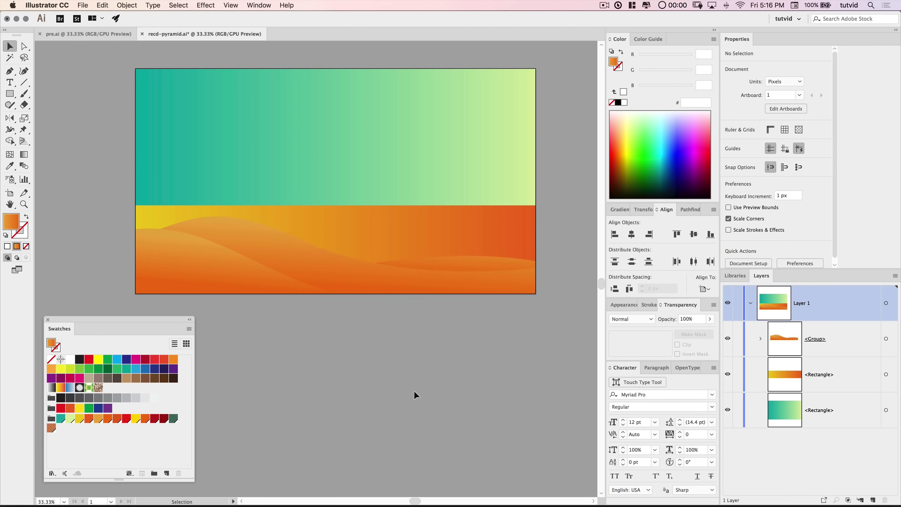
# - Isolate the dune group and tighten the rear dune's gradient: dark stop at about 80.72%, light stop slightly inward, midpoint at about 64.38%
pyautogui.click(759, 339)
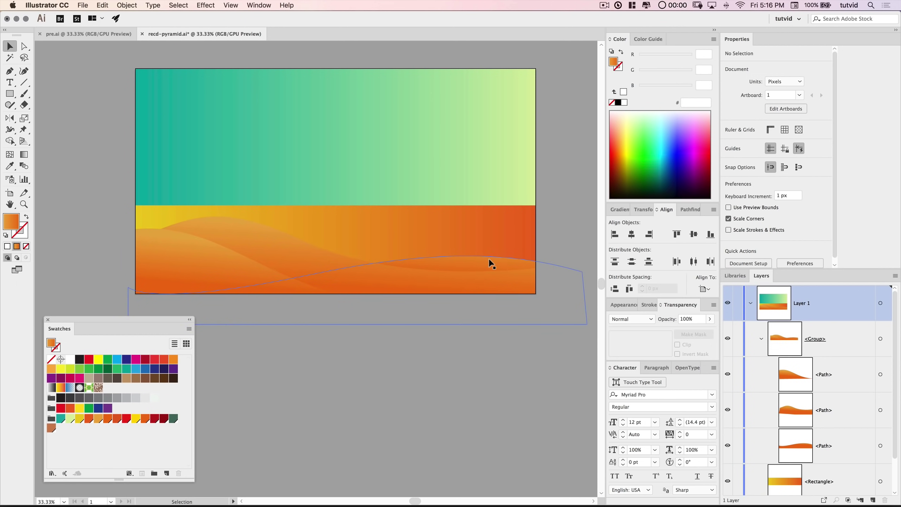
pyautogui.click(457, 266)
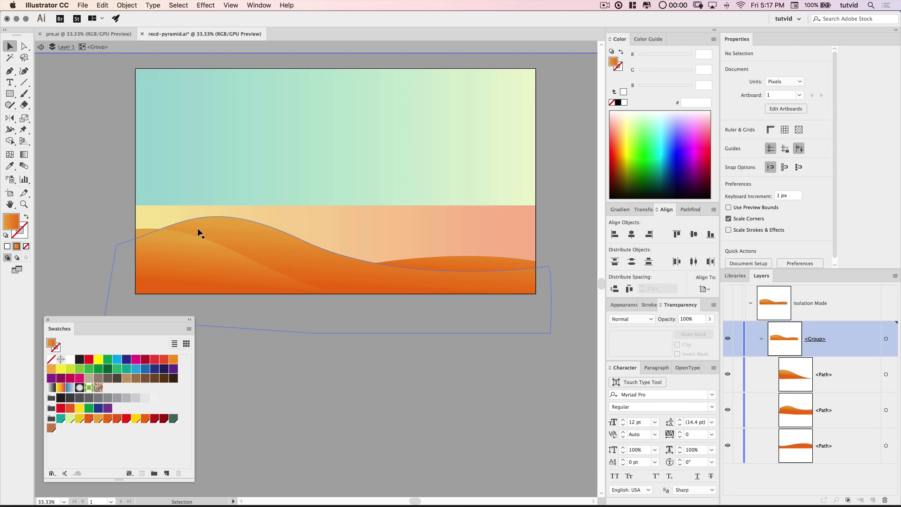
pyautogui.click(465, 270)
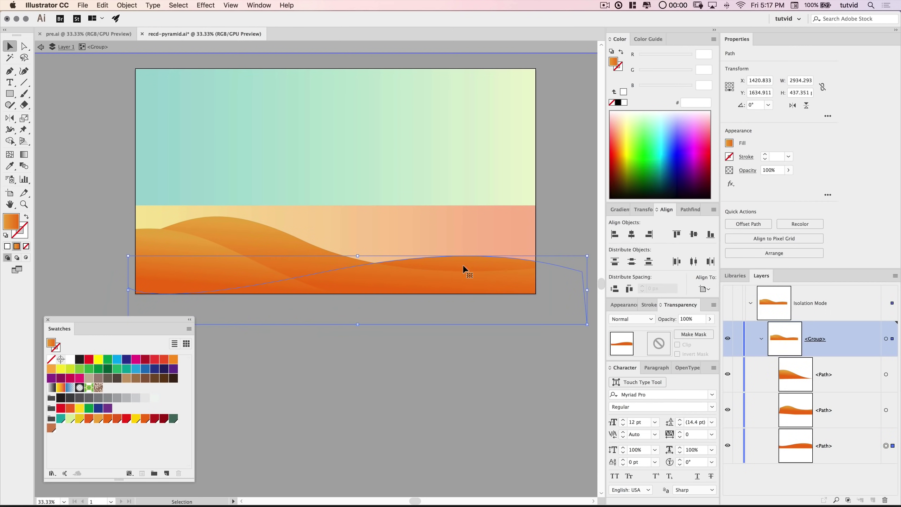
pyautogui.click(620, 209)
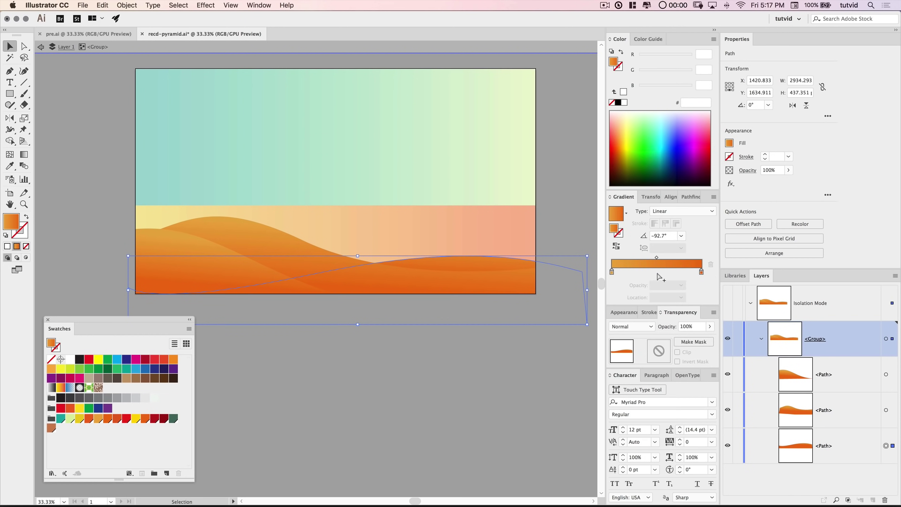
pyautogui.moveTo(658, 259); pyautogui.dragTo(684, 274)
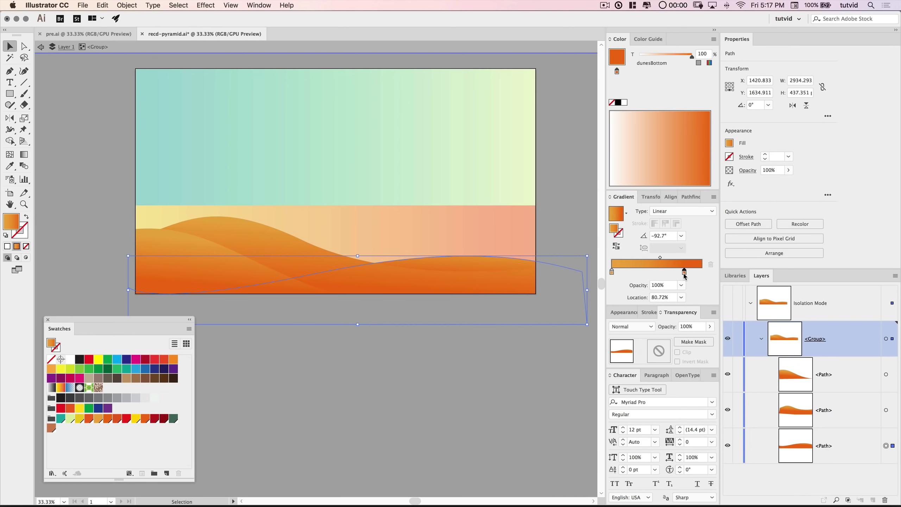
pyautogui.moveTo(612, 273); pyautogui.dragTo(659, 259)
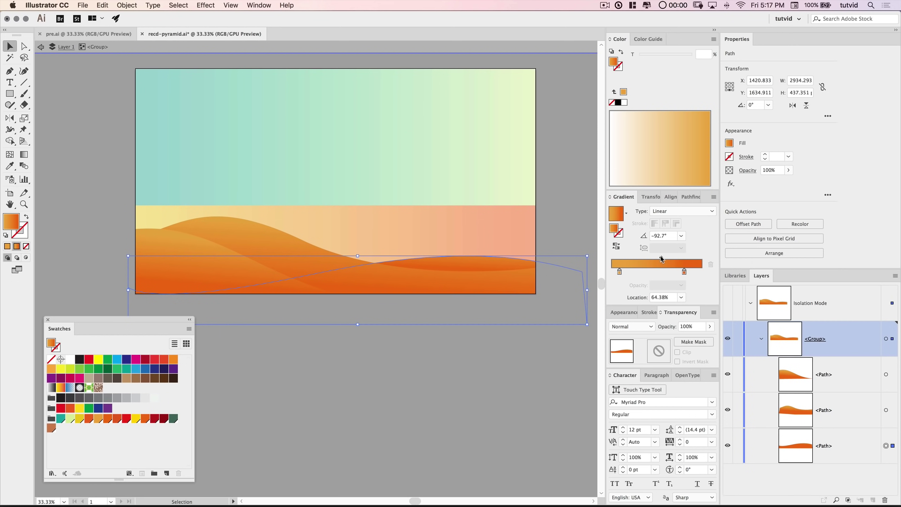
# - Tighten the second dune's gradient by moving the light stop inward and the dark stop to about 83.02%
pyautogui.click(249, 243)
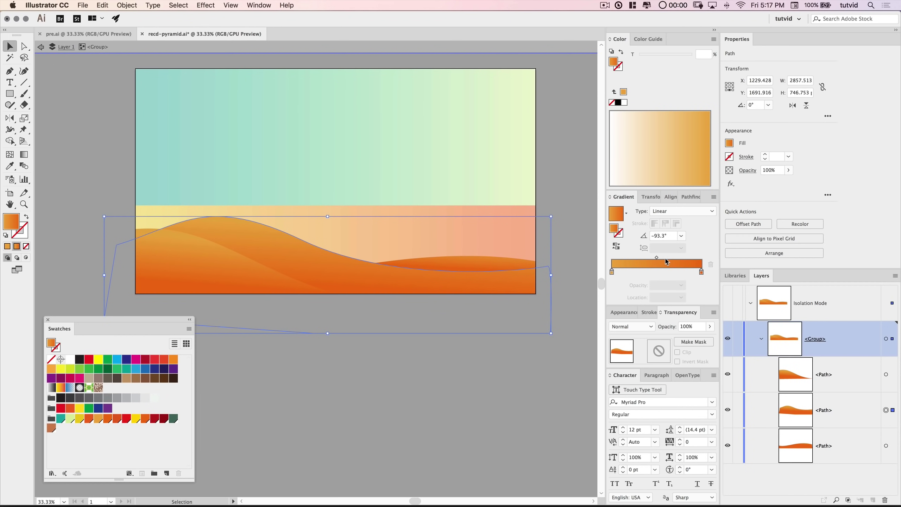
pyautogui.click(612, 272)
pyautogui.moveTo(614, 275)
pyautogui.mouseDown()
pyautogui.moveTo(659, 258)
pyautogui.moveTo(702, 272)
pyautogui.moveTo(687, 272)
pyautogui.mouseUp()
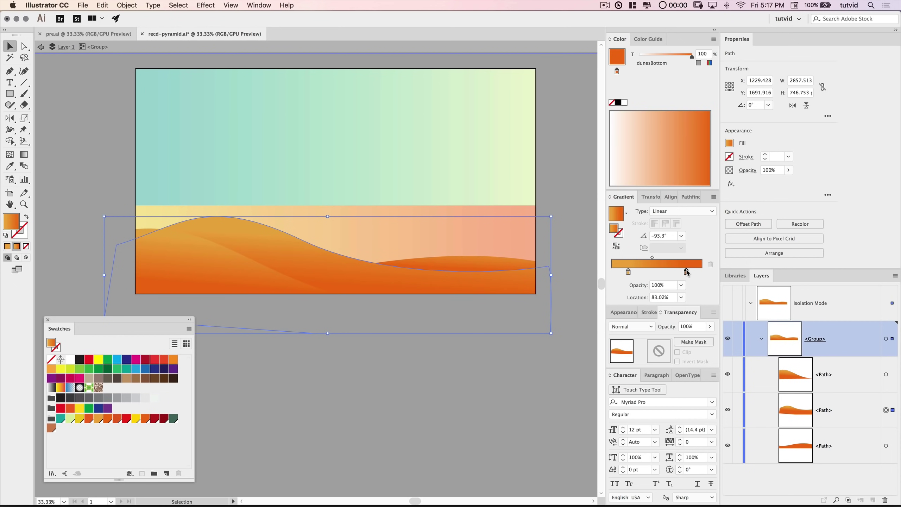
# - Move the front dune's dark gradient stop to about 69.34% and exit isolation mode
pyautogui.click(173, 266)
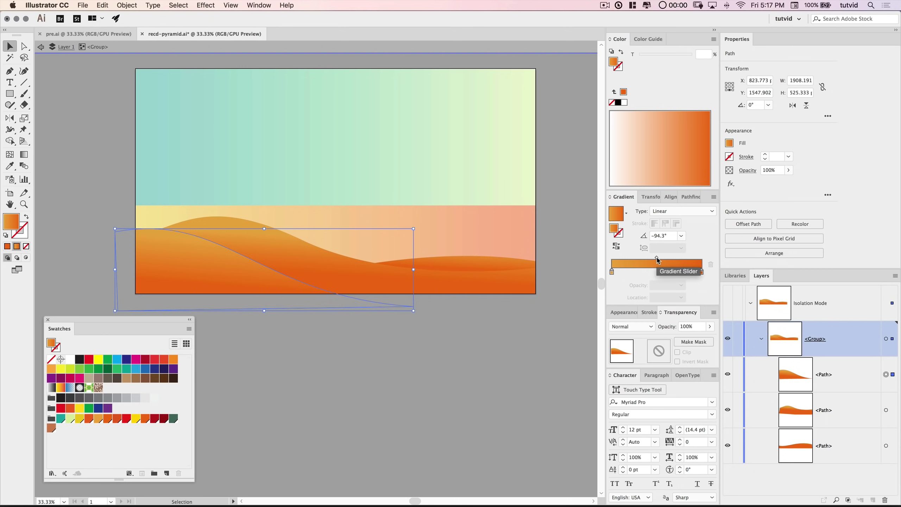
pyautogui.moveTo(657, 258); pyautogui.dragTo(674, 271)
pyautogui.click(324, 362)
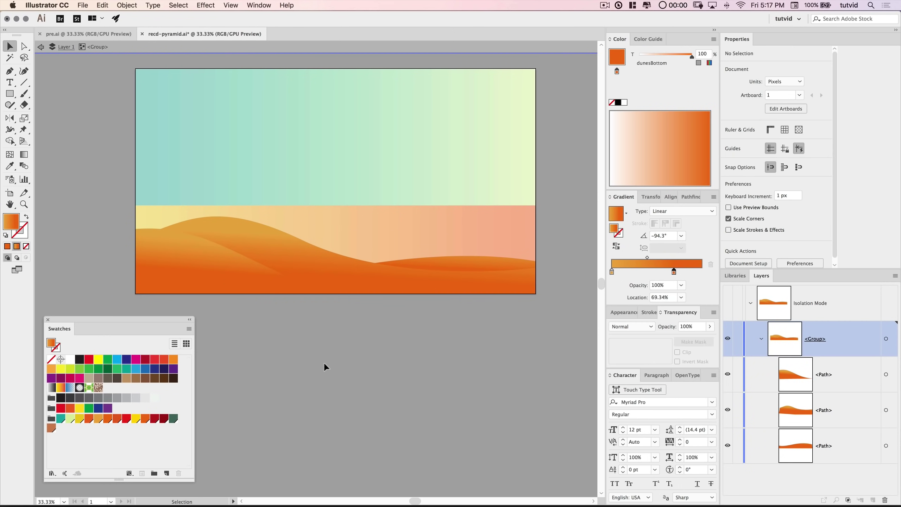
pyautogui.doubleClick(356, 396)
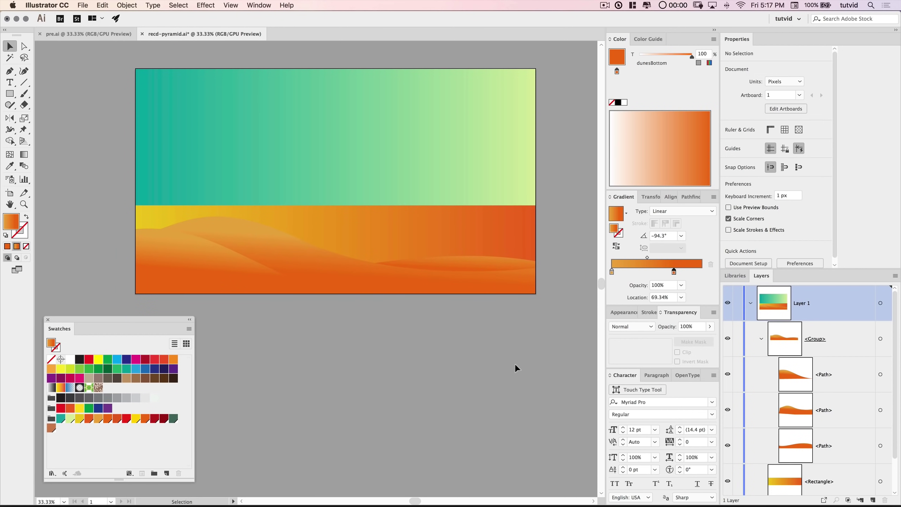
# - Collapse the dune group in the layer list and set the fill color to the blue swatch 1b75bc
pyautogui.click(761, 339)
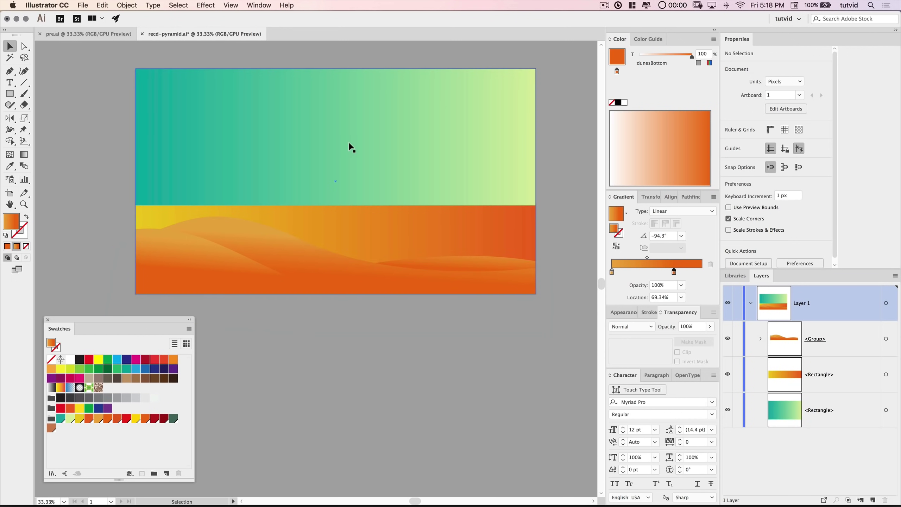
pyautogui.press('space')
pyautogui.moveTo(350, 277); pyautogui.dragTo(348, 279)
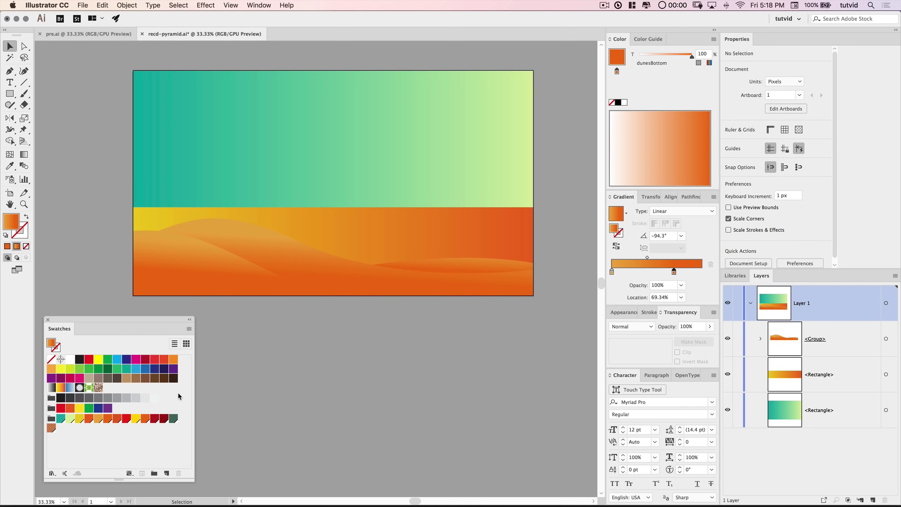
pyautogui.click(107, 360)
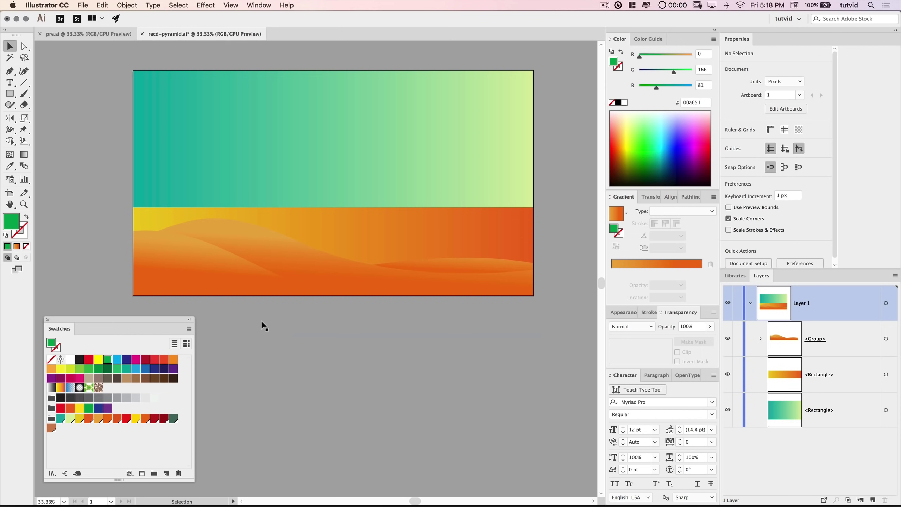
pyautogui.click(145, 369)
# - Create a blue triangle about 87 x 75 px in the lower middle of the sky with the Star tool
pyautogui.click(10, 71)
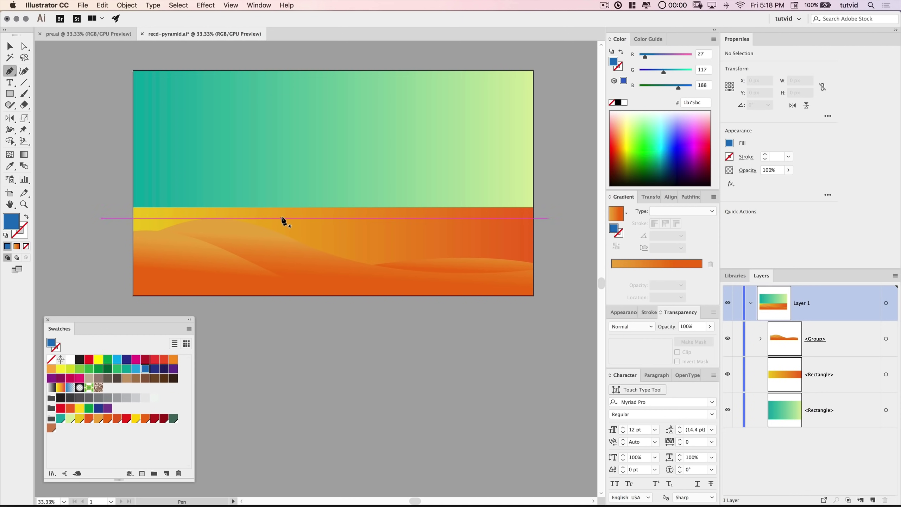
pyautogui.moveTo(10, 94); pyautogui.dragTo(58, 142)
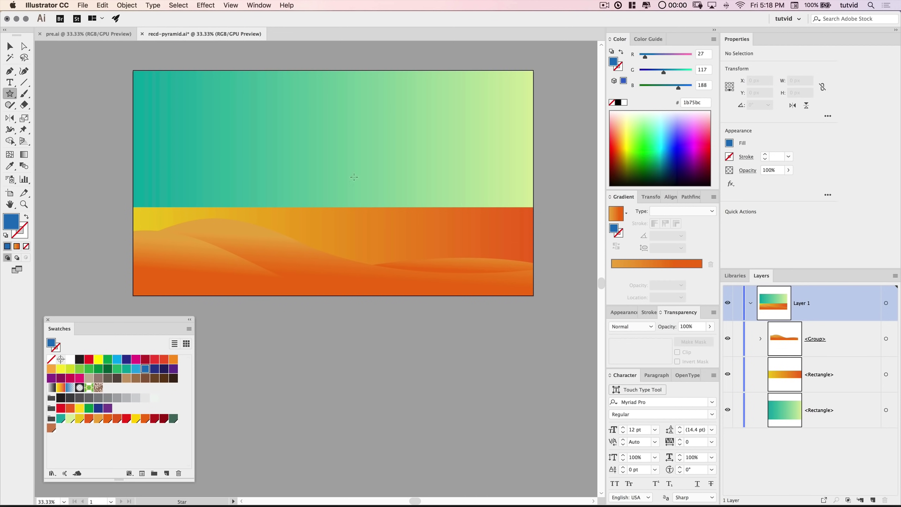
pyautogui.click(328, 174)
pyautogui.moveTo(59, 58); pyautogui.dragTo(309, 124)
pyautogui.click(341, 208)
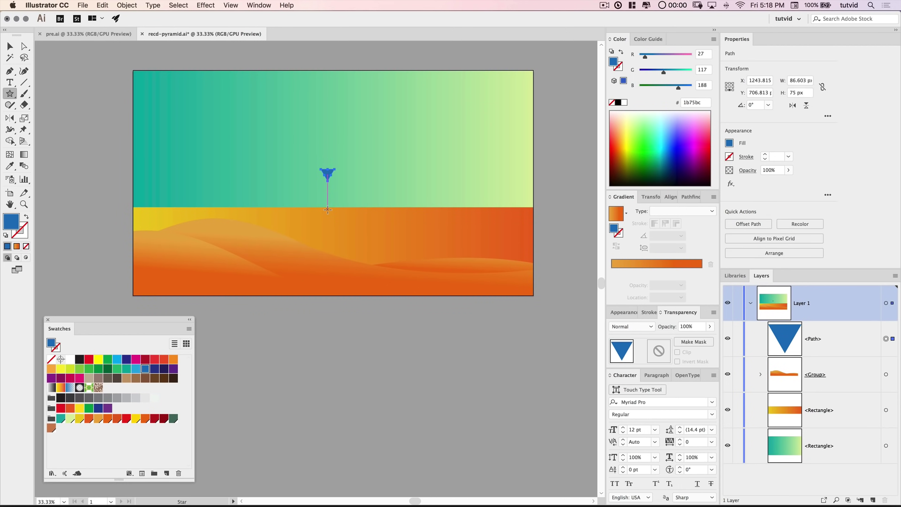
# - Turn the blue triangle upright by rotating it 180°, enlarge it to about 784 x 679 px, and position it across the horizon
pyautogui.press('v')
pyautogui.moveTo(336, 169); pyautogui.dragTo(244, 249)
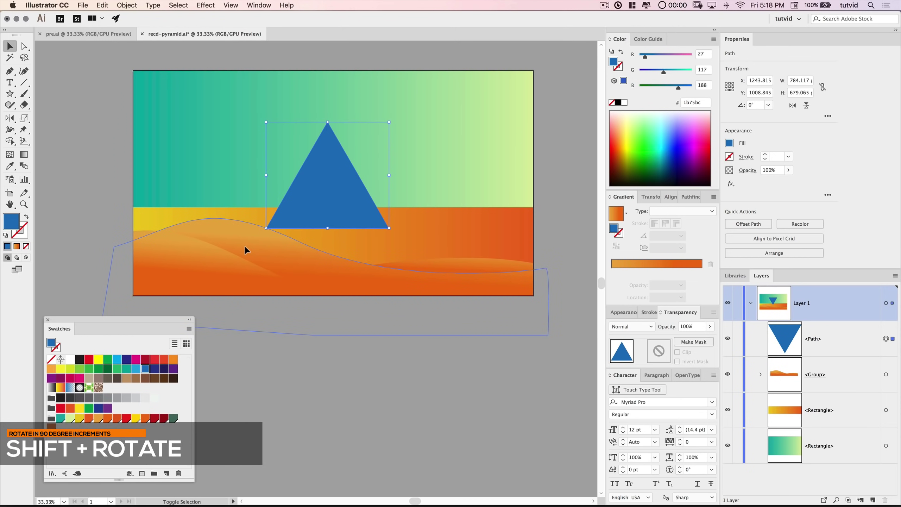
pyautogui.moveTo(336, 176); pyautogui.dragTo(346, 175)
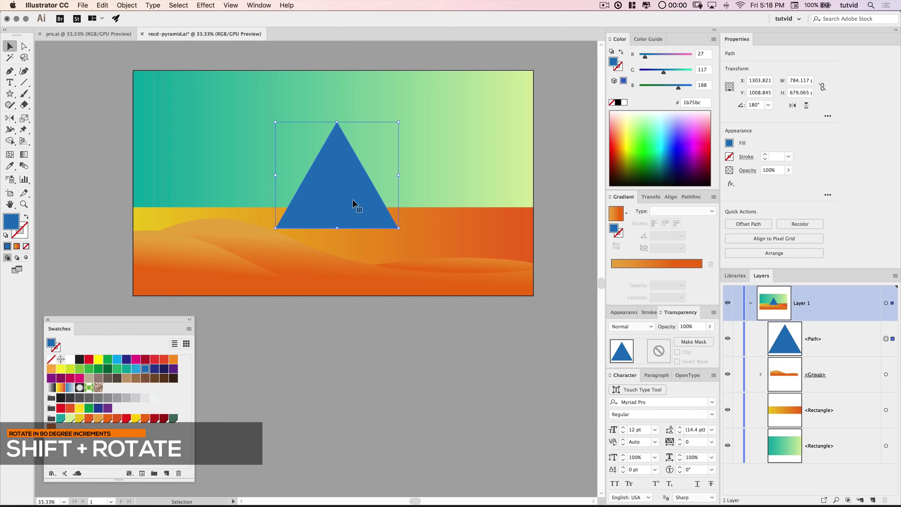
pyautogui.moveTo(345, 185); pyautogui.dragTo(341, 179)
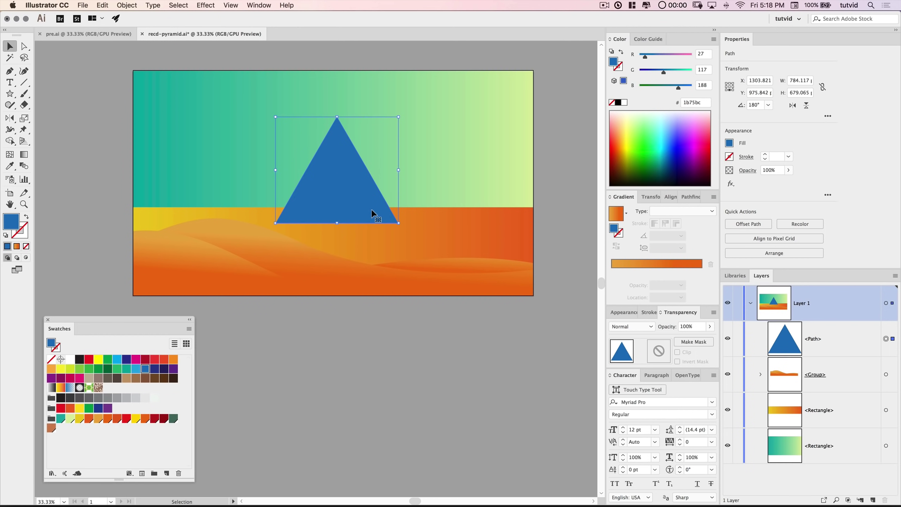
# - Flatten and widen the triangle to 860 px wide and 580 px high, and deselect it
pyautogui.moveTo(337, 116); pyautogui.dragTo(337, 131)
pyautogui.moveTo(399, 177); pyautogui.dragTo(409, 176)
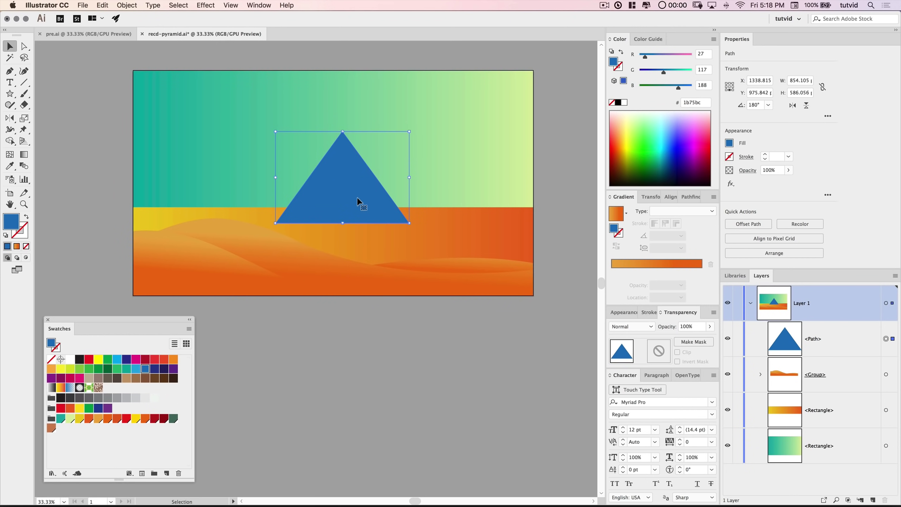
pyautogui.click(800, 81)
pyautogui.write('860')
pyautogui.press('Tab')
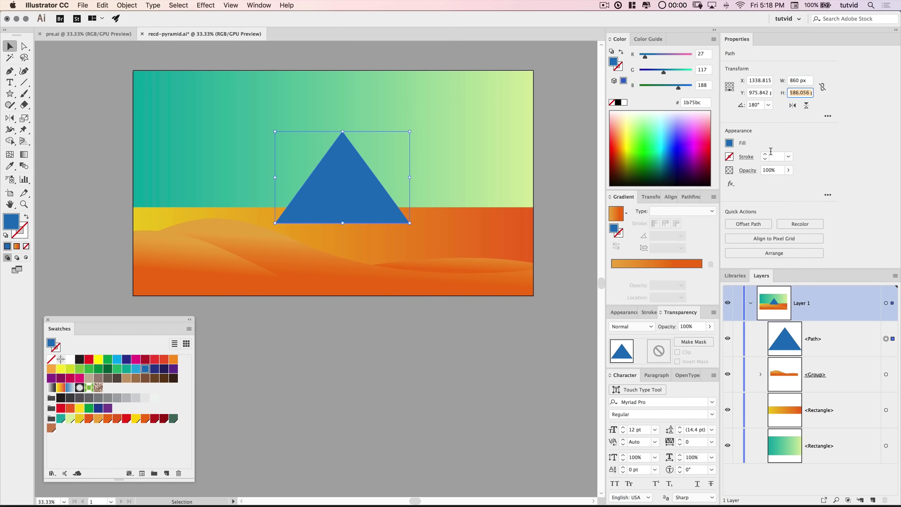
pyautogui.write('600')
pyautogui.press('Tab')
pyautogui.click(795, 92)
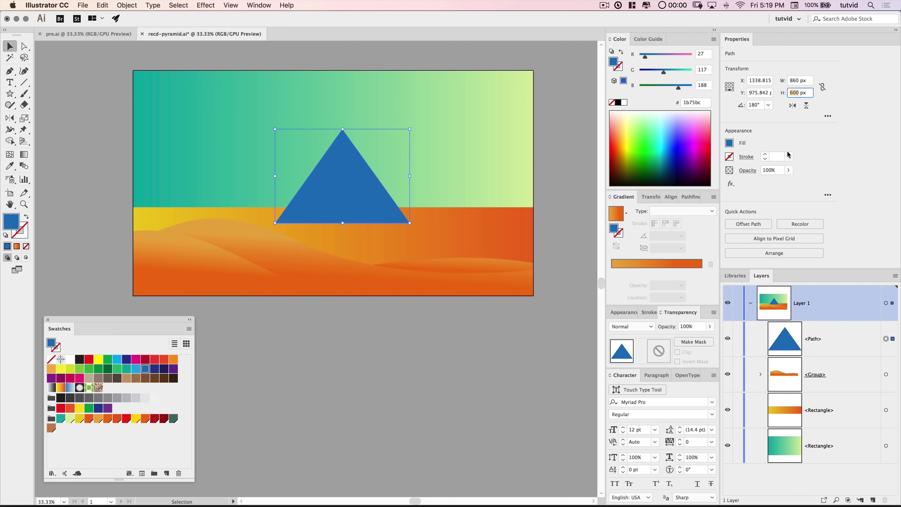
pyautogui.write('580')
pyautogui.press('Tab')
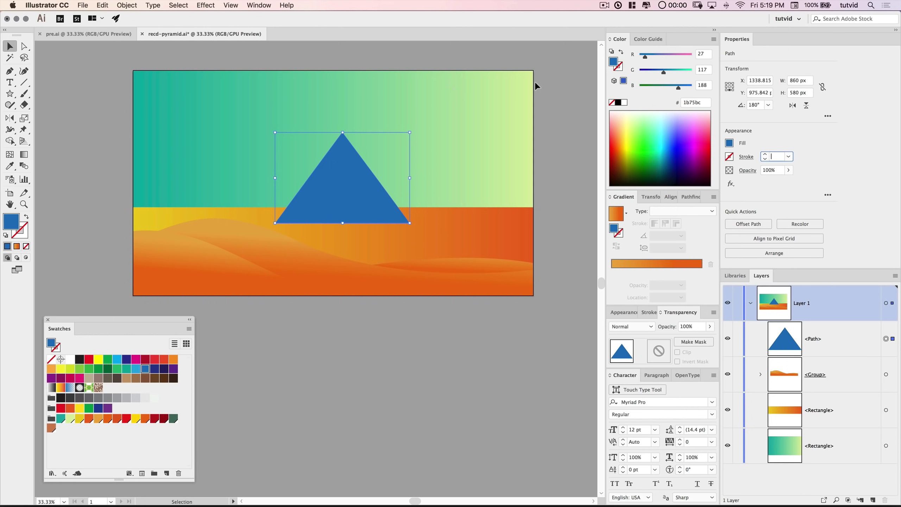
pyautogui.click(392, 422)
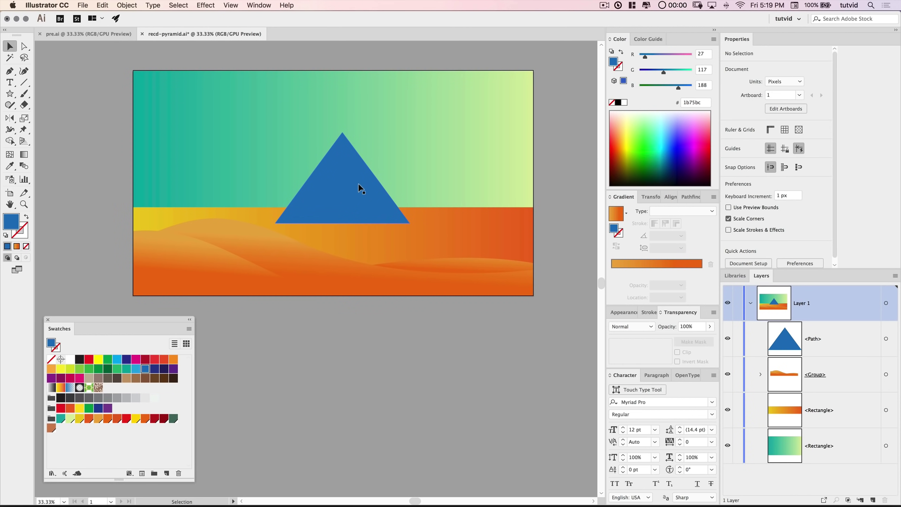
# - Set the triangle's width to 900 px and clear the selection
pyautogui.click(345, 187)
pyautogui.doubleClick(796, 81)
pyautogui.write('900')
pyautogui.press('Return')
pyautogui.click(371, 377)
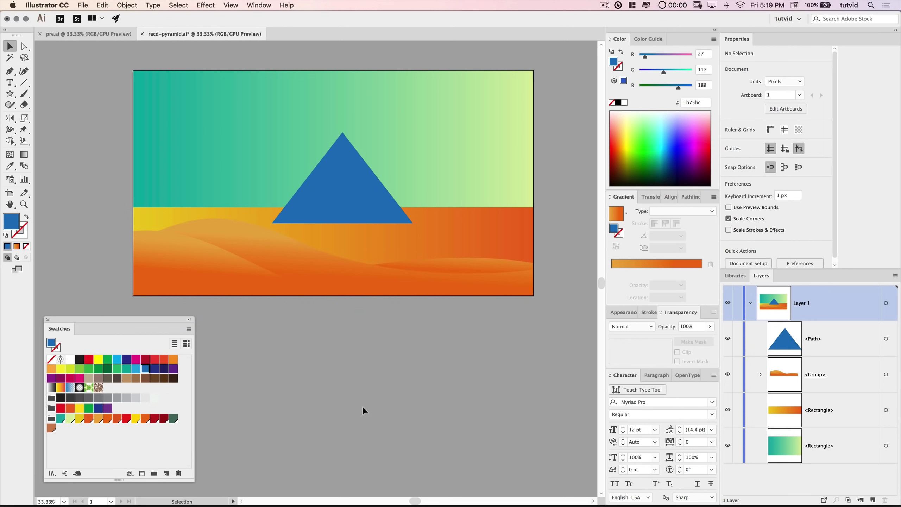
# - Draw a closed Pen tool triangle over the pyramid's left side, from the apex to the base at about X 1148 px and the left corner
pyautogui.click(347, 183)
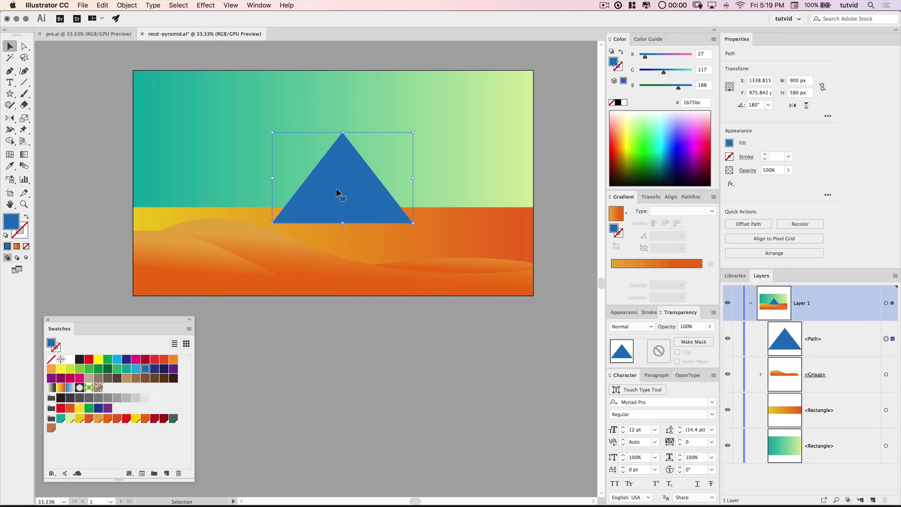
pyautogui.click(10, 71)
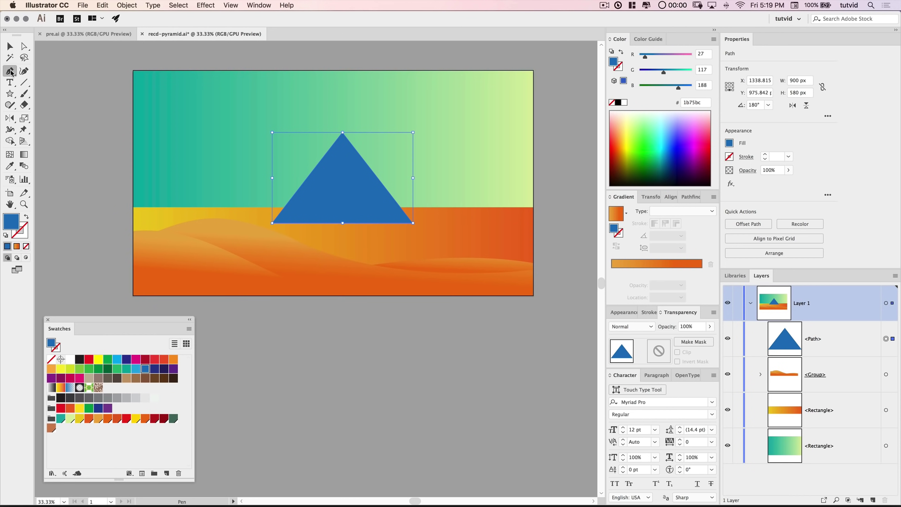
pyautogui.click(230, 5)
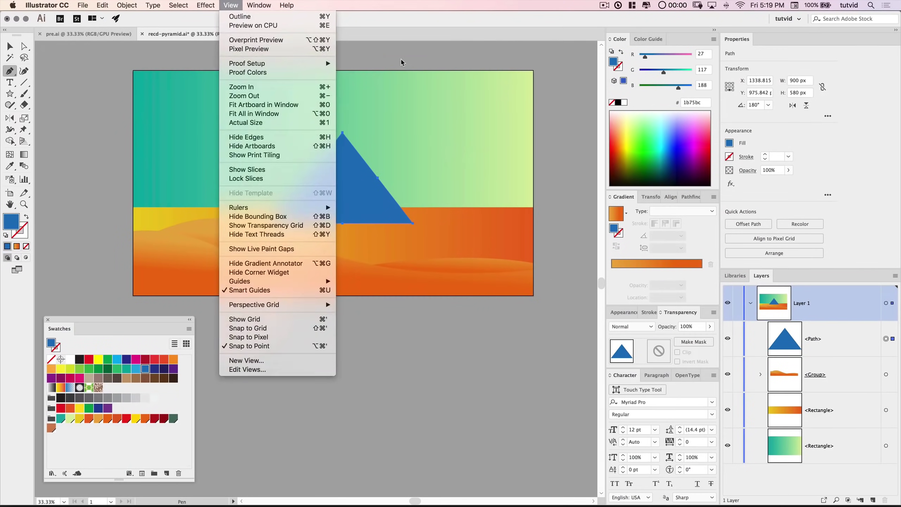
pyautogui.click(401, 62)
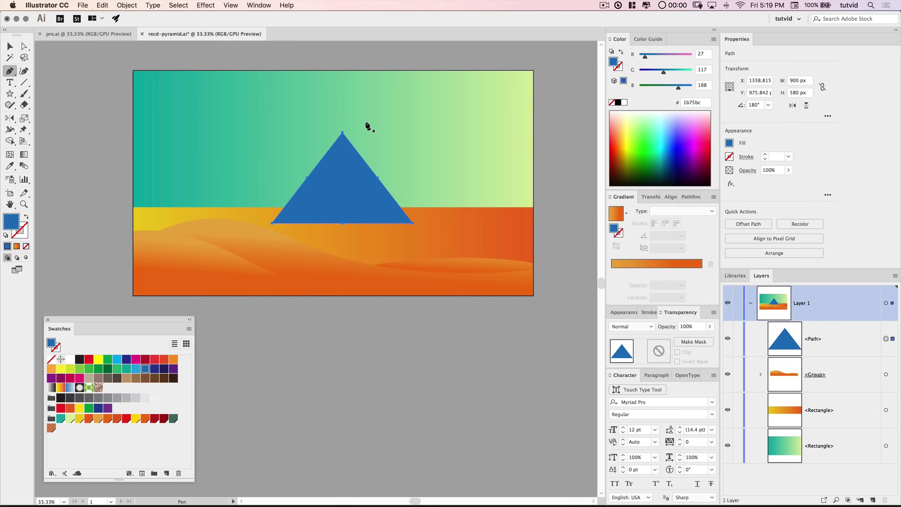
pyautogui.click(343, 133)
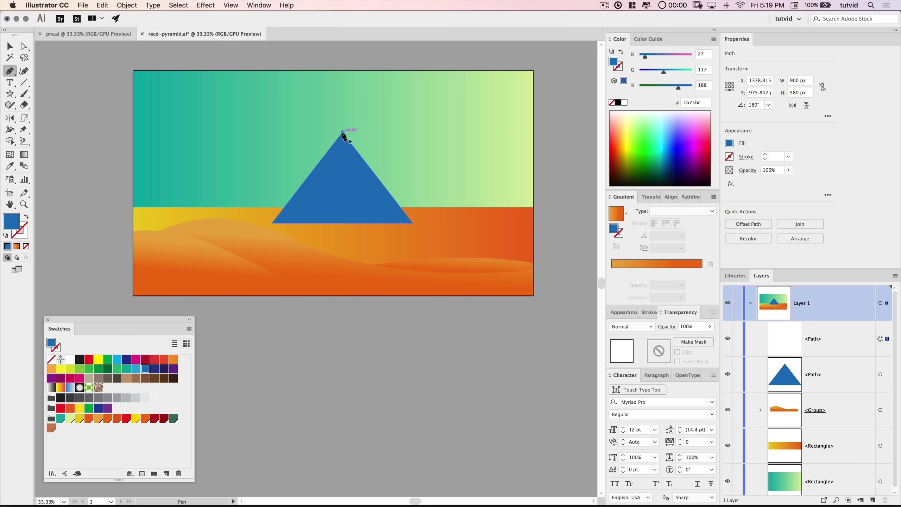
pyautogui.click(313, 223)
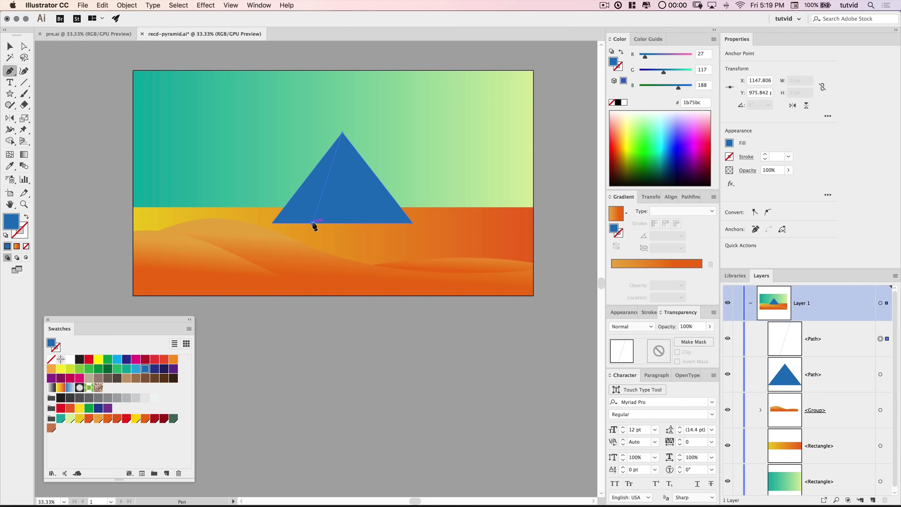
pyautogui.click(272, 224)
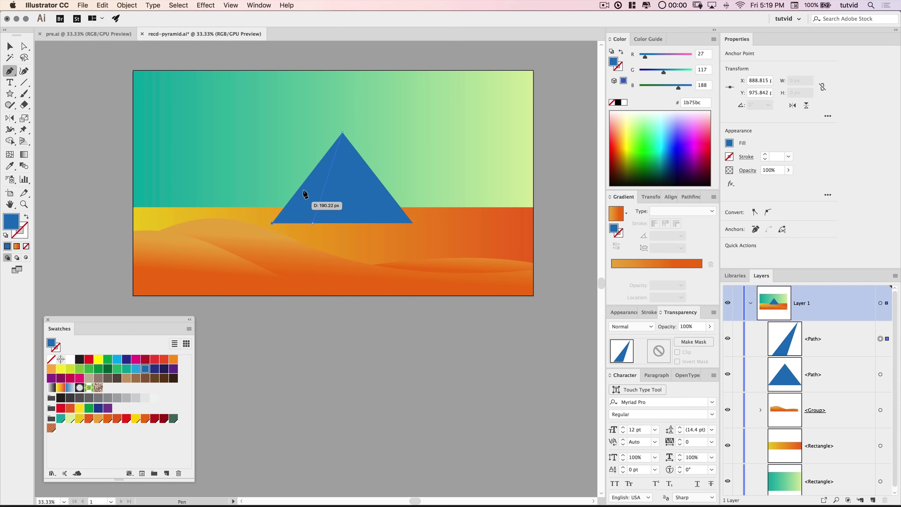
pyautogui.click(342, 134)
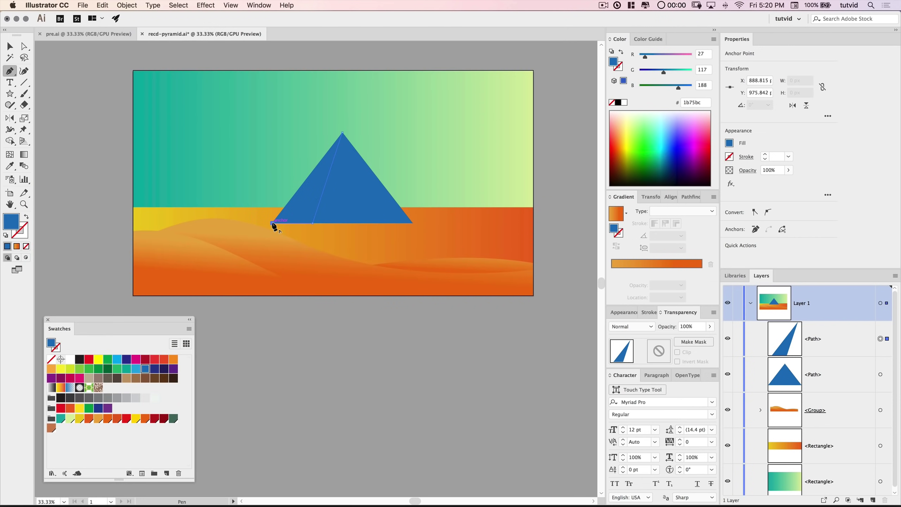
pyautogui.click(272, 223)
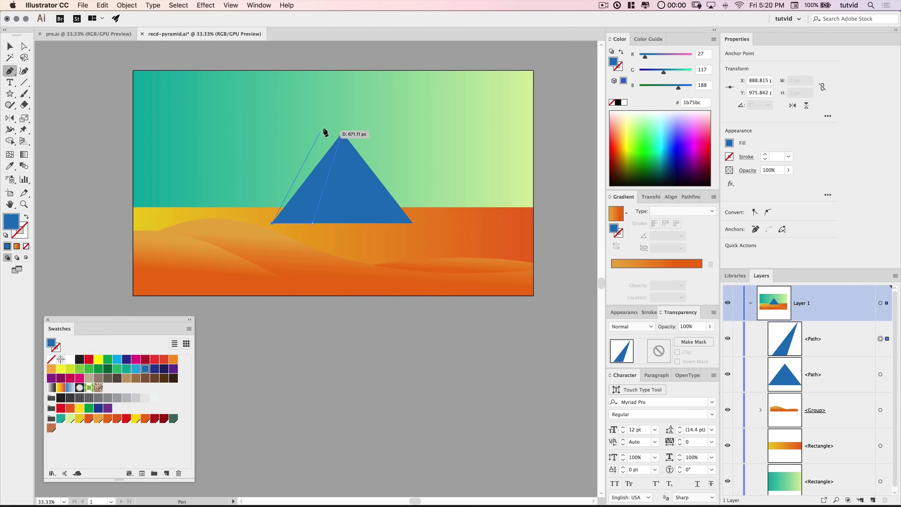
pyautogui.click(343, 133)
# - Split the large triangle along the pen-drawn shape by selecting both paths and applying Pathfinder Divide
pyautogui.press('v')
pyautogui.keyDown('shift'); pyautogui.click(324, 189); pyautogui.keyUp('shift')
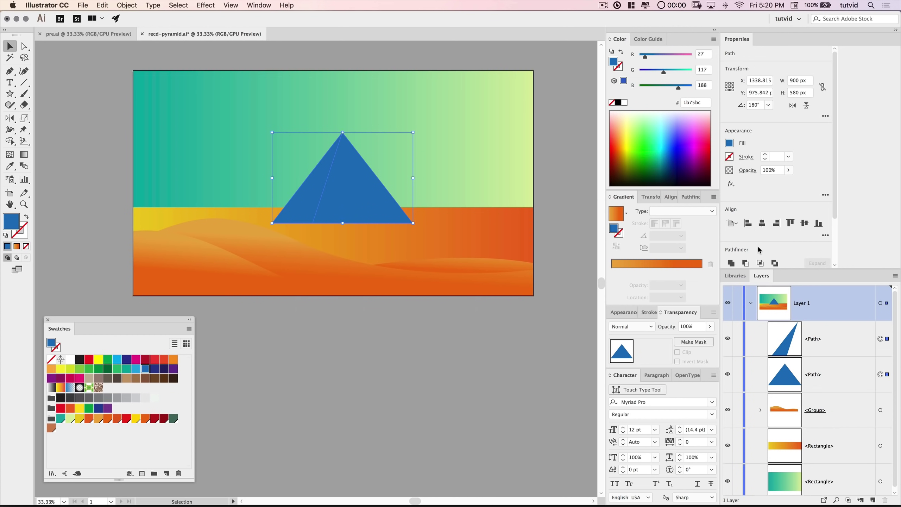
pyautogui.scroll(-3, 784, 237)
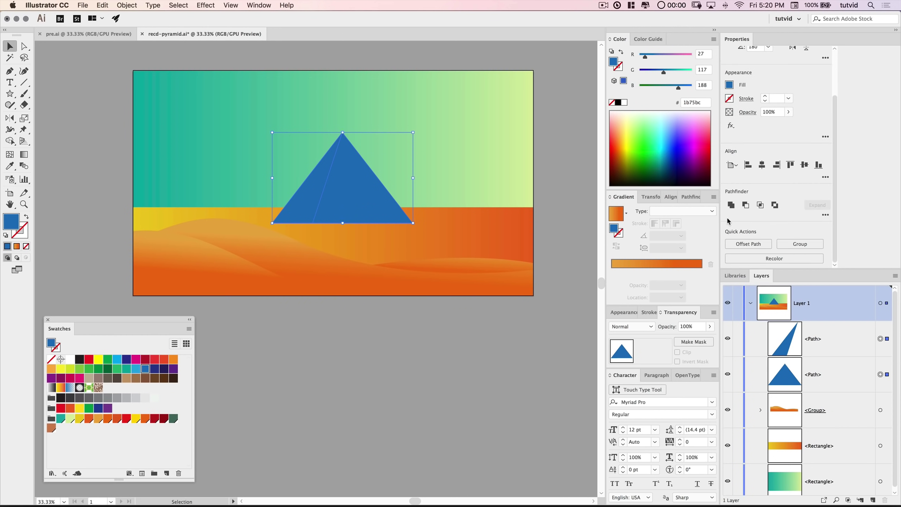
pyautogui.click(826, 215)
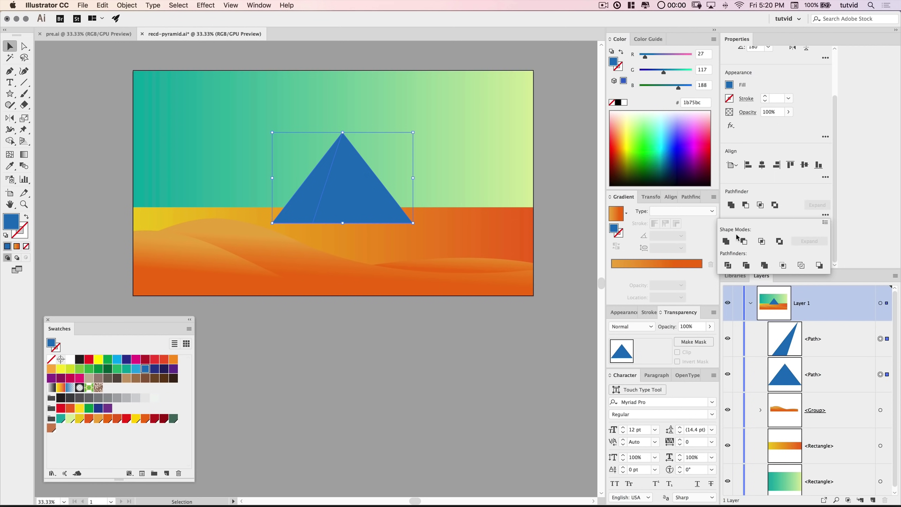
pyautogui.click(728, 266)
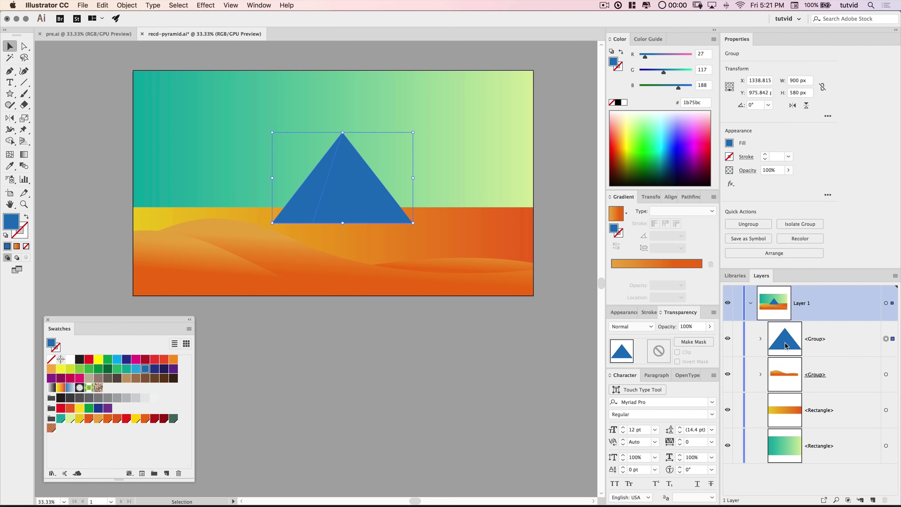
# - Ungroup the divided pyramid pieces, check that the right face can be selected separately, and deselect it
pyautogui.click(760, 339)
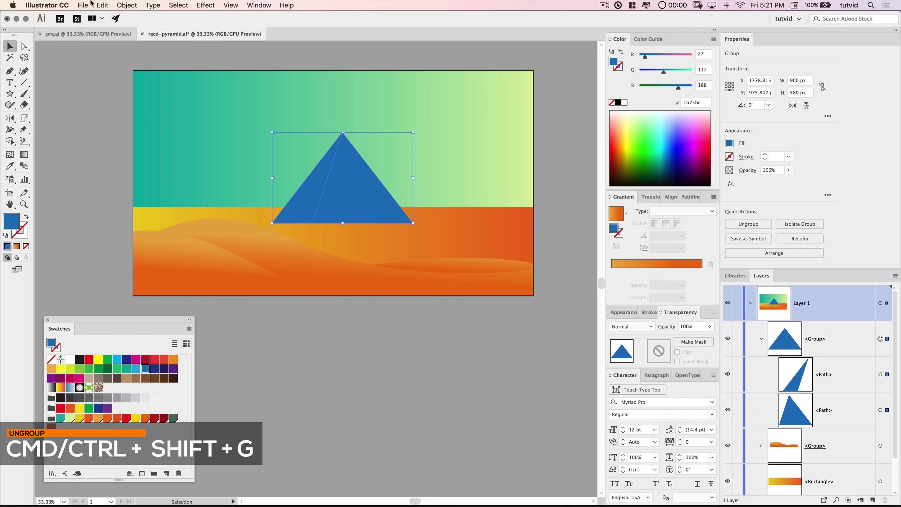
pyautogui.click(124, 6)
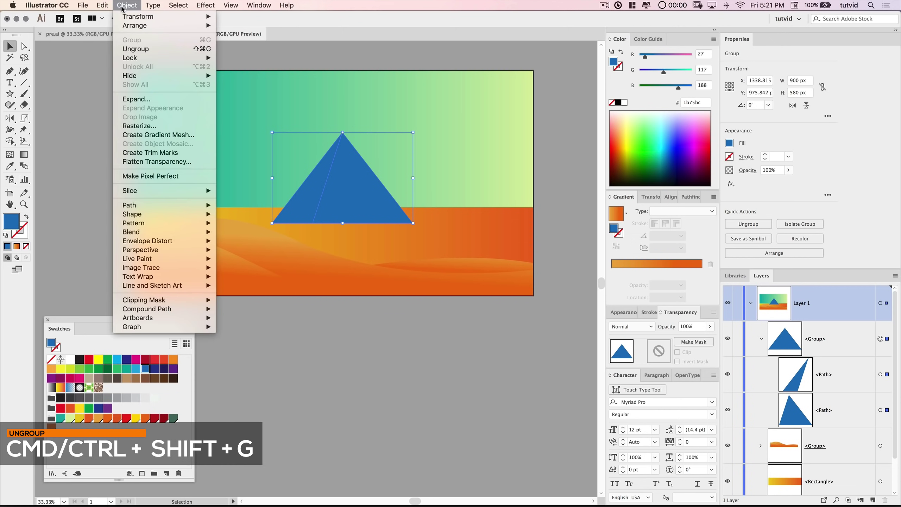
pyautogui.click(204, 48)
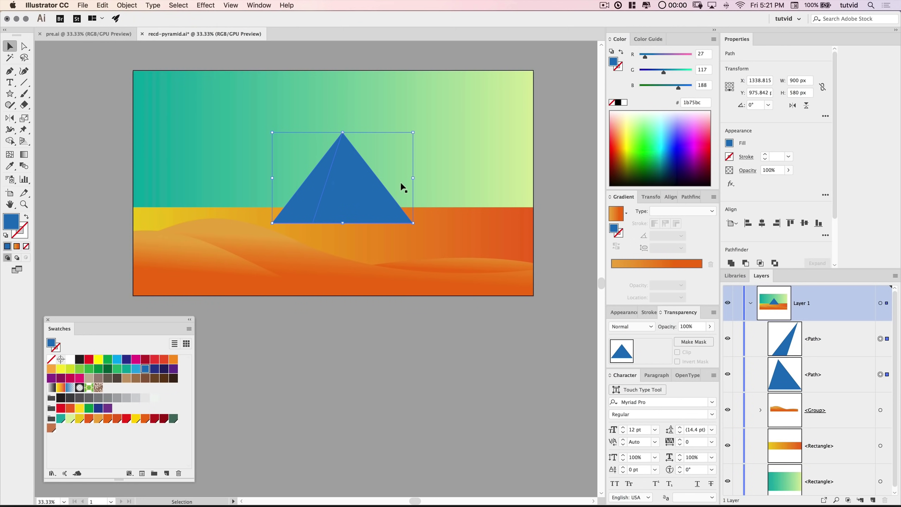
pyautogui.click(338, 370)
pyautogui.click(341, 181)
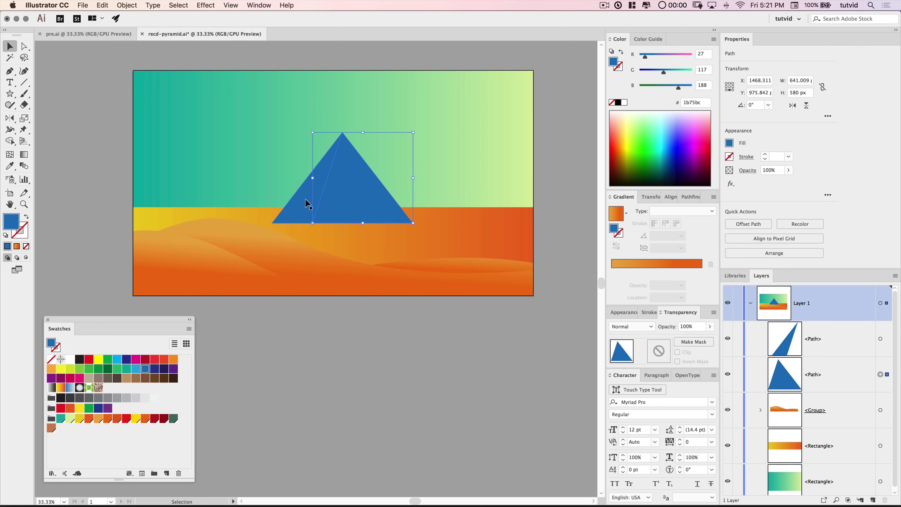
pyautogui.click(282, 394)
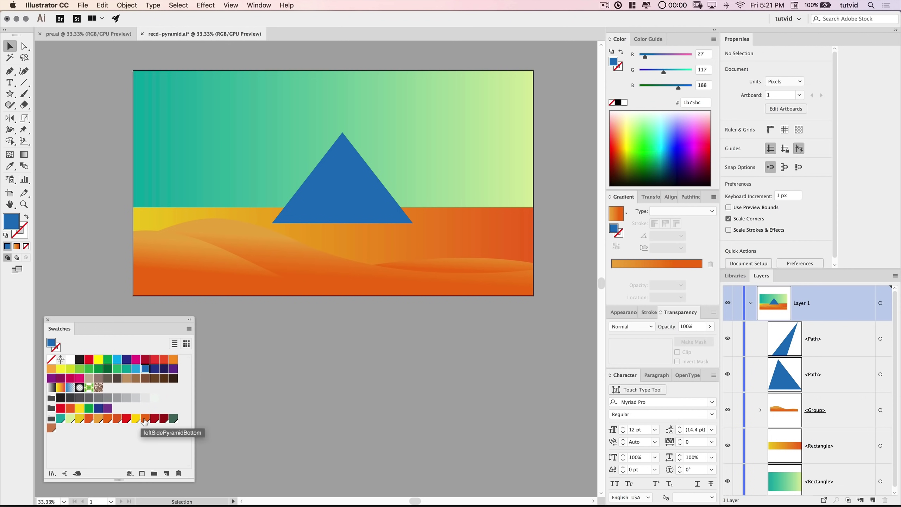
# - Fill the pyramid's right face with a linear gradient from the rightSidePyramidTop swatch to the bright red swatch, with the midpoint at 50.86%
pyautogui.click(352, 198)
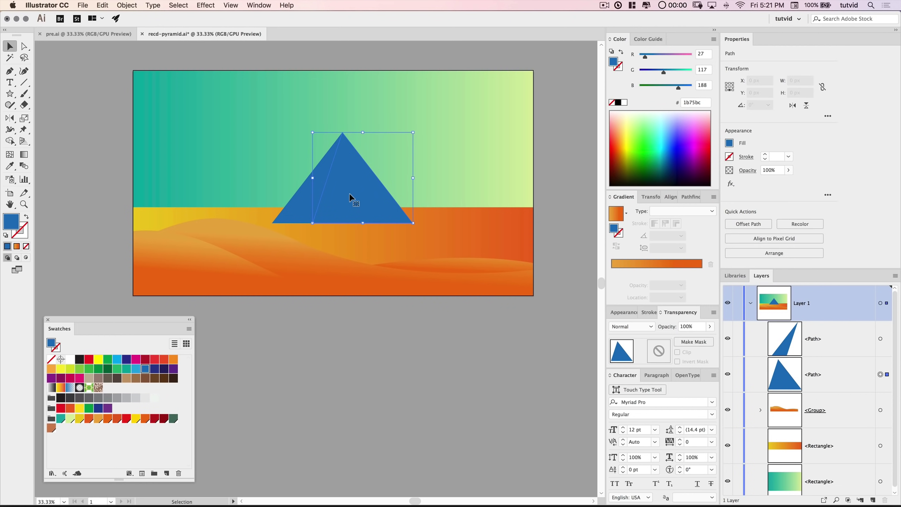
pyautogui.click(614, 214)
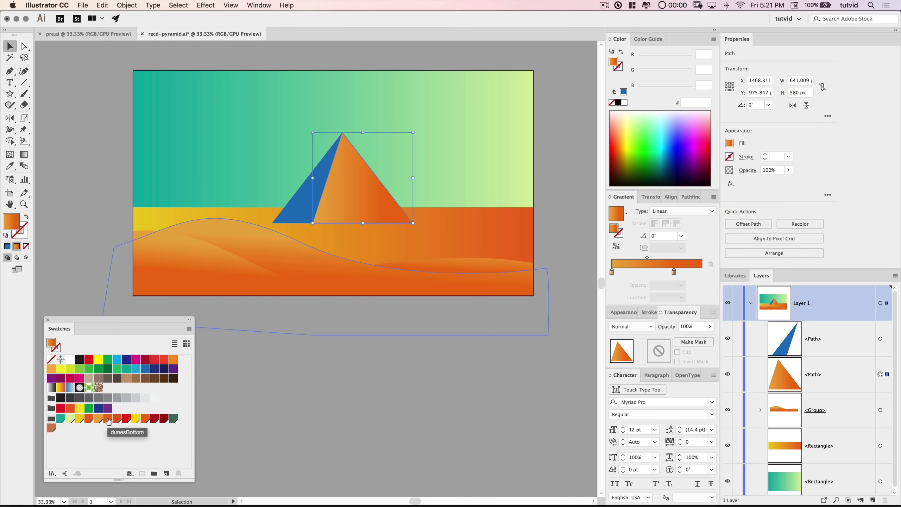
pyautogui.moveTo(117, 419); pyautogui.dragTo(613, 275)
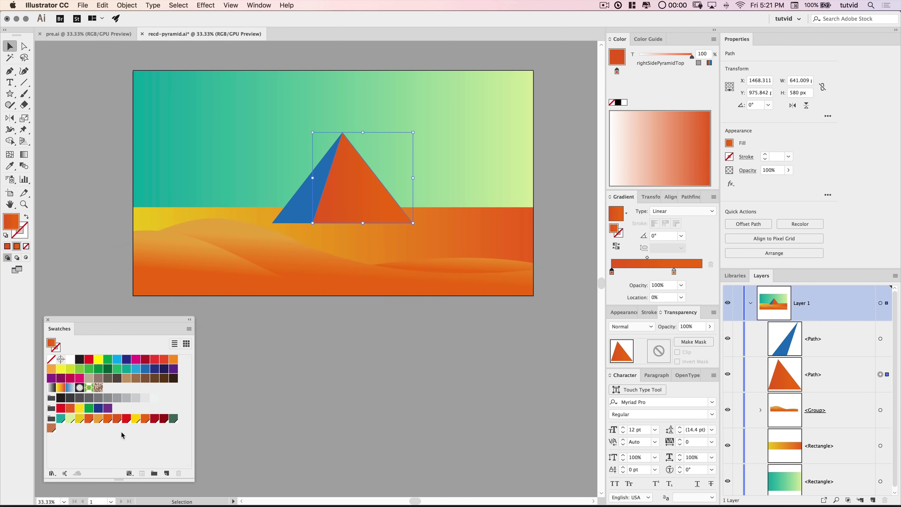
pyautogui.moveTo(126, 419); pyautogui.dragTo(701, 273)
pyautogui.click(611, 273)
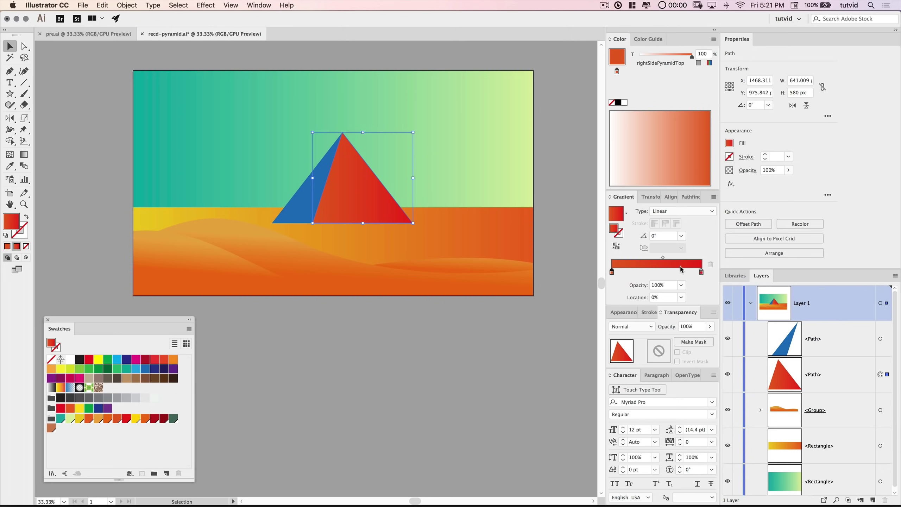
pyautogui.click(663, 260)
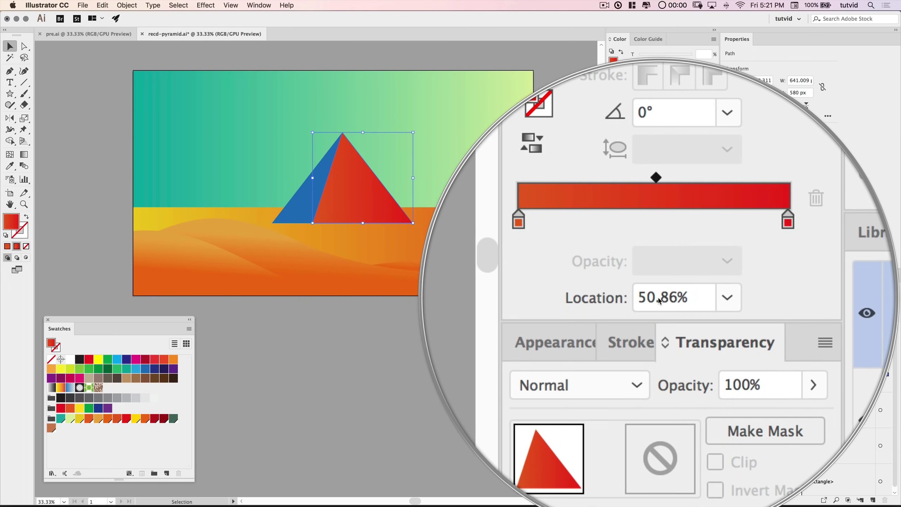
# - Redirect the right face's gradient diagonally down toward the base with the Gradient tool, at an angle of about -43°
pyautogui.click(24, 154)
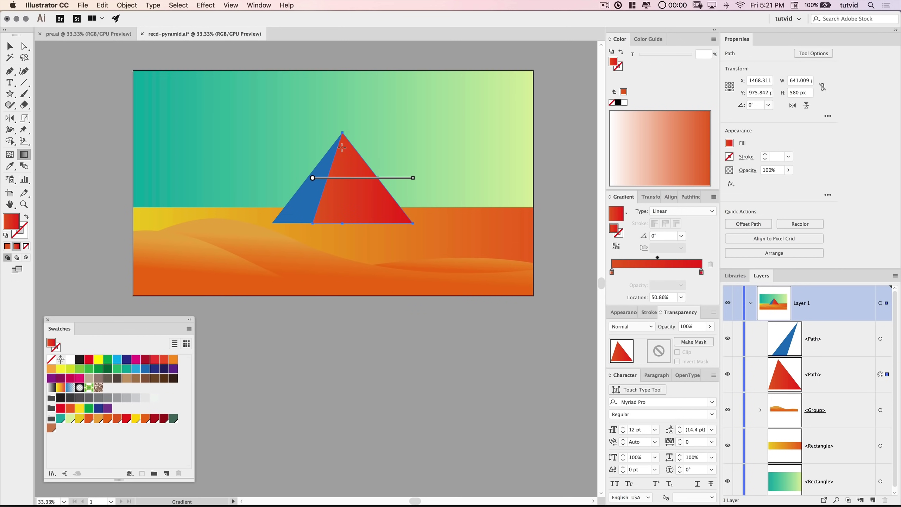
pyautogui.moveTo(341, 163); pyautogui.dragTo(379, 219)
pyautogui.moveTo(326, 177); pyautogui.dragTo(370, 228)
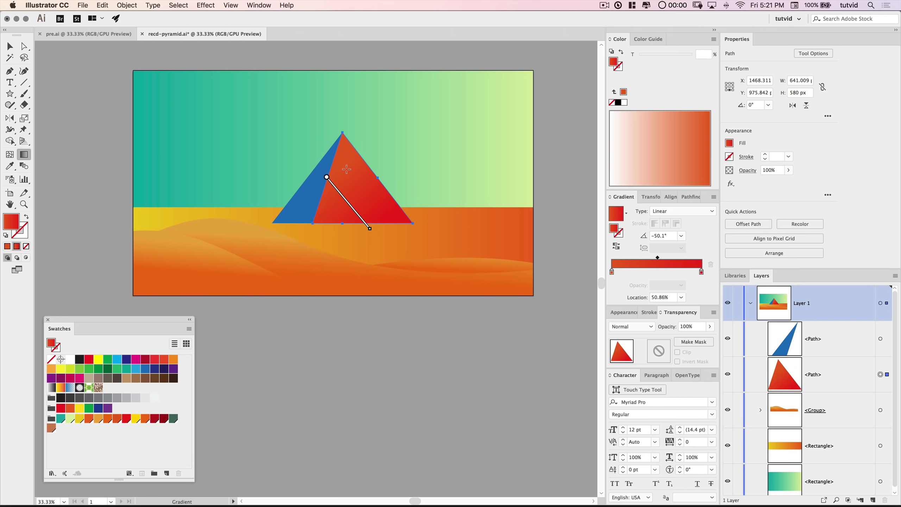
pyautogui.moveTo(341, 170)
pyautogui.mouseDown()
pyautogui.moveTo(392, 217)
pyautogui.moveTo(379, 226)
pyautogui.mouseUp()
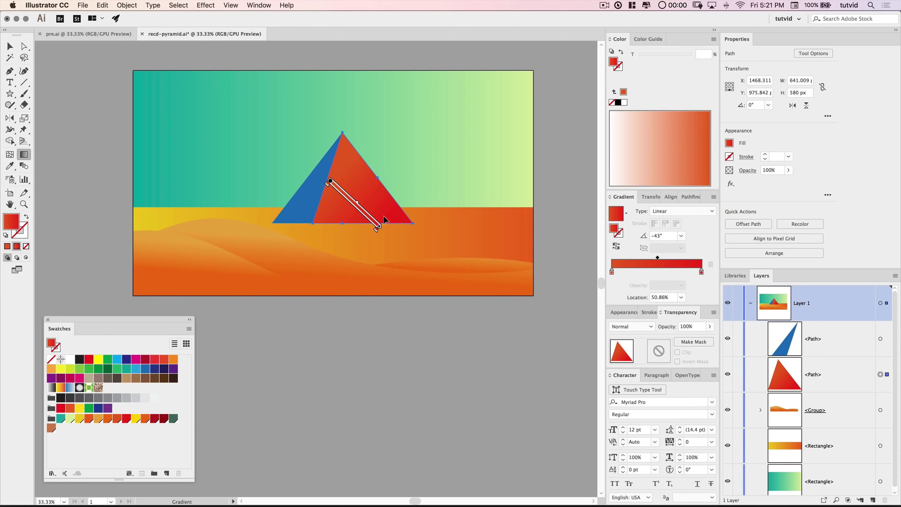
# - Fill the pyramid's left face with a linear gradient from the bright yellow swatch to the orange leftSidePyramidBottom swatch
pyautogui.press('v')
pyautogui.click(297, 209)
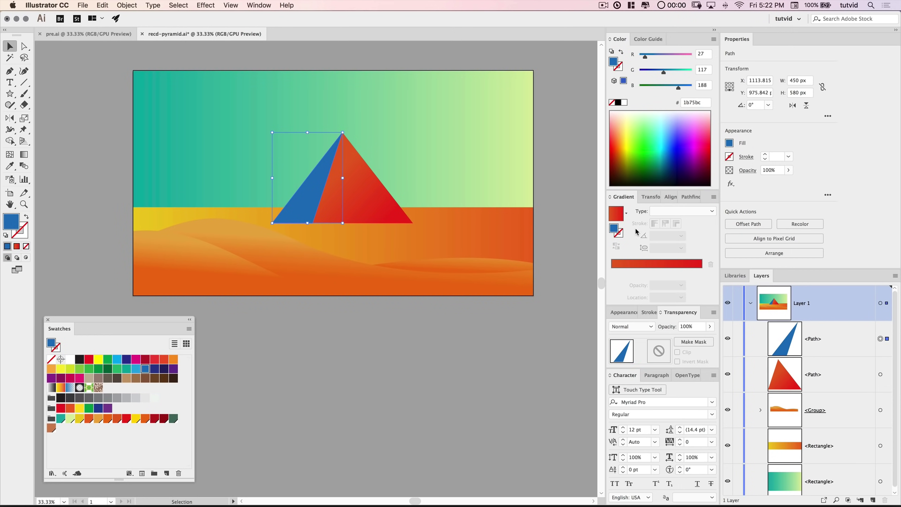
pyautogui.click(617, 216)
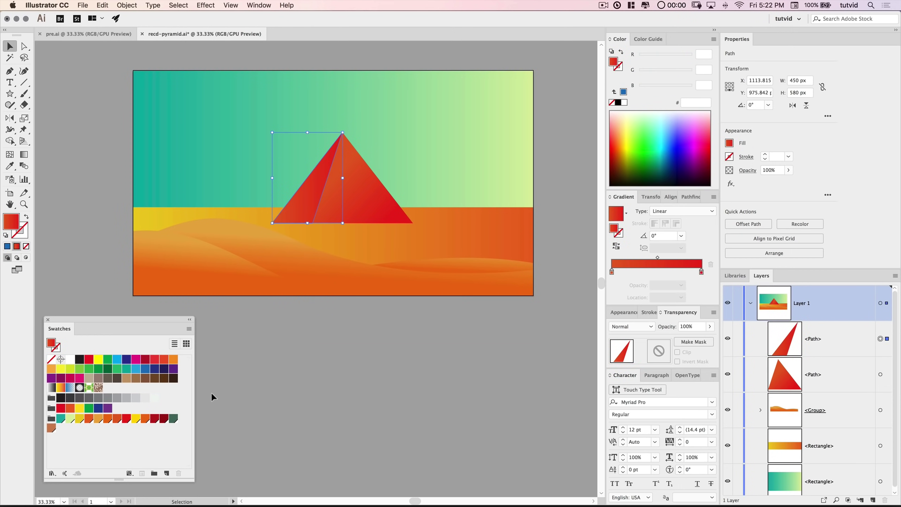
pyautogui.moveTo(137, 421); pyautogui.dragTo(612, 274)
pyautogui.moveTo(147, 421); pyautogui.dragTo(702, 272)
# - Redirect the left face's gradient diagonally down toward its outer base corner with the Gradient tool, at about -140.3°
pyautogui.click(24, 154)
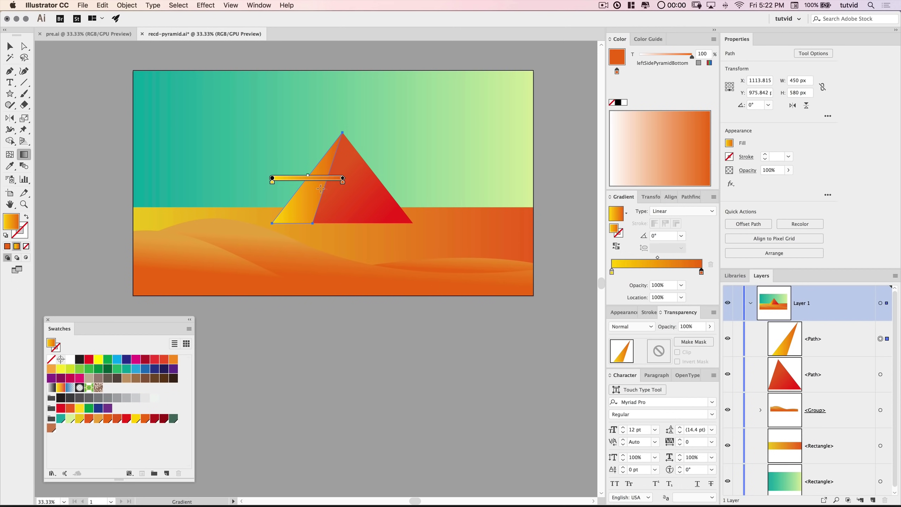
pyautogui.moveTo(288, 212); pyautogui.dragTo(279, 220)
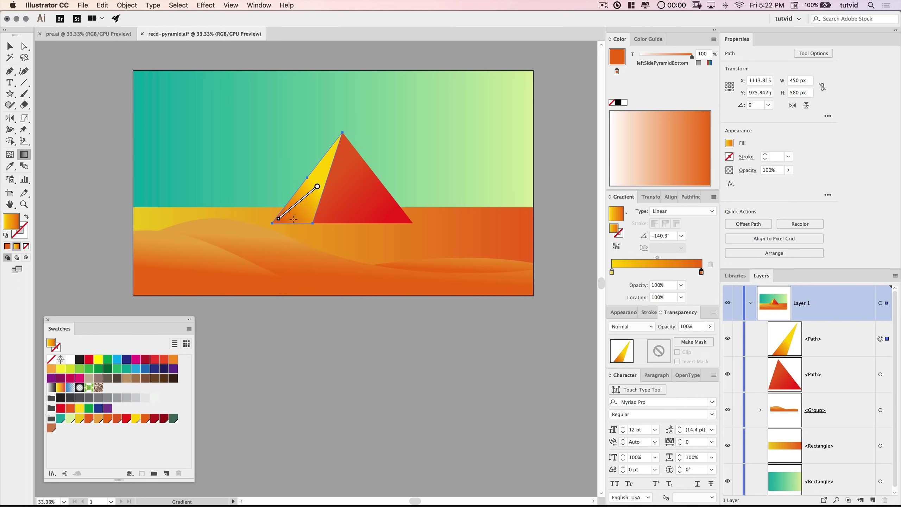
pyautogui.press('v')
pyautogui.click(99, 219)
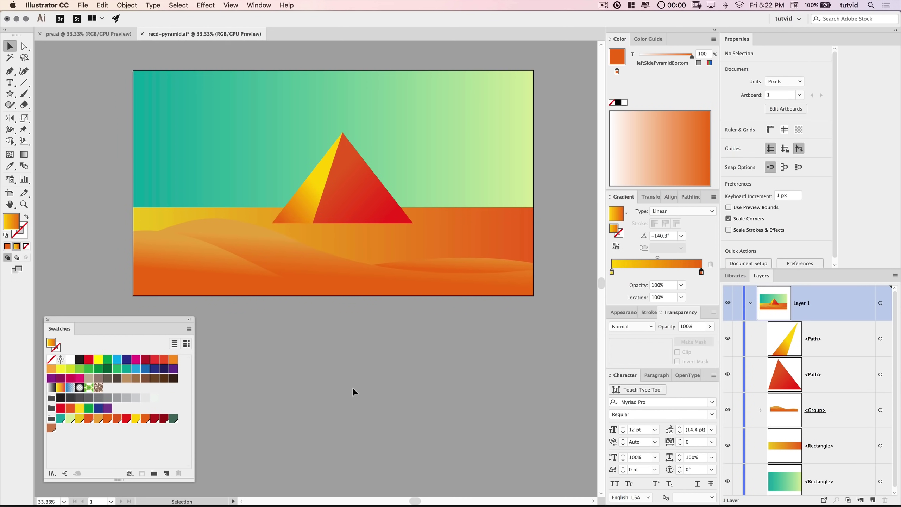
# - Shift the left face's gradient slightly up toward the shared edge by moving its start handle, keeping the angle, and deselect the face
pyautogui.click(307, 188)
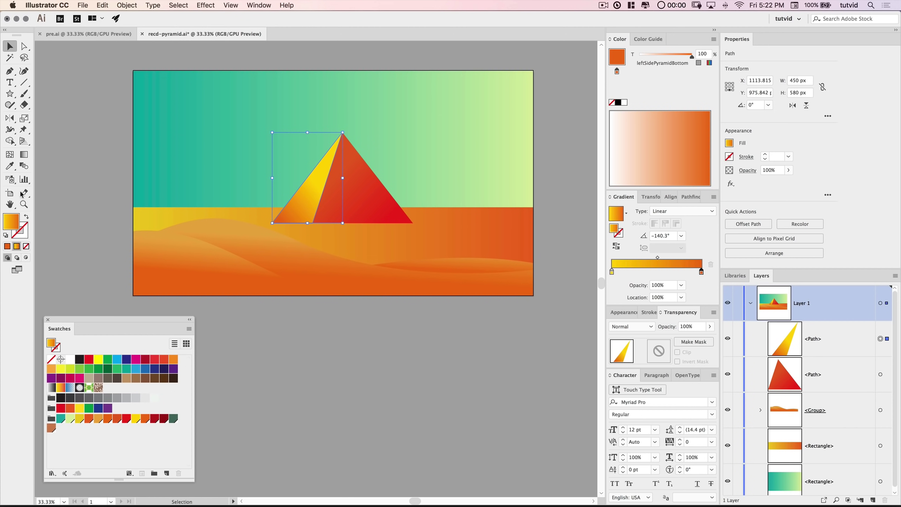
pyautogui.click(24, 155)
pyautogui.moveTo(319, 186)
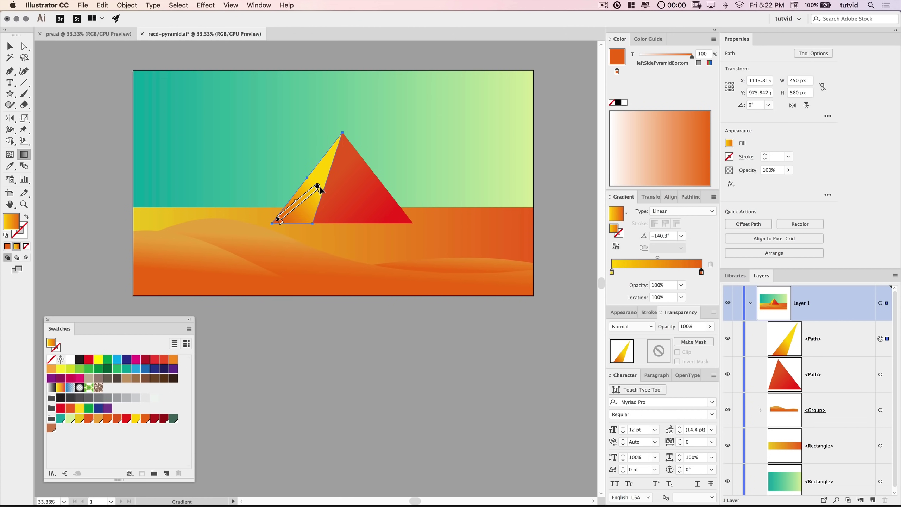
pyautogui.moveTo(319, 186); pyautogui.dragTo(325, 180)
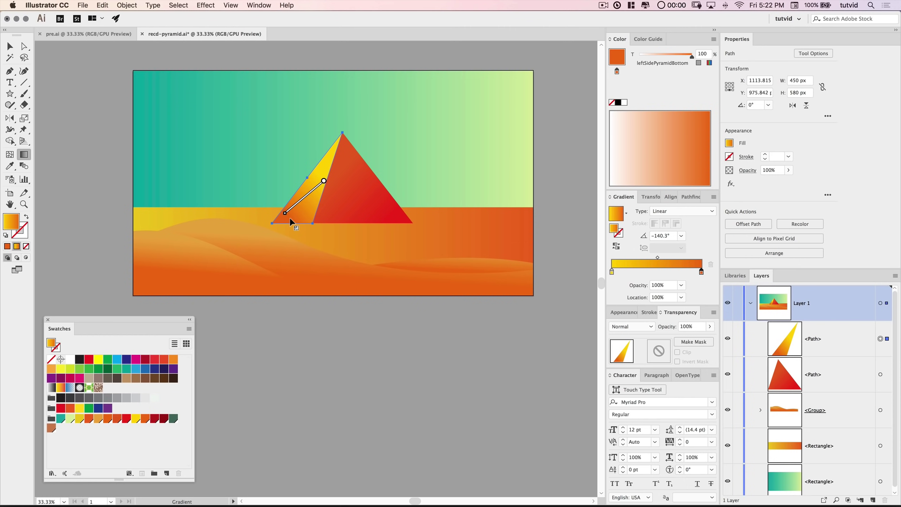
pyautogui.click(229, 5)
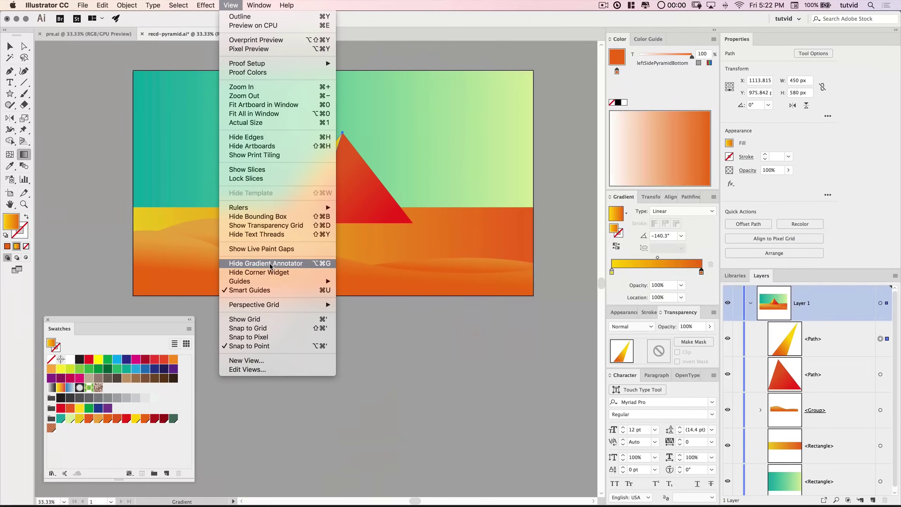
pyautogui.click(490, 359)
pyautogui.moveTo(324, 183)
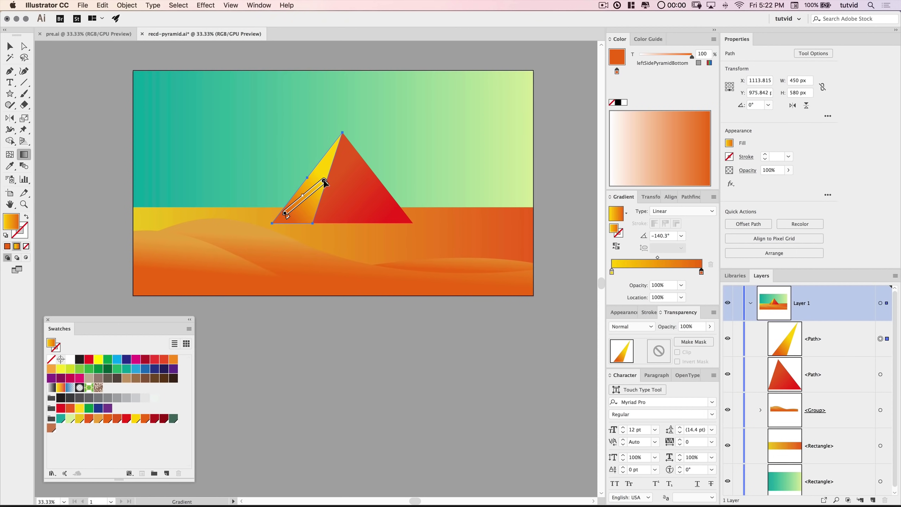
pyautogui.moveTo(324, 182); pyautogui.dragTo(327, 179)
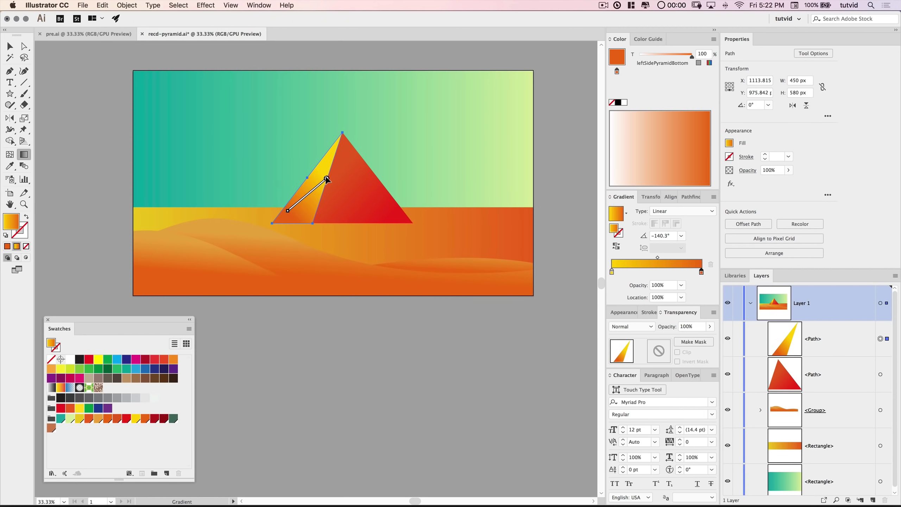
pyautogui.press('v')
pyautogui.click(346, 310)
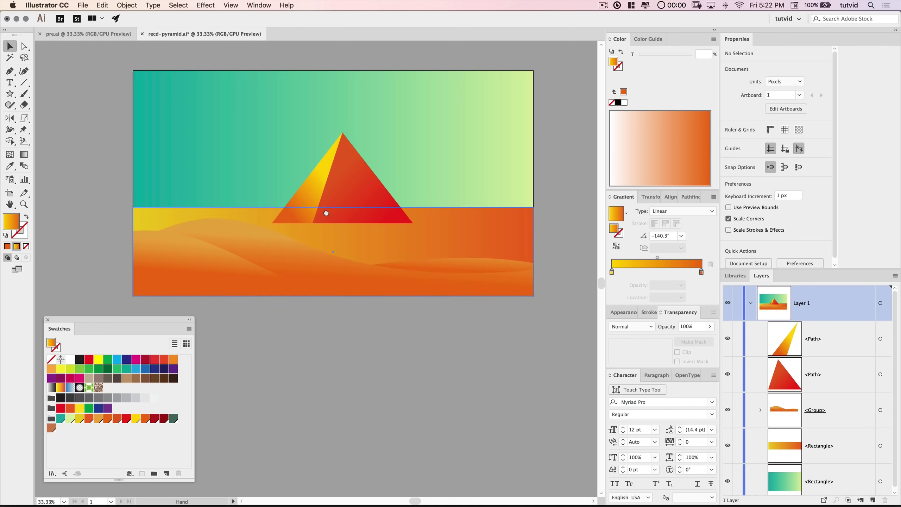
# - Group the pyramid's left and right faces together and deselect the group
pyautogui.moveTo(326, 213); pyautogui.dragTo(326, 245)
pyautogui.click(346, 203)
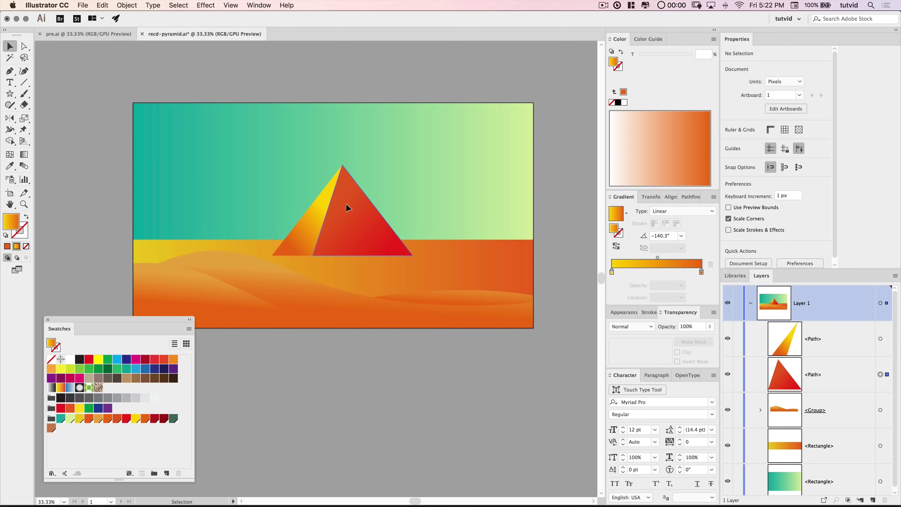
pyautogui.keyDown('shift'); pyautogui.click(306, 229); pyautogui.keyUp('shift')
pyautogui.click(128, 5)
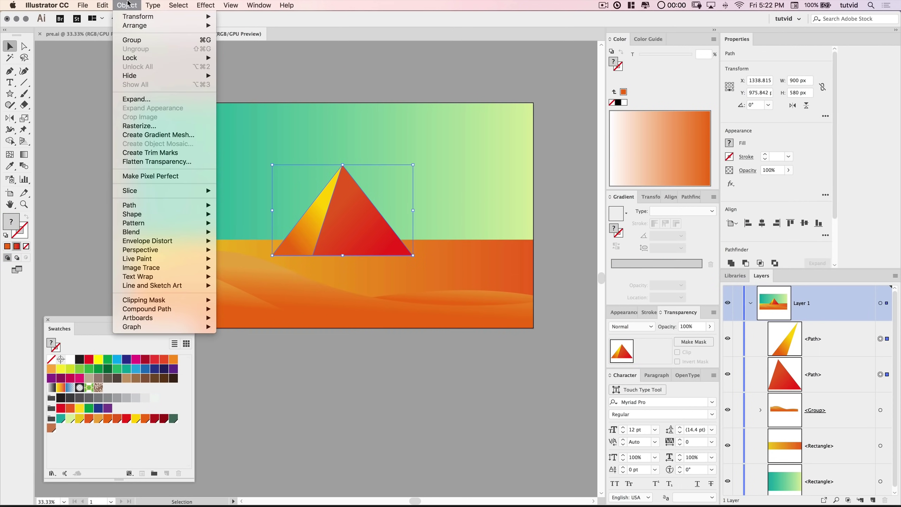
pyautogui.click(132, 40)
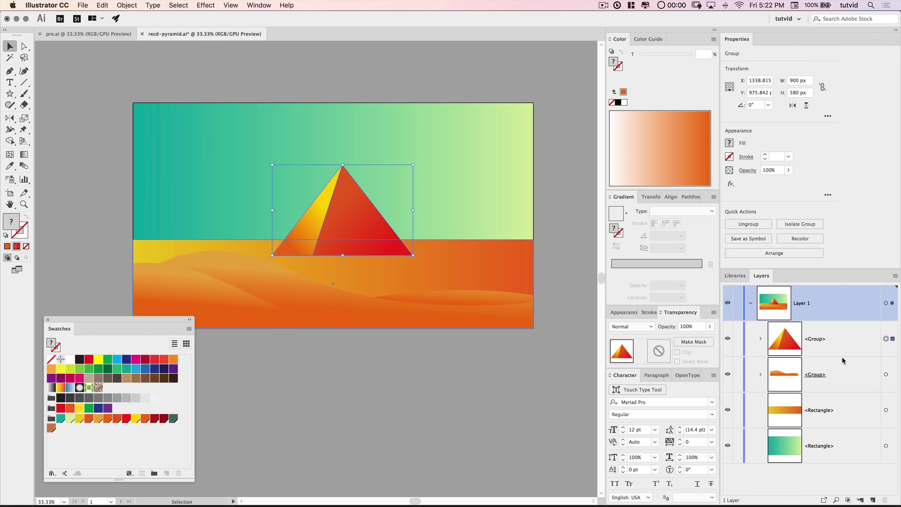
pyautogui.click(399, 432)
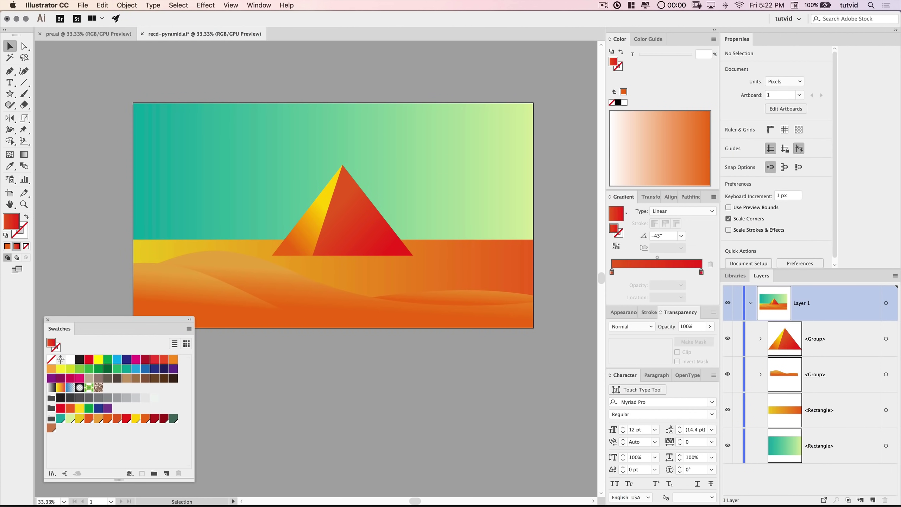
# - Copy the pyramid group and paste three copies directly in front of the original
pyautogui.click(345, 211)
pyautogui.press('super+c')
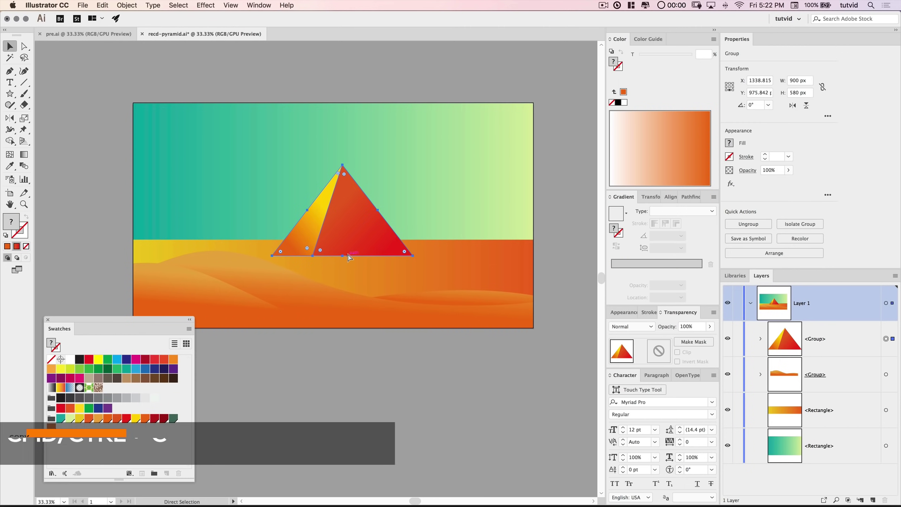
pyautogui.click(107, 5)
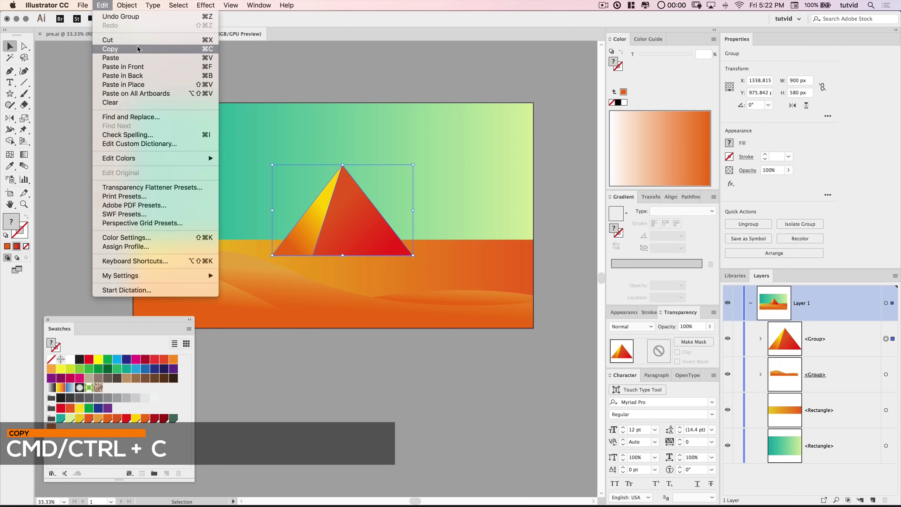
pyautogui.click(110, 5)
pyautogui.press('super+f')
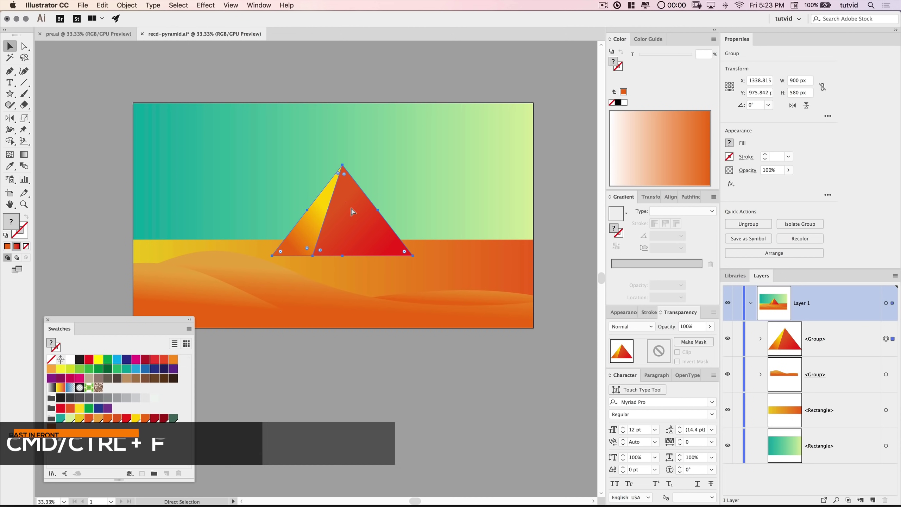
pyautogui.press('super+f')
pyautogui.press('super+f')
pyautogui.press('super+f')
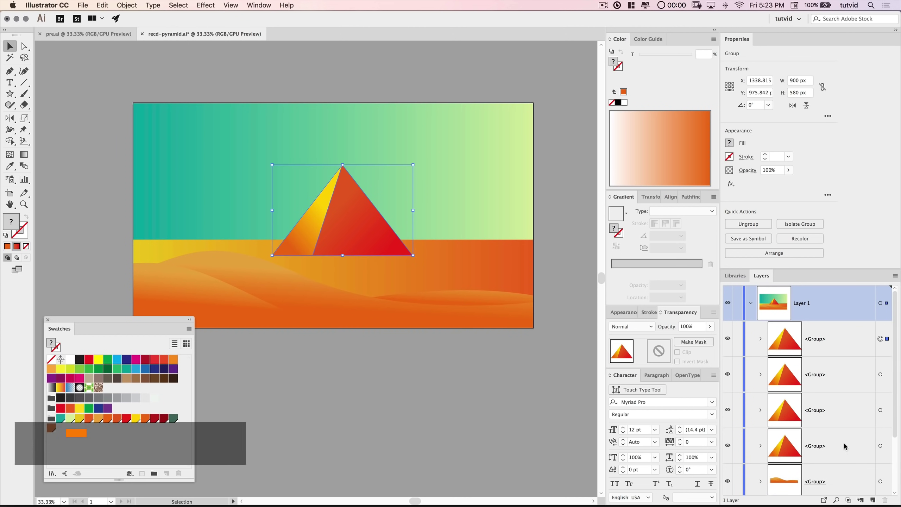
# - Scale the three pyramid copies together to about 560 x 361 px and move them to the large pyramid's right side, along the same baseline
pyautogui.keyDown('shift'); pyautogui.click(881, 375); pyautogui.keyUp('shift')
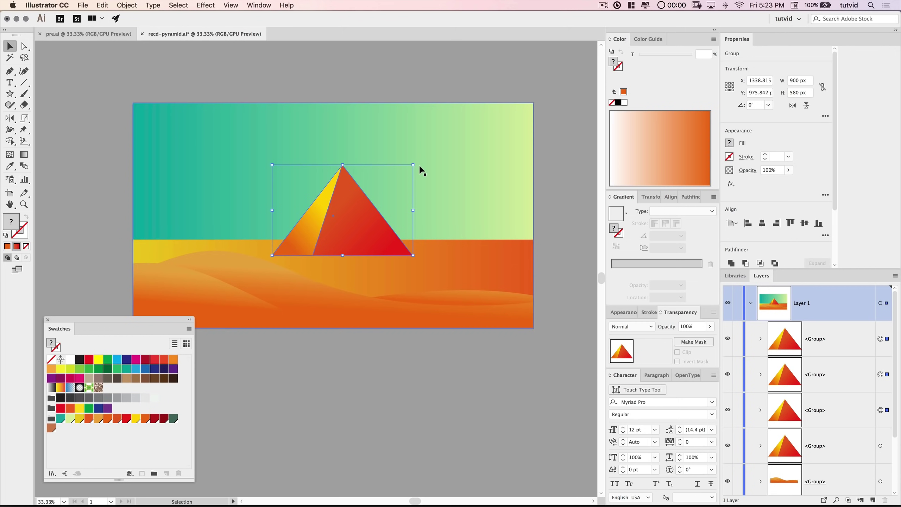
pyautogui.moveTo(414, 164); pyautogui.dragTo(375, 201)
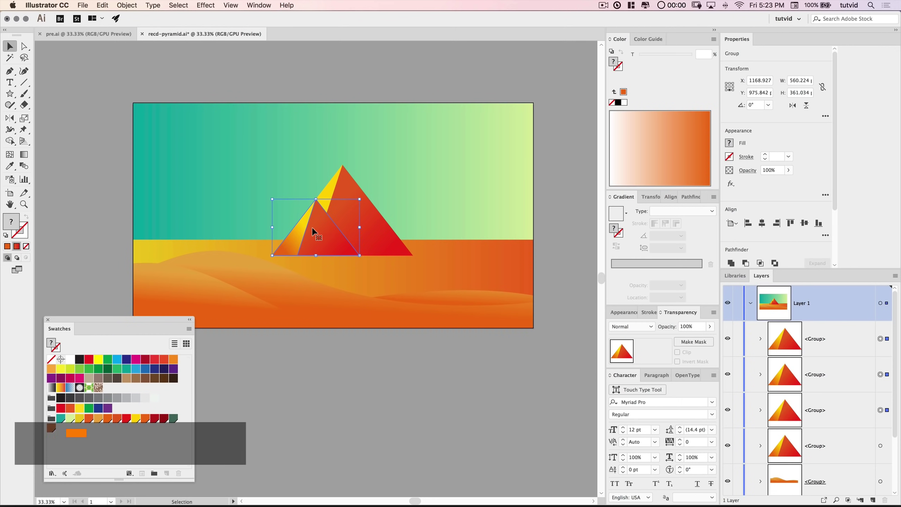
pyautogui.moveTo(319, 227); pyautogui.dragTo(414, 229)
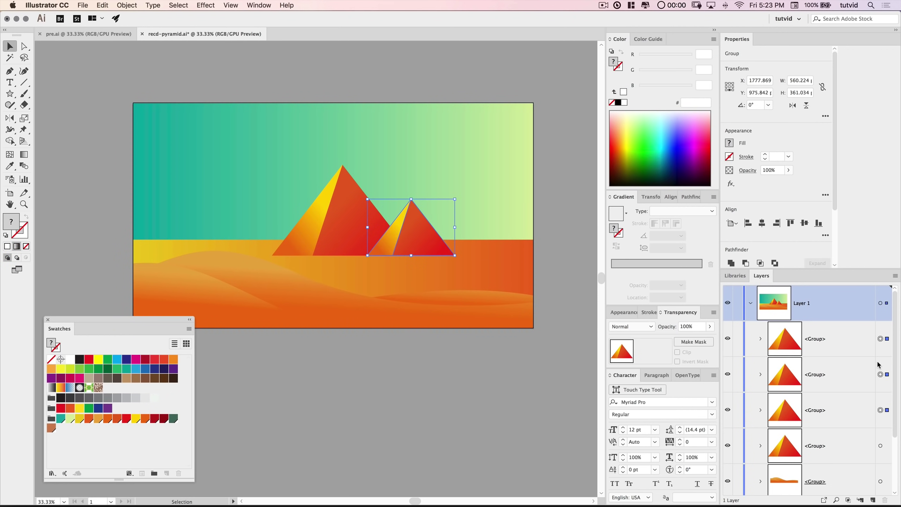
# - Move only the topmost small pyramid copy across to the dunes at the artboard's left edge, at about X 254, Y 1081 px
pyautogui.click(882, 375)
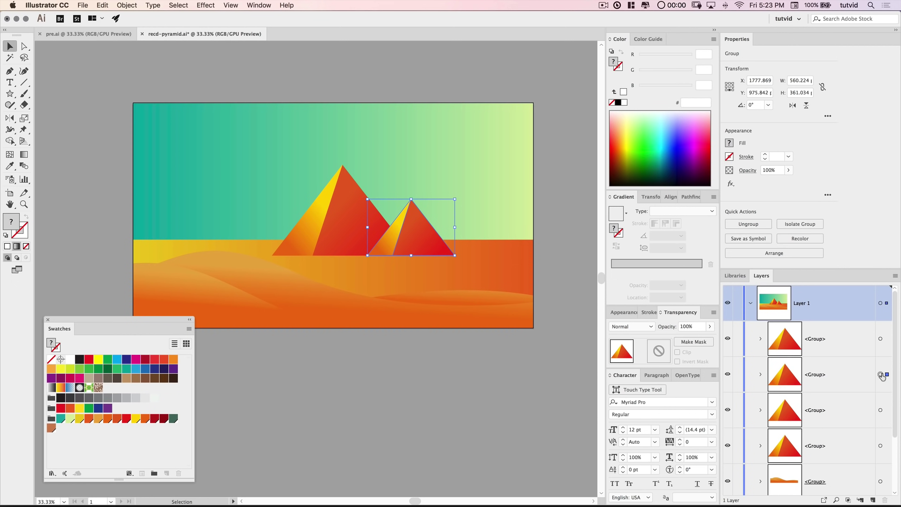
pyautogui.keyDown('shift'); pyautogui.click(881, 410); pyautogui.keyUp('shift')
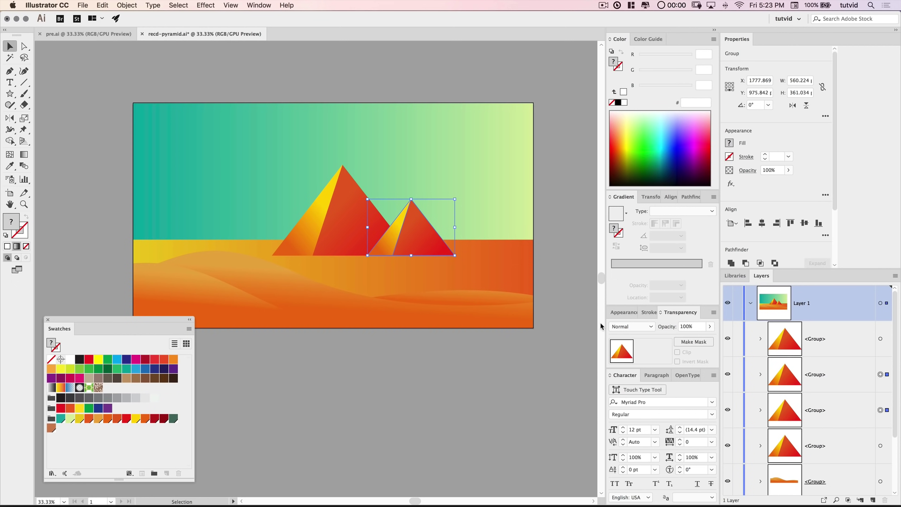
pyautogui.moveTo(412, 236); pyautogui.dragTo(296, 244)
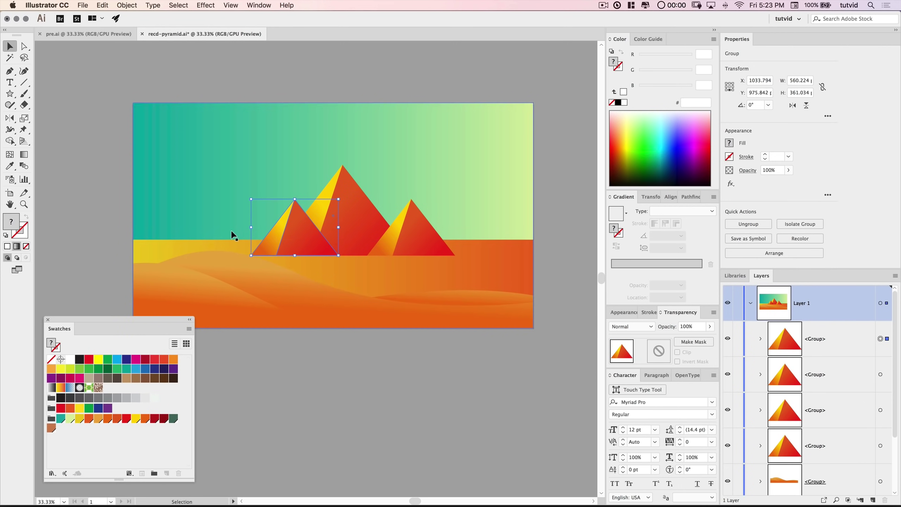
pyautogui.click(880, 410)
pyautogui.click(881, 375)
pyautogui.click(880, 339)
pyautogui.moveTo(301, 226); pyautogui.dragTo(178, 245)
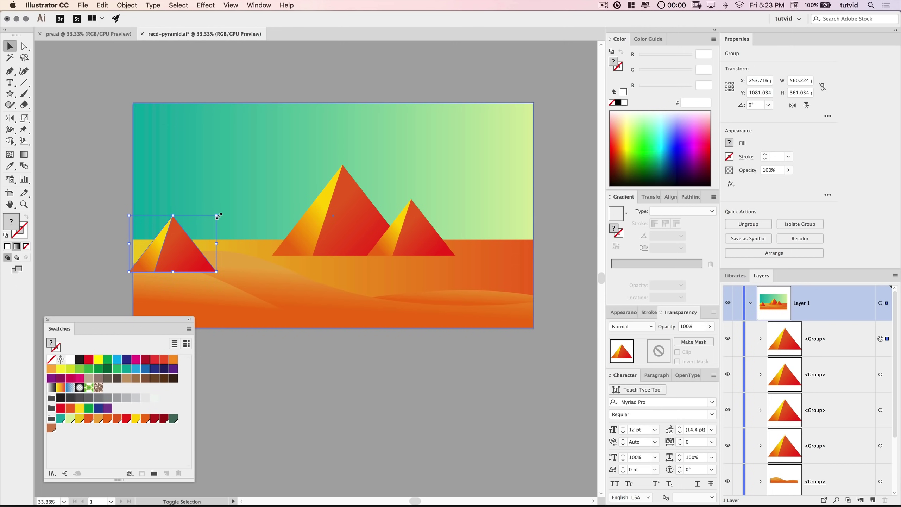
# - Shrink the far-left pyramid to about 396 x 255 px, nudge it down onto the dune to about Y 1038 px, and deselect it
pyautogui.moveTo(217, 215); pyautogui.dragTo(204, 223)
pyautogui.press('Down')
pyautogui.press('Down')
pyautogui.press('Down')
pyautogui.press('Down')
pyautogui.press('Down')
pyautogui.press('Down')
pyautogui.press('Down')
pyautogui.press('Down')
pyautogui.press('Down')
pyautogui.press('Down')
pyautogui.press('Down')
pyautogui.press('Down')
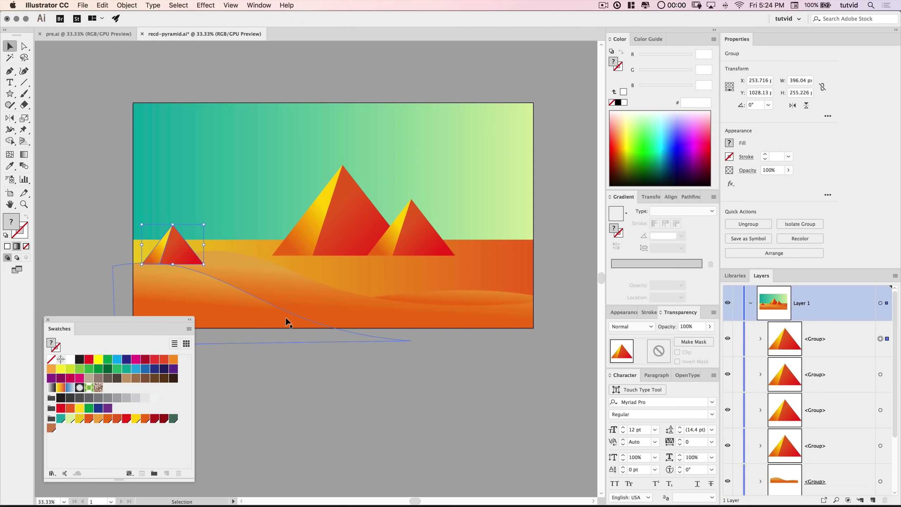
pyautogui.click(63, 238)
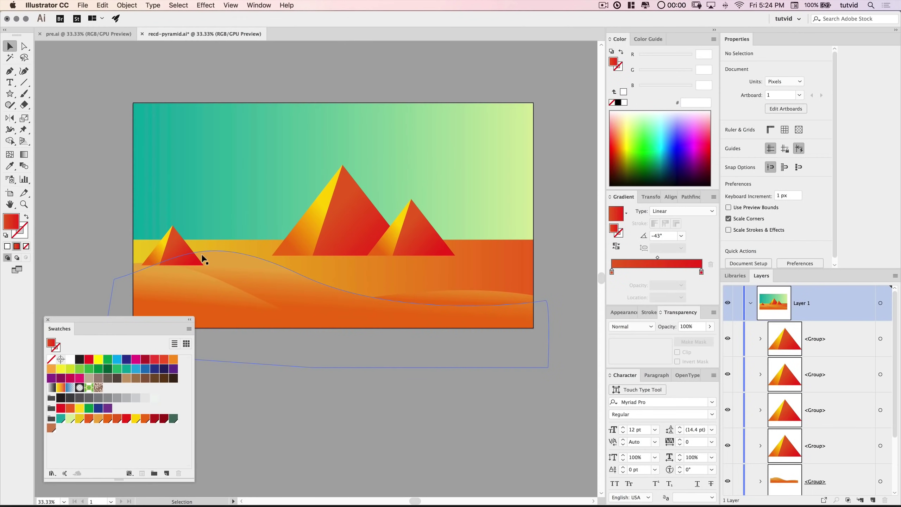
# - Send the far-left pyramid backward in the stacking order until it sits just behind the dune group
pyautogui.click(175, 247)
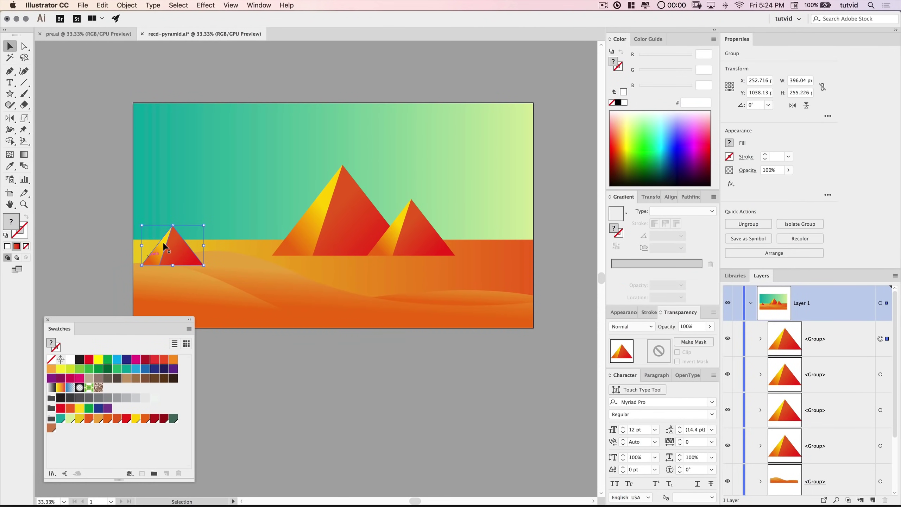
pyautogui.rightClick(176, 248)
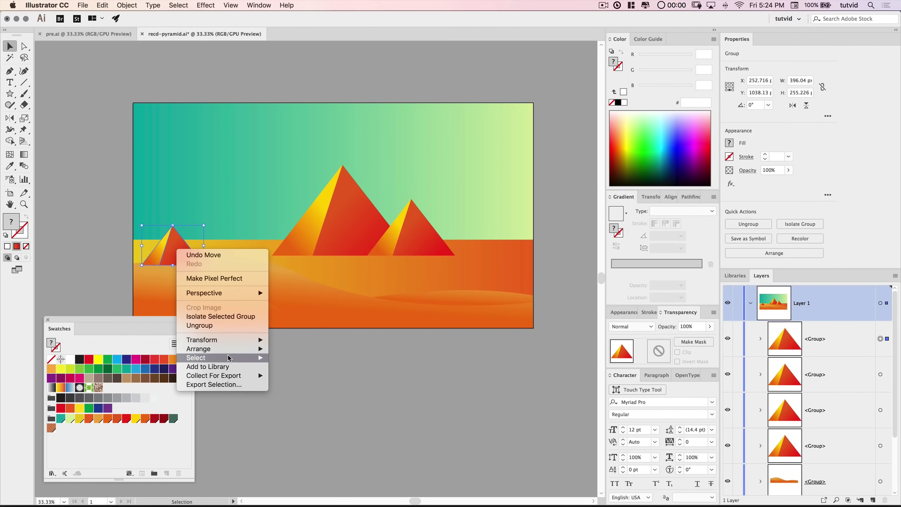
pyautogui.moveTo(229, 352)
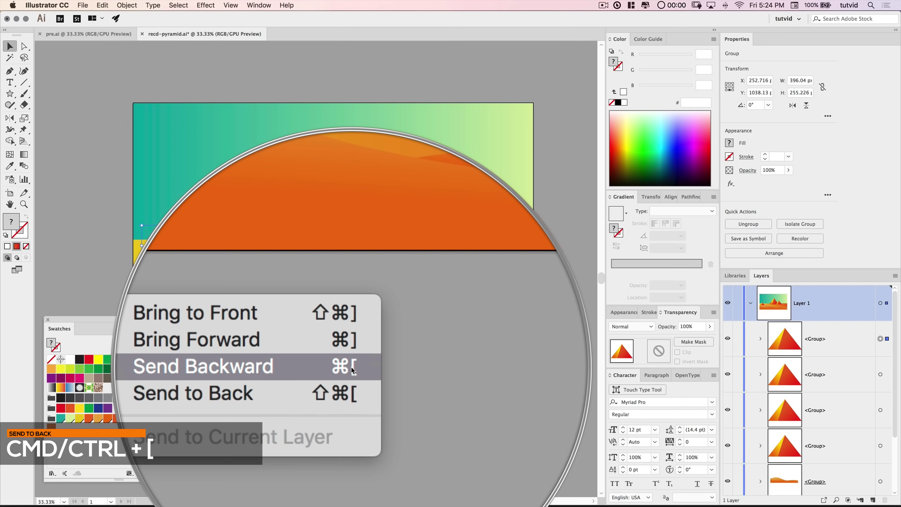
pyautogui.click(352, 368)
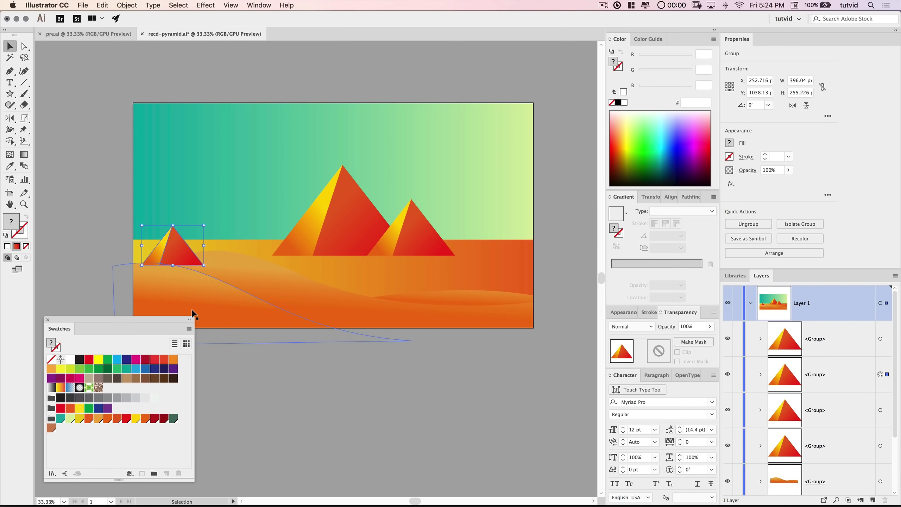
pyautogui.doubleClick(742, 40)
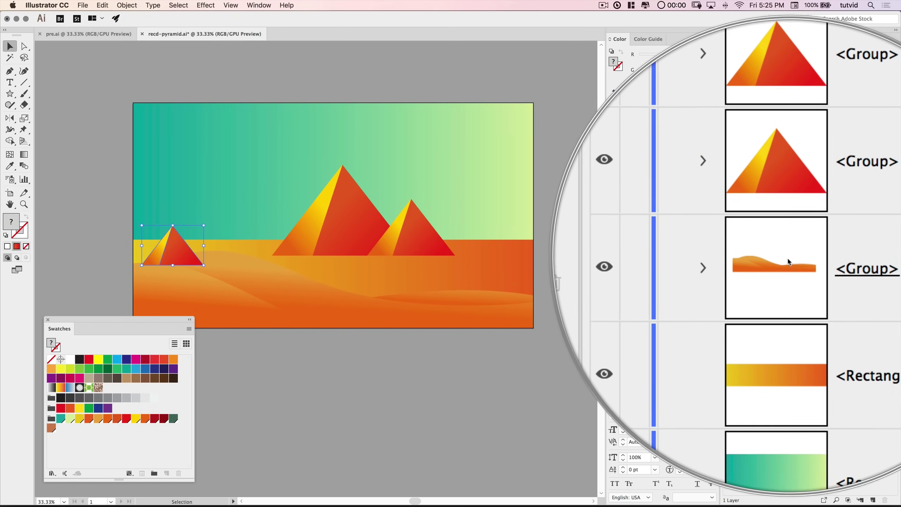
pyautogui.press('super+bracketleft')
pyautogui.press('super+bracketleft')
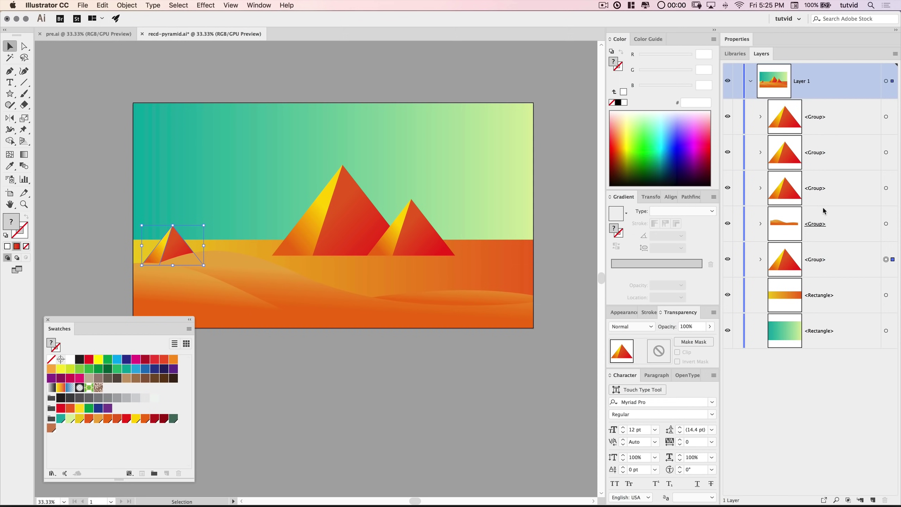
# - Move the topmost small pyramid from the large pyramid's right side to overlap its left side along the same baseline
pyautogui.click(169, 253)
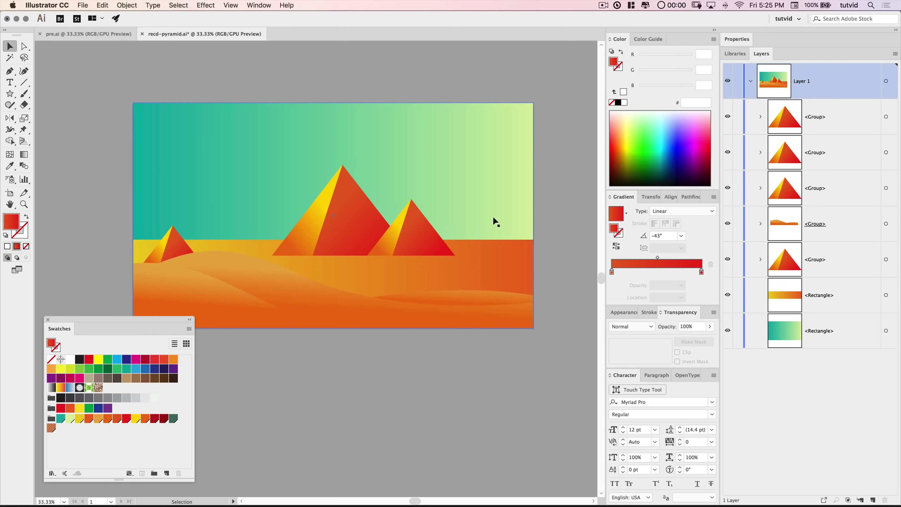
pyautogui.click(887, 153)
pyautogui.click(888, 117)
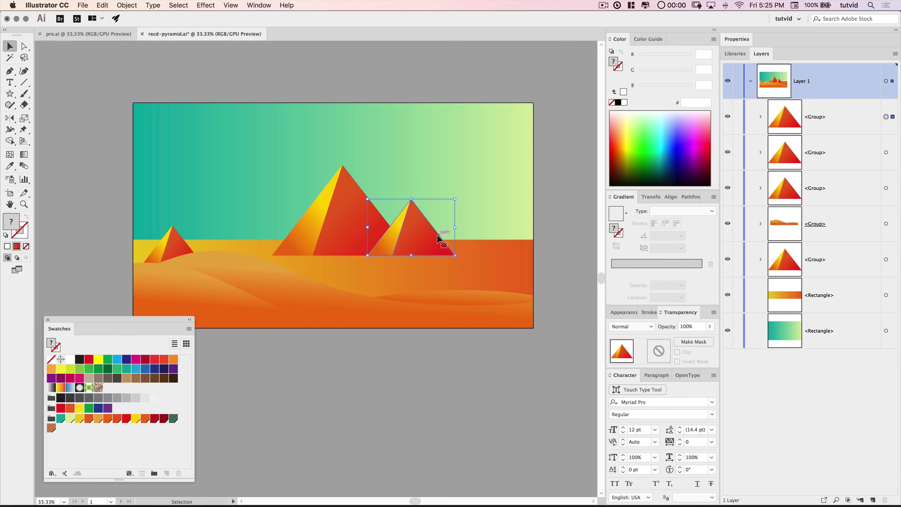
pyautogui.moveTo(418, 234); pyautogui.dragTo(301, 243)
pyautogui.click(418, 383)
pyautogui.moveTo(404, 315); pyautogui.dragTo(421, 315)
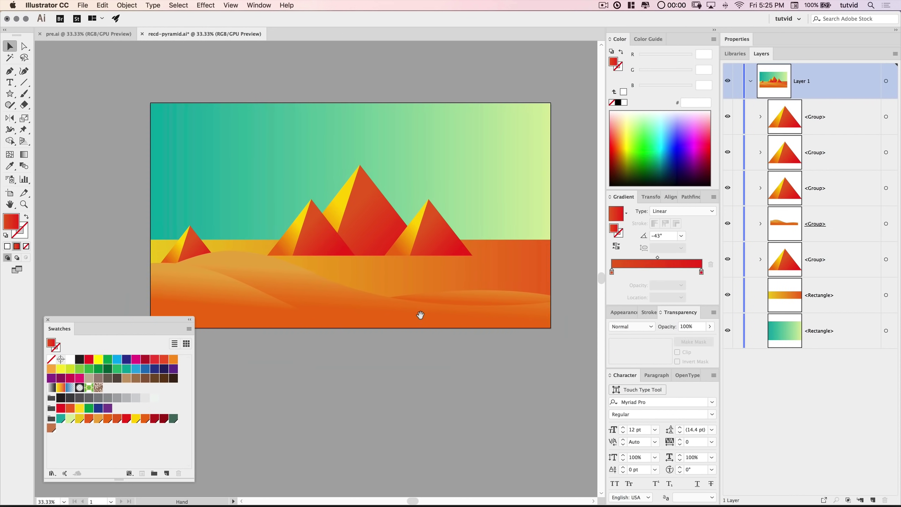
pyautogui.moveTo(373, 206); pyautogui.dragTo(382, 220)
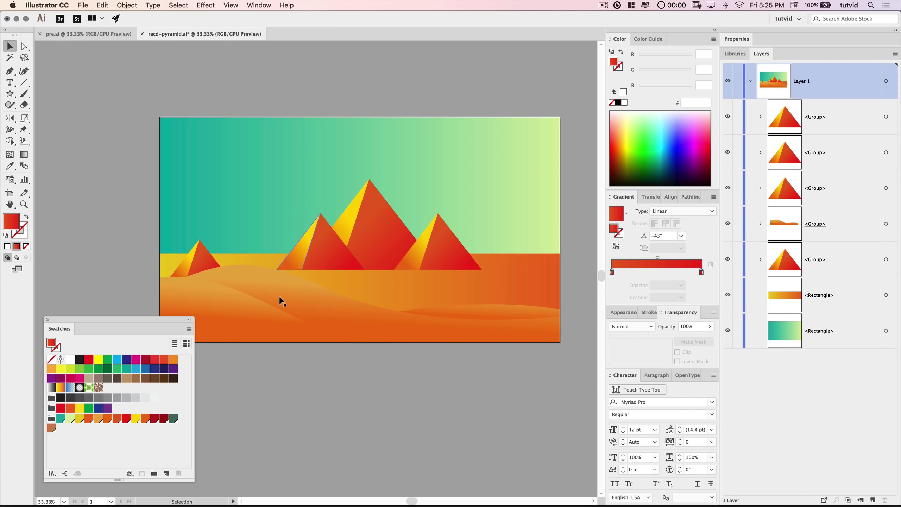
pyautogui.moveTo(325, 255); pyautogui.dragTo(304, 214)
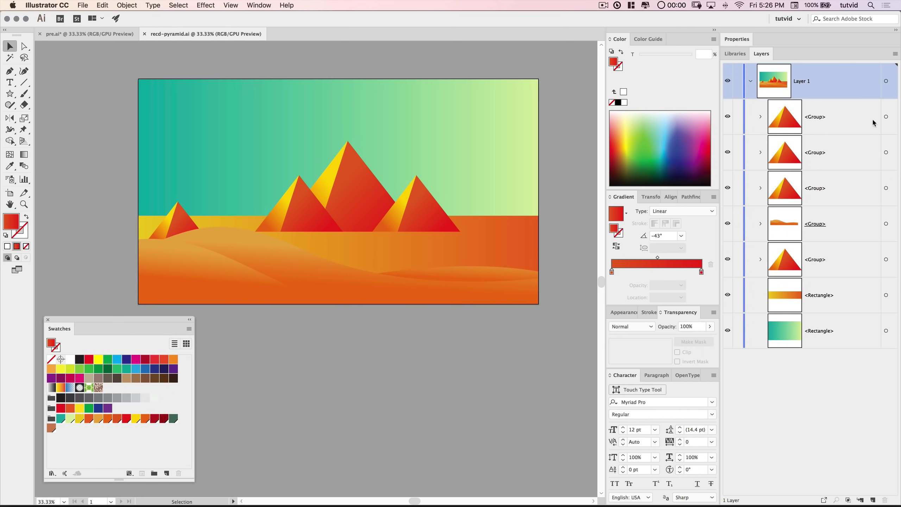
# - Select all four pyramid groups together and stretch them horizontally about their common centre, just past the artboard's left edge
pyautogui.click(887, 117)
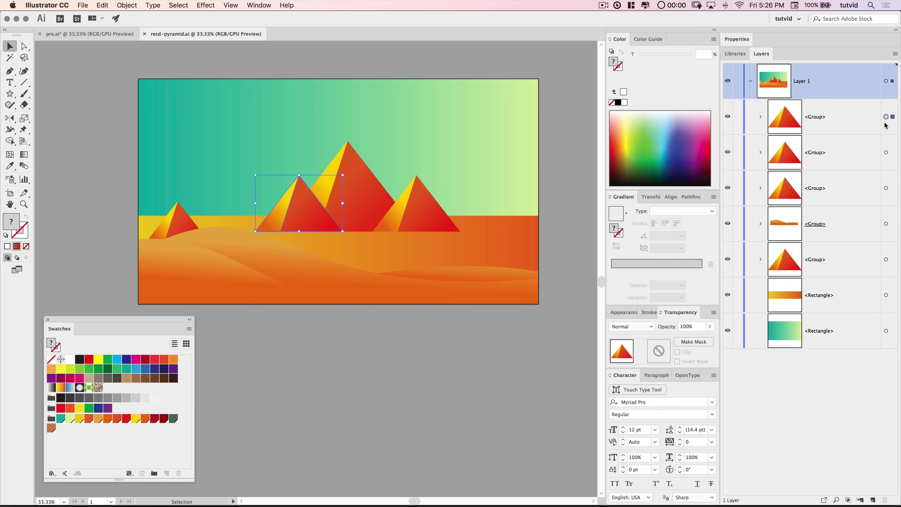
pyautogui.keyDown('shift'); pyautogui.click(886, 152); pyautogui.keyUp('shift')
pyautogui.keyDown('shift'); pyautogui.click(887, 189); pyautogui.keyUp('shift')
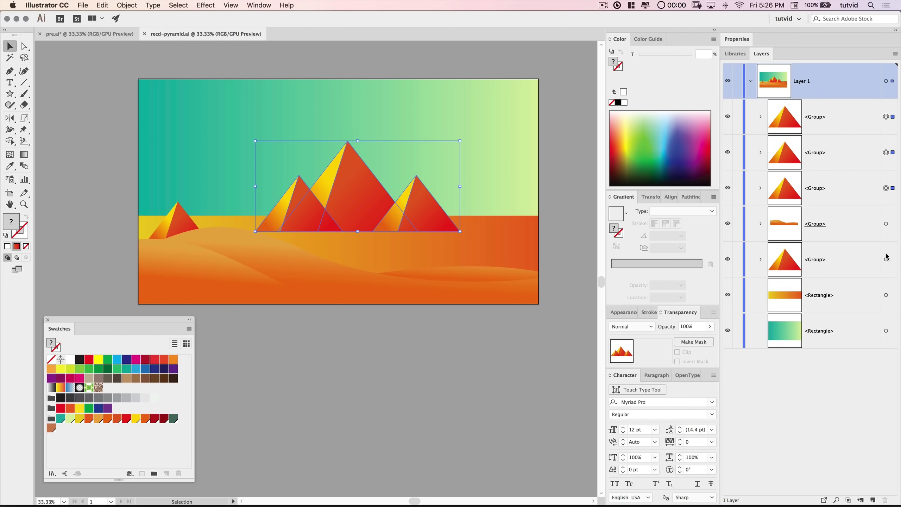
pyautogui.keyDown('shift'); pyautogui.click(886, 259); pyautogui.keyUp('shift')
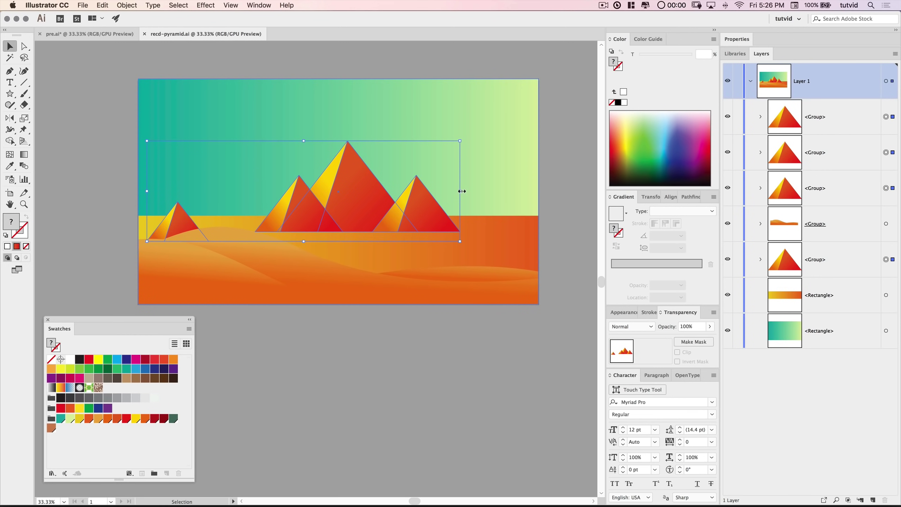
pyautogui.moveTo(459, 191); pyautogui.dragTo(480, 187)
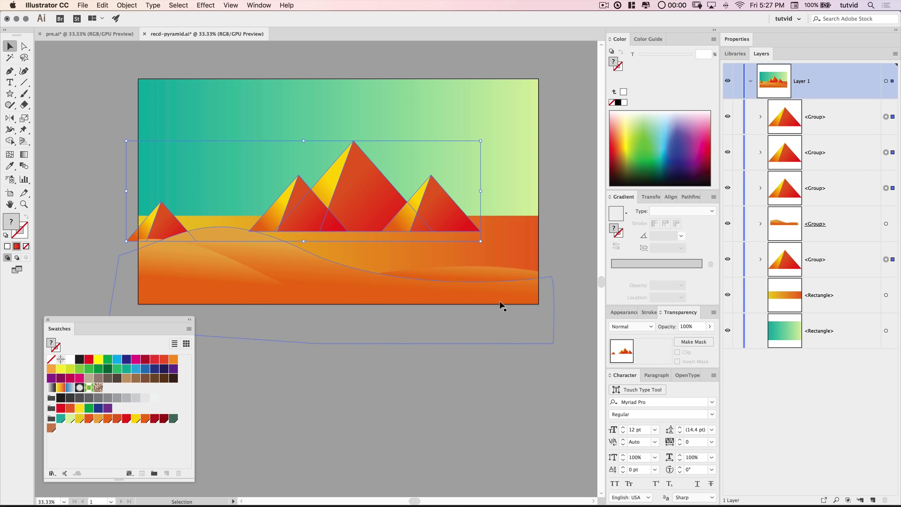
# - Nudge the four selected pyramids slightly upward along the horizon and deselect them
pyautogui.hotkey('shift', 'Up')
pyautogui.hotkey('shift', 'Up')
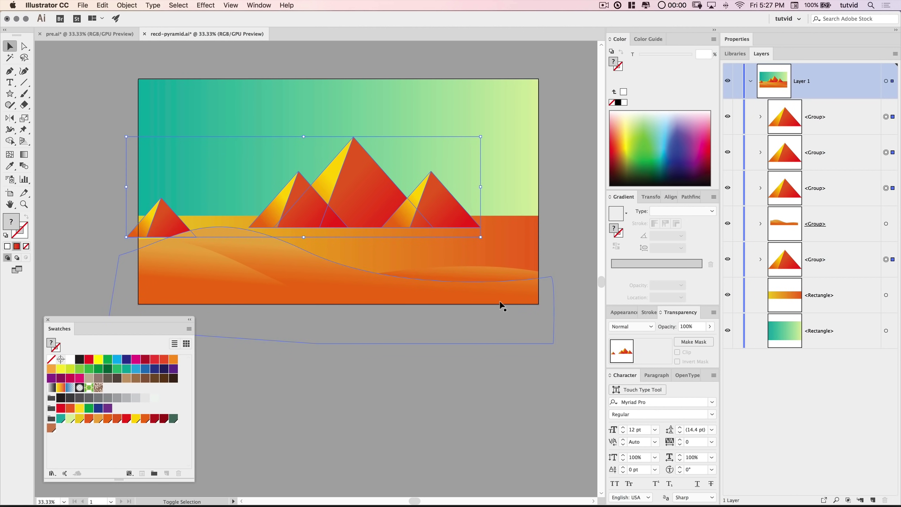
pyautogui.hotkey('shift', 'Up')
pyautogui.press('Down')
pyautogui.click(488, 335)
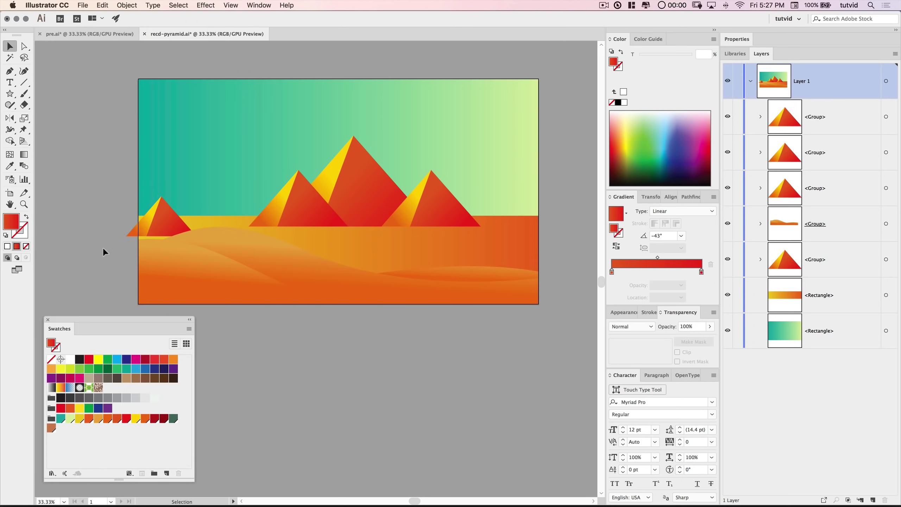
# - Move the far-left pyramid fully back inside the artboard and nudge it down so its base sinks behind the dune
pyautogui.moveTo(165, 219); pyautogui.dragTo(186, 218)
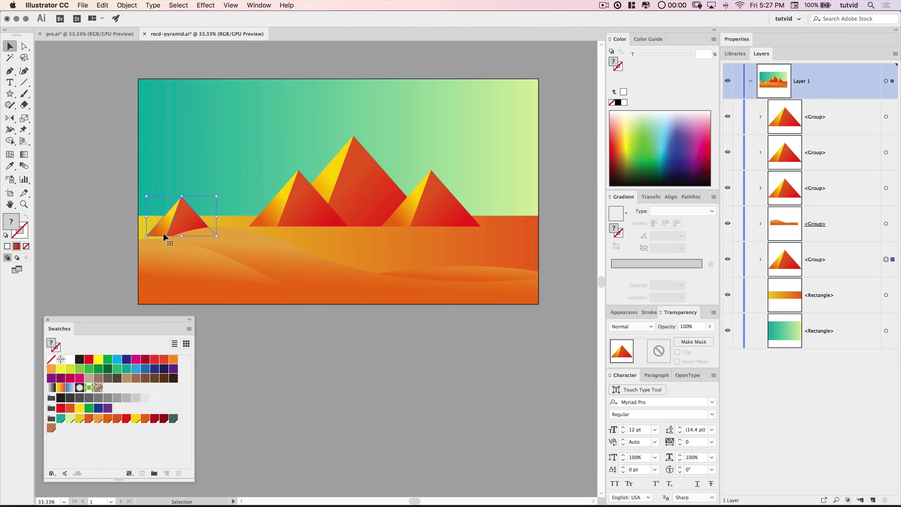
pyautogui.click(285, 375)
pyautogui.click(188, 224)
pyautogui.hotkey('shift', 'Down')
pyautogui.hotkey('shift', 'Down')
pyautogui.hotkey('shift', 'Down')
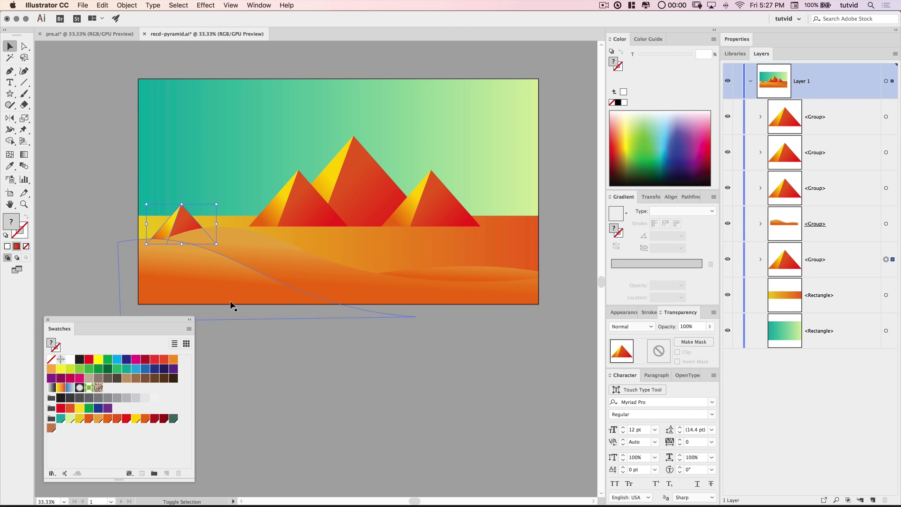
pyautogui.hotkey('shift', 'Down')
pyautogui.hotkey('shift', 'Down')
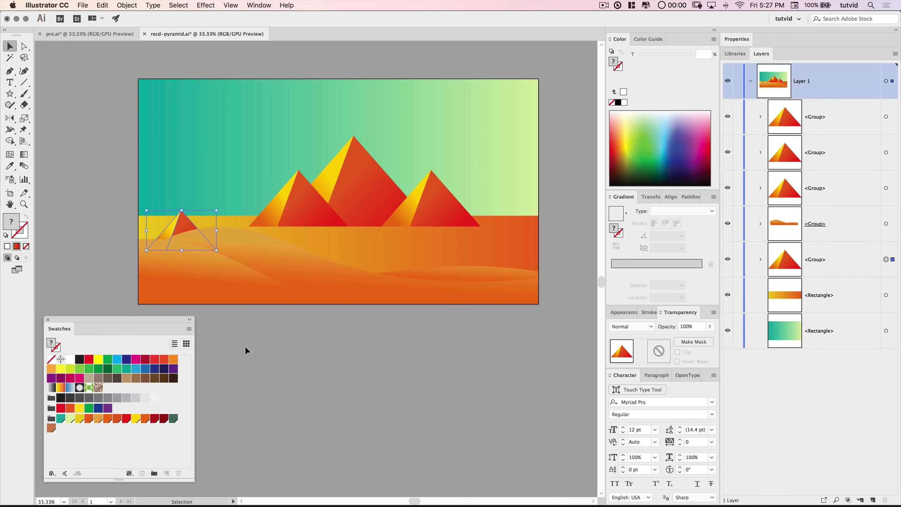
pyautogui.click(245, 347)
pyautogui.scroll(2, 220, 295)
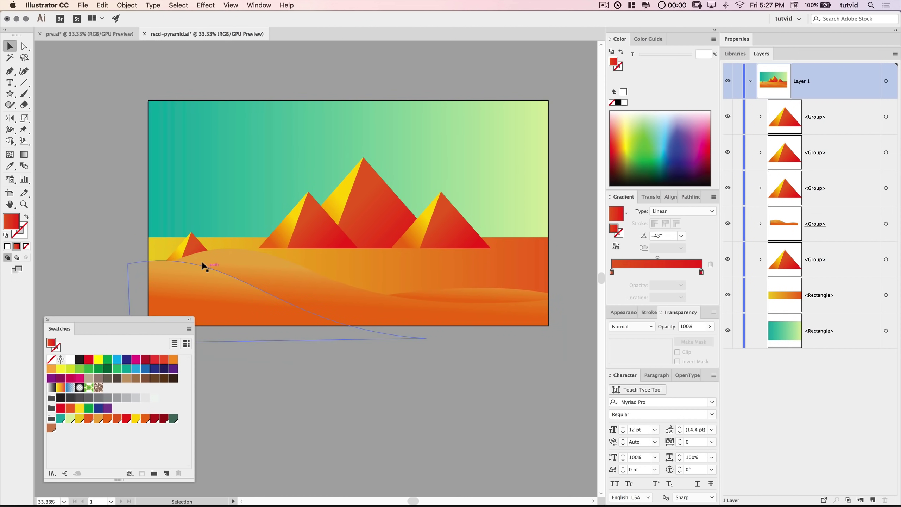
pyautogui.click(188, 244)
pyautogui.moveTo(209, 234); pyautogui.dragTo(217, 234)
pyautogui.click(290, 412)
pyautogui.hscroll(1, 309, 357)
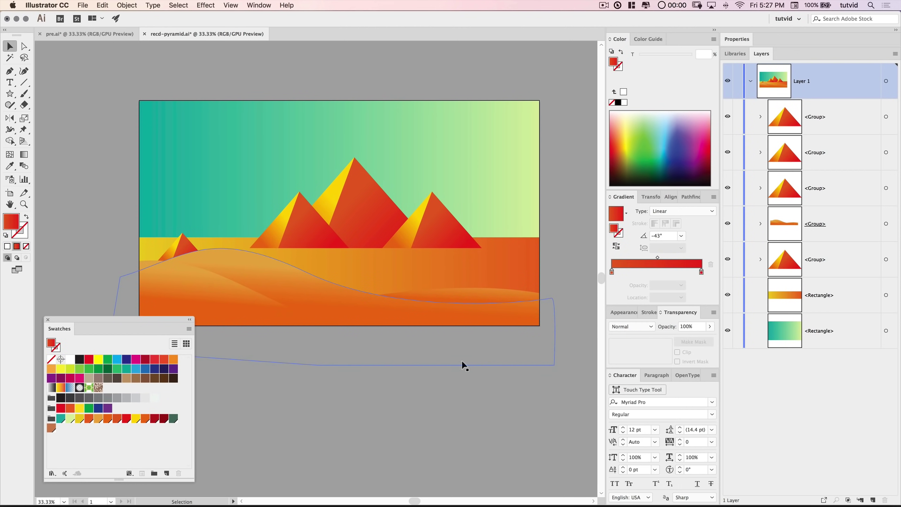
# - Place the palm tree photo from the 2018-03-09-AI-3DPyramidEffect folder on the empty canvas beside the artboard
pyautogui.hscroll(1, 390, 364)
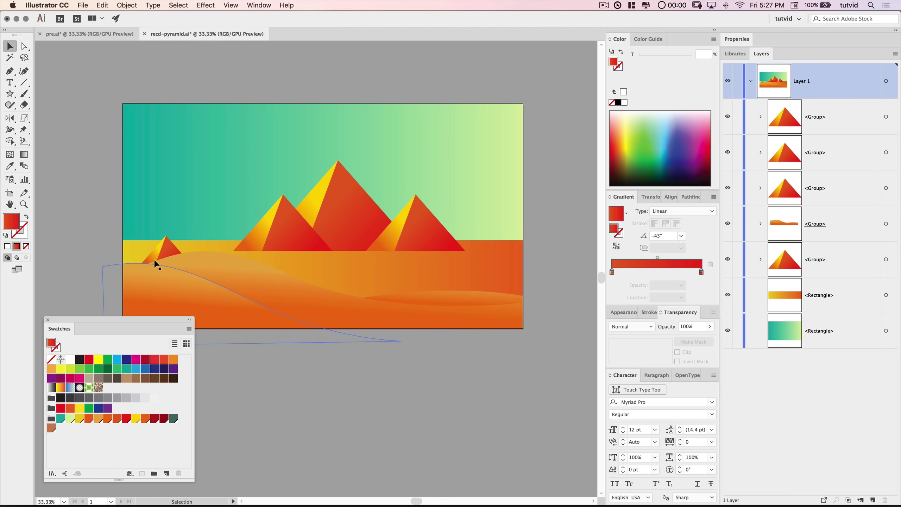
pyautogui.moveTo(386, 210); pyautogui.dragTo(472, 250)
pyautogui.moveTo(267, 181); pyautogui.dragTo(555, 162)
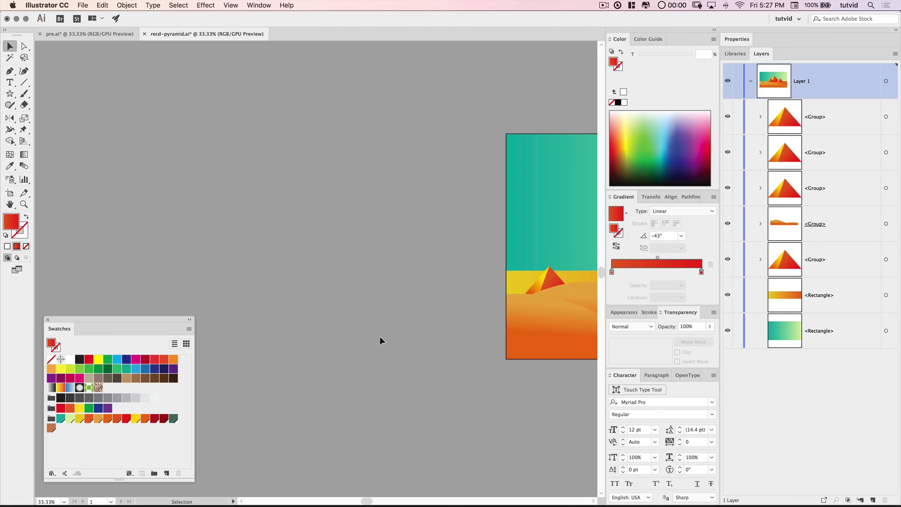
pyautogui.press('super+Tab')
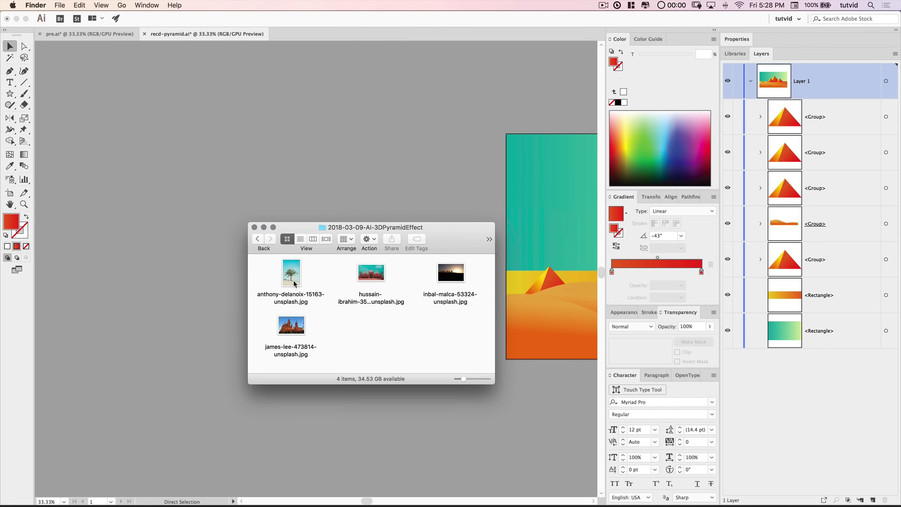
pyautogui.click(284, 273)
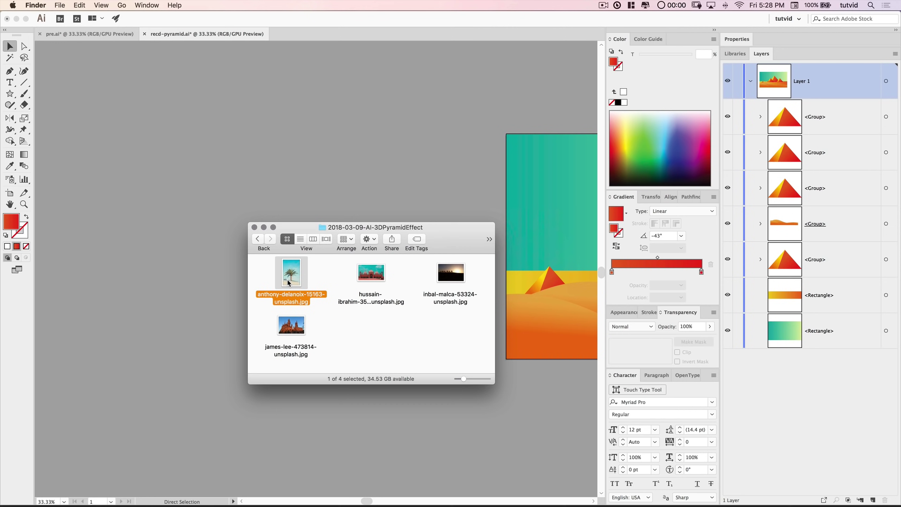
pyautogui.moveTo(289, 283); pyautogui.dragTo(269, 164)
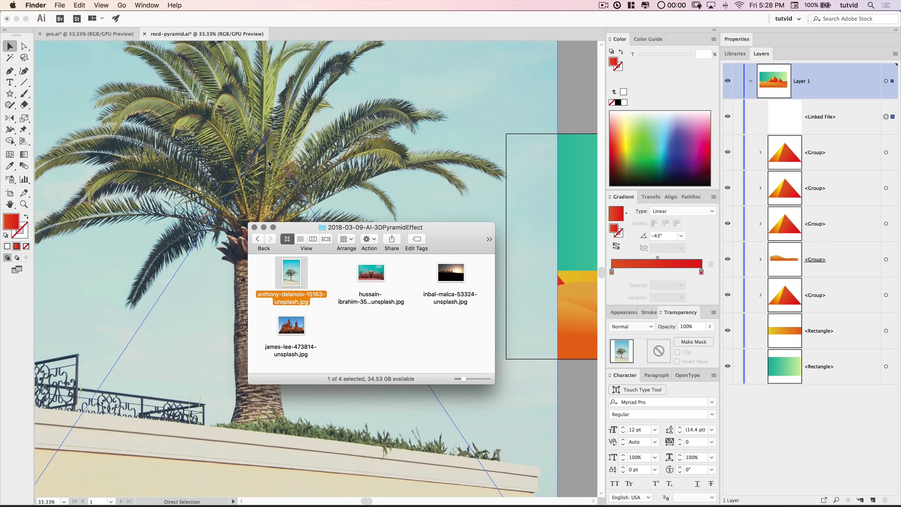
pyautogui.click(311, 172)
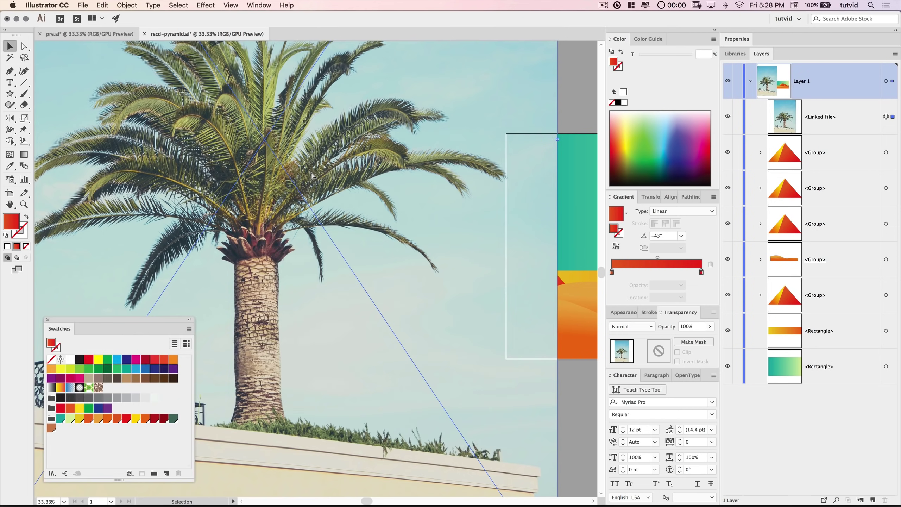
# - Scale the placed palm photo down proportionally until it clears the artboard's left edge, and deselect it
pyautogui.press('super+minus')
pyautogui.press('super+minus')
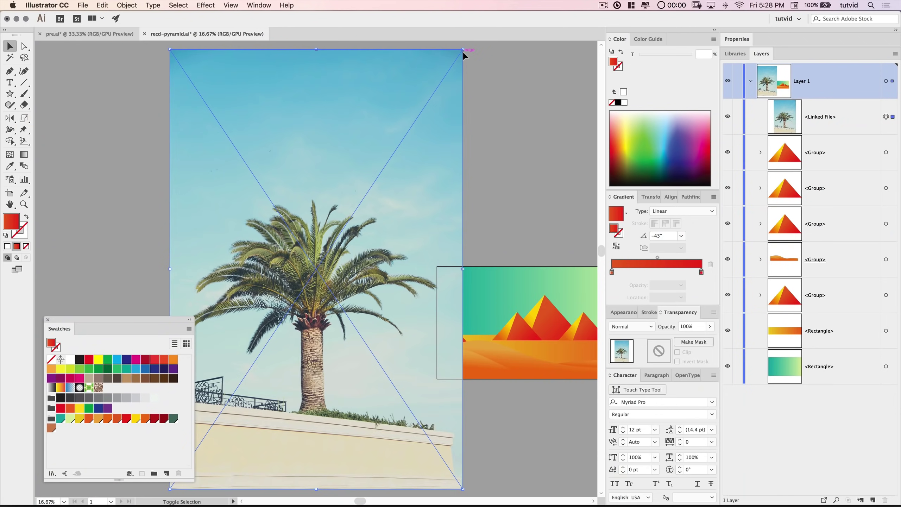
pyautogui.moveTo(463, 50); pyautogui.dragTo(380, 173)
pyautogui.click(424, 242)
# - Set up the Pen tool with a solid red fill (#ed1c24) for tracing over the palm tree
pyautogui.press('z')
pyautogui.moveTo(320, 329); pyautogui.dragTo(360, 290)
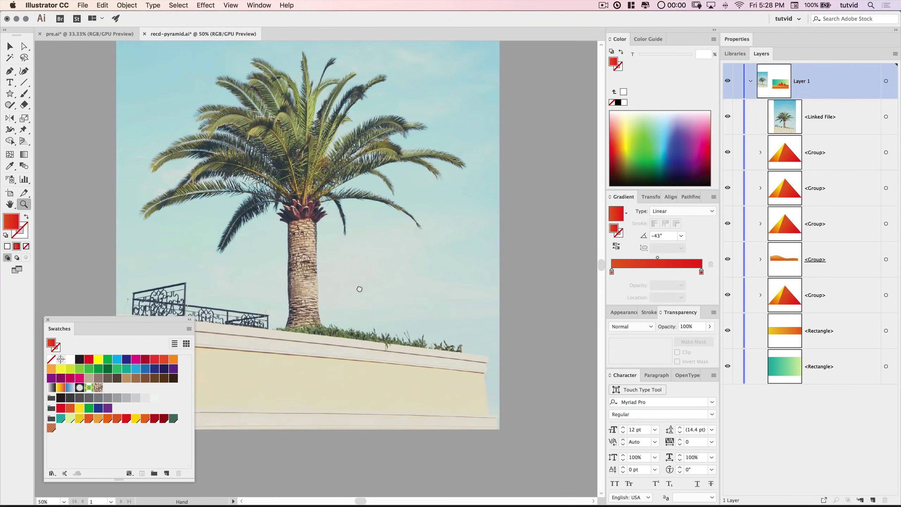
pyautogui.click(9, 71)
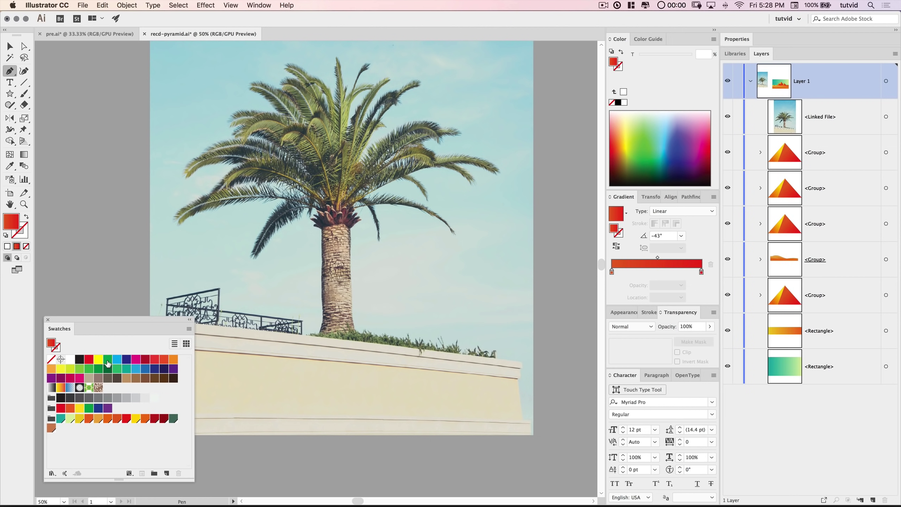
pyautogui.click(99, 359)
pyautogui.click(91, 360)
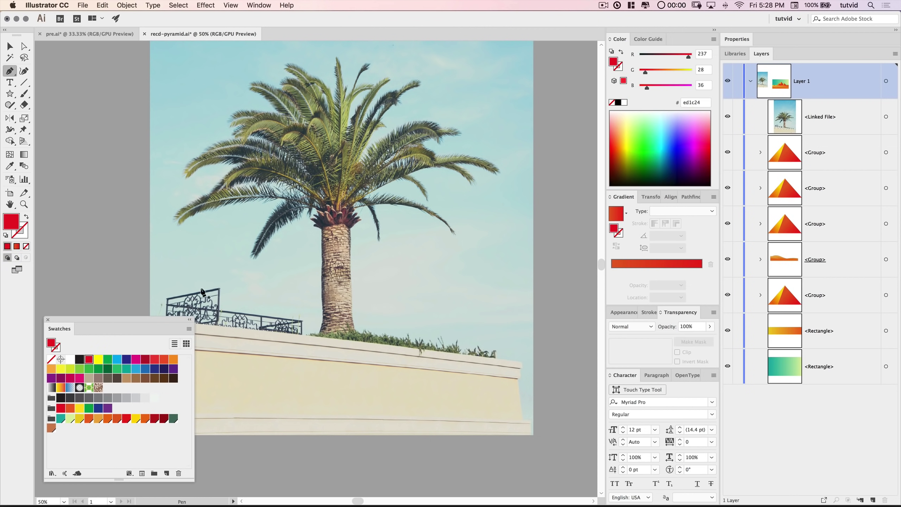
# - Trace the palm trunk as a closed red shape with a flared base and a wider crown, and deselect it
pyautogui.click(315, 337)
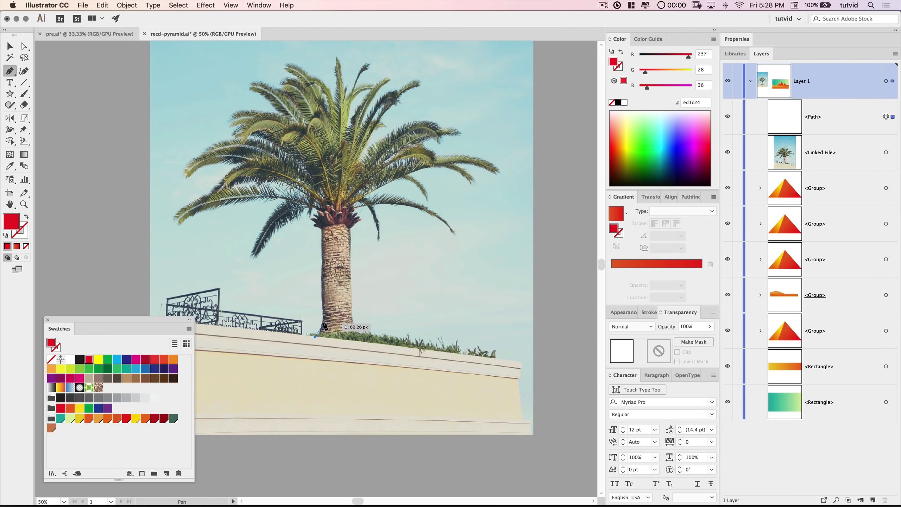
pyautogui.click(323, 312)
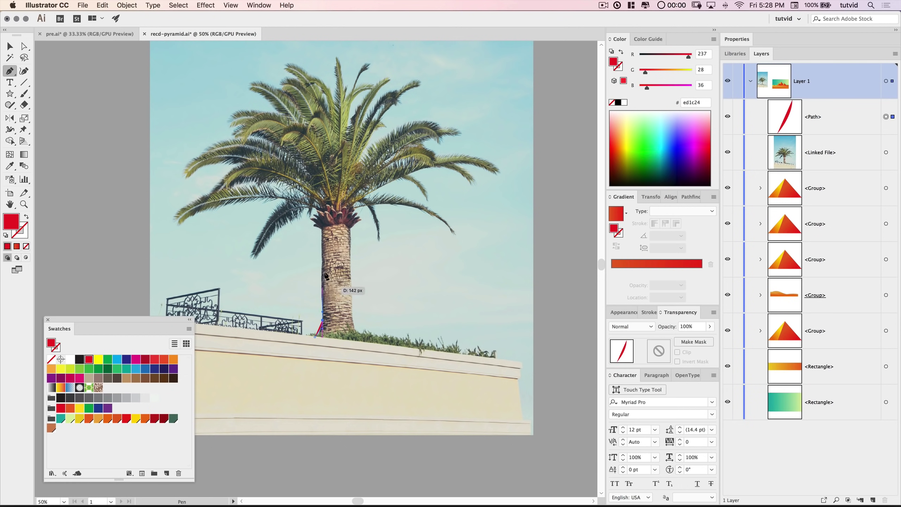
pyautogui.click(322, 228)
pyautogui.moveTo(330, 235); pyautogui.dragTo(309, 217)
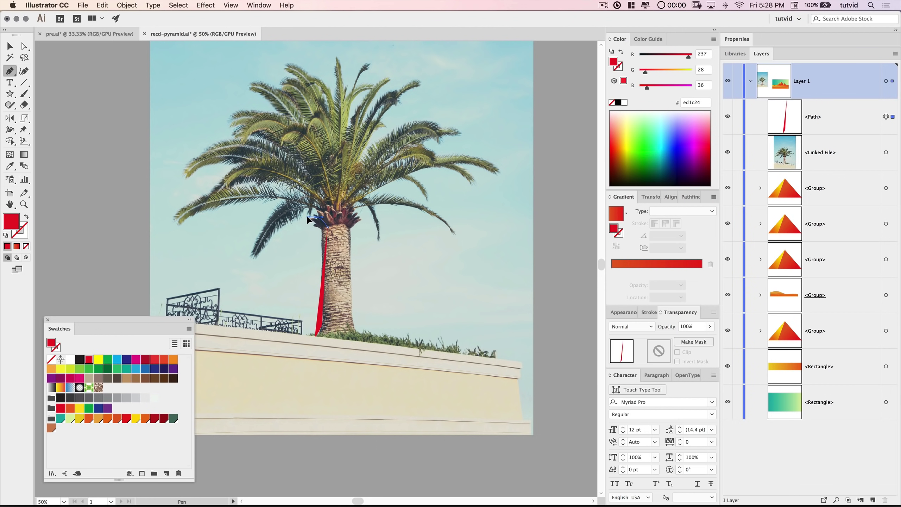
pyautogui.click(315, 217)
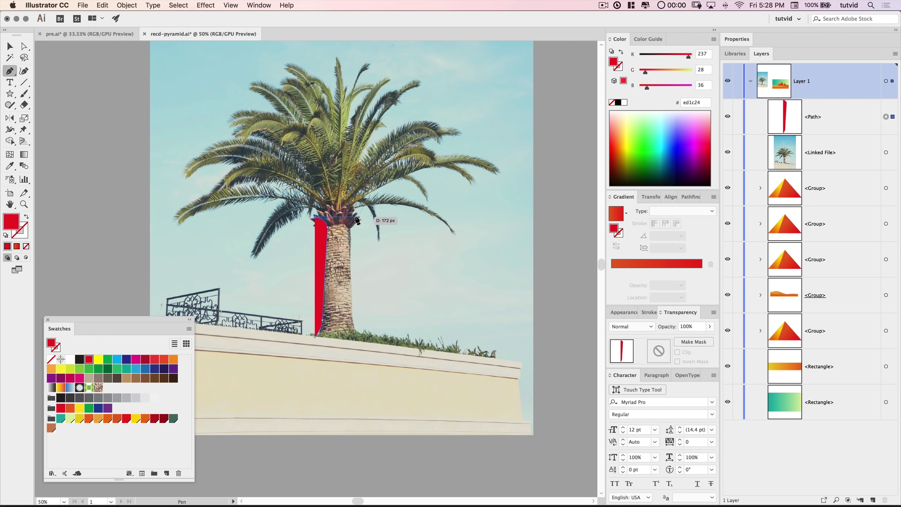
pyautogui.moveTo(352, 212); pyautogui.dragTo(383, 341)
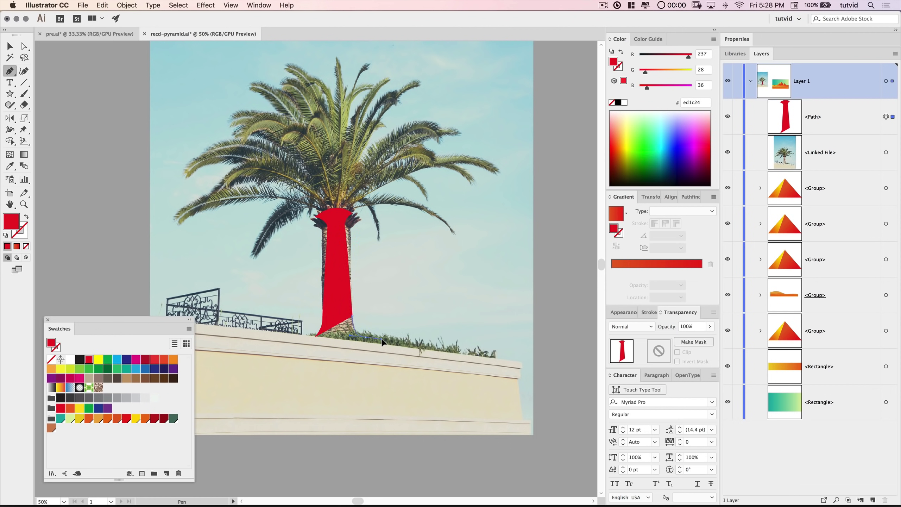
pyautogui.click(316, 338)
pyautogui.press('v')
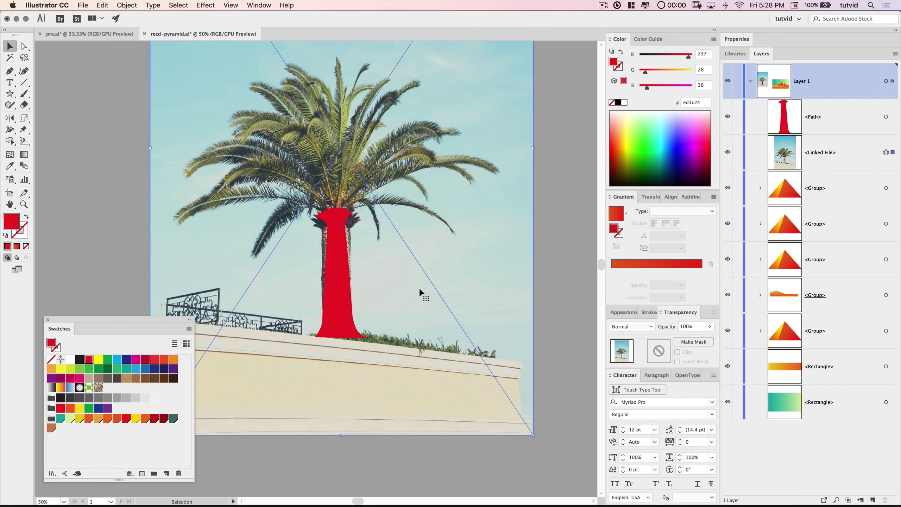
pyautogui.click(572, 325)
# - Trace the photo's lower-left palm frond as a closed, curved red shape ending at the trunk's crown, and deselect it
pyautogui.scroll(2, 355, 276)
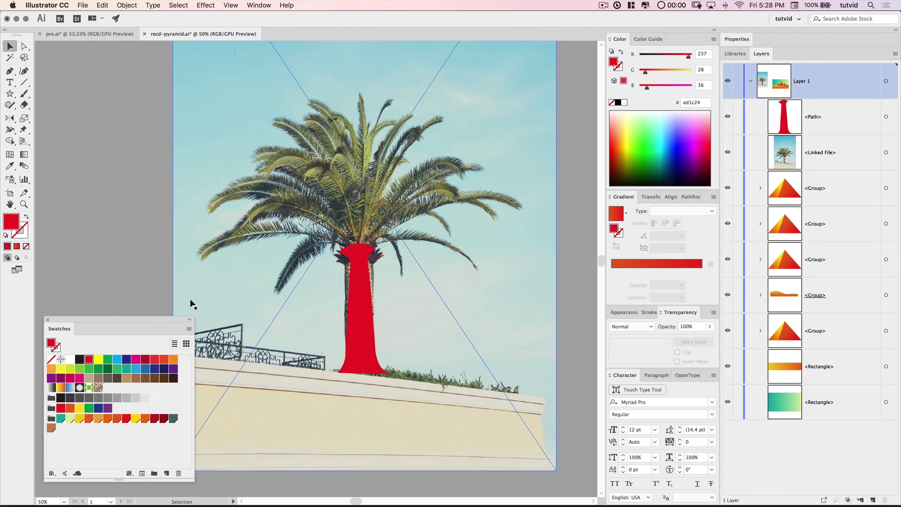
pyautogui.click(9, 71)
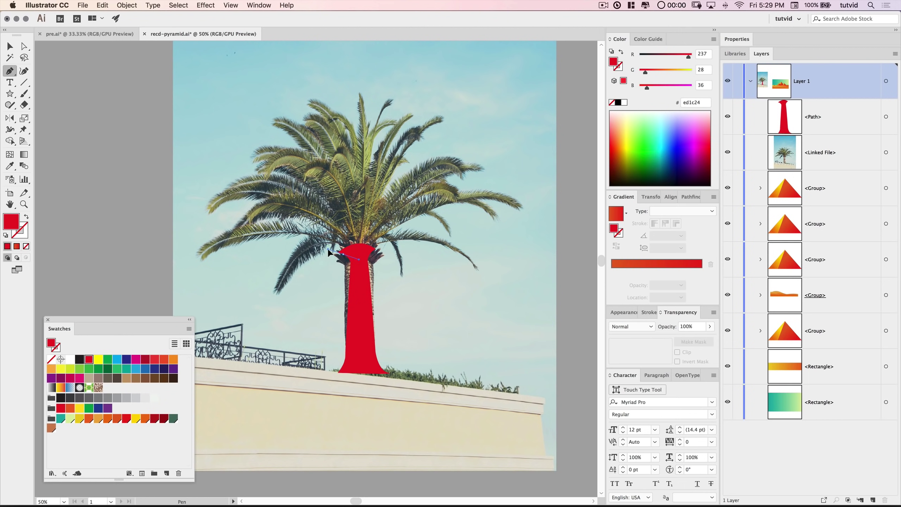
pyautogui.click(329, 253)
pyautogui.moveTo(278, 294); pyautogui.dragTo(259, 347)
pyautogui.moveTo(277, 294); pyautogui.dragTo(278, 254)
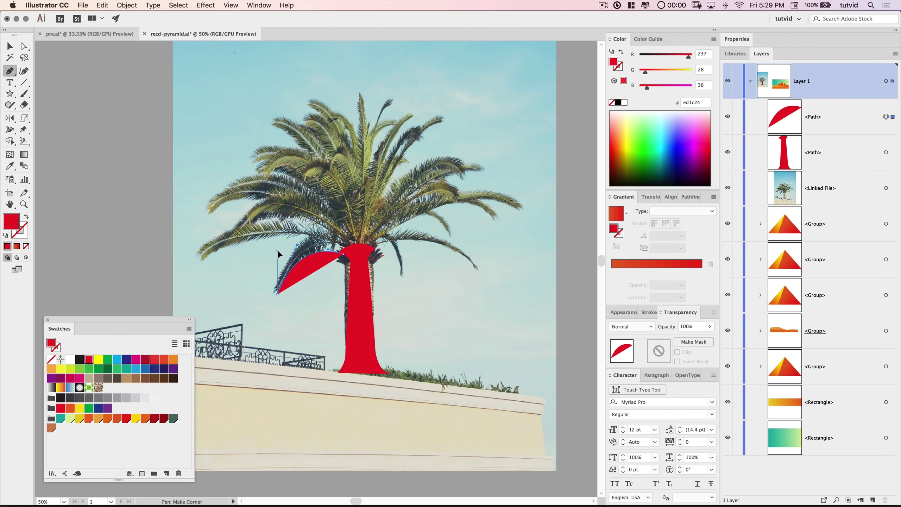
pyautogui.moveTo(352, 251); pyautogui.dragTo(397, 290)
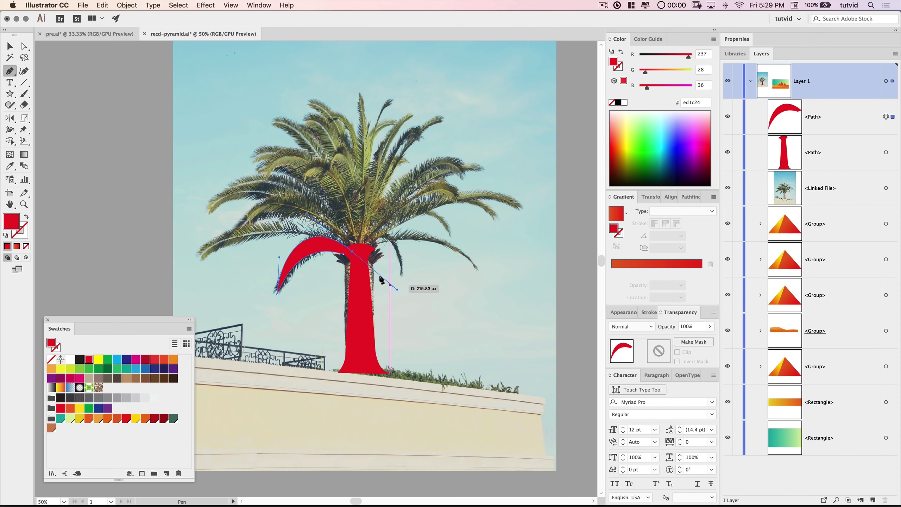
pyautogui.press('Escape')
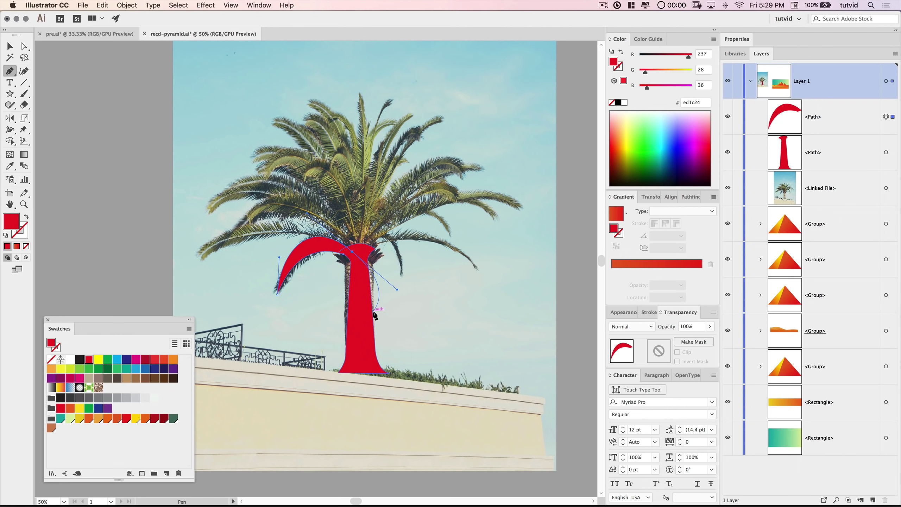
pyautogui.press('v')
pyautogui.click(104, 187)
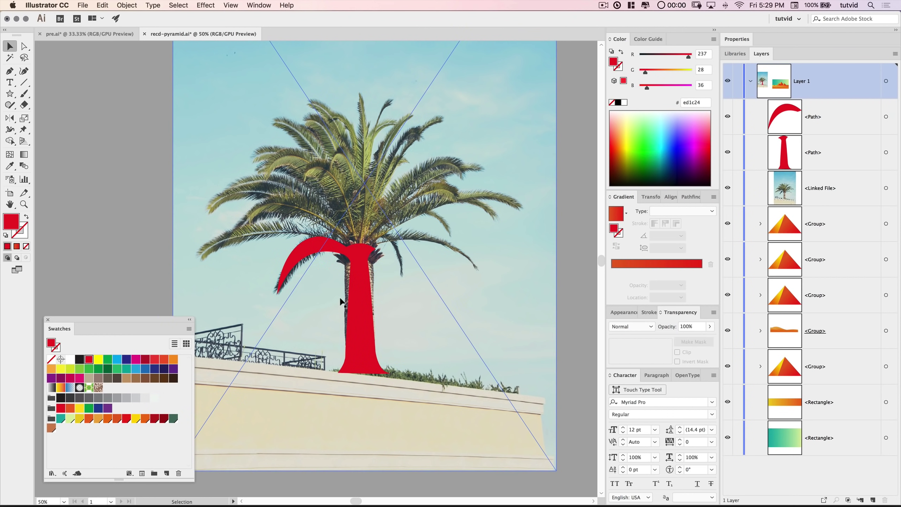
# - Reshape the lower-left frond's upper curve so it arcs closer to the trunk's crown, and deselect it
pyautogui.press('a')
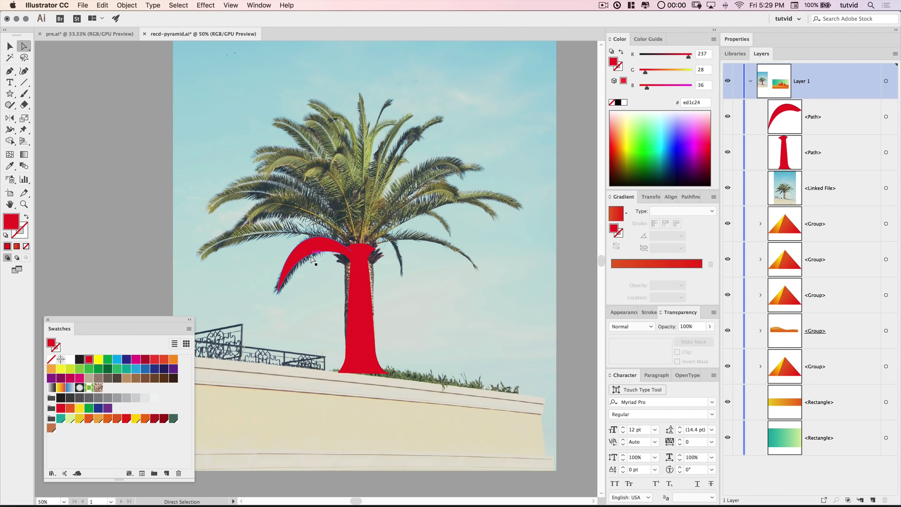
pyautogui.click(301, 265)
pyautogui.click(301, 258)
pyautogui.moveTo(325, 252); pyautogui.dragTo(329, 228)
pyautogui.click(144, 240)
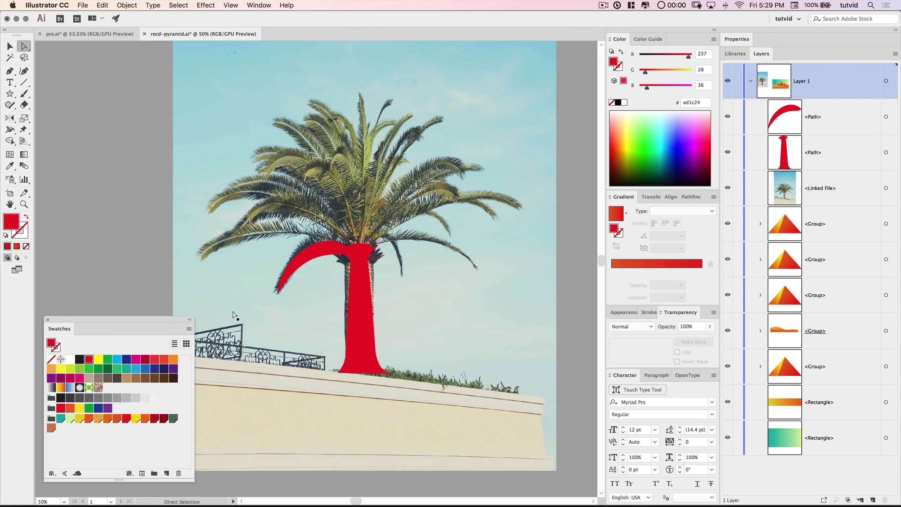
# - Trace the long middle-left frond and the upper-left frond as curved red shapes running into the trunk's crown
pyautogui.press('p')
pyautogui.click(352, 251)
pyautogui.moveTo(129, 300); pyautogui.dragTo(129, 299)
pyautogui.click(302, 215)
pyautogui.moveTo(262, 175); pyautogui.dragTo(313, 162)
pyautogui.moveTo(360, 261)
pyautogui.mouseDown()
pyautogui.moveTo(332, 347)
pyautogui.moveTo(382, 169)
pyautogui.mouseUp()
pyautogui.rightClick(358, 266)
pyautogui.press('Escape')
pyautogui.moveTo(264, 154); pyautogui.dragTo(187, 128)
pyautogui.click(265, 154)
pyautogui.moveTo(364, 249)
pyautogui.mouseDown()
pyautogui.moveTo(338, 344)
pyautogui.moveTo(385, 170)
pyautogui.mouseUp()
# - Trace the upper-right frond as a closed red arc tapering to a point and running down into the crown
pyautogui.moveTo(482, 164); pyautogui.dragTo(535, 175)
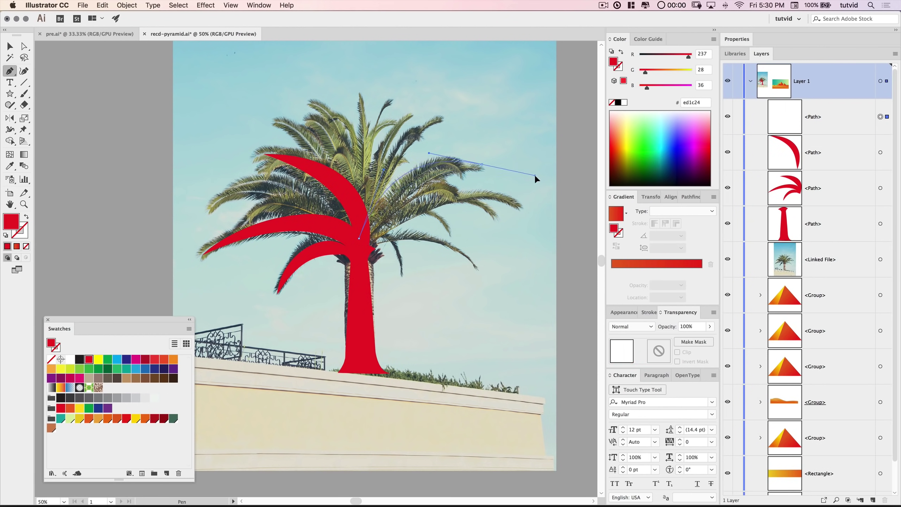
pyautogui.click(482, 165)
pyautogui.moveTo(355, 273); pyautogui.dragTo(324, 376)
pyautogui.moveTo(482, 164); pyautogui.dragTo(471, 183)
pyautogui.moveTo(384, 170)
pyautogui.mouseDown()
pyautogui.moveTo(370, 174)
pyautogui.moveTo(439, 157)
pyautogui.mouseUp()
# - Trace the lower-right frond as a closed red arc from the crown to a pointed tip, and deselect it
pyautogui.moveTo(357, 259); pyautogui.dragTo(369, 230)
pyautogui.moveTo(484, 233); pyautogui.dragTo(557, 278)
pyautogui.click(484, 232)
pyautogui.moveTo(355, 280)
pyautogui.mouseDown()
pyautogui.moveTo(362, 314)
pyautogui.moveTo(350, 325)
pyautogui.mouseUp()
pyautogui.press('v')
pyautogui.click(105, 203)
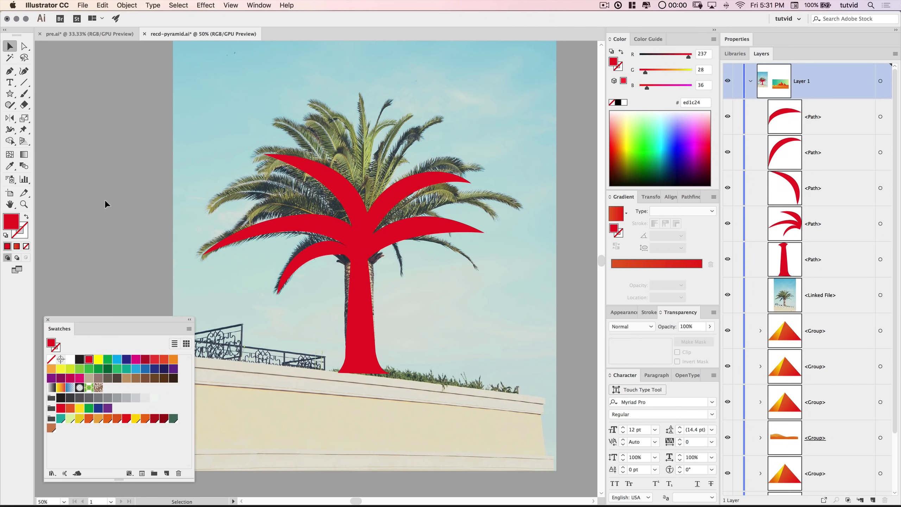
# - Delete the reference palm photo and merge the trunk and all five fronds into a single palm shape
pyautogui.click(514, 298)
pyautogui.press('Delete')
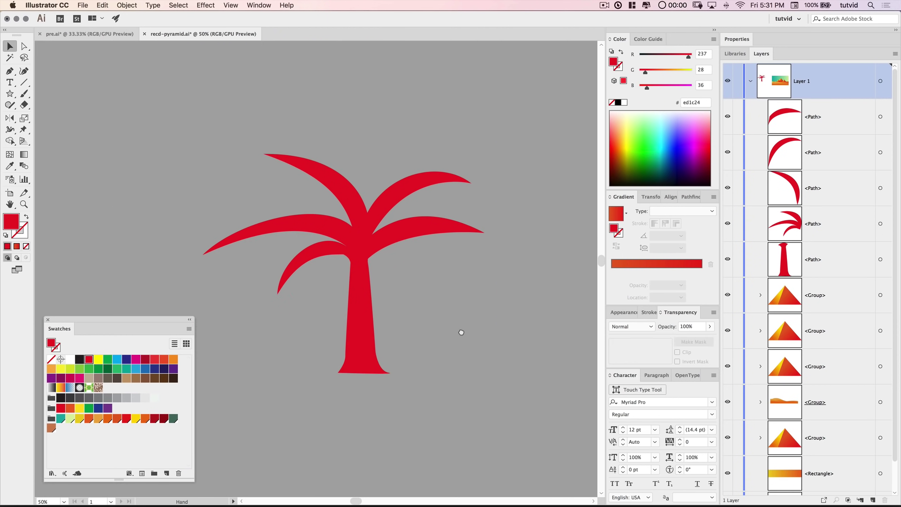
pyautogui.moveTo(461, 332); pyautogui.dragTo(486, 374)
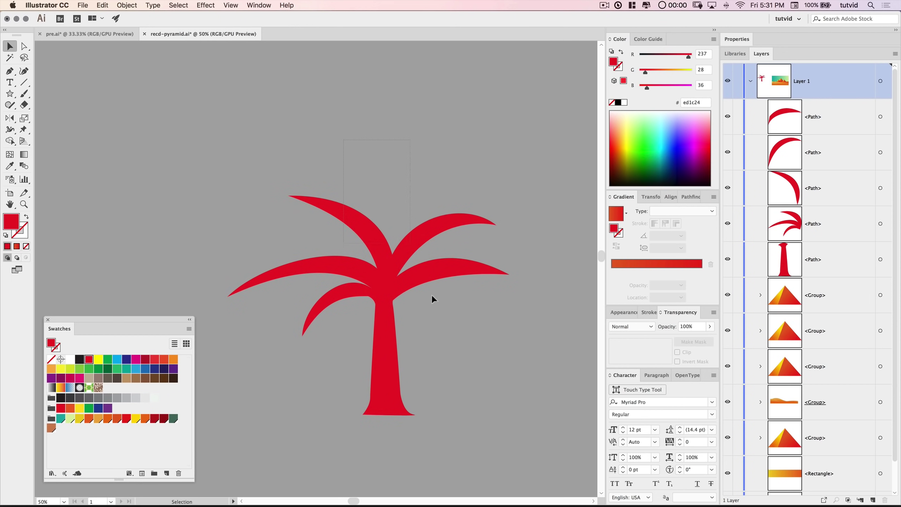
pyautogui.moveTo(457, 440); pyautogui.dragTo(447, 344)
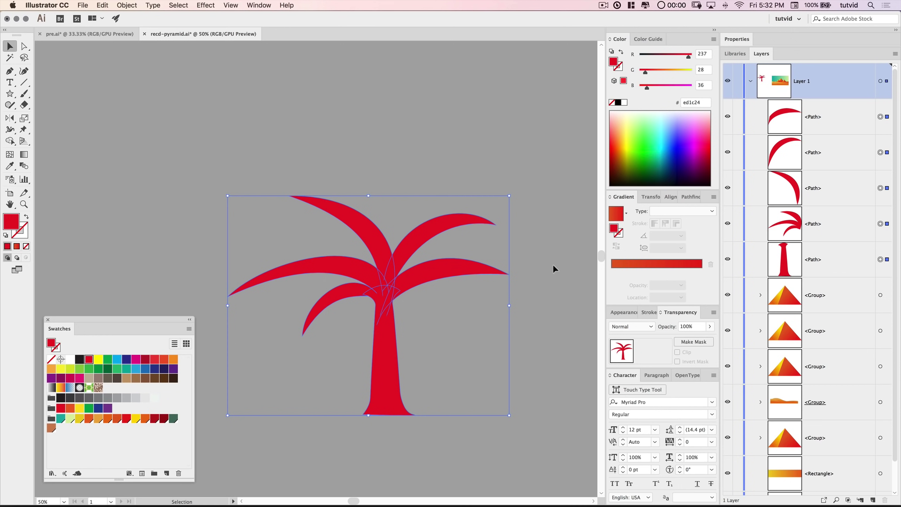
pyautogui.click(691, 197)
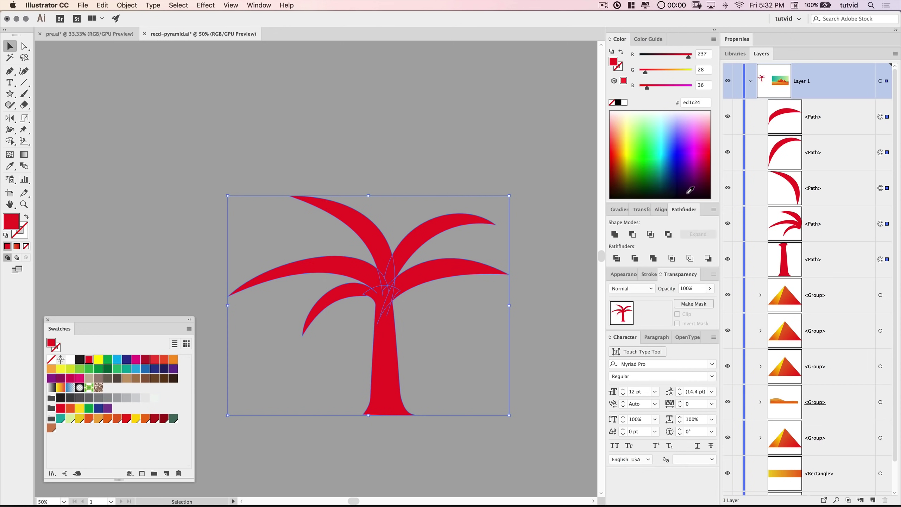
pyautogui.click(653, 259)
# - Move the merged palm from the empty canvas onto the artboard, in front of the rightmost pyramid
pyautogui.press('super+minus')
pyautogui.press('super+minus')
pyautogui.press('super+minus')
pyautogui.moveTo(388, 302); pyautogui.dragTo(262, 288)
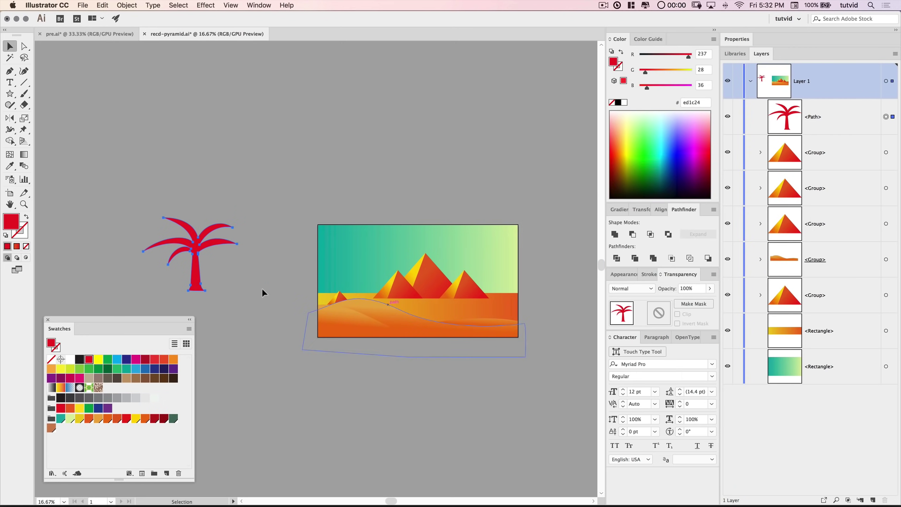
pyautogui.moveTo(195, 251); pyautogui.dragTo(470, 289)
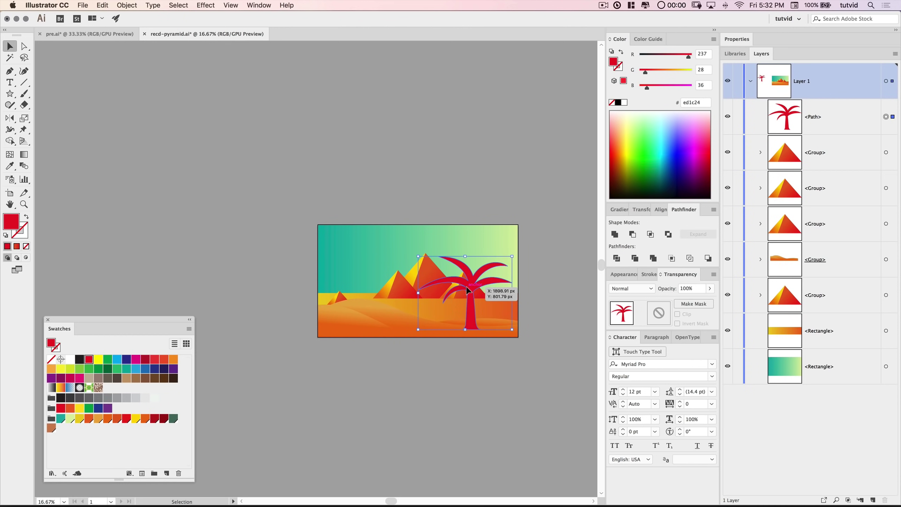
# - Fill the palm with the dark red Pam Trees swatch
pyautogui.press('super+equal')
pyautogui.press('super+equal')
pyautogui.press('super+equal')
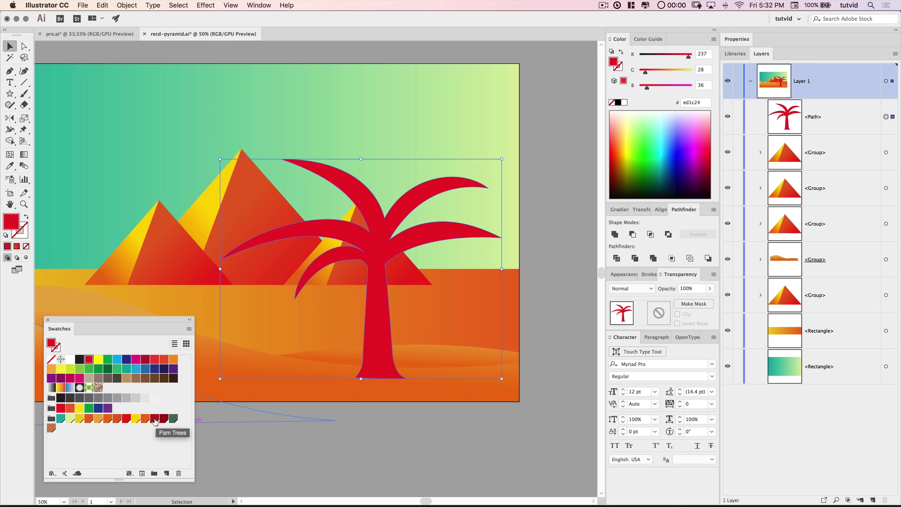
pyautogui.click(155, 419)
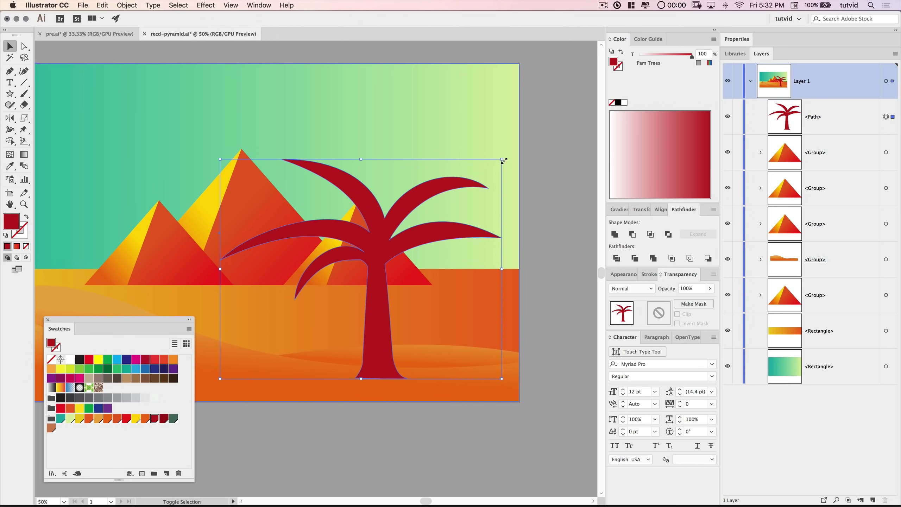
# - Scale the palm down to a tiny tree and position it at the rightmost pyramid's lower right corner
pyautogui.moveTo(501, 160); pyautogui.dragTo(364, 253)
pyautogui.moveTo(367, 264); pyautogui.dragTo(422, 269)
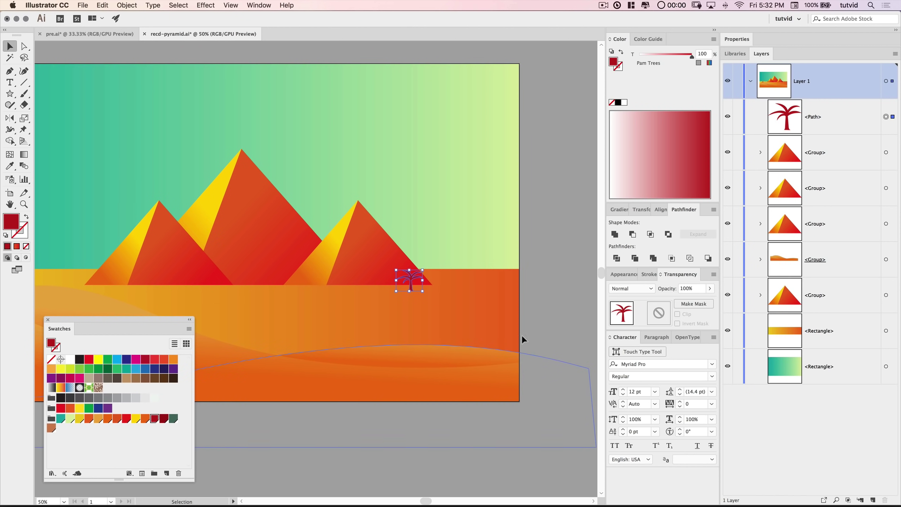
pyautogui.moveTo(422, 270); pyautogui.dragTo(417, 274)
pyautogui.press('super+z')
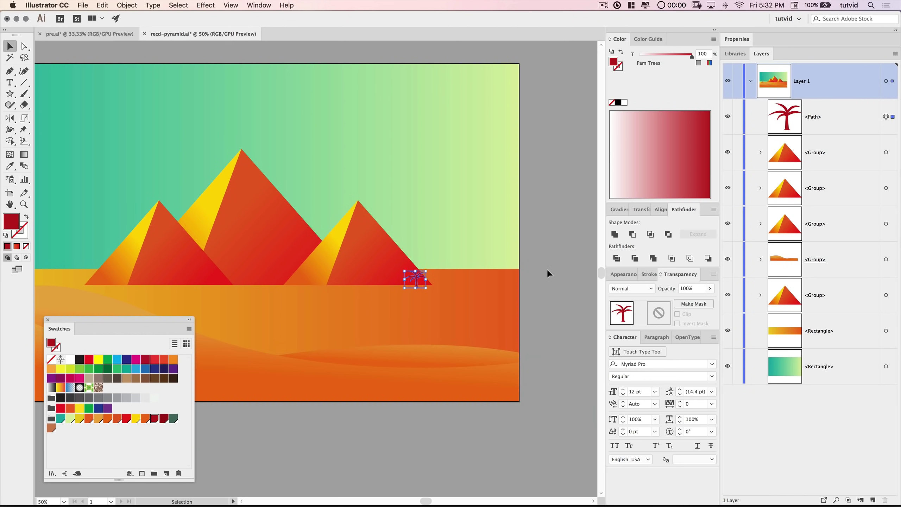
pyautogui.moveTo(426, 271); pyautogui.dragTo(426, 271)
# - Scale the small palm at the rightmost pyramid's corner down slightly further
pyautogui.press('z')
pyautogui.click(419, 283)
pyautogui.click(420, 282)
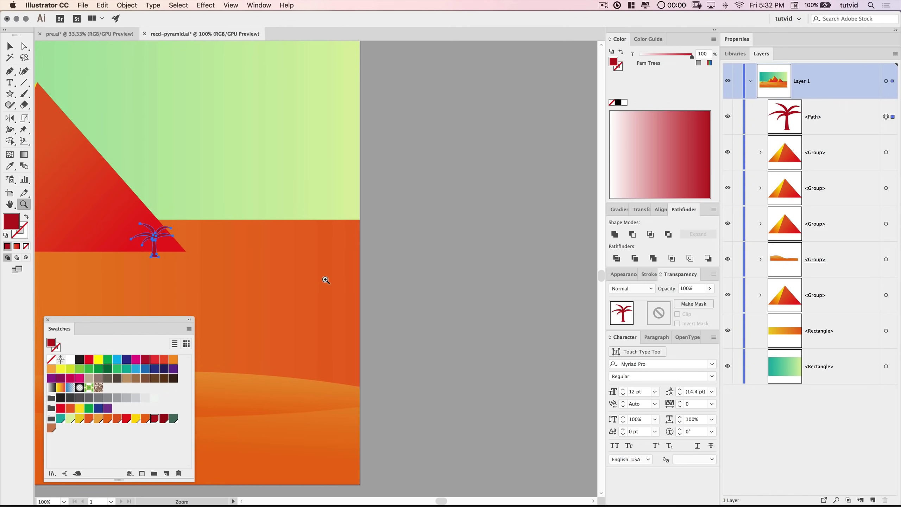
pyautogui.click(199, 265)
pyautogui.click(258, 241)
pyautogui.press('v')
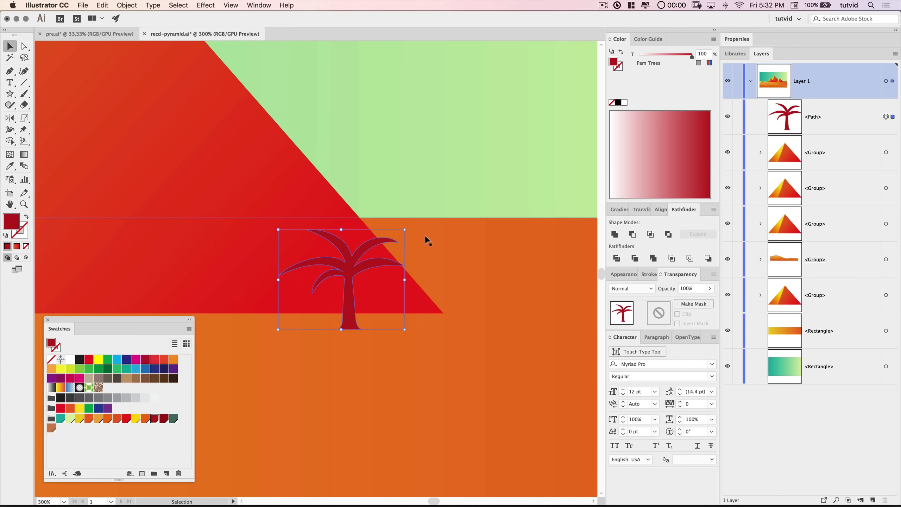
pyautogui.moveTo(404, 230); pyautogui.dragTo(395, 237)
# - Duplicate the small palm to its right, narrow the copy, and set it just beyond the pyramid's lower right corner
pyautogui.moveTo(353, 284); pyautogui.dragTo(491, 262)
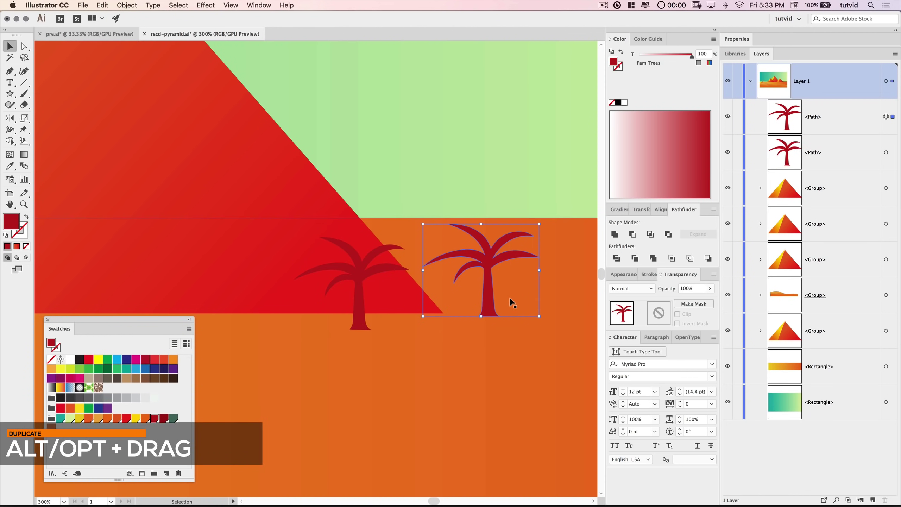
pyautogui.moveTo(542, 272); pyautogui.dragTo(464, 269)
pyautogui.moveTo(500, 323); pyautogui.dragTo(503, 328)
pyautogui.click(459, 387)
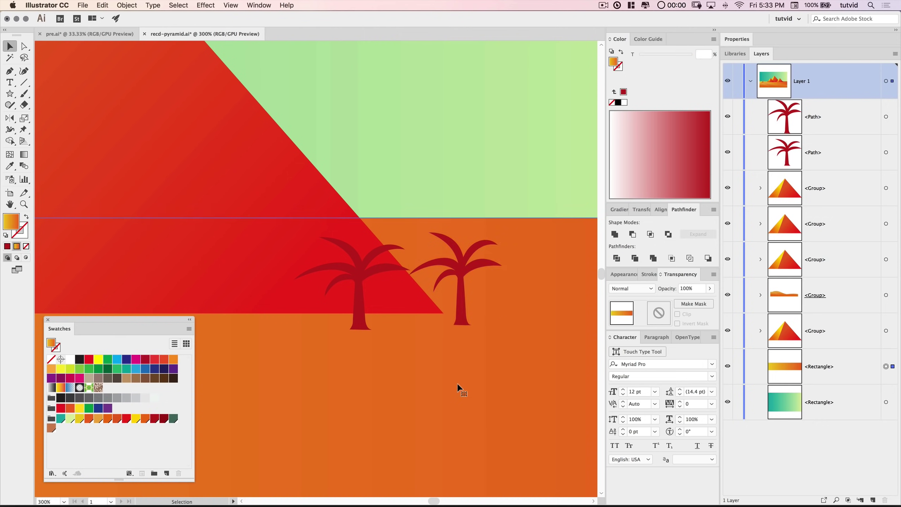
pyautogui.press('super+0')
pyautogui.rightClick(441, 387)
pyautogui.click(351, 369)
pyautogui.click(351, 370)
pyautogui.moveTo(452, 362); pyautogui.dragTo(412, 419)
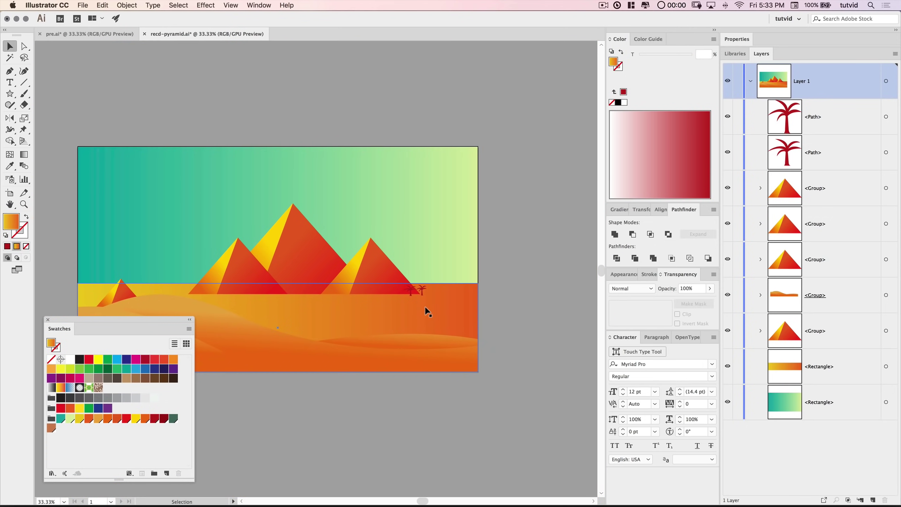
pyautogui.click(423, 290)
pyautogui.keyDown('shift'); pyautogui.click(411, 290); pyautogui.keyUp('shift')
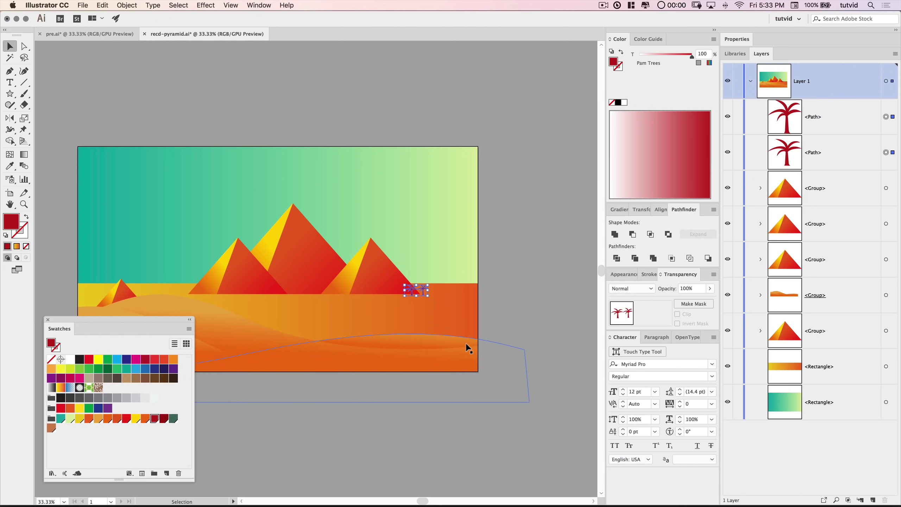
pyautogui.click(551, 328)
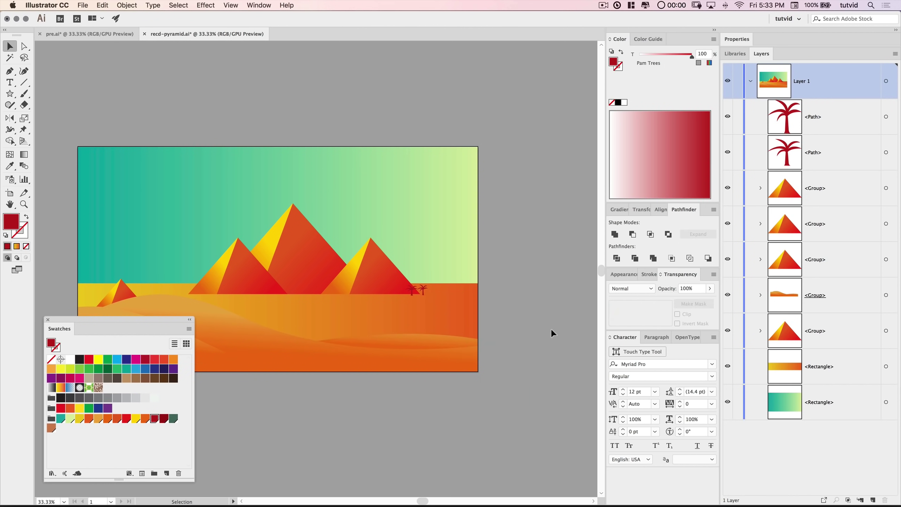
# - Copy the palm to the left large pyramid's lower left base to form a row of three, scaling the leftmost one down
pyautogui.click(425, 286)
pyautogui.moveTo(393, 297); pyautogui.dragTo(209, 288)
pyautogui.press('z')
pyautogui.click(201, 288)
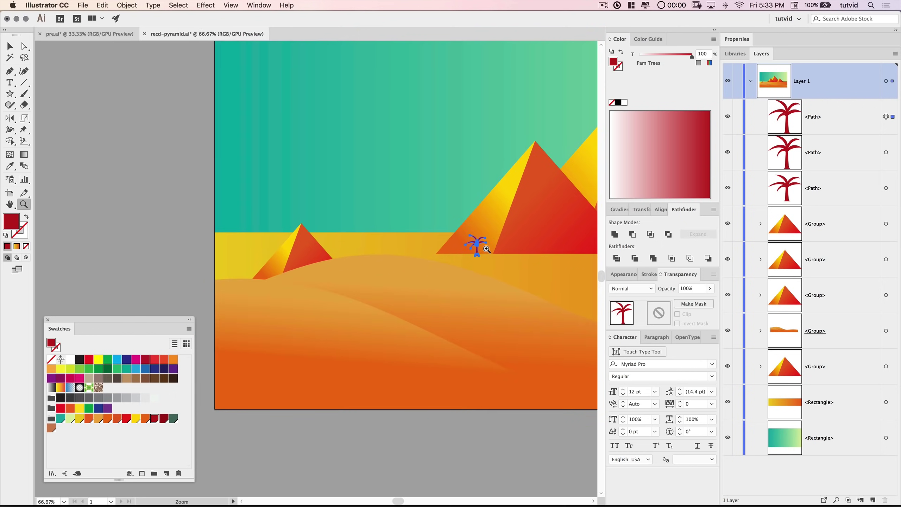
pyautogui.click(447, 238)
pyautogui.click(365, 276)
pyautogui.click(288, 274)
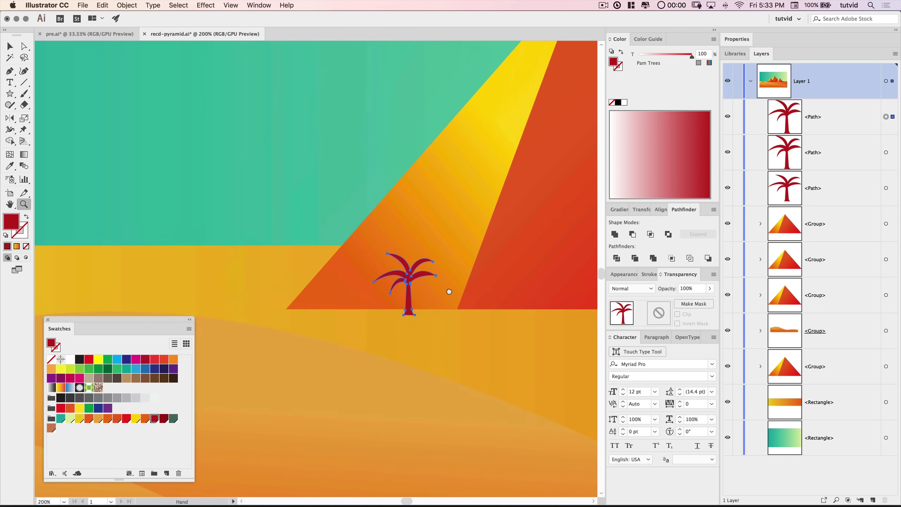
pyautogui.press('v')
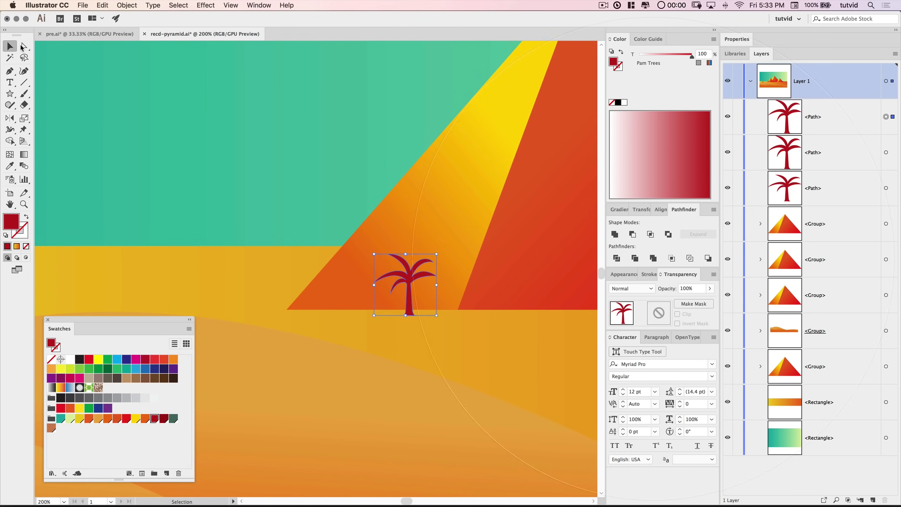
pyautogui.moveTo(410, 282); pyautogui.dragTo(286, 285)
pyautogui.moveTo(401, 323); pyautogui.dragTo(516, 341)
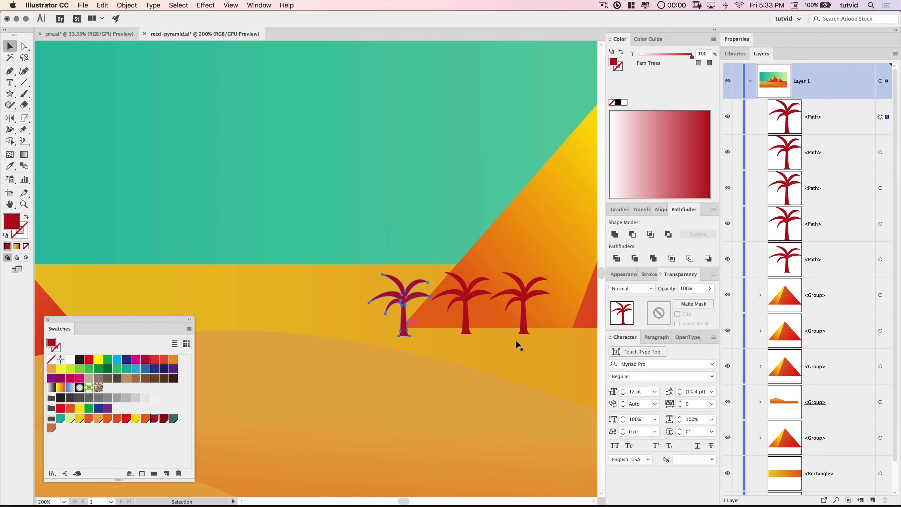
pyautogui.moveTo(368, 273); pyautogui.dragTo(390, 295)
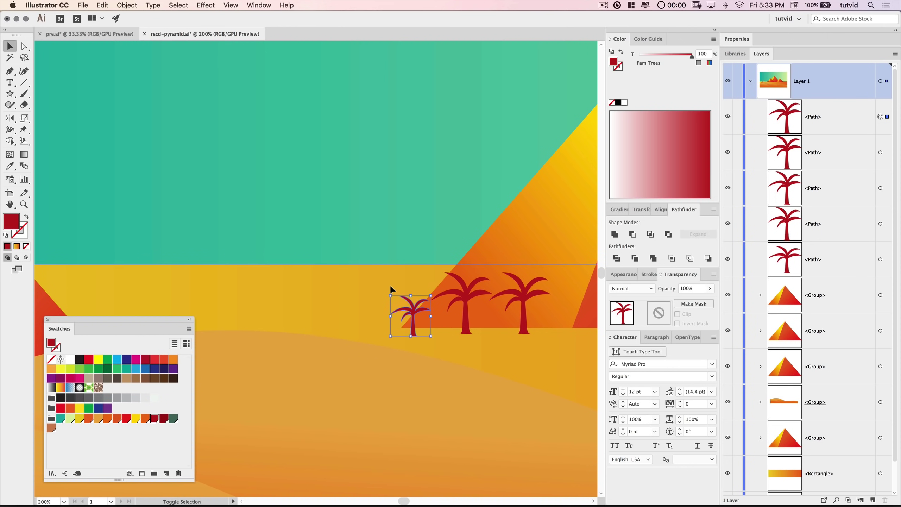
# - Copy the middle palm of the row to the lower left corner of the small far-left pyramid
pyautogui.moveTo(353, 328); pyautogui.dragTo(465, 326)
pyautogui.press('super+minus')
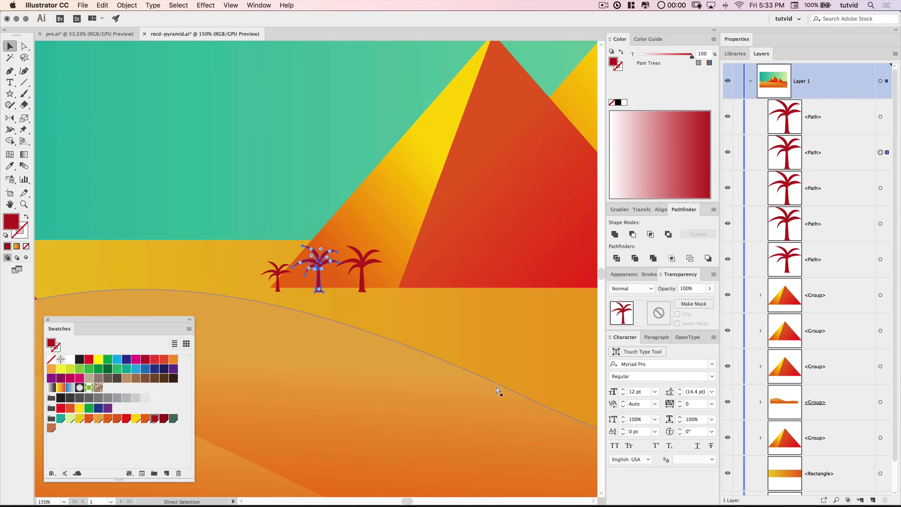
pyautogui.press('super+minus')
pyautogui.moveTo(322, 285); pyautogui.dragTo(491, 292)
pyautogui.moveTo(161, 282); pyautogui.dragTo(301, 227)
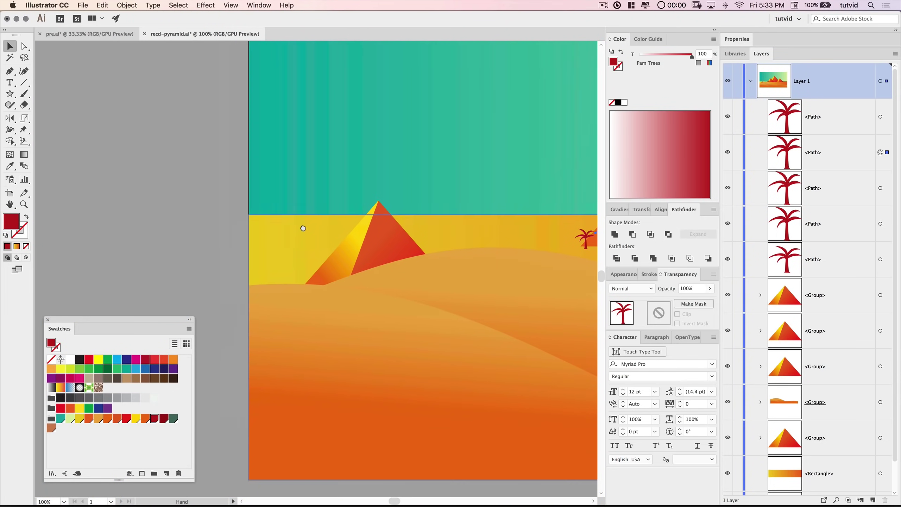
pyautogui.moveTo(488, 264); pyautogui.dragTo(380, 264)
pyautogui.moveTo(505, 231); pyautogui.dragTo(196, 271)
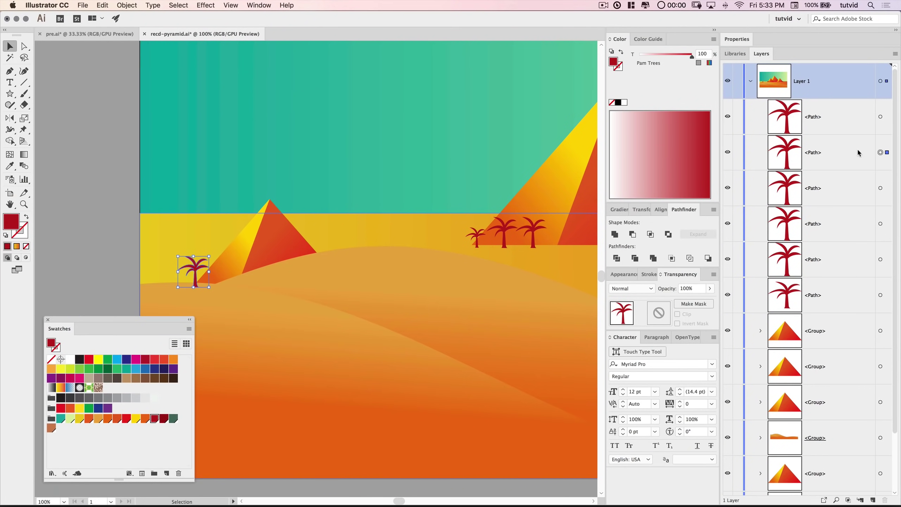
# - Move the far-left palm below the dune group in the layer stack and scale it down slightly
pyautogui.click(834, 153)
pyautogui.moveTo(843, 153); pyautogui.dragTo(816, 456)
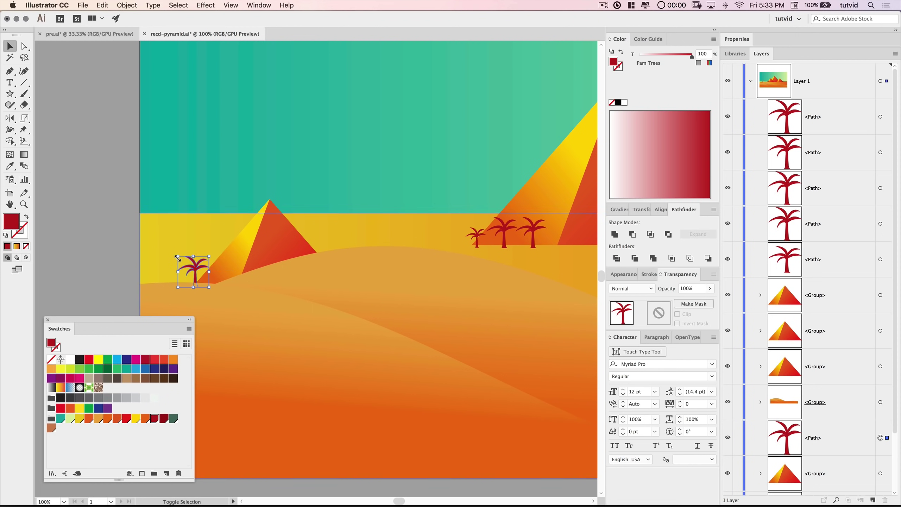
pyautogui.moveTo(176, 257); pyautogui.dragTo(186, 263)
pyautogui.click(152, 261)
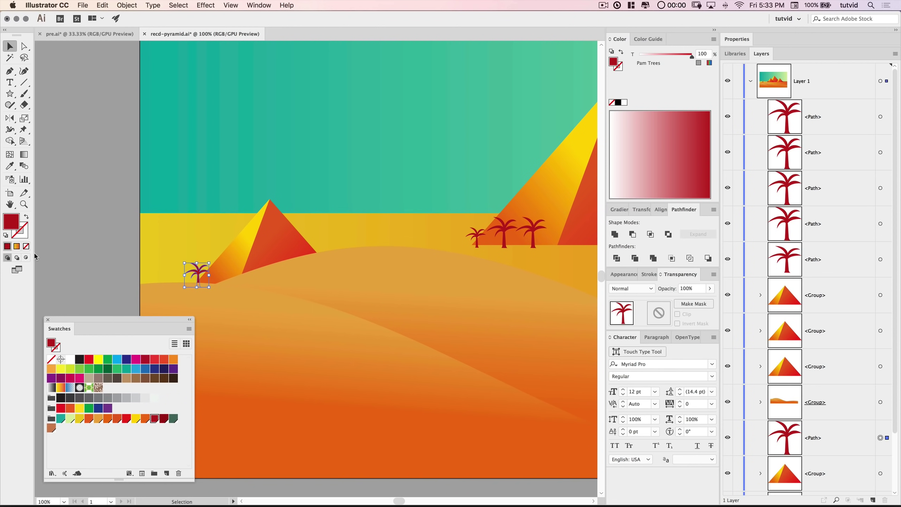
# - Place the camel caravan sunset photo from the Finder project folder into the pyramid document
pyautogui.press('super+0')
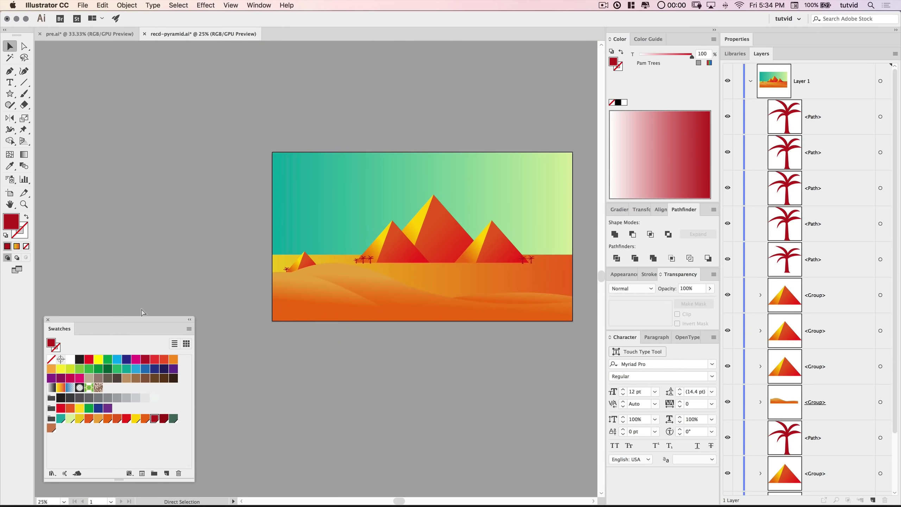
pyautogui.moveTo(509, 225); pyautogui.dragTo(427, 193)
pyautogui.press('super+equal')
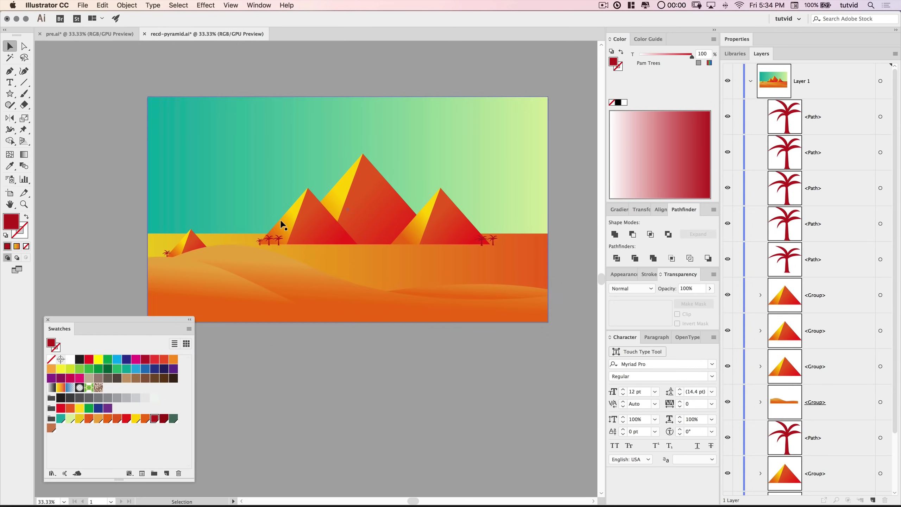
pyautogui.moveTo(395, 203)
pyautogui.mouseDown()
pyautogui.moveTo(379, 195)
pyautogui.moveTo(388, 196)
pyautogui.mouseUp()
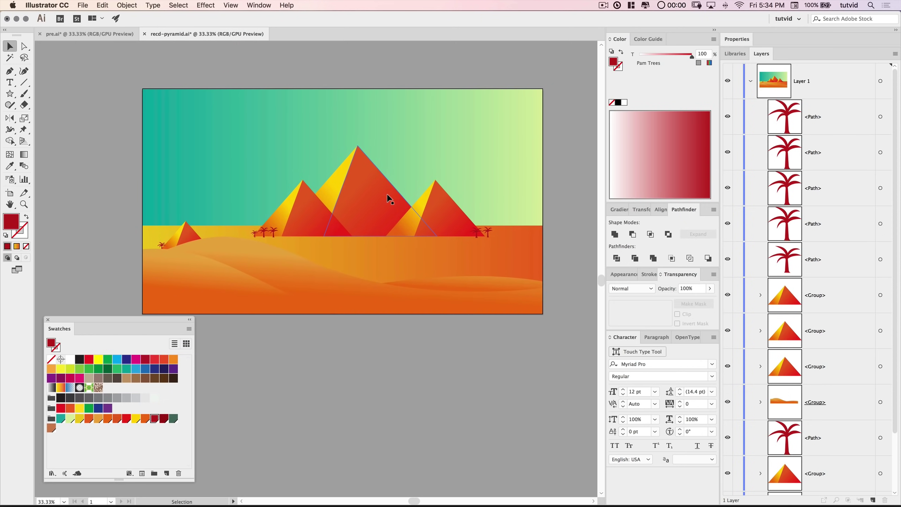
pyautogui.press('super+Tab')
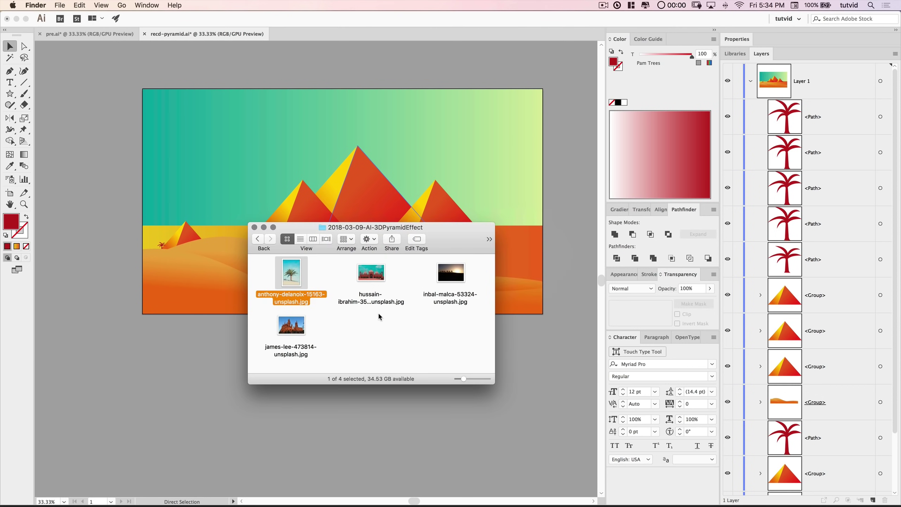
pyautogui.click(450, 275)
pyautogui.moveTo(456, 278); pyautogui.dragTo(106, 199)
pyautogui.press('space')
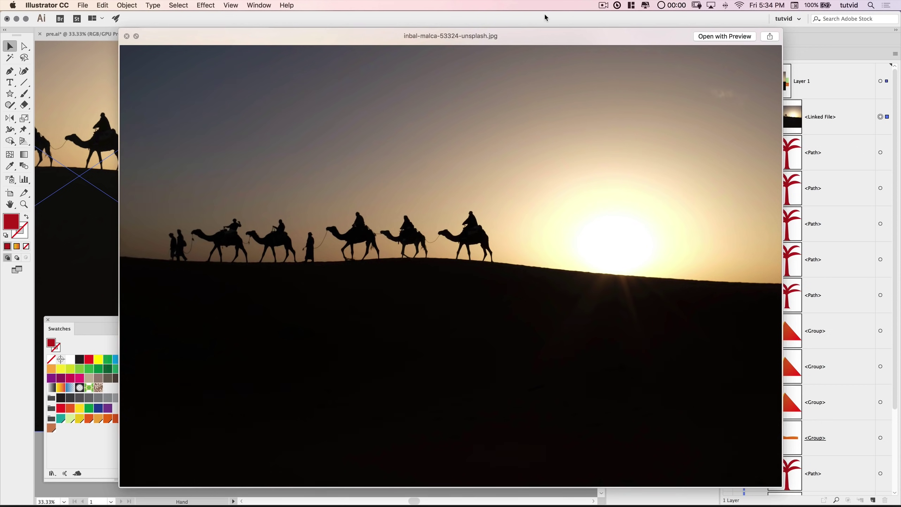
pyautogui.press('space')
pyautogui.click(161, 197)
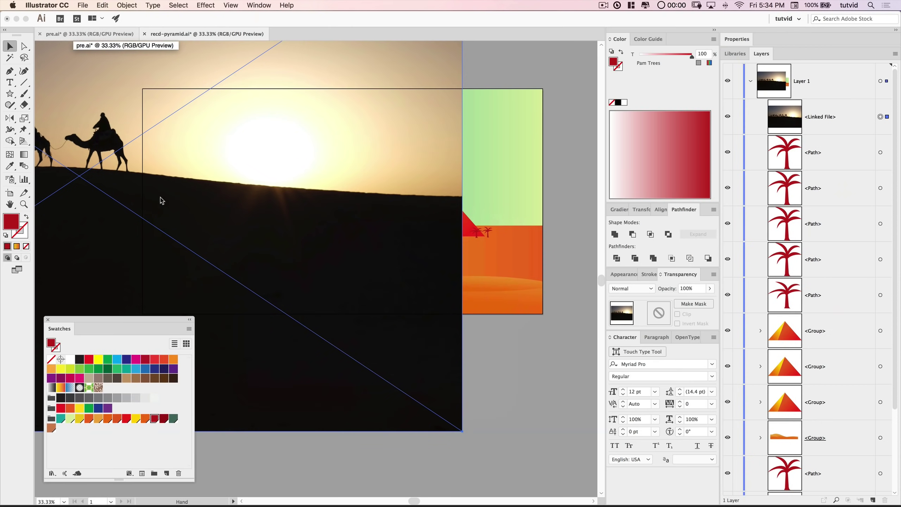
# - Move the placed camel photo off the artboard to the empty canvas on its left
pyautogui.moveTo(161, 177); pyautogui.dragTo(474, 243)
pyautogui.press('super+minus')
pyautogui.press('super+minus')
pyautogui.press('super+minus')
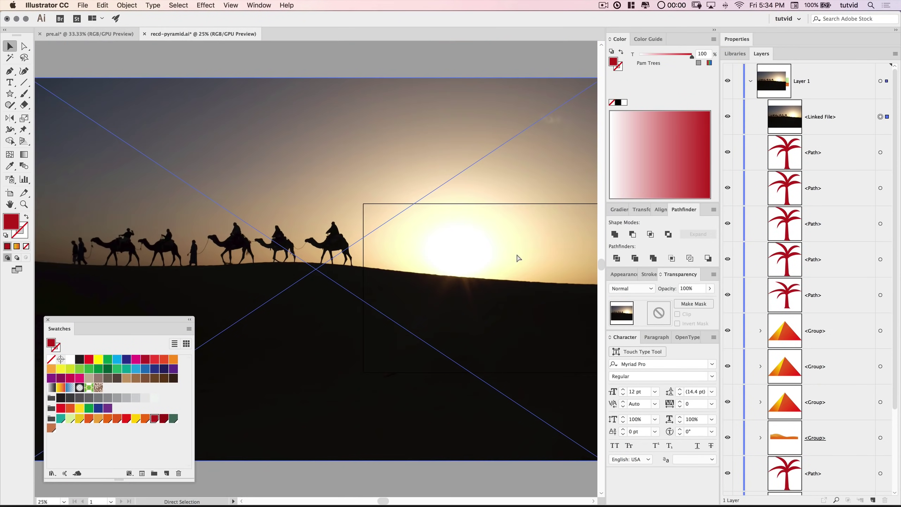
pyautogui.moveTo(432, 188); pyautogui.dragTo(321, 131)
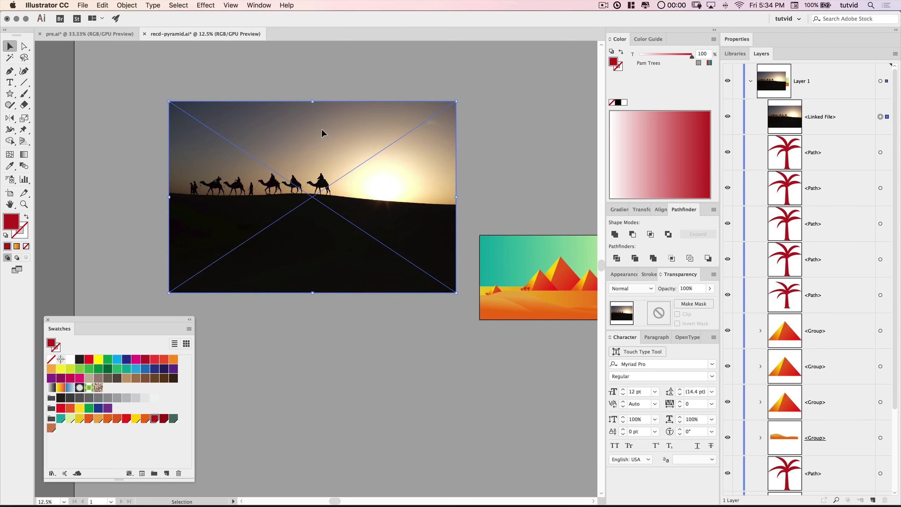
# - Image-trace the camel photo with the Black and White Logo preset, accepting the slow trace of the large image
pyautogui.click(738, 39)
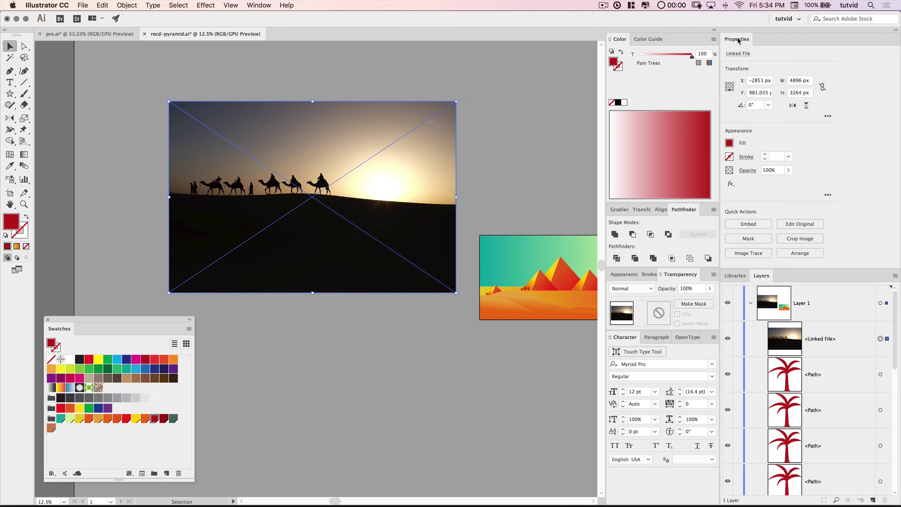
pyautogui.click(756, 255)
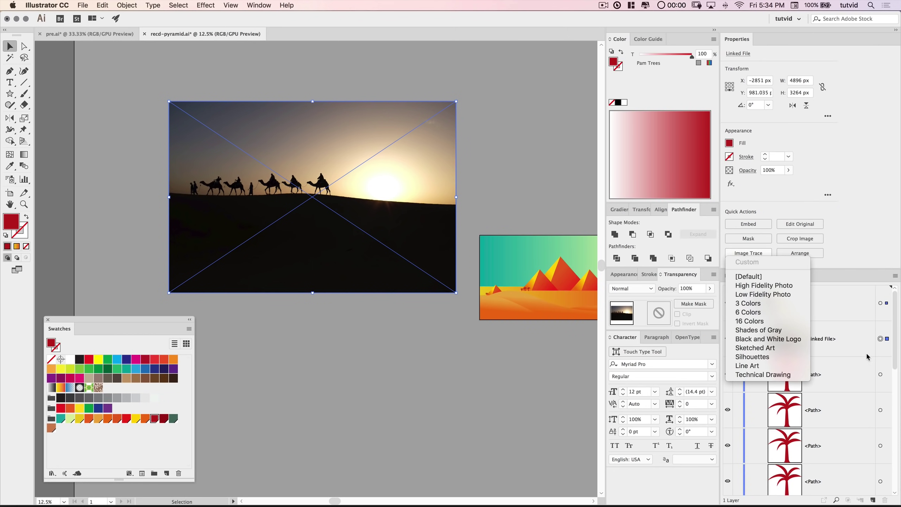
pyautogui.click(768, 339)
pyautogui.moveTo(164, 60); pyautogui.dragTo(334, 86)
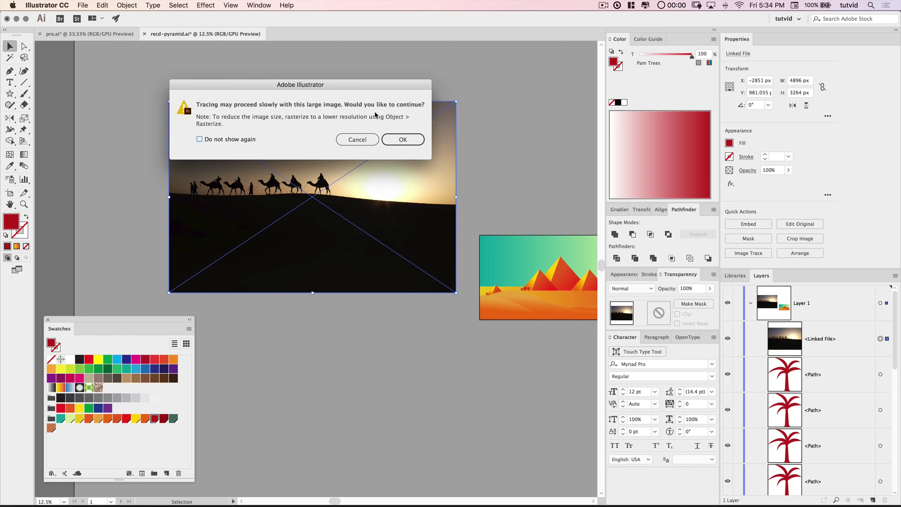
pyautogui.click(411, 143)
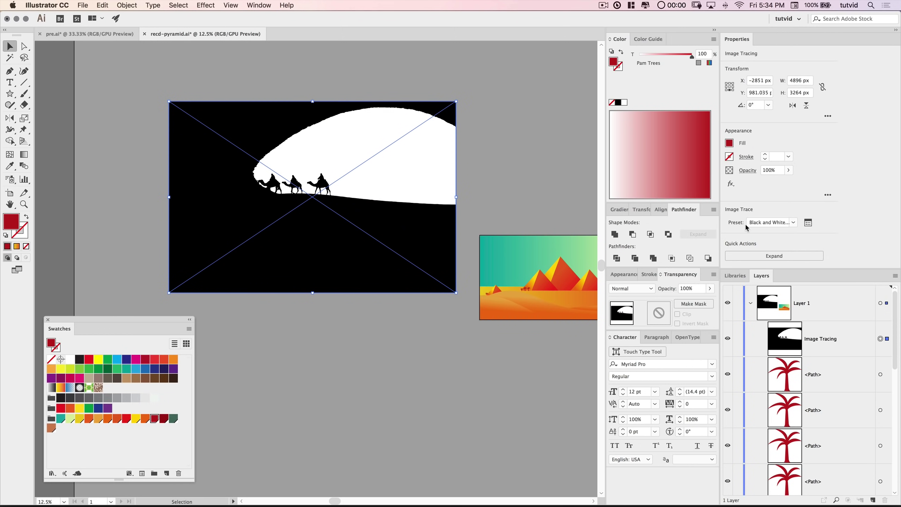
# - Change the camel tracing to the Silhouettes preset and set its threshold to 50
pyautogui.click(793, 222)
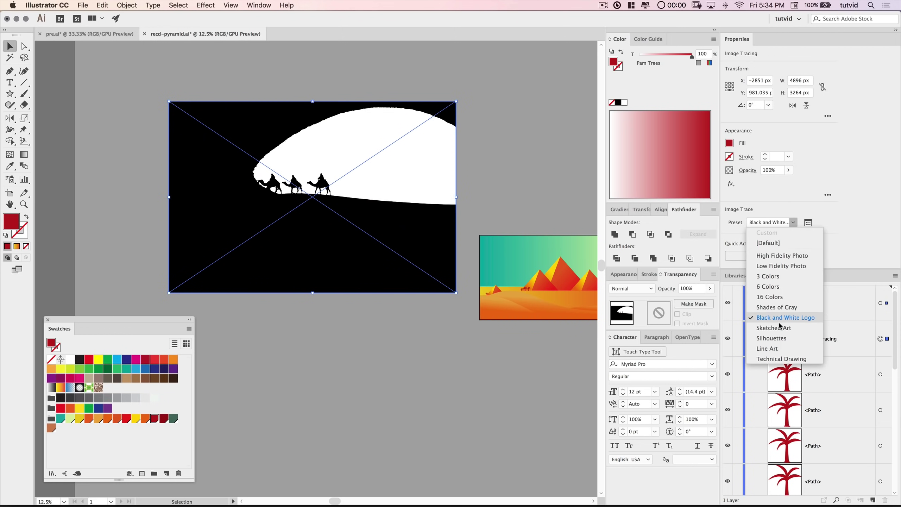
pyautogui.click(769, 339)
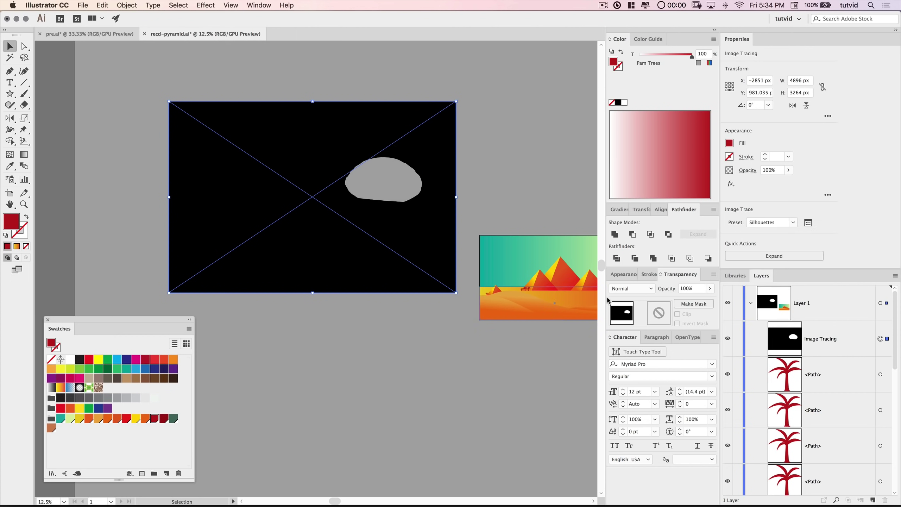
pyautogui.click(808, 223)
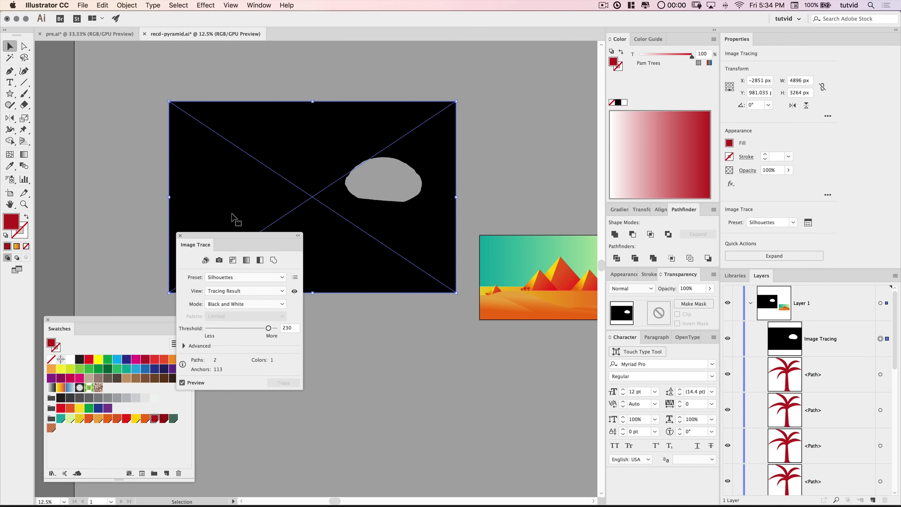
pyautogui.moveTo(251, 236)
pyautogui.mouseDown()
pyautogui.moveTo(362, 295)
pyautogui.moveTo(368, 309)
pyautogui.mouseUp()
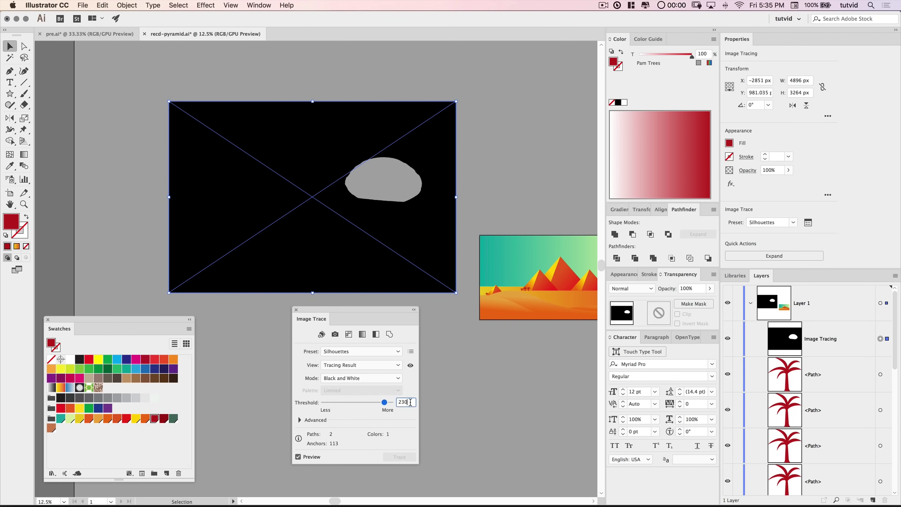
pyautogui.press('Return')
pyautogui.write('50')
pyautogui.press('Return')
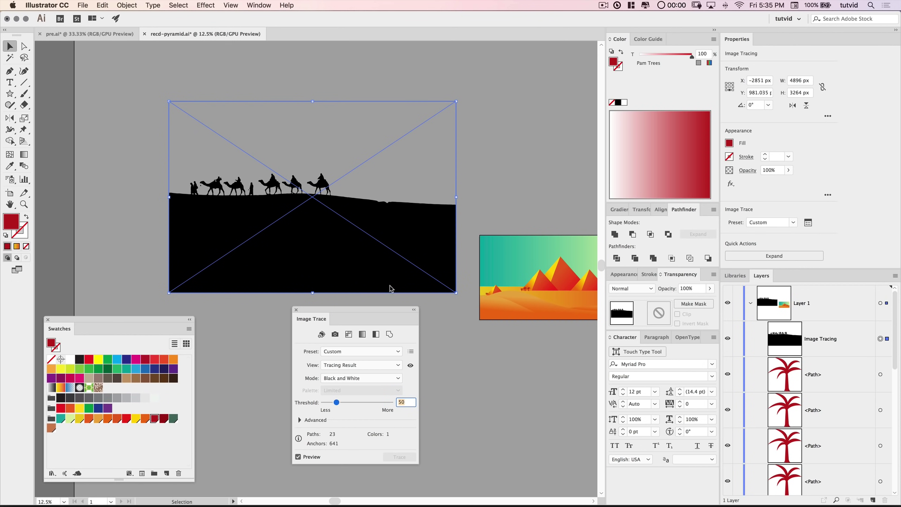
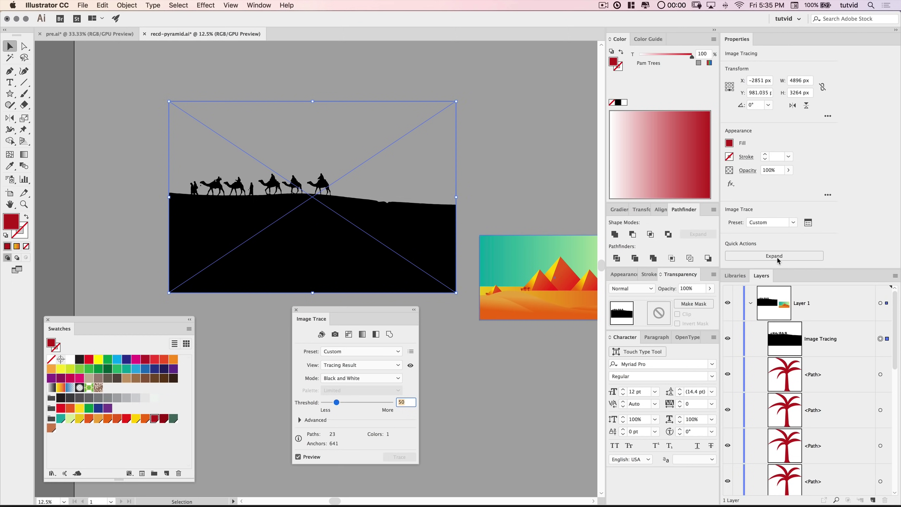
# - Expand the camel tracing into editable vector paths and close the Image Trace settings
pyautogui.click(796, 256)
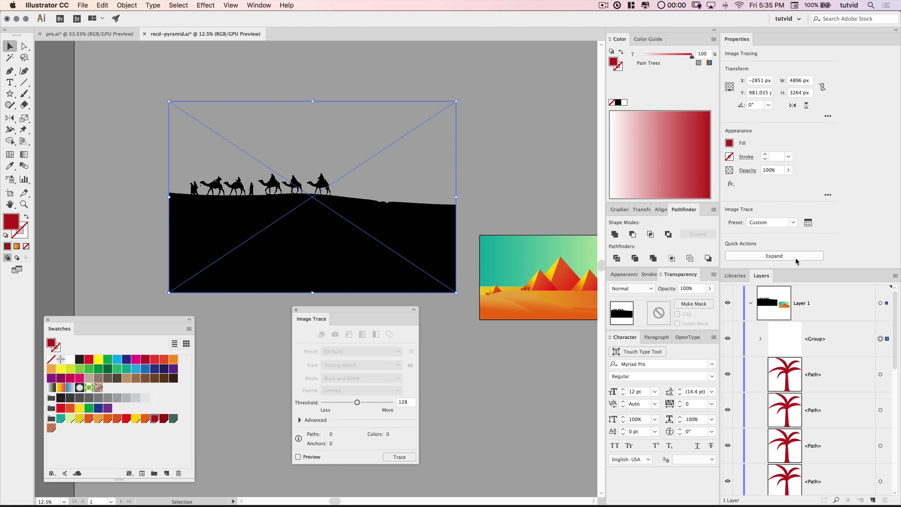
pyautogui.click(297, 311)
pyautogui.press('z')
pyautogui.click(241, 195)
pyautogui.click(330, 277)
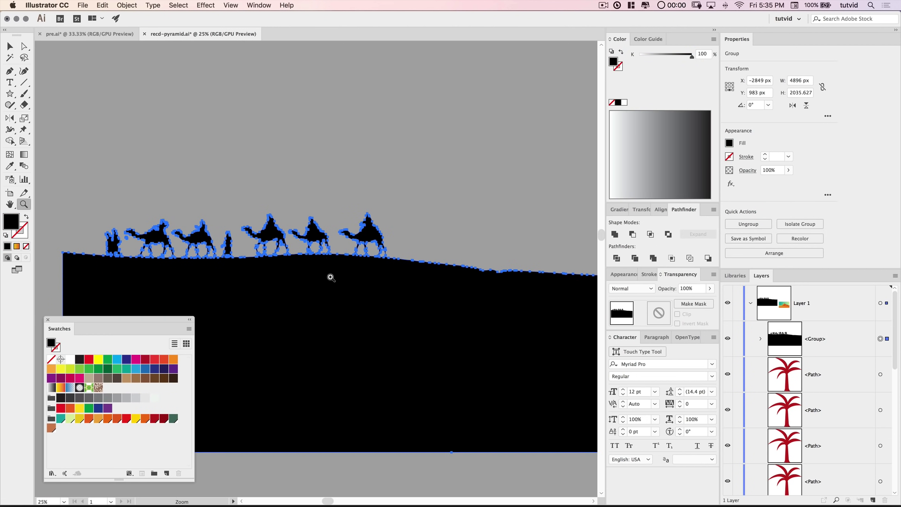
# - Deselect the caravan and draw a closed Pen path over most of the black ground, leaving the figures and a thin strip uncovered
pyautogui.hscroll(-5, 331, 278)
pyautogui.press('v')
pyautogui.click(376, 95)
pyautogui.scroll(-3, 373, 188)
pyautogui.hscroll(8, 327, 222)
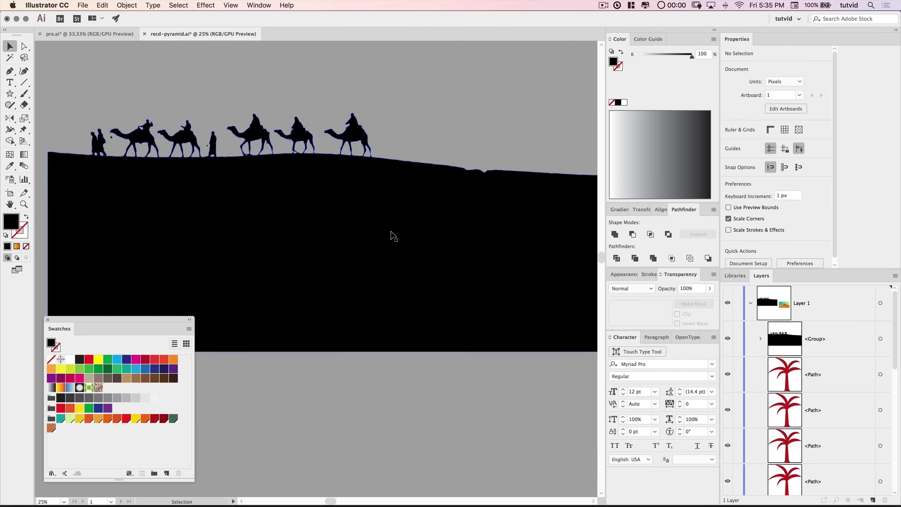
pyautogui.press('super+minus')
pyautogui.moveTo(366, 225); pyautogui.dragTo(382, 172)
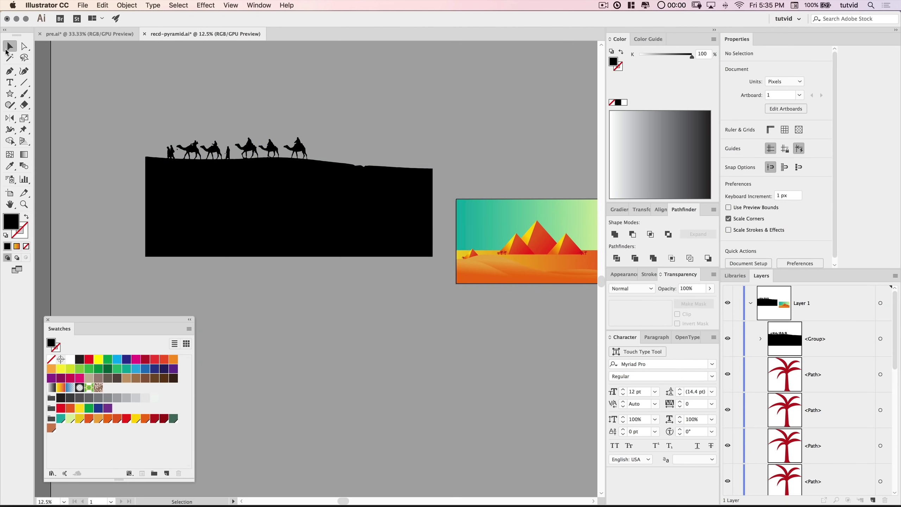
pyautogui.click(9, 71)
pyautogui.click(163, 138)
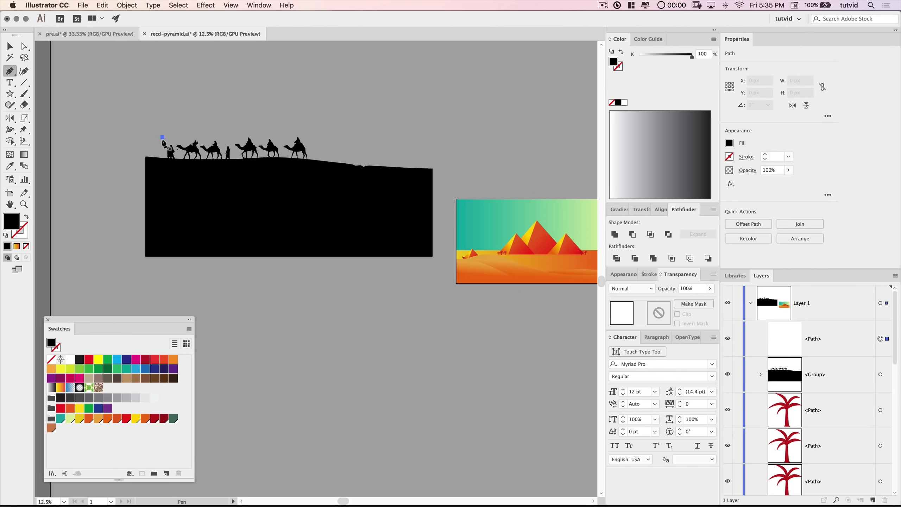
pyautogui.click(163, 163)
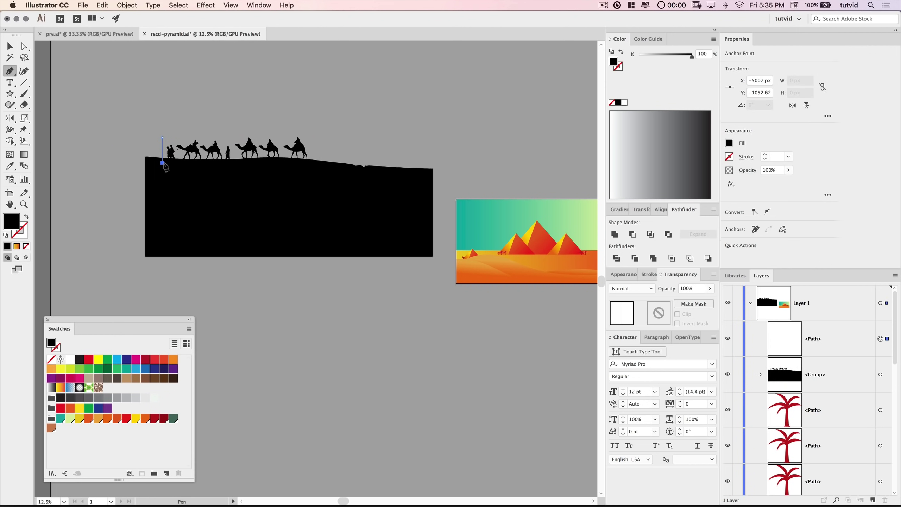
pyautogui.click(312, 165)
pyautogui.click(318, 152)
pyautogui.click(410, 168)
pyautogui.click(447, 161)
pyautogui.click(438, 266)
pyautogui.click(134, 266)
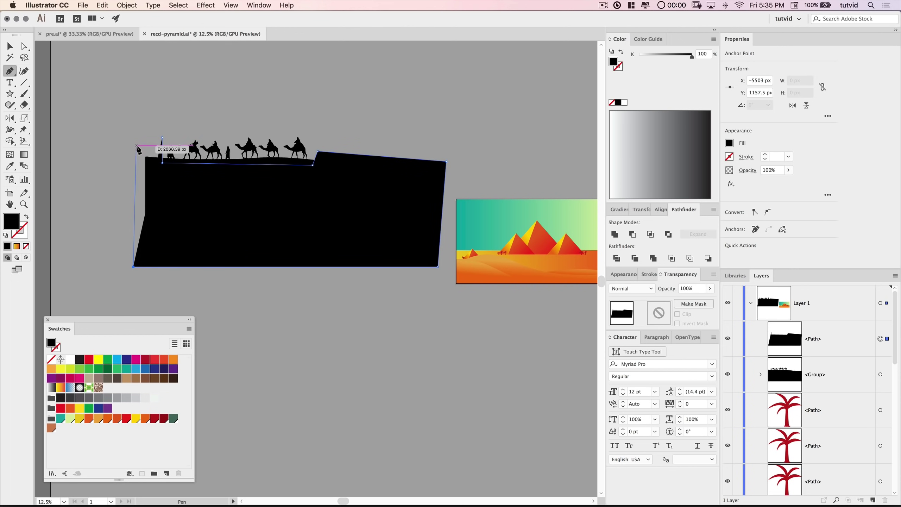
pyautogui.click(137, 144)
# - Subtract the drawn shape from the caravan silhouette with the Minus Front operation
pyautogui.press('v')
pyautogui.moveTo(199, 91); pyautogui.dragTo(306, 220)
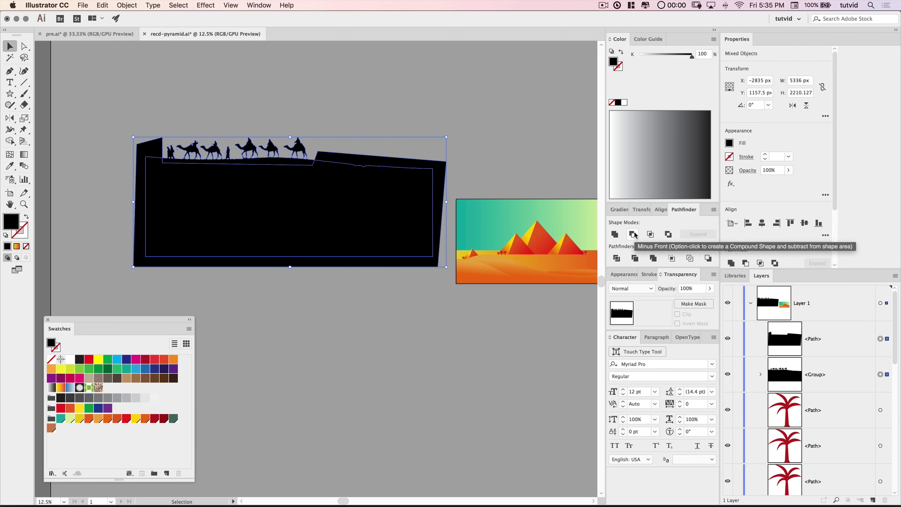
pyautogui.click(633, 234)
pyautogui.click(326, 214)
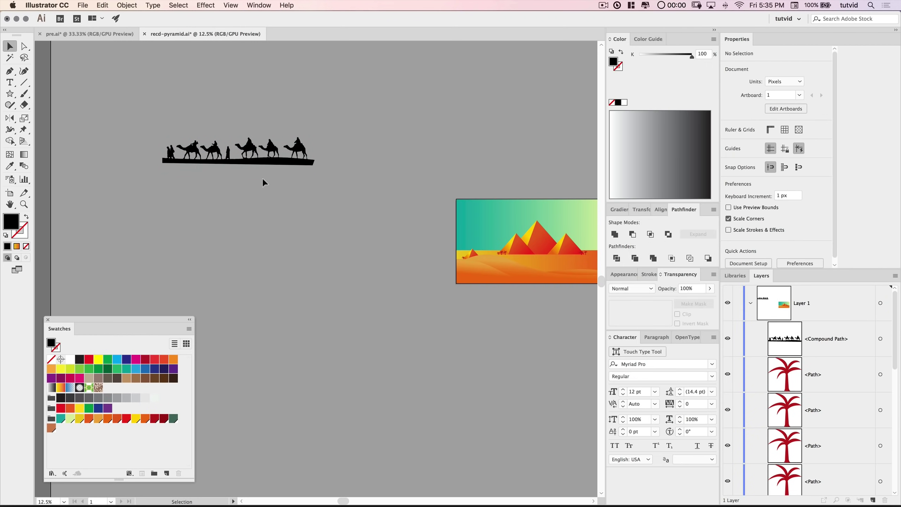
# - Turn off Smart Guides for tracing the remaining ground strip closely with the Pen tool
pyautogui.press('z')
pyautogui.click(261, 162)
pyautogui.click(254, 162)
pyautogui.click(378, 407)
pyautogui.click(379, 408)
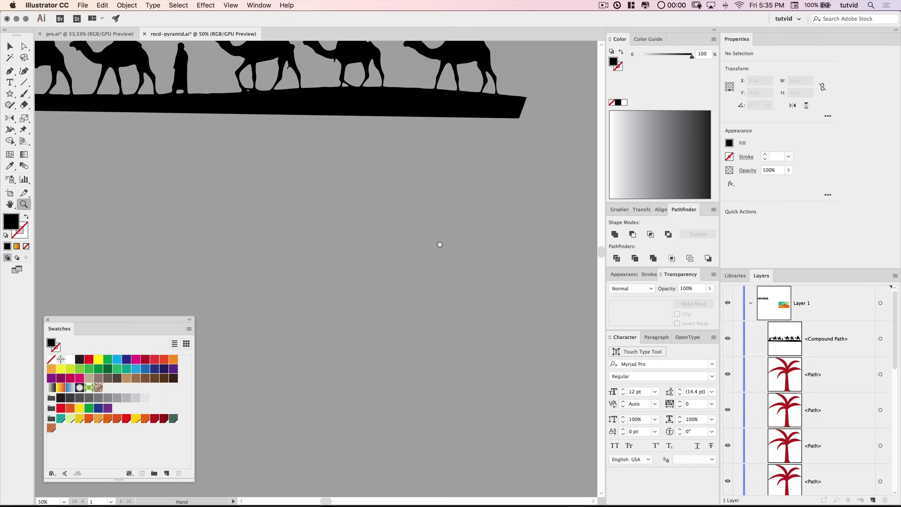
pyautogui.moveTo(339, 203); pyautogui.dragTo(545, 325)
pyautogui.hscroll(5, 328, 223)
pyautogui.scroll(-2, 328, 223)
pyautogui.click(10, 75)
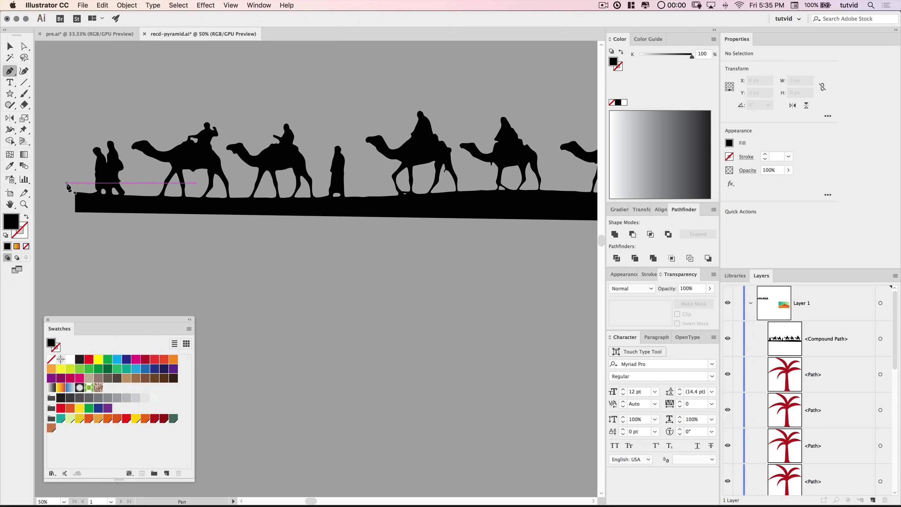
pyautogui.click(231, 5)
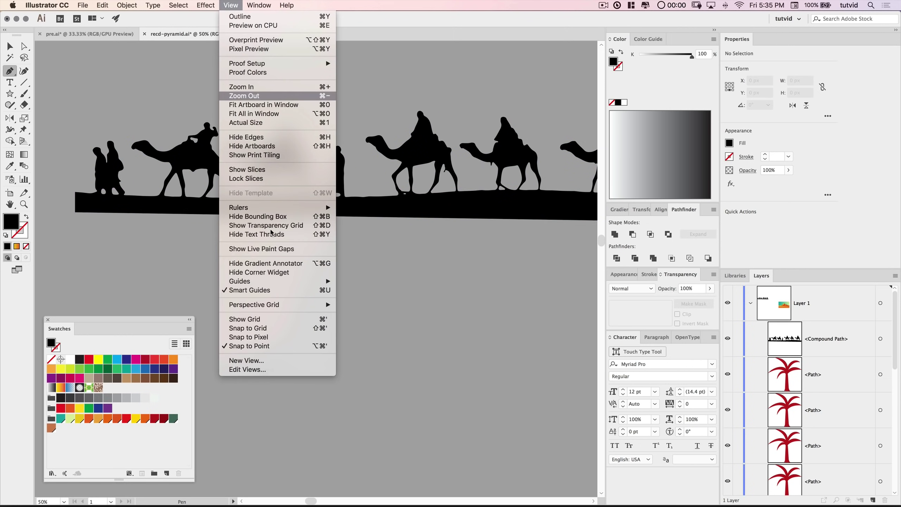
pyautogui.click(256, 291)
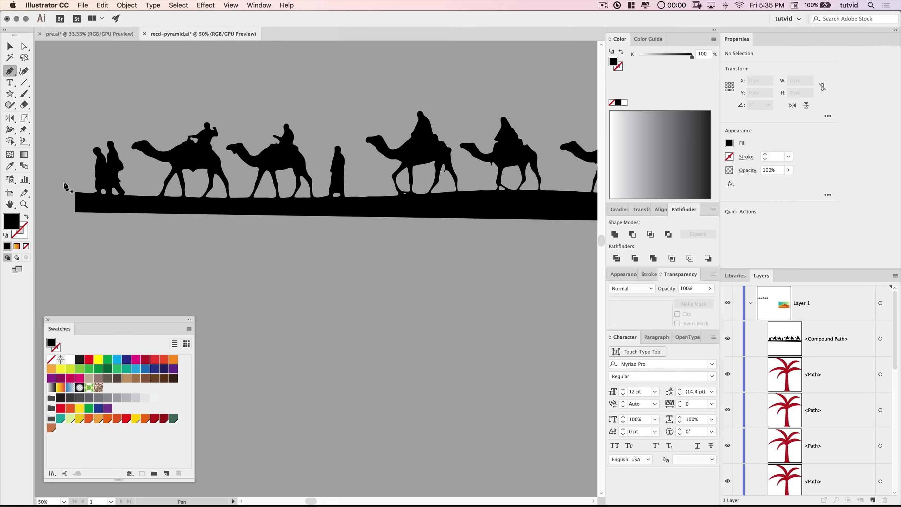
# - Start a Pen path along the ground strip's upper edge, beneath the walking pair and the first camel's feet
pyautogui.moveTo(83, 188); pyautogui.dragTo(99, 197)
pyautogui.click(147, 195)
pyautogui.click(232, 198)
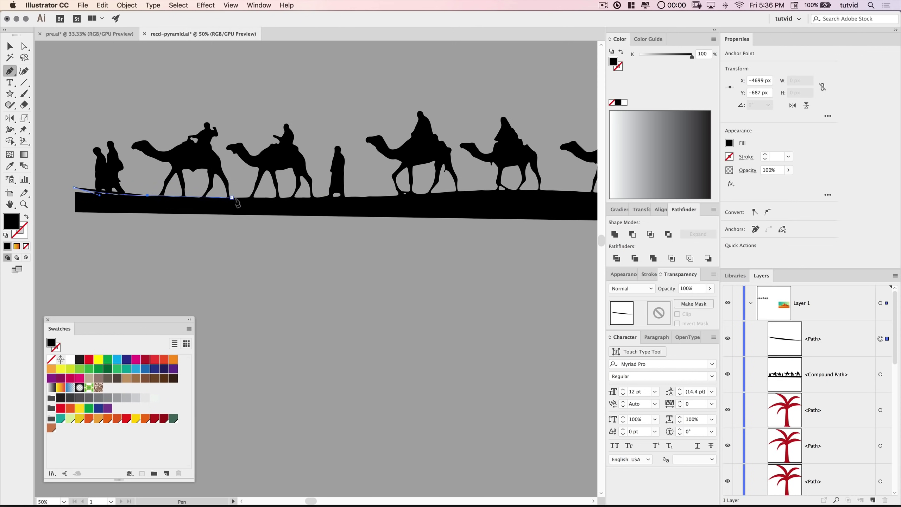
pyautogui.click(273, 198)
pyautogui.click(294, 197)
pyautogui.click(316, 195)
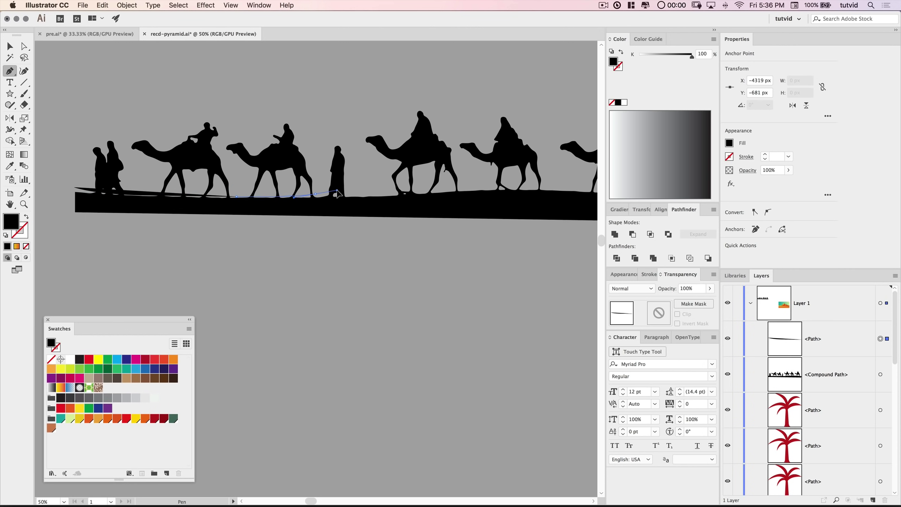
pyautogui.press('cmd+z')
pyautogui.press('cmd+z')
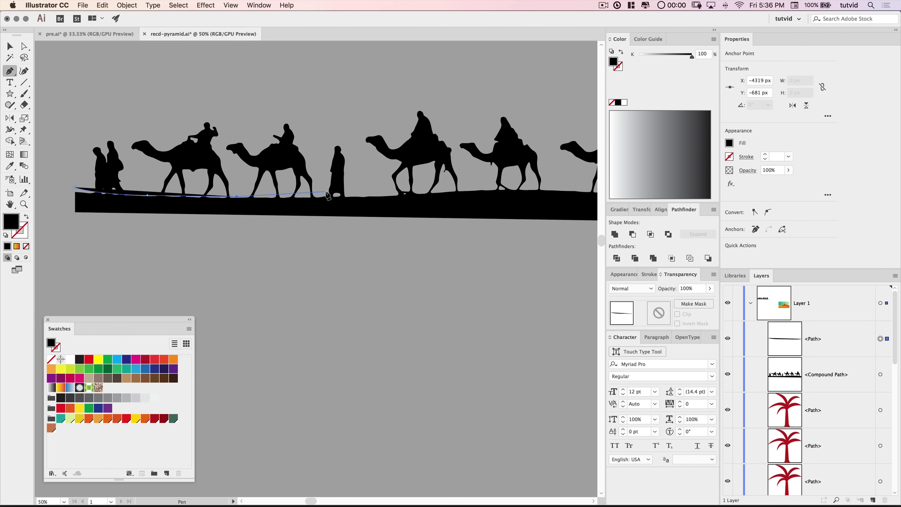
# - Continue the Pen path beneath the standing figure and the remaining camels' feet, closing it around the whole ground strip
pyautogui.click(327, 196)
pyautogui.moveTo(327, 196); pyautogui.dragTo(343, 195)
pyautogui.click(348, 195)
pyautogui.click(365, 197)
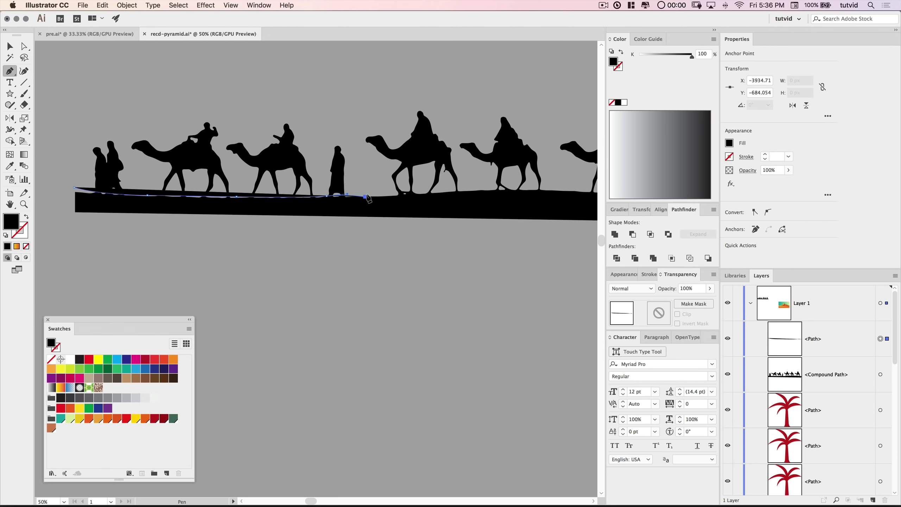
pyautogui.click(426, 191)
pyautogui.click(460, 192)
pyautogui.moveTo(441, 187); pyautogui.dragTo(461, 181)
# - Select the traced path with the caravan and subtract the ground strip using Minus Front
pyautogui.press('v')
pyautogui.moveTo(306, 270); pyautogui.dragTo(403, 321)
pyautogui.moveTo(276, 106); pyautogui.dragTo(422, 319)
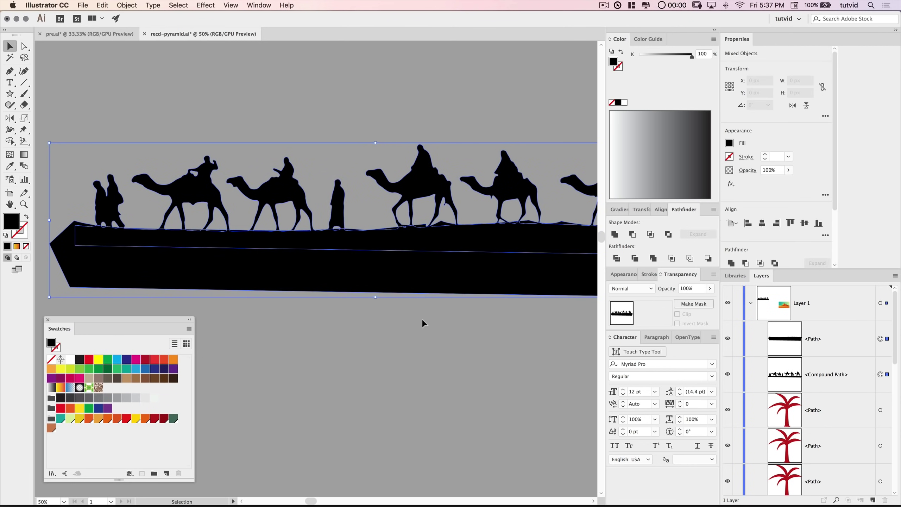
pyautogui.hscroll(5, 408, 313)
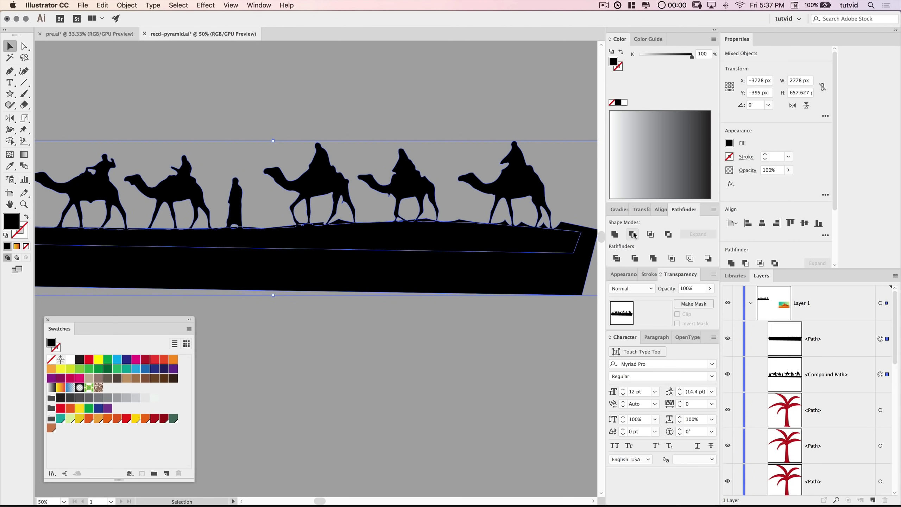
pyautogui.click(634, 235)
pyautogui.click(388, 276)
pyautogui.moveTo(388, 276); pyautogui.dragTo(398, 255)
# - Fill the caravan group with the dark red Camel Train swatch
pyautogui.press('super+minus')
pyautogui.press('super+minus')
pyautogui.scroll(-3, 277, 235)
pyautogui.hscroll(2, 277, 234)
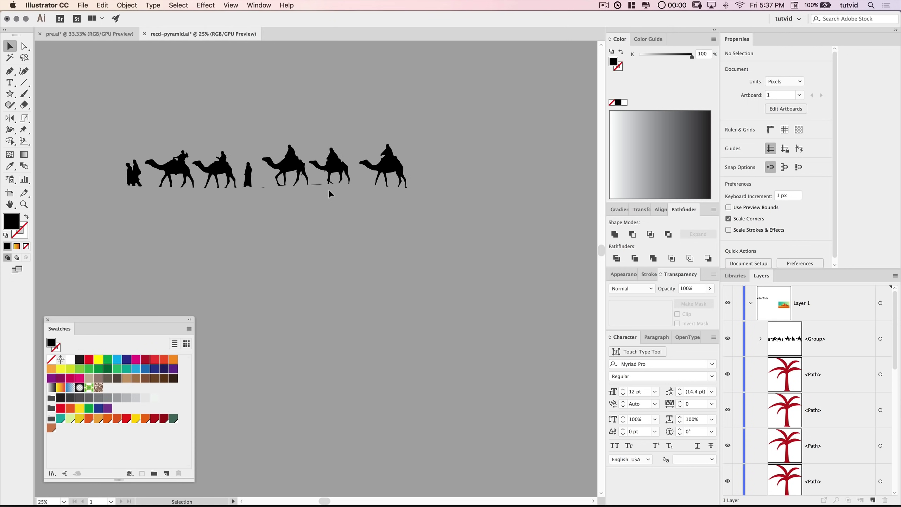
pyautogui.click(315, 183)
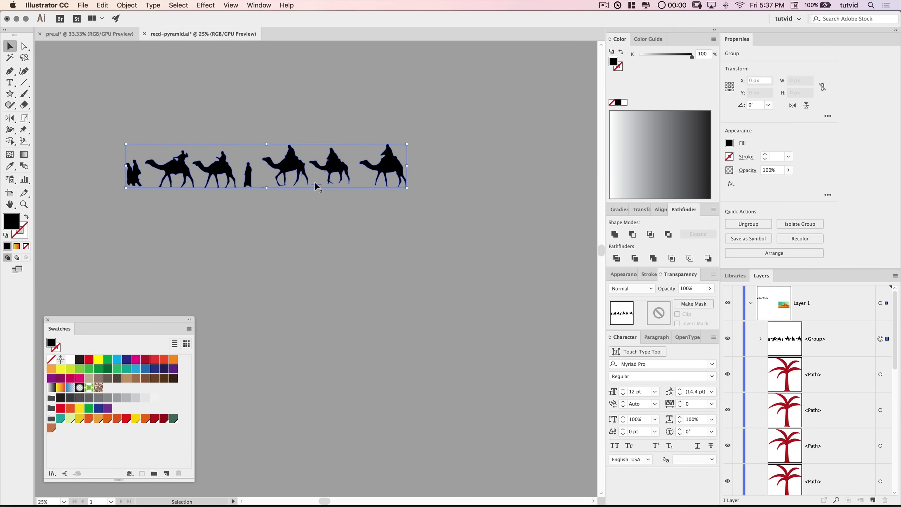
pyautogui.click(164, 419)
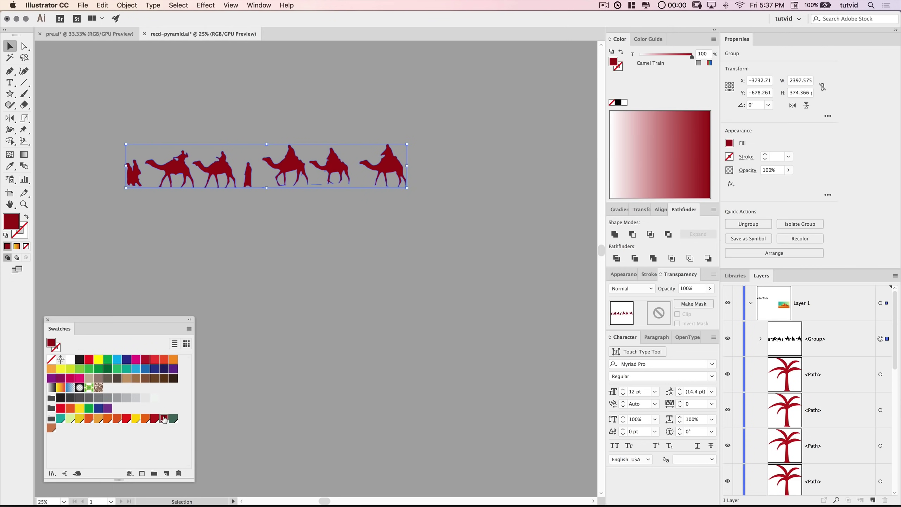
# - Move the caravan group onto the desert artboard, over the sand in front of the pyramids
pyautogui.moveTo(441, 334); pyautogui.dragTo(347, 329)
pyautogui.press('super+minus')
pyautogui.press('super+minus')
pyautogui.press('super+minus')
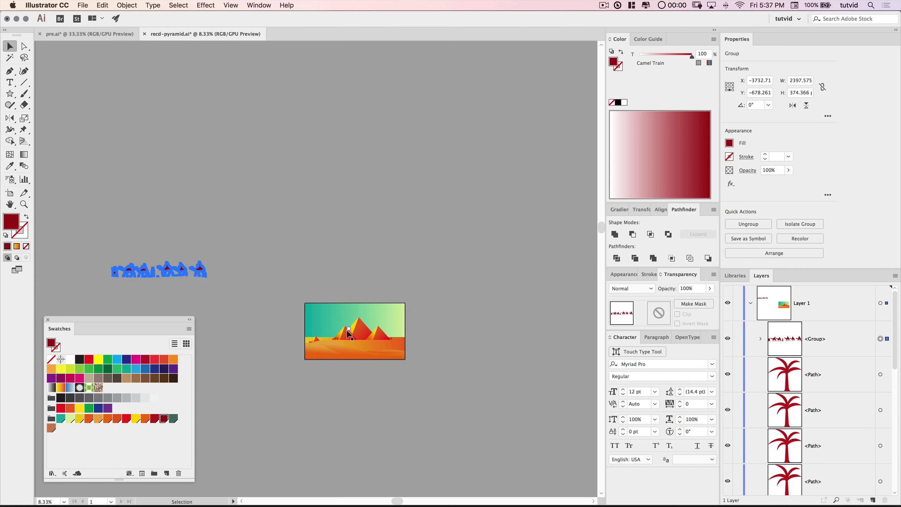
pyautogui.moveTo(204, 224); pyautogui.dragTo(225, 212)
pyautogui.moveTo(222, 248); pyautogui.dragTo(421, 320)
pyautogui.press('super+plus')
pyautogui.press('super+plus')
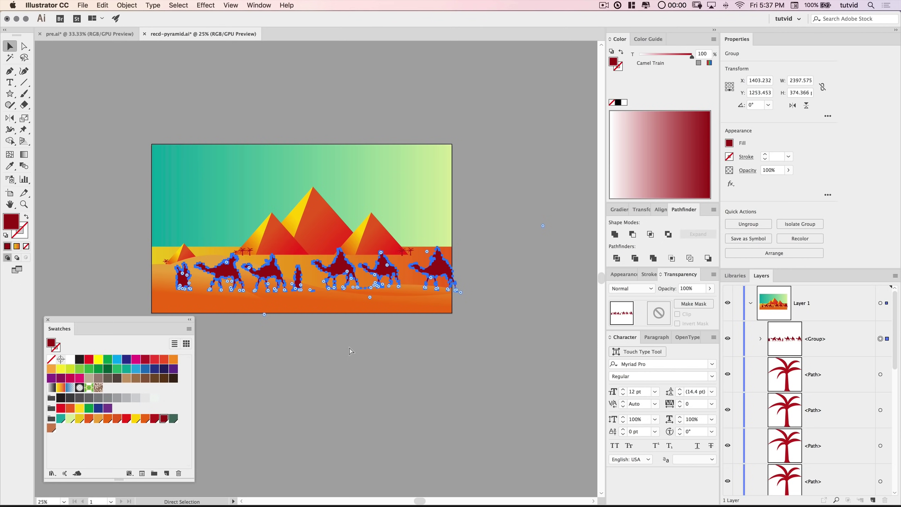
pyautogui.press('super+plus')
pyautogui.press('super+minus')
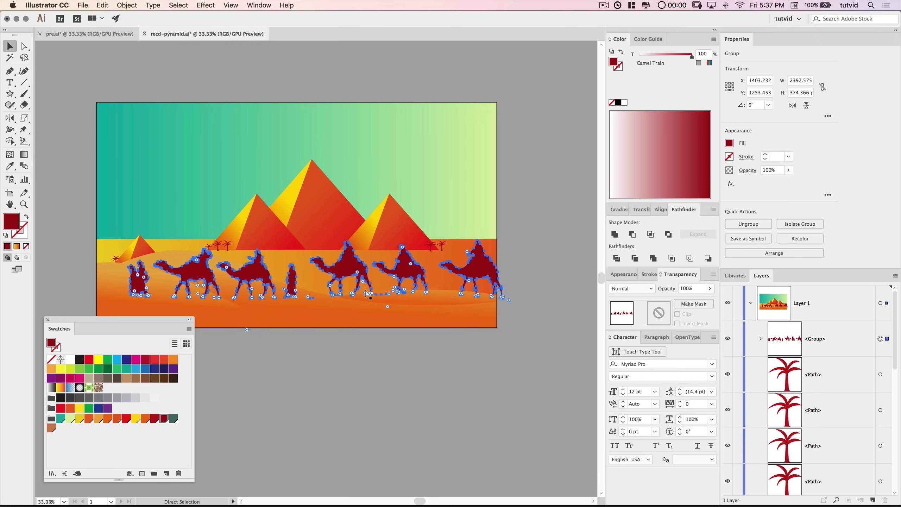
# - Scale the caravan down proportionally to about 580 px wide and place it on the sand below the right-hand pyramid
pyautogui.moveTo(457, 245); pyautogui.dragTo(394, 270)
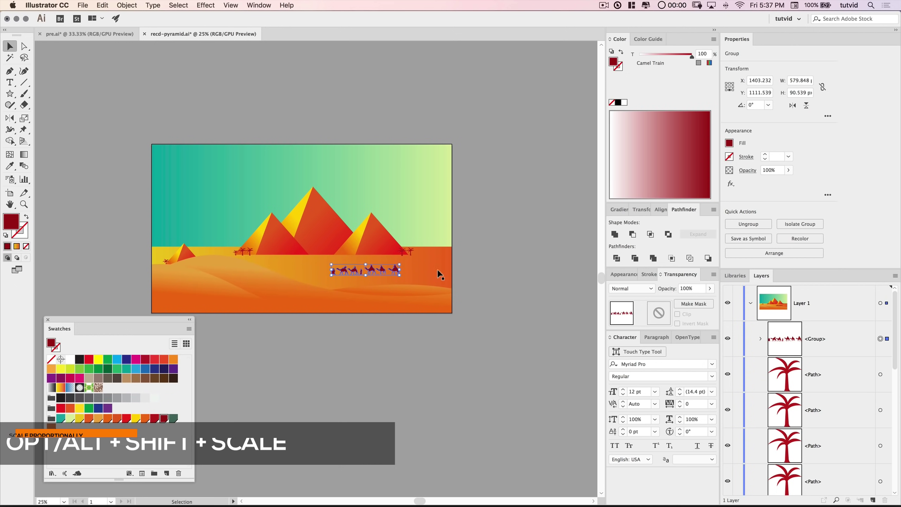
pyautogui.click(501, 276)
pyautogui.hscroll(-2, 501, 276)
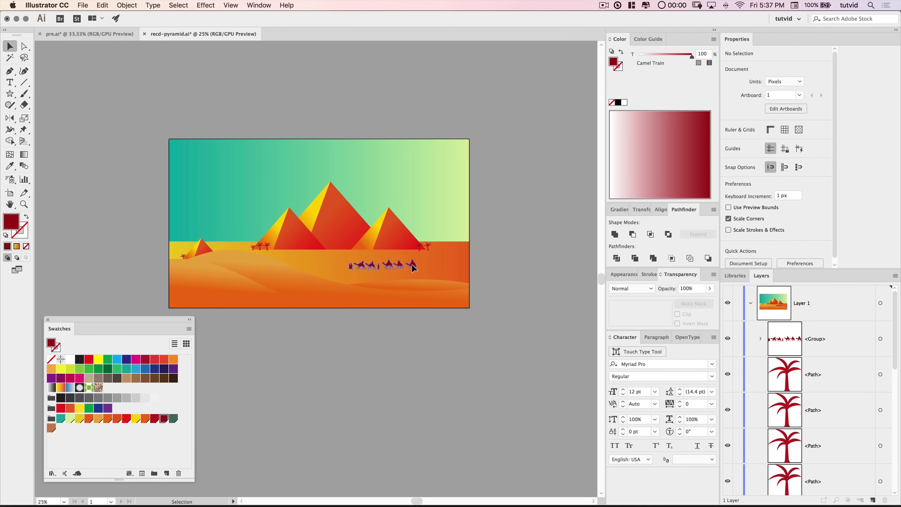
# - Shrink the caravan to about 416 px wide and shift it left toward the middle of the sand
pyautogui.click(413, 269)
pyautogui.moveTo(409, 261); pyautogui.dragTo(417, 248)
pyautogui.click(447, 282)
pyautogui.scroll(1, 458, 279)
pyautogui.press('space')
pyautogui.press('z')
pyautogui.click(403, 247)
pyautogui.press('space')
pyautogui.moveTo(316, 261); pyautogui.dragTo(412, 274)
pyautogui.press('v')
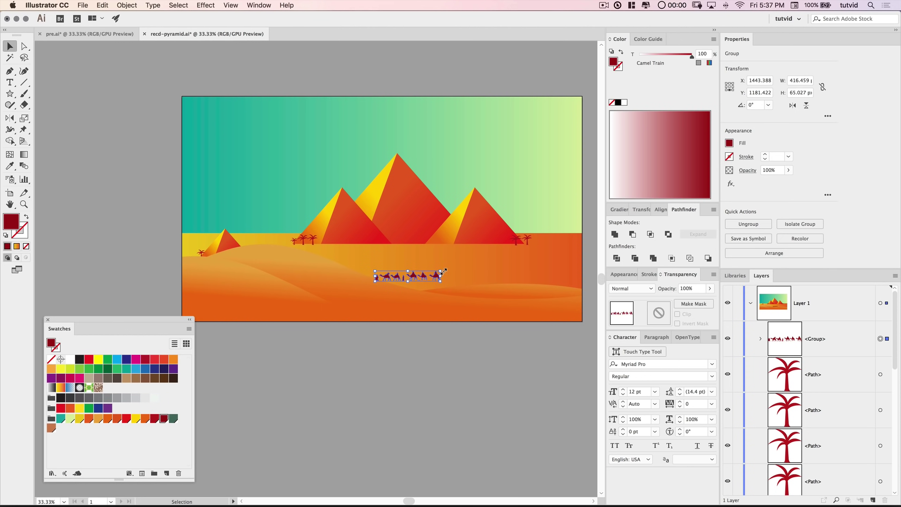
# - Rotate the caravan to about 344.6°, enlarge it to about 510 px wide, and nudge it onto the large dune's downward slope
pyautogui.moveTo(441, 276); pyautogui.dragTo(420, 286)
pyautogui.press('Up')
pyautogui.press('Up')
pyautogui.press('Up')
pyautogui.press('Up')
pyautogui.press('Up')
pyautogui.press('Up')
pyautogui.press('Up')
pyautogui.press('Up')
pyautogui.press('Right')
pyautogui.press('Right')
pyautogui.press('Right')
pyautogui.press('Right')
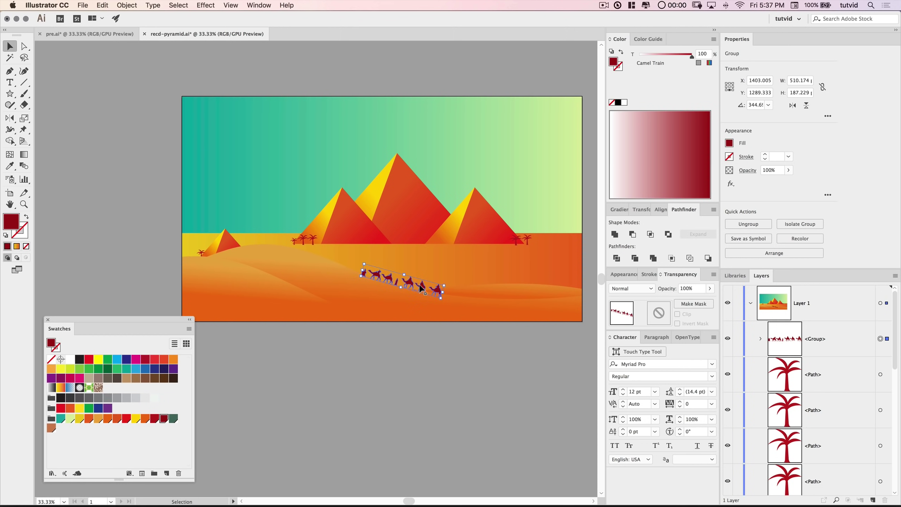
# - Examine the caravan's placement on the dune slope up close and within the whole artboard
pyautogui.click(450, 280)
pyautogui.press('z')
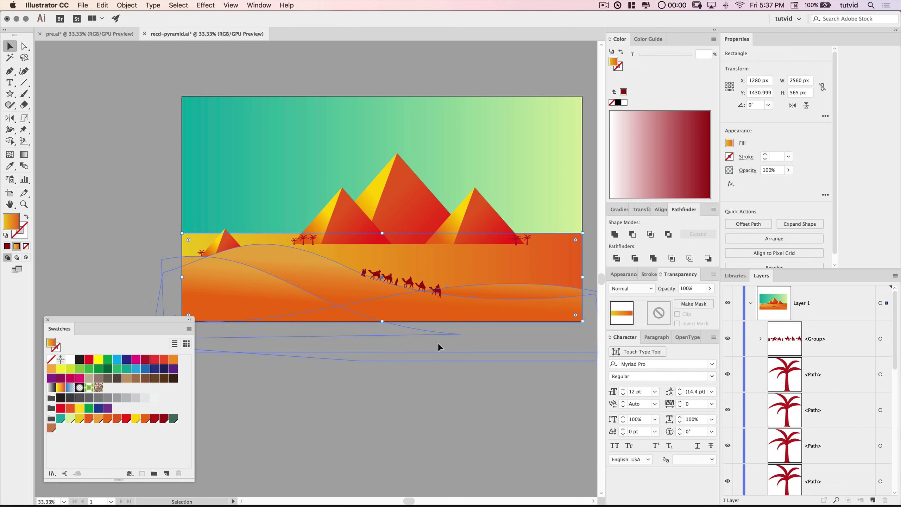
pyautogui.click(427, 288)
pyautogui.moveTo(302, 374); pyautogui.dragTo(378, 358)
pyautogui.press('v')
pyautogui.click(385, 390)
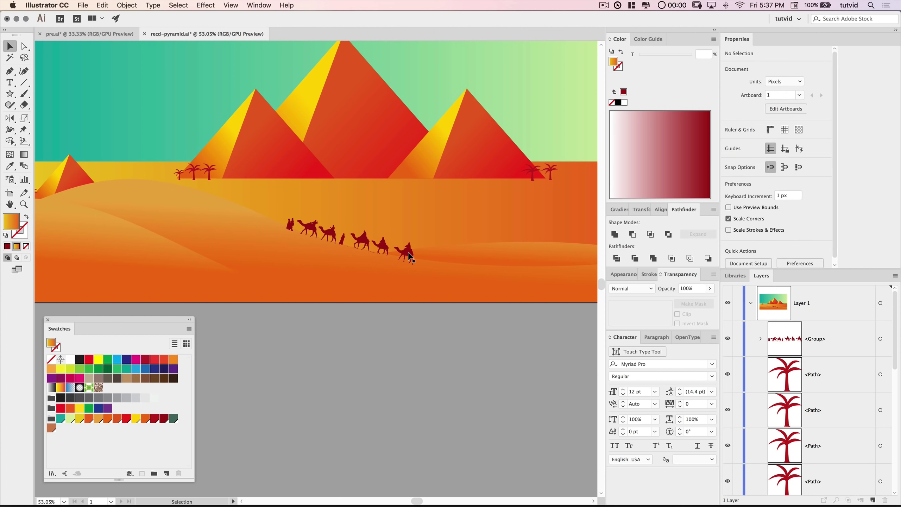
pyautogui.press('super+minus')
pyautogui.press('super+minus')
pyautogui.press('super+minus')
pyautogui.press('super+minus')
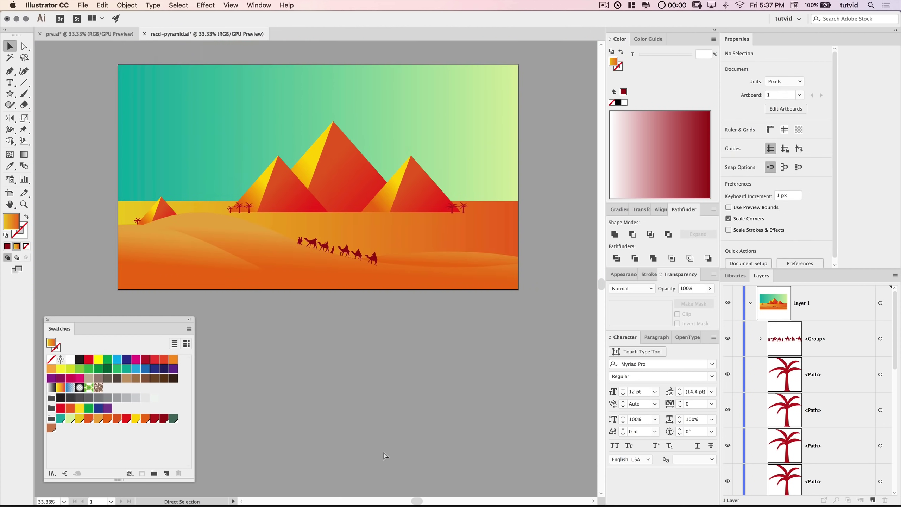
pyautogui.moveTo(330, 371); pyautogui.dragTo(359, 387)
pyautogui.press('super+equal')
pyautogui.press('super+equal')
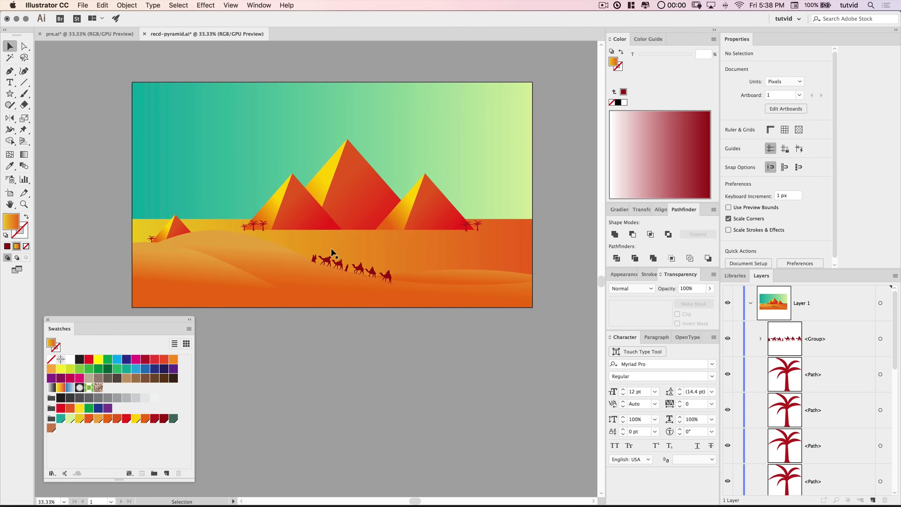
# - Delete the stray sliver of leftover ground between the third and fourth camels with the Direct Selection tool
pyautogui.press('z')
pyautogui.click(361, 274)
pyautogui.click(361, 274)
pyautogui.click(361, 274)
pyautogui.moveTo(173, 254); pyautogui.dragTo(382, 250)
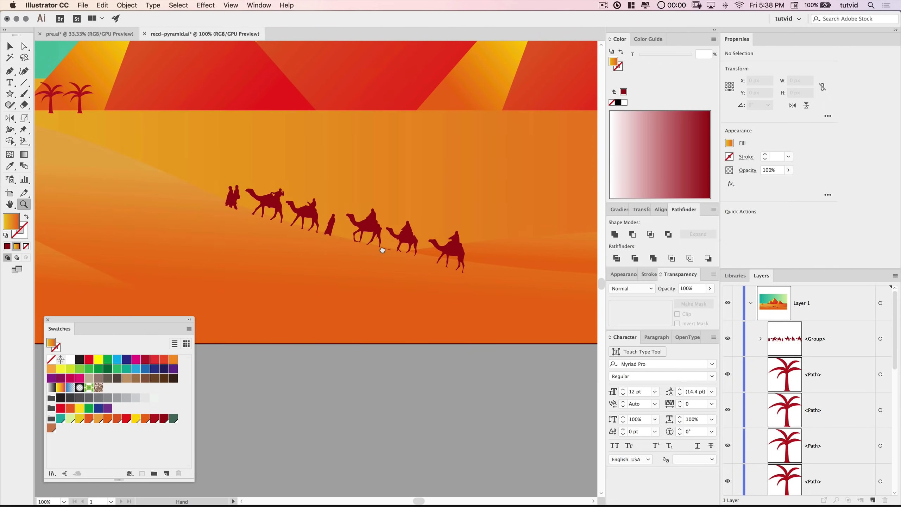
pyautogui.click(355, 255)
pyautogui.click(355, 255)
pyautogui.click(355, 255)
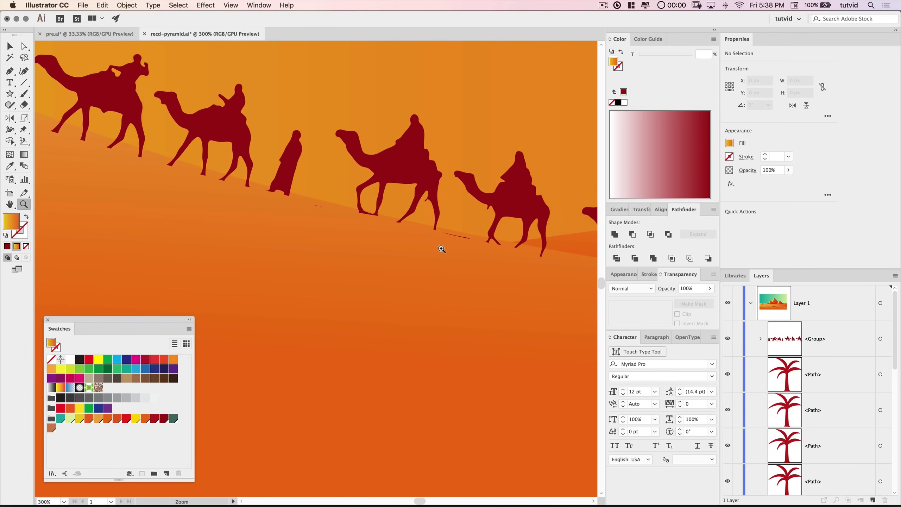
pyautogui.press('a')
pyautogui.click(461, 237)
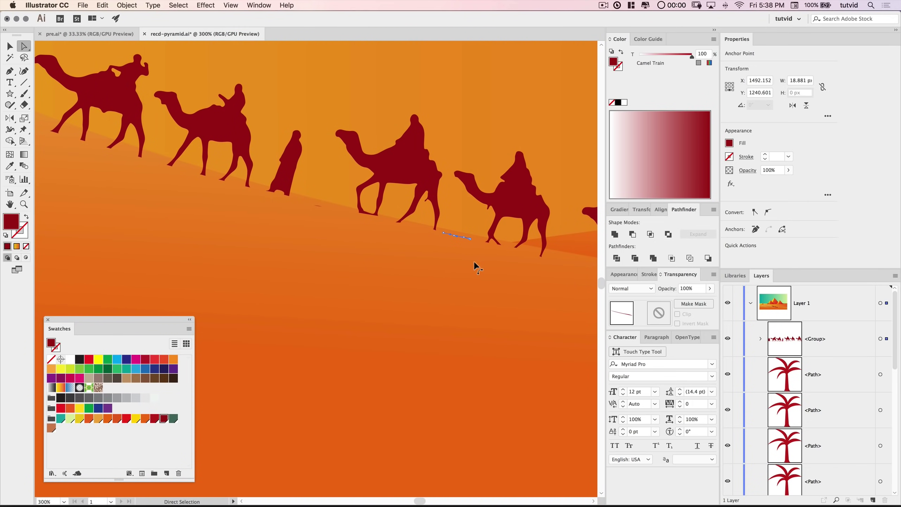
pyautogui.click(461, 273)
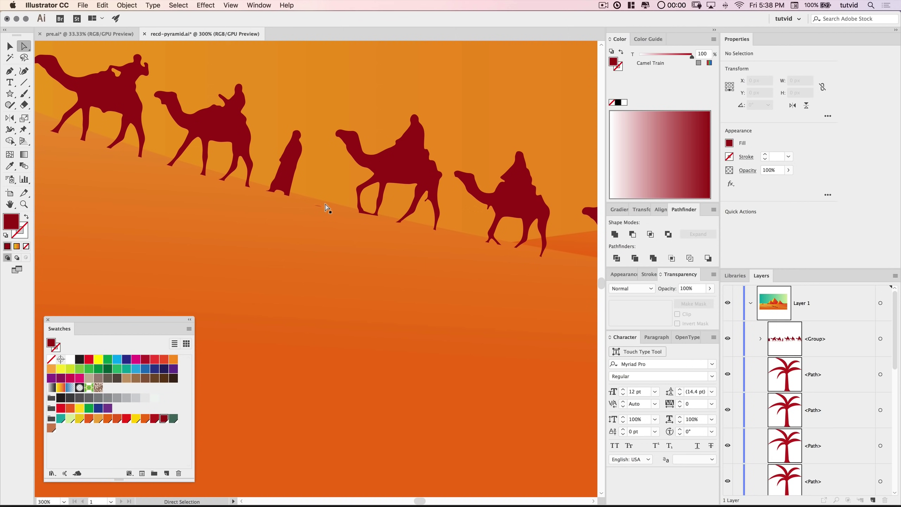
# - Examine the cleaned-up camel caravan on the dune, both up close and within the whole artboard
pyautogui.press('super+1')
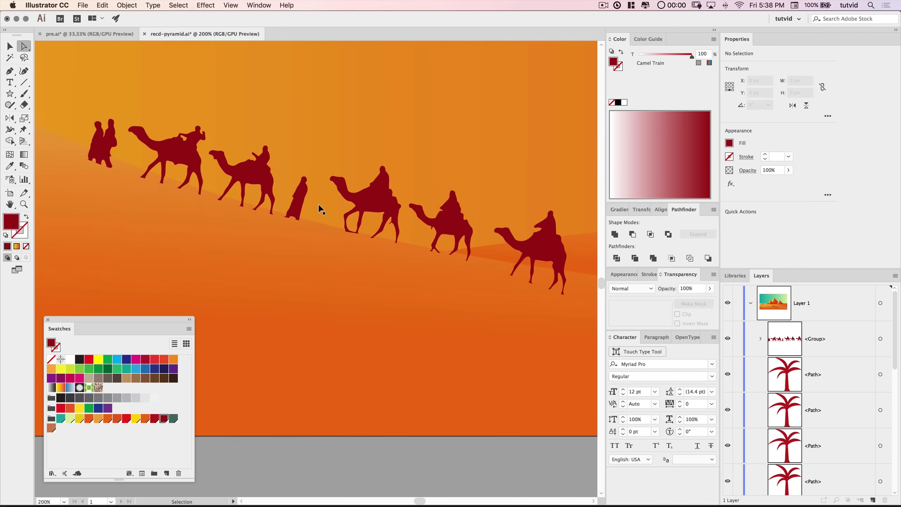
pyautogui.press('super+minus')
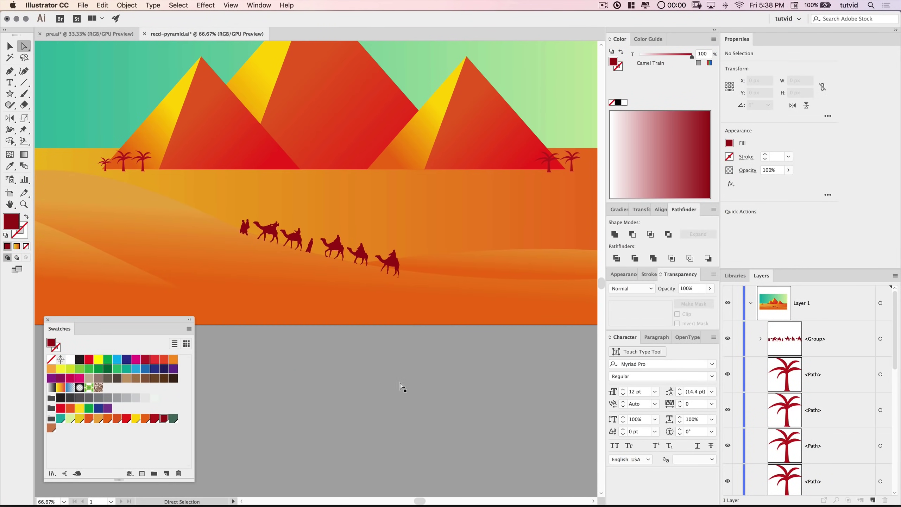
pyautogui.click(402, 387)
pyautogui.click(342, 440)
pyautogui.press('v')
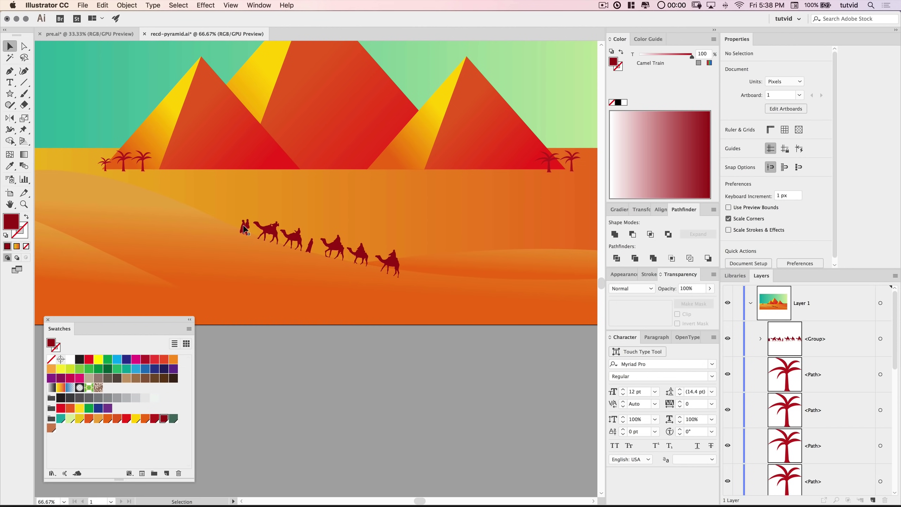
pyautogui.press('super+minus')
pyautogui.press('super+minus')
pyautogui.hscroll(-3, 308, 238)
pyautogui.scroll(2, 308, 238)
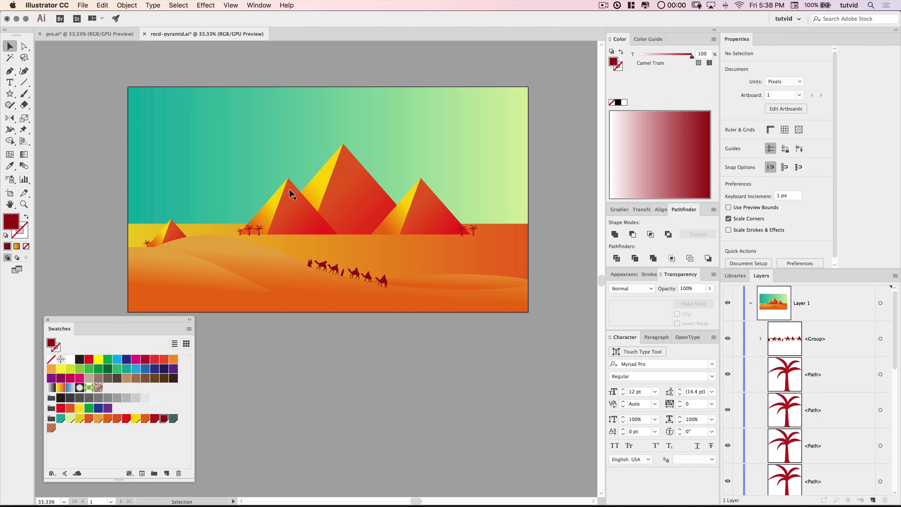
pyautogui.moveTo(289, 190); pyautogui.dragTo(317, 198)
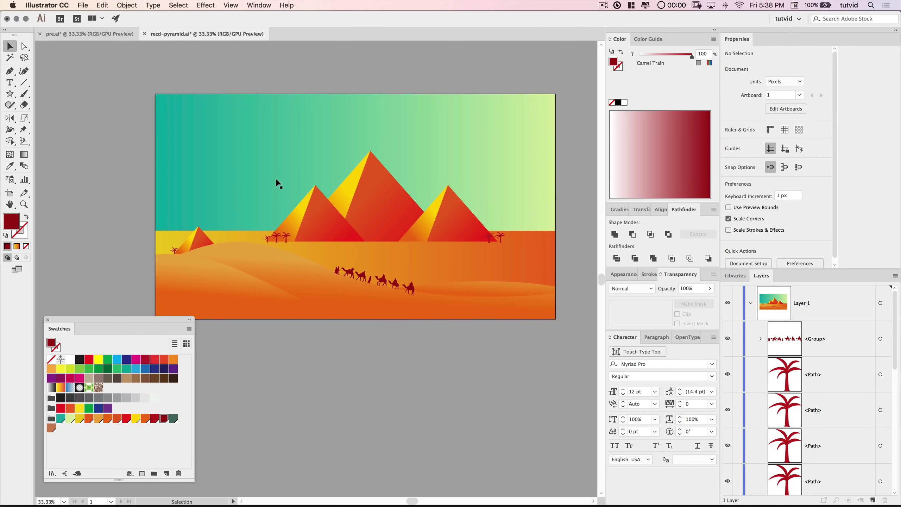
# - Place the castle photo from the project's Finder folder on the empty canvas to the left of the artboard
pyautogui.press('super+minus')
pyautogui.moveTo(278, 184); pyautogui.dragTo(469, 192)
pyautogui.press('super+Tab')
pyautogui.click(340, 363)
pyautogui.moveTo(291, 326); pyautogui.dragTo(276, 169)
pyautogui.click(410, 132)
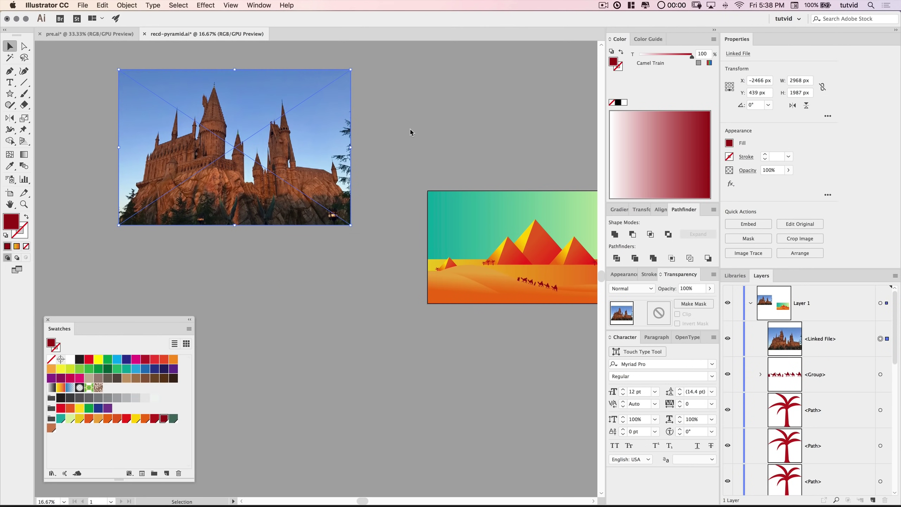
# - Trace the castle photo with the Black and White Logo preset and expand the tracing into paths
pyautogui.click(748, 254)
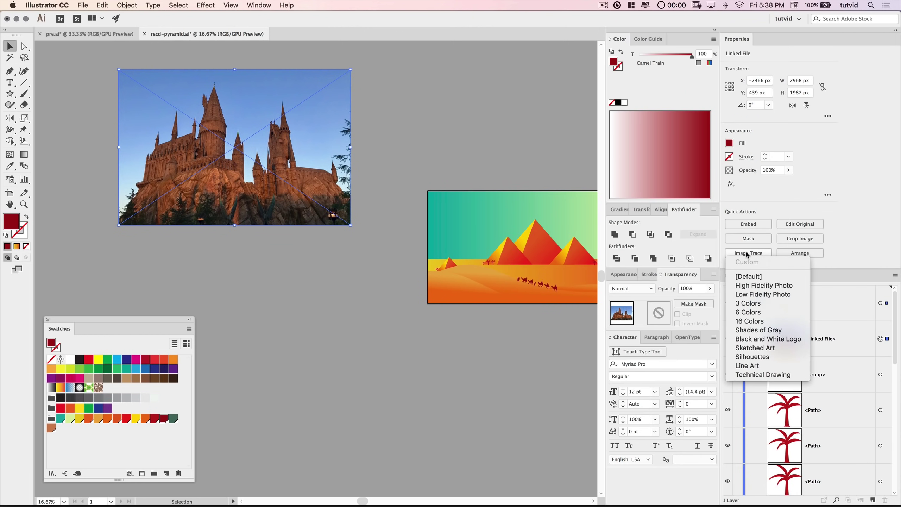
pyautogui.click(753, 339)
pyautogui.click(404, 140)
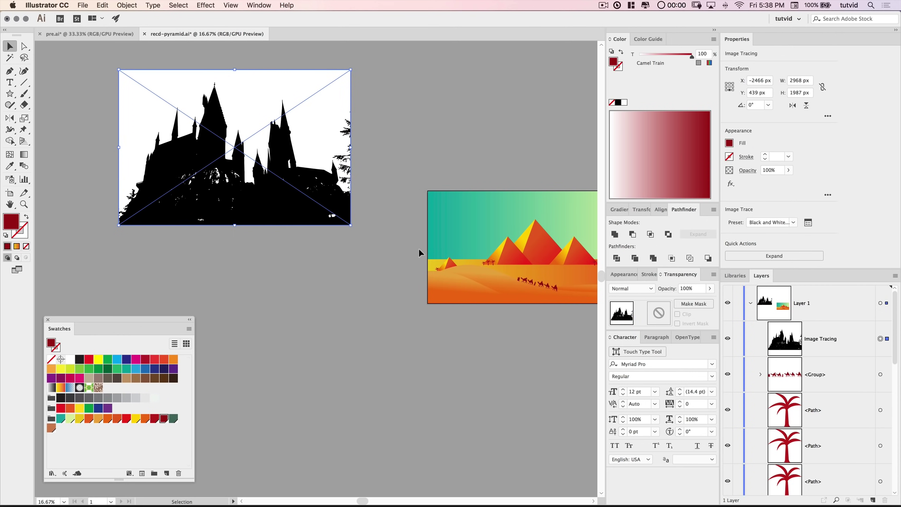
pyautogui.click(773, 255)
pyautogui.click(384, 110)
pyautogui.click(295, 92)
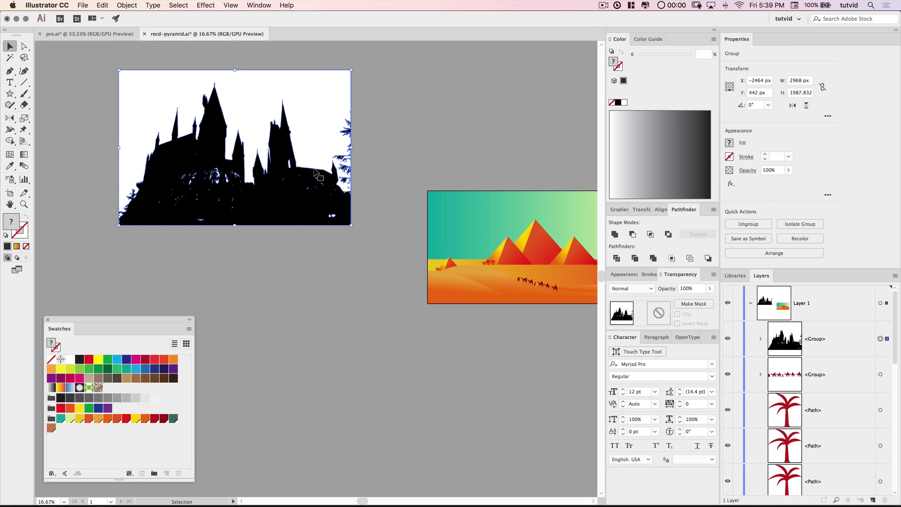
# - Ungroup the expanded castle tracing and delete its white background
pyautogui.click(107, 4)
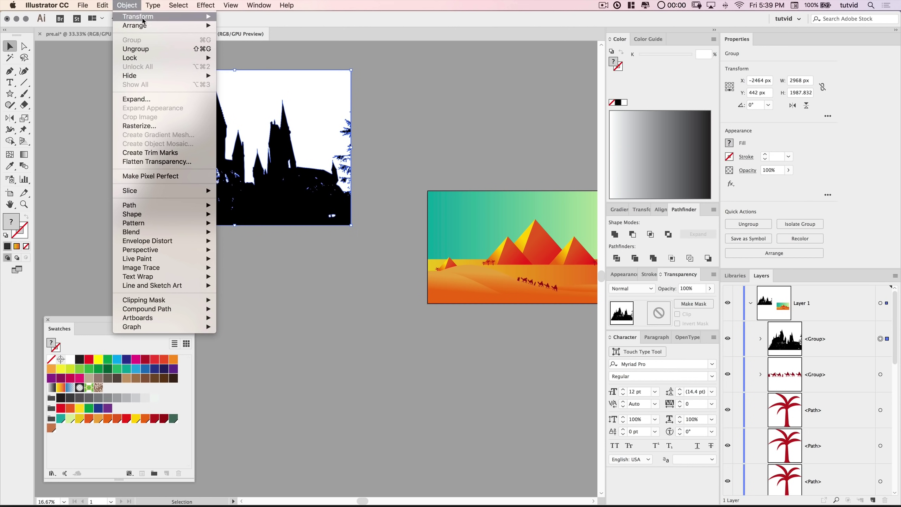
pyautogui.click(142, 50)
pyautogui.click(393, 68)
pyautogui.click(319, 84)
pyautogui.press('Delete')
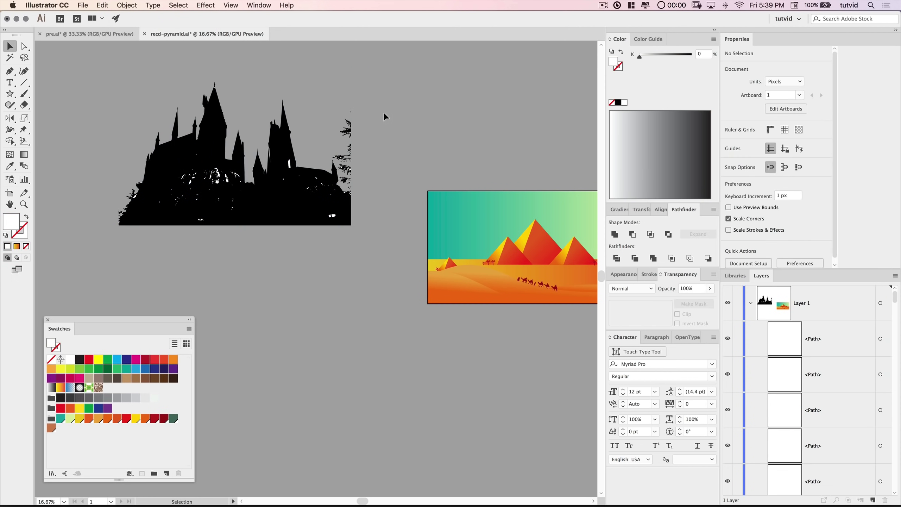
# - Delete the loose tree fragments at the right edge of the castle silhouette
pyautogui.click(344, 179)
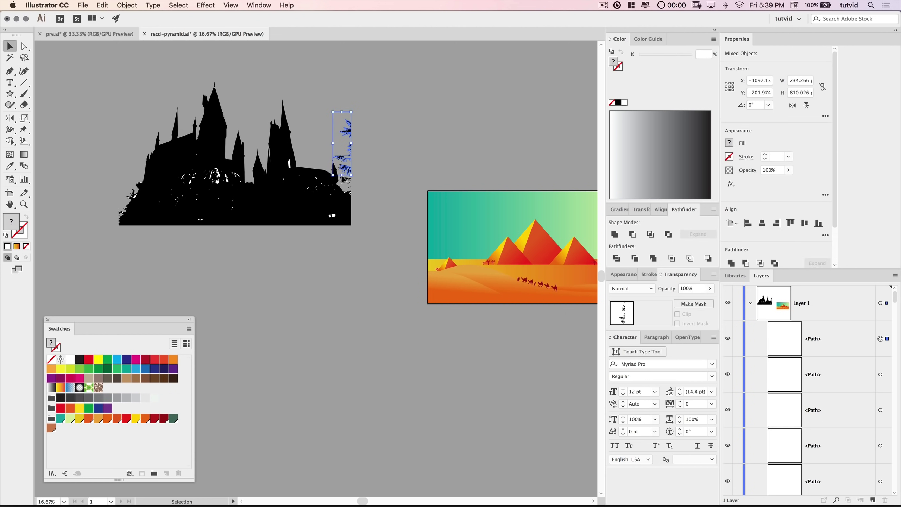
pyautogui.press('Delete')
pyautogui.click(340, 179)
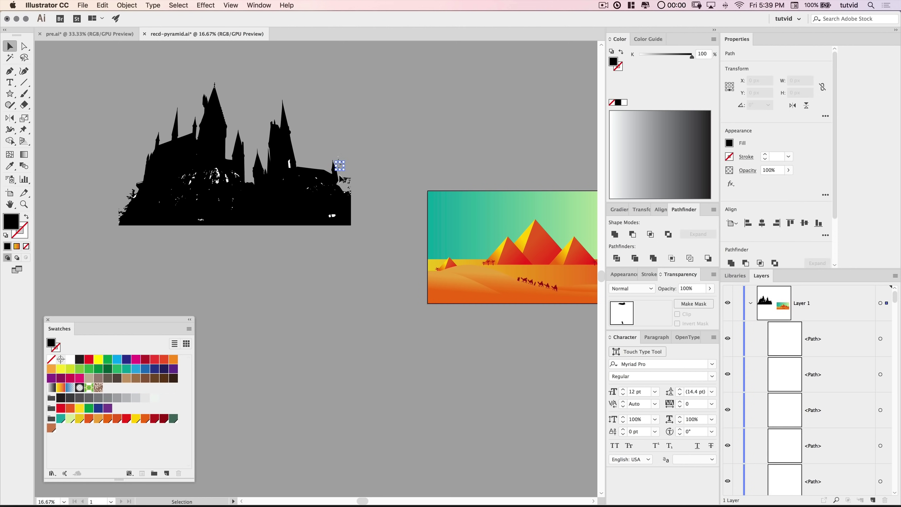
pyautogui.click(417, 229)
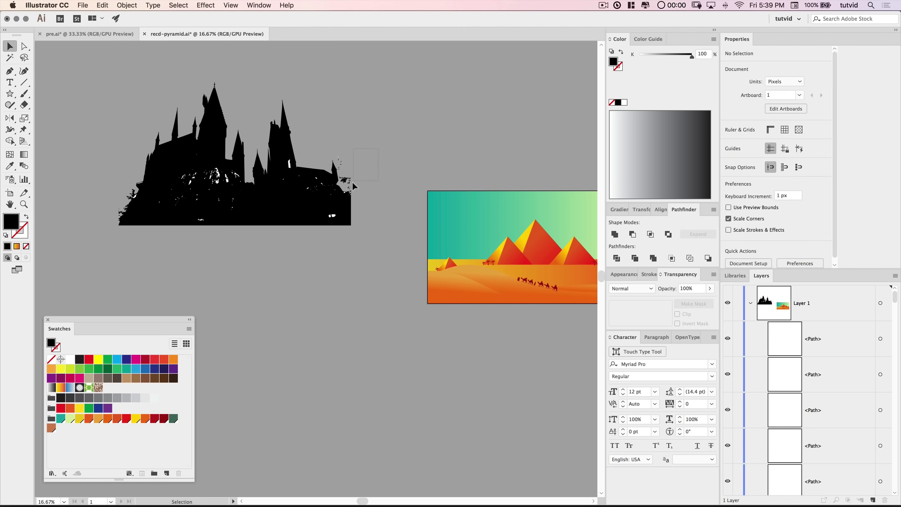
pyautogui.click(343, 179)
pyautogui.press('Delete')
# - Move the castle silhouette away from the leftover white and black specks, delete the specks, and move the castle back up
pyautogui.moveTo(265, 161); pyautogui.dragTo(364, 352)
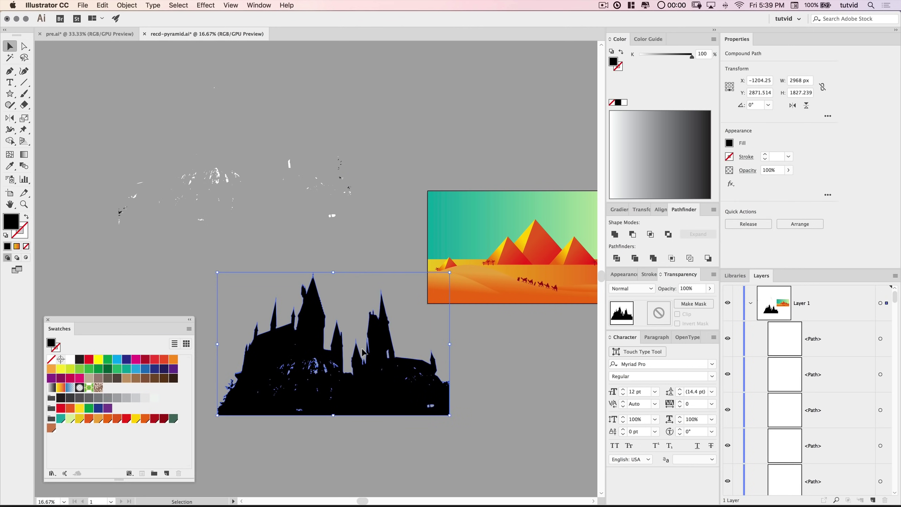
pyautogui.moveTo(362, 405); pyautogui.dragTo(385, 440)
pyautogui.click(266, 253)
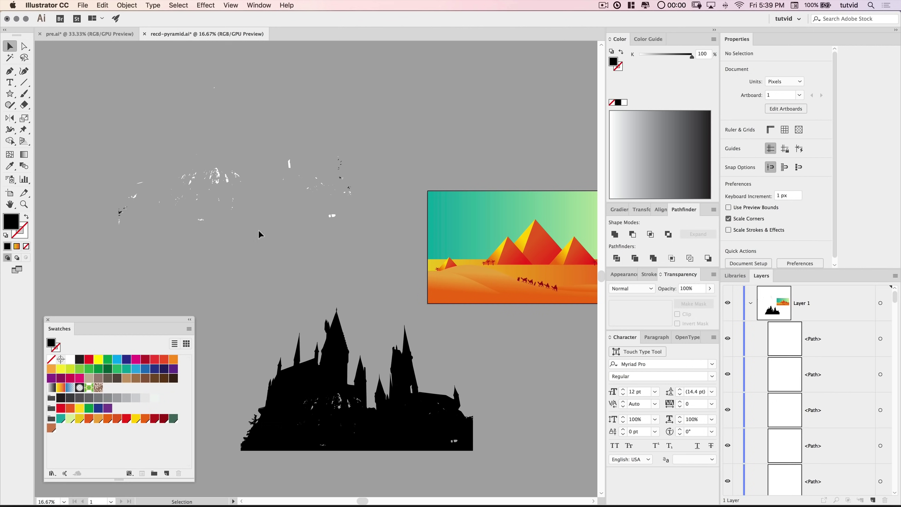
pyautogui.moveTo(347, 198); pyautogui.dragTo(389, 254)
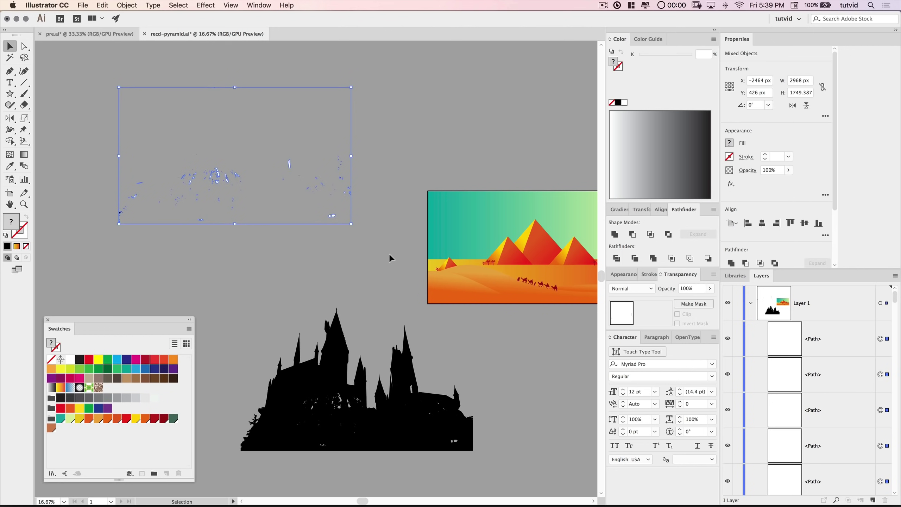
pyautogui.press('Delete')
pyautogui.moveTo(394, 450); pyautogui.dragTo(237, 203)
pyautogui.click(265, 264)
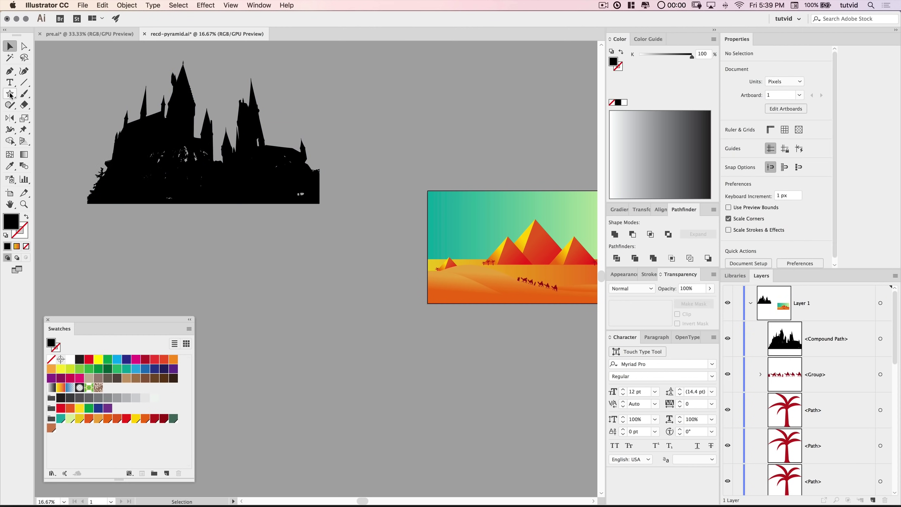
# - Cut a flat base on the castle by subtracting a rectangle about 3725 px wide with Minus Front, and shift the castle up and right
pyautogui.moveTo(9, 93); pyautogui.dragTo(38, 95)
pyautogui.click(52, 97)
pyautogui.moveTo(64, 232); pyautogui.dragTo(356, 177)
pyautogui.press('v')
pyautogui.moveTo(331, 108); pyautogui.dragTo(254, 224)
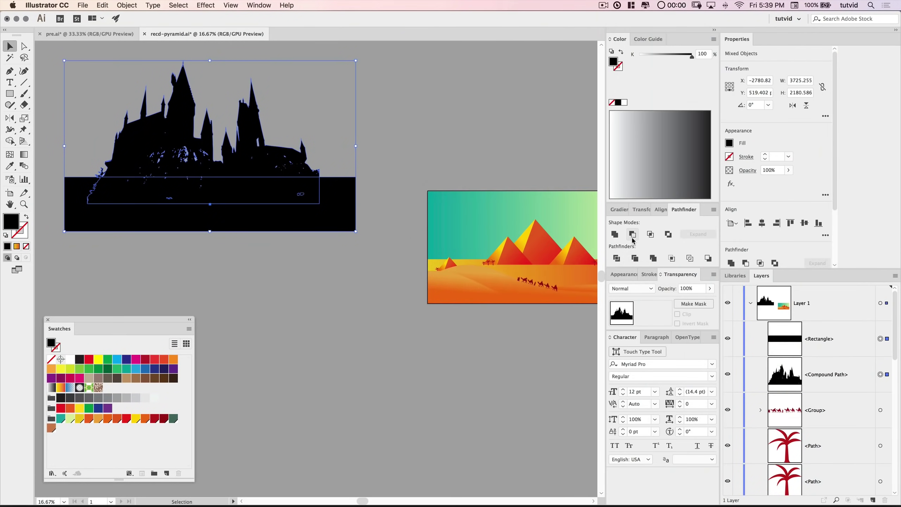
pyautogui.click(633, 235)
pyautogui.click(273, 234)
pyautogui.moveTo(252, 166); pyautogui.dragTo(319, 127)
pyautogui.click(313, 205)
# - Place the red mosque photo from the Finder folder on the canvas to the left of the artboard
pyautogui.moveTo(326, 161); pyautogui.dragTo(326, 204)
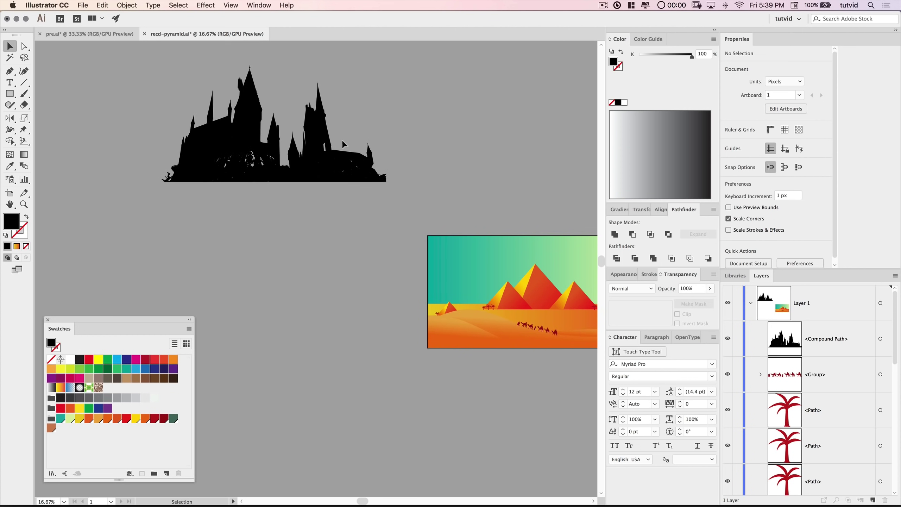
pyautogui.moveTo(304, 242); pyautogui.dragTo(341, 210)
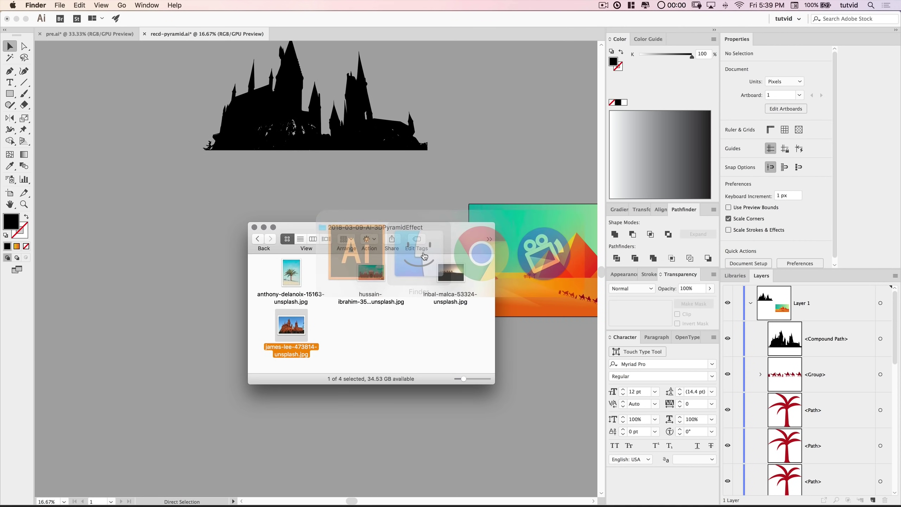
pyautogui.click(370, 321)
pyautogui.click(376, 276)
pyautogui.moveTo(376, 276); pyautogui.dragTo(213, 273)
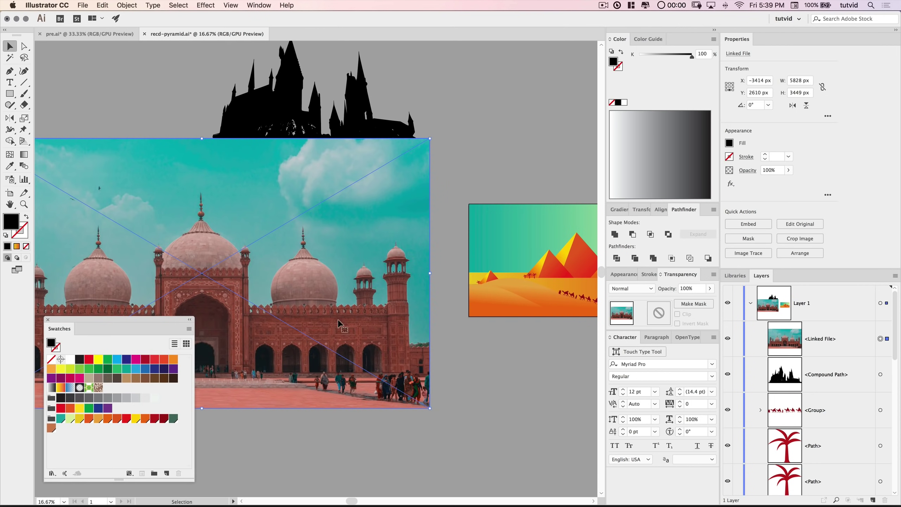
# - Move the mosque photo down and right, clear of the castle silhouette and beside the artboard
pyautogui.press('super+minus')
pyautogui.press('super+minus')
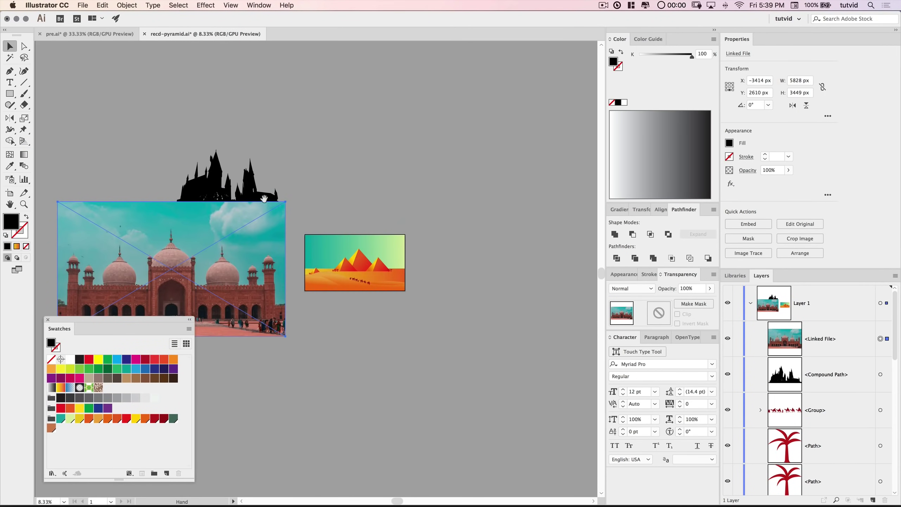
pyautogui.hscroll(-10, 431, 251)
pyautogui.scroll(-3, 431, 251)
pyautogui.moveTo(417, 225); pyautogui.dragTo(431, 254)
pyautogui.scroll(-1, 415, 202)
pyautogui.press('super+plus')
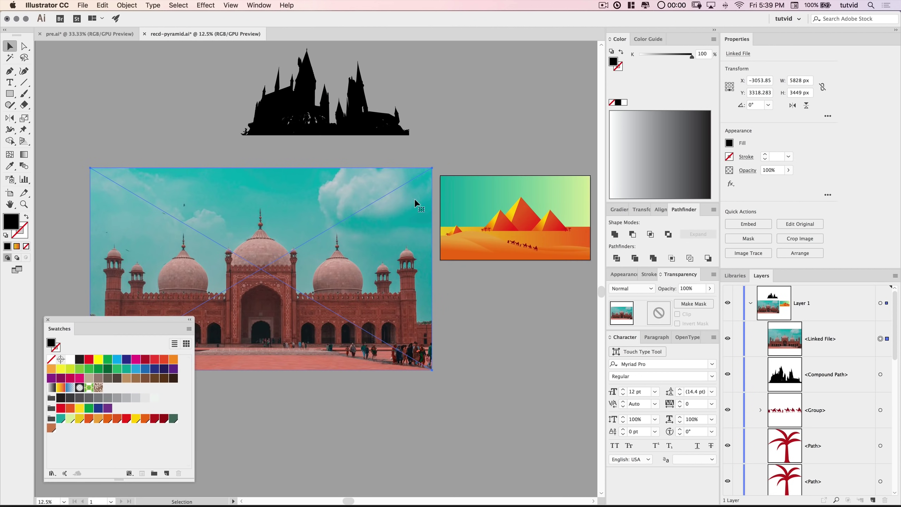
pyautogui.hscroll(-5, 416, 201)
pyautogui.scroll(-3, 416, 201)
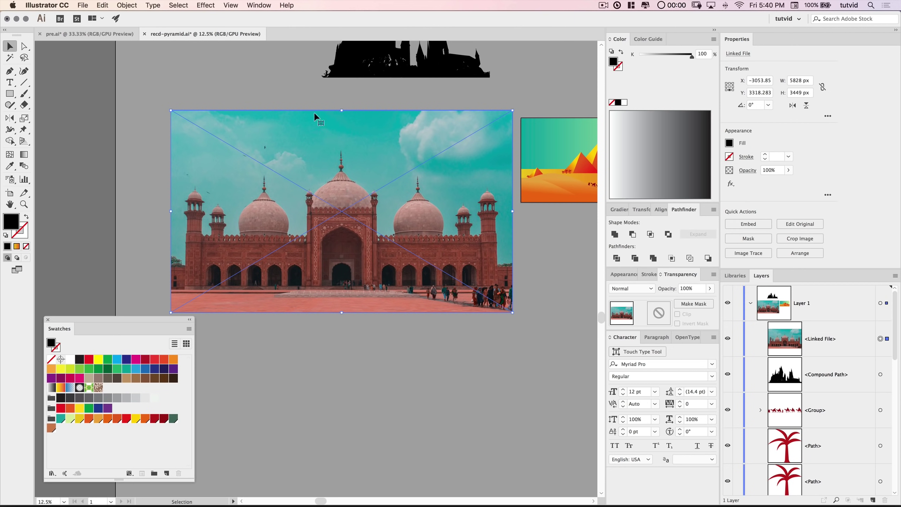
# - Draw a black rectangle about 3048 by 3880 px over the mosque photo's right half and delete it
pyautogui.click(13, 93)
pyautogui.moveTo(520, 98); pyautogui.dragTo(342, 325)
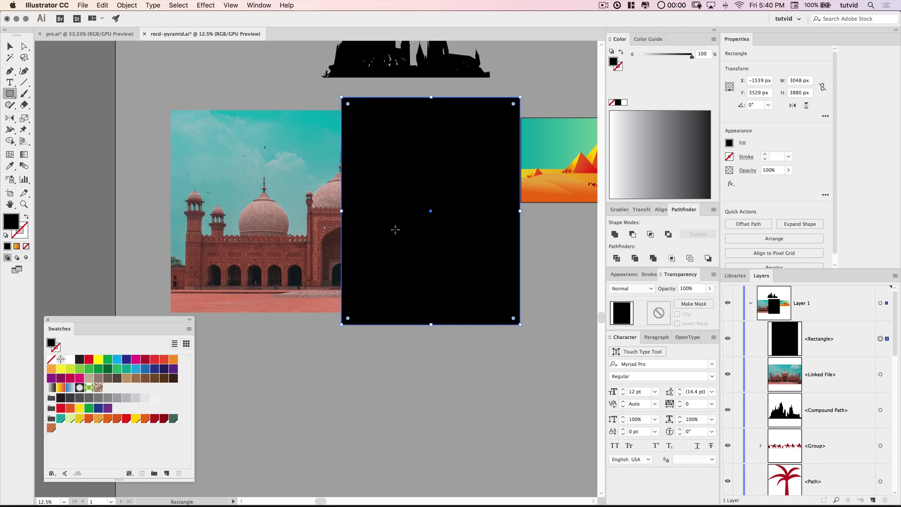
pyautogui.press('v')
pyautogui.press('Delete')
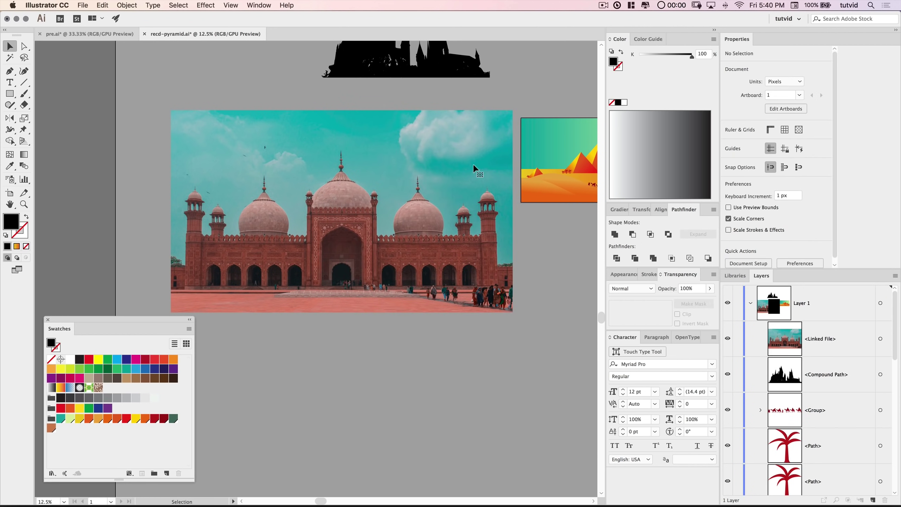
# - Try to trace the mosque photo with the Black and White Logo preset, and undo the trace
pyautogui.click(388, 230)
pyautogui.click(763, 253)
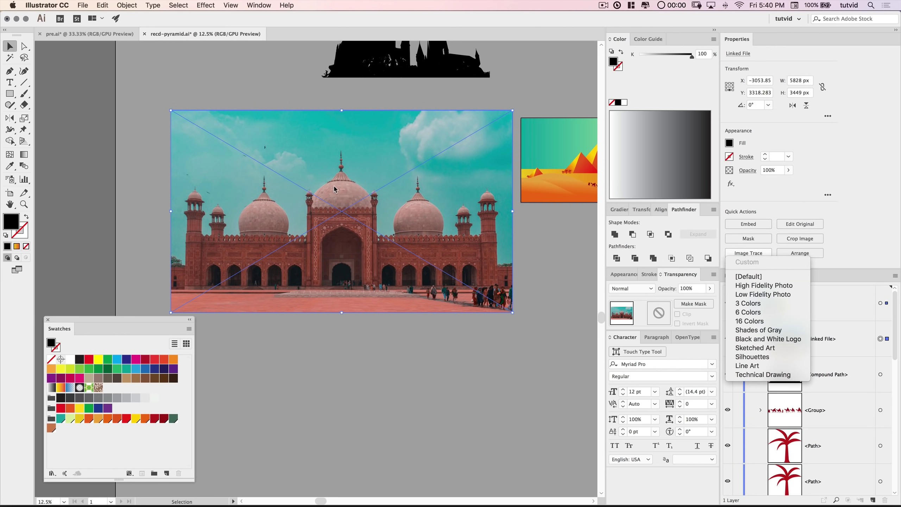
pyautogui.click(768, 342)
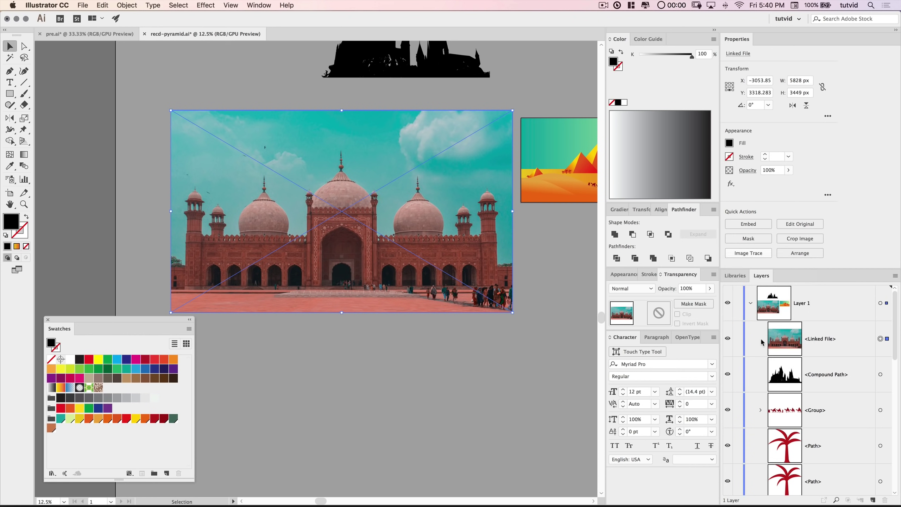
pyautogui.click(404, 141)
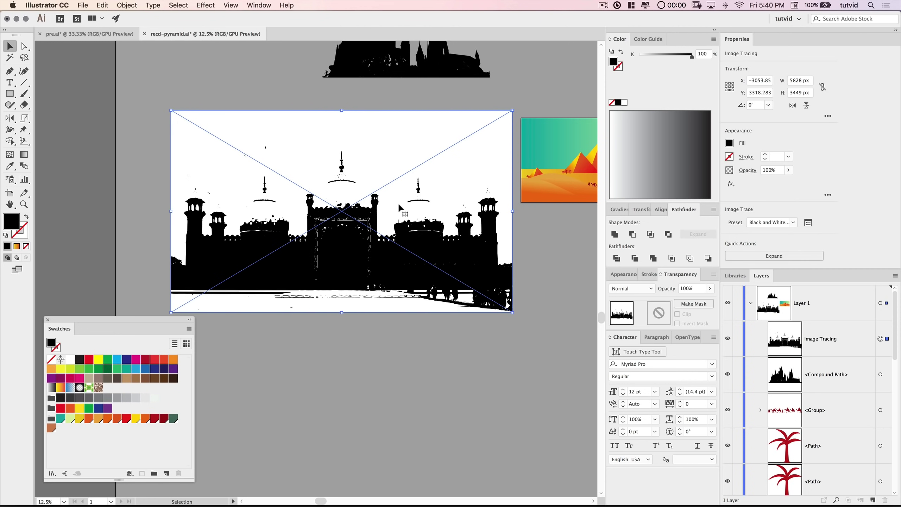
pyautogui.press('super+z')
pyautogui.click(422, 370)
# - Start a Pen path with no fill and a 1 pt black stroke, running straight down from the central spire's tip to the ground
pyautogui.press('z')
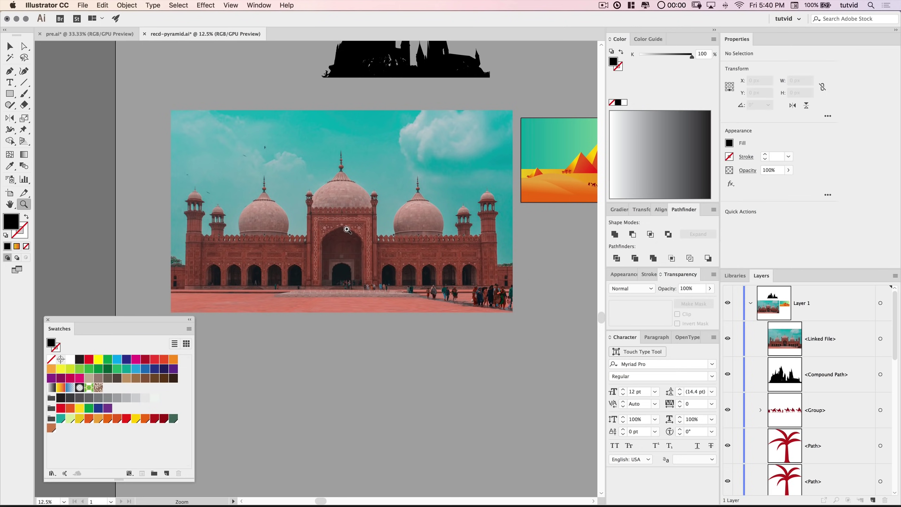
pyautogui.click(347, 229)
pyautogui.click(347, 230)
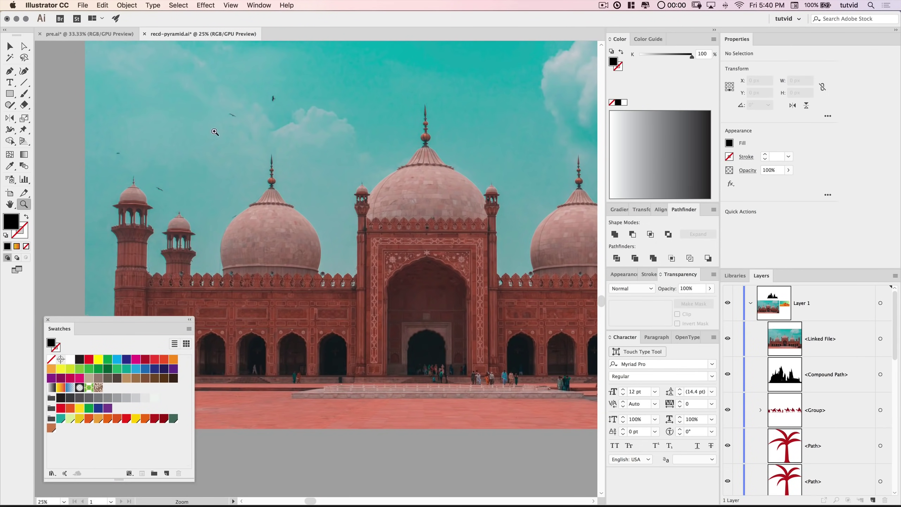
pyautogui.click(10, 71)
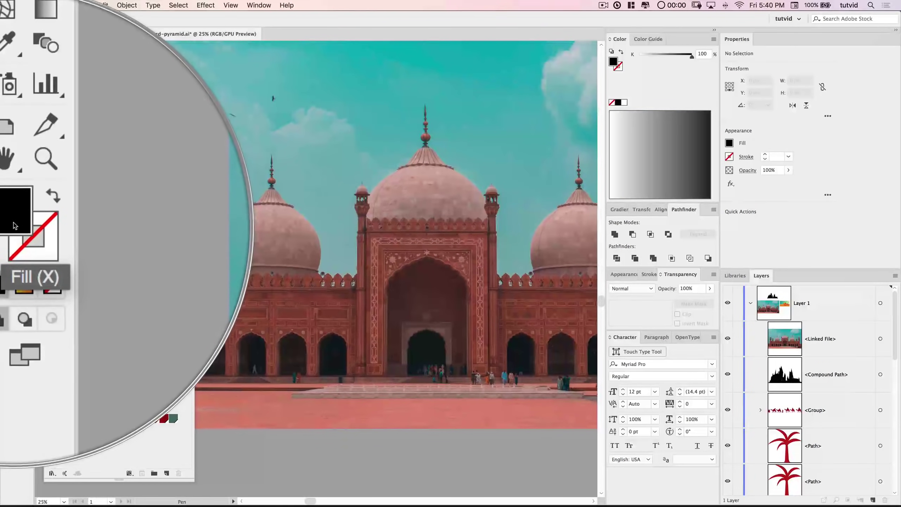
pyautogui.click(27, 218)
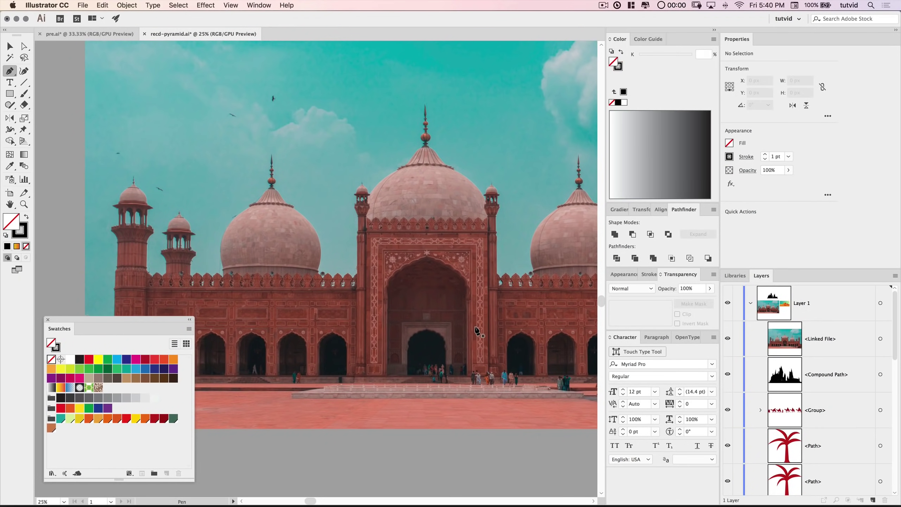
pyautogui.click(425, 102)
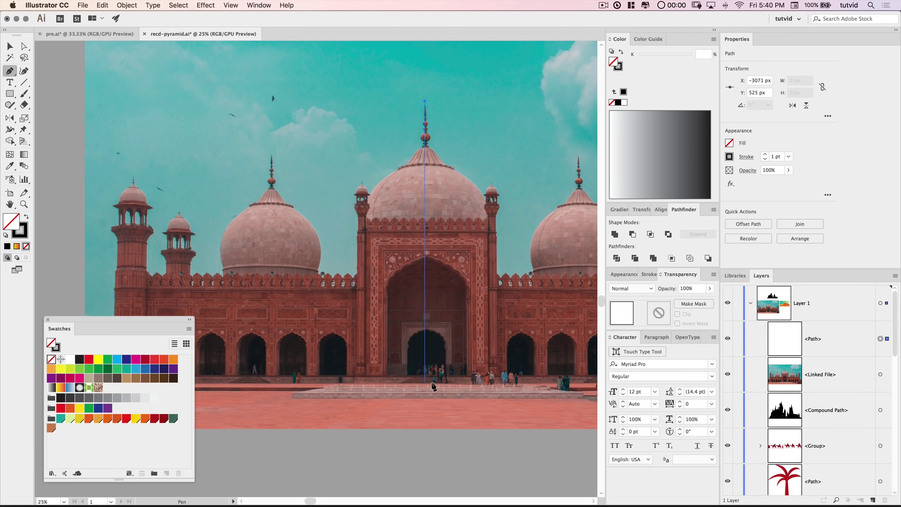
pyautogui.click(425, 394)
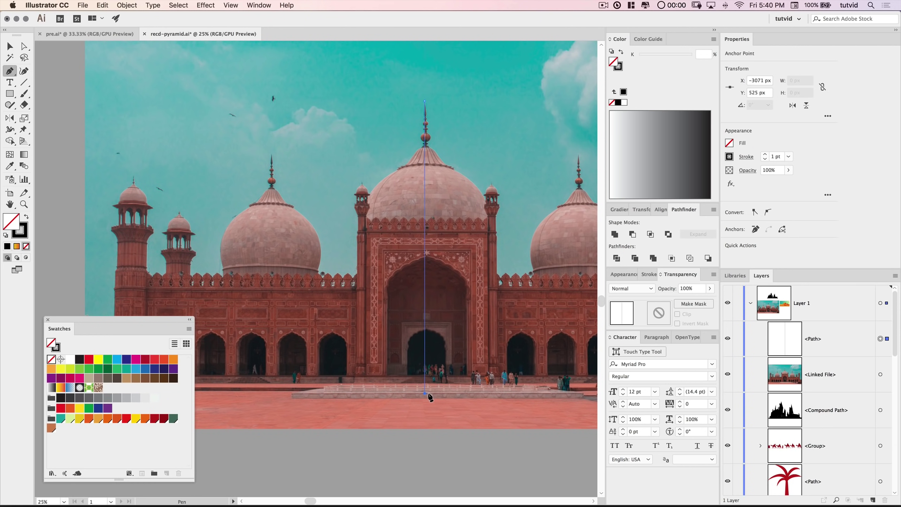
# - Extend the path along the ground past the photo's left edge, back along the low wall and up the outer left tower's shaft
pyautogui.hscroll(-5, 408, 387)
pyautogui.scroll(-1, 408, 387)
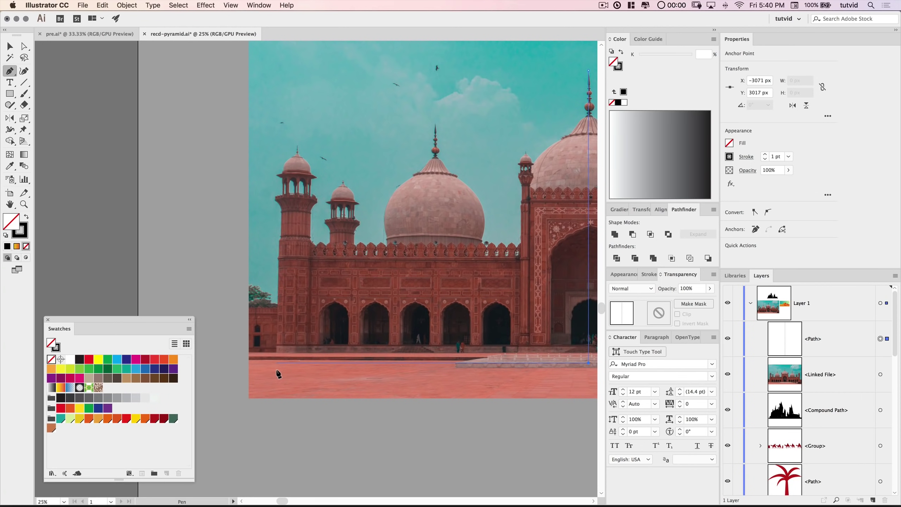
pyautogui.keyDown('shift'); pyautogui.click(224, 367); pyautogui.keyUp('shift')
pyautogui.keyDown('shift'); pyautogui.click(229, 310); pyautogui.keyUp('shift')
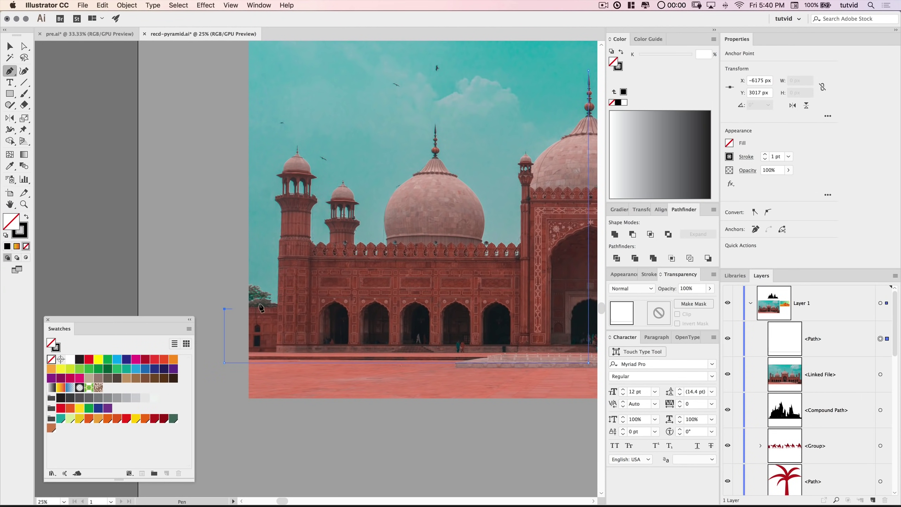
pyautogui.keyDown('shift'); pyautogui.click(277, 308); pyautogui.keyUp('shift')
pyautogui.keyDown('super'); pyautogui.click(273, 203); pyautogui.keyUp('super')
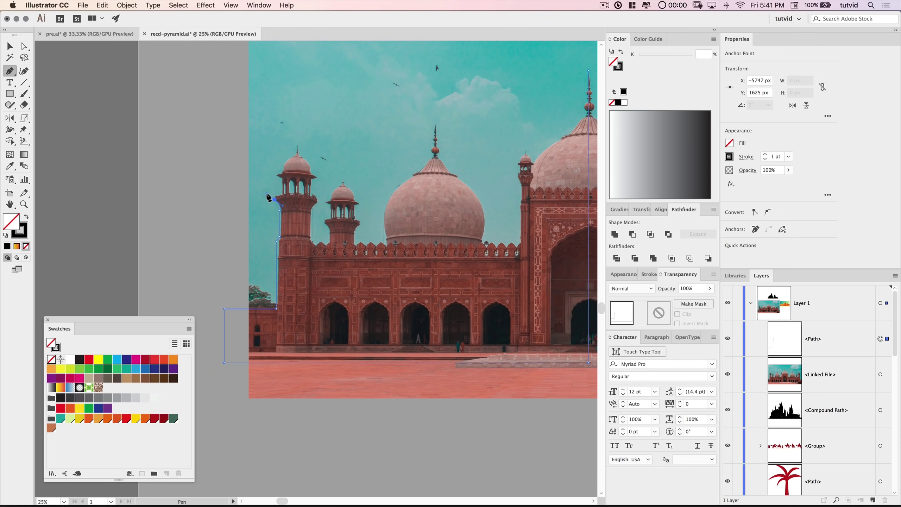
# - Trace the left edge of the outer tower's balcony, open kiosk and eave with the Pen tool
pyautogui.press('super+equal')
pyautogui.press('super+equal')
pyautogui.press('super+equal')
pyautogui.press('super+equal')
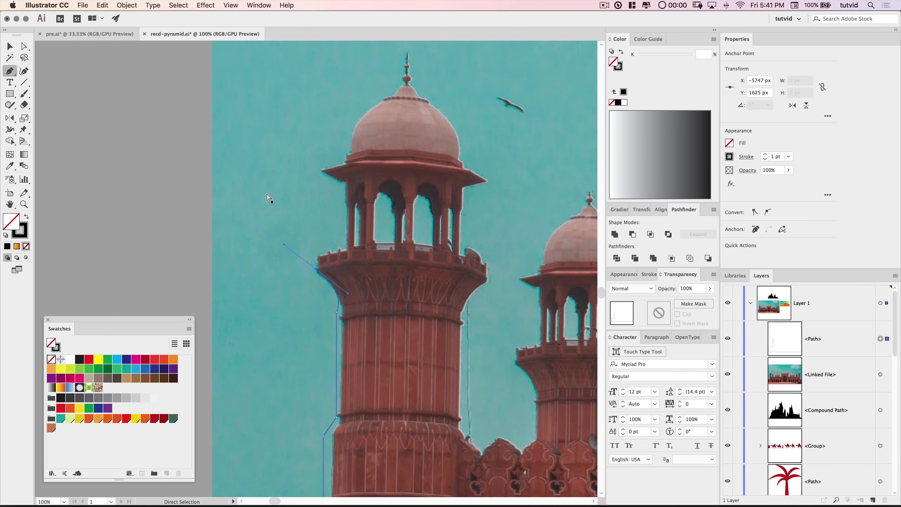
pyautogui.moveTo(316, 269); pyautogui.dragTo(317, 263)
pyautogui.click(316, 255)
pyautogui.click(346, 183)
pyautogui.click(320, 171)
pyautogui.click(347, 155)
# - Curve the path up the left half of the outer tower's dome to a corner point at the spire tip
pyautogui.moveTo(350, 154); pyautogui.dragTo(351, 124)
pyautogui.moveTo(415, 114); pyautogui.dragTo(356, 181)
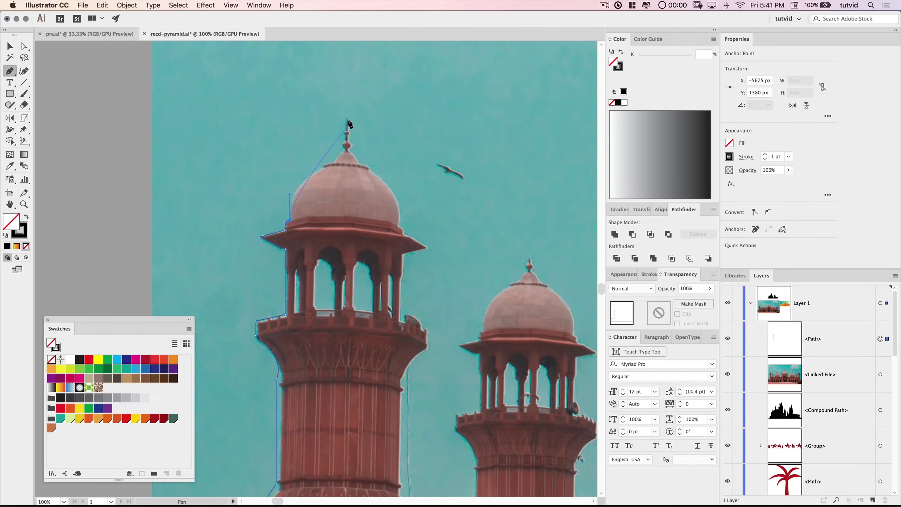
pyautogui.moveTo(348, 119); pyautogui.dragTo(347, 58)
pyautogui.moveTo(289, 194); pyautogui.dragTo(289, 162)
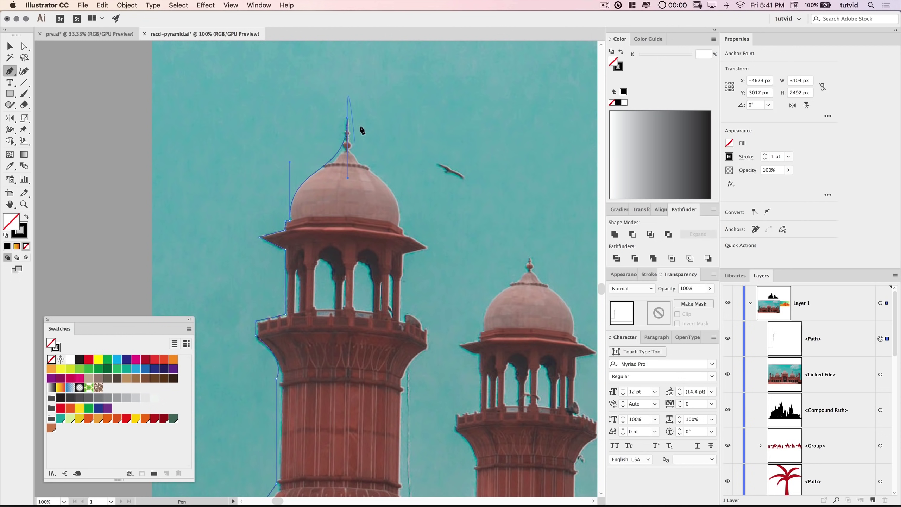
pyautogui.moveTo(347, 118); pyautogui.dragTo(347, 136)
pyautogui.moveTo(348, 177); pyautogui.dragTo(347, 177)
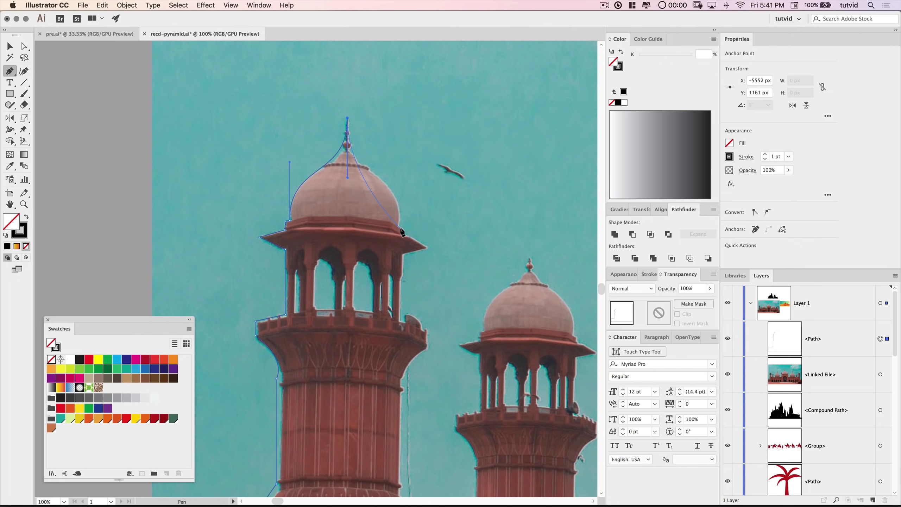
# - Trace the right half of the outer tower's dome, its eave, kiosk and balcony, down to the shaft
pyautogui.moveTo(398, 226); pyautogui.dragTo(394, 290)
pyautogui.click(403, 234)
pyautogui.click(401, 255)
pyautogui.click(429, 331)
pyautogui.click(429, 350)
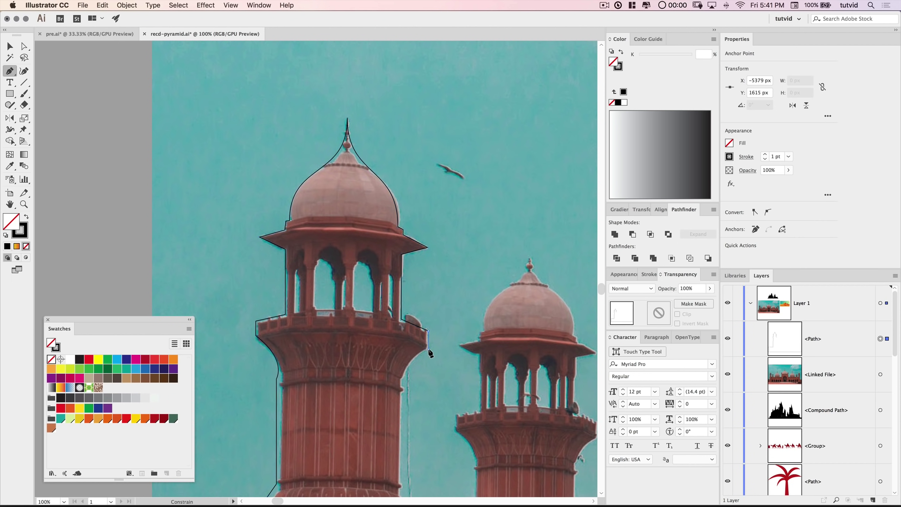
pyautogui.moveTo(402, 379); pyautogui.dragTo(396, 402)
pyautogui.press('alt')
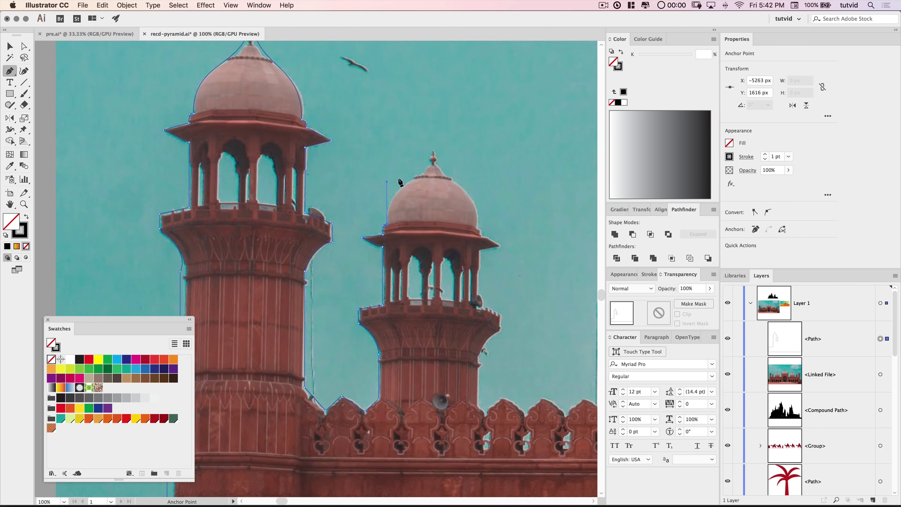
# - Trace the shorter second tower from its spire tip down the right side of its dome, eave, kiosk and balcony
pyautogui.moveTo(433, 133); pyautogui.dragTo(432, 181)
pyautogui.moveTo(477, 227); pyautogui.dragTo(477, 269)
pyautogui.click(482, 231)
pyautogui.click(482, 236)
pyautogui.click(500, 246)
pyautogui.click(479, 252)
pyautogui.click(479, 306)
pyautogui.click(502, 315)
pyautogui.click(502, 331)
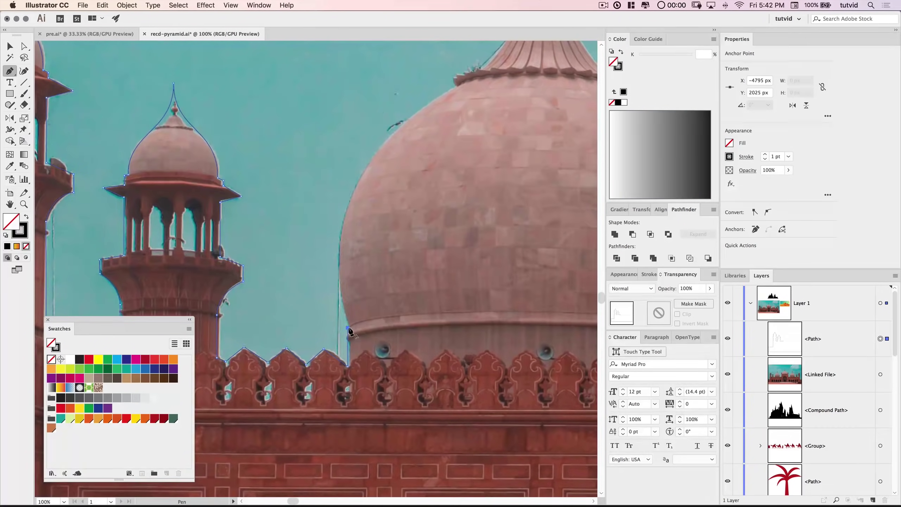
# - Trace the large left dome, battlements, slim minaret and left half of the central dome, closing the path at the central spire's tip
pyautogui.scroll(3, 552, 87)
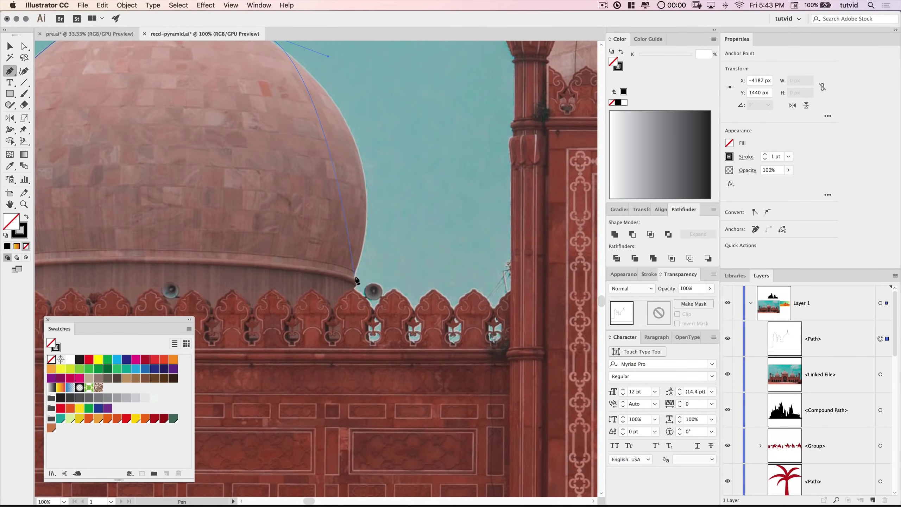
pyautogui.click(356, 277)
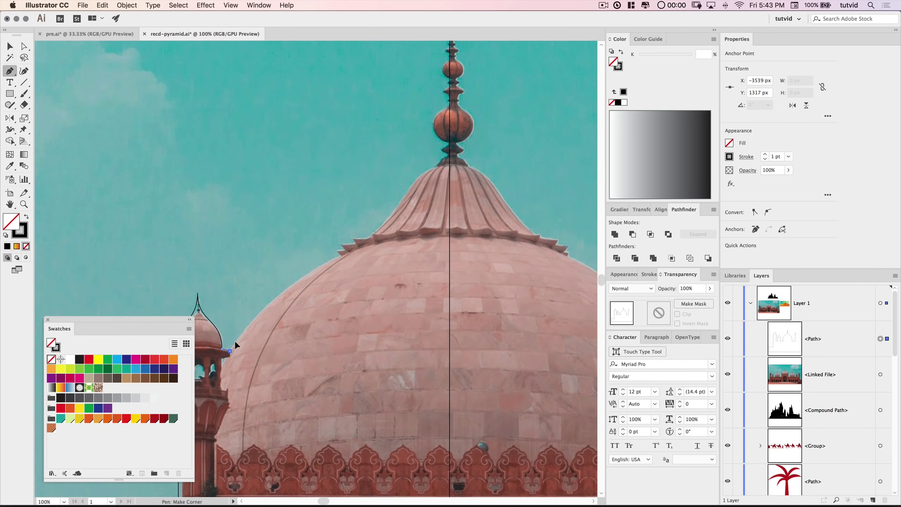
pyautogui.moveTo(432, 255); pyautogui.dragTo(349, 309)
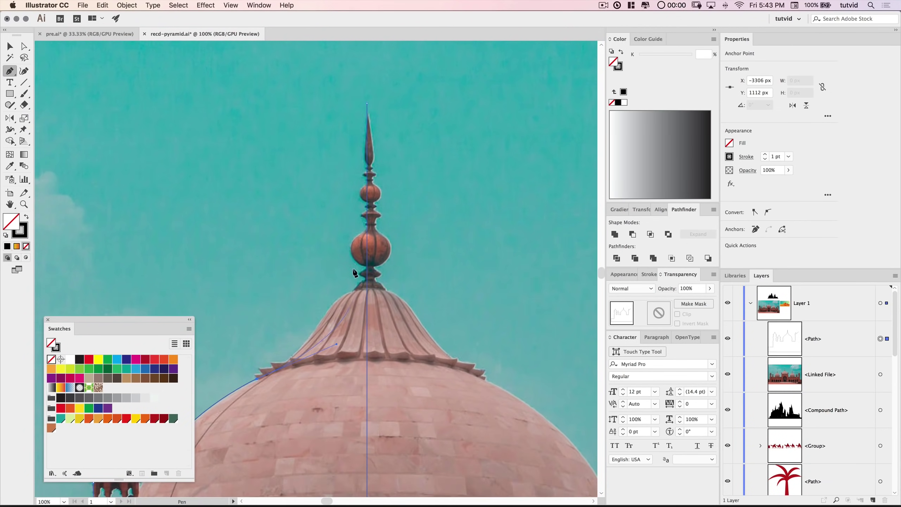
# - Delete the mosque photo from beneath the traced outline
pyautogui.press('super+minus')
pyautogui.press('super+minus')
pyautogui.press('super+minus')
pyautogui.press('super+minus')
pyautogui.press('super+minus')
pyautogui.press('super+minus')
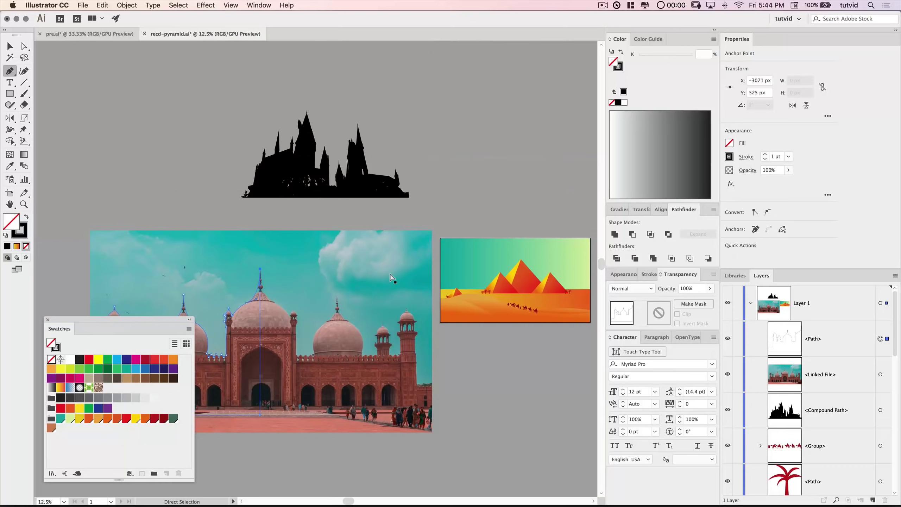
pyautogui.hscroll(-5, 310, 230)
pyautogui.scroll(-4, 310, 230)
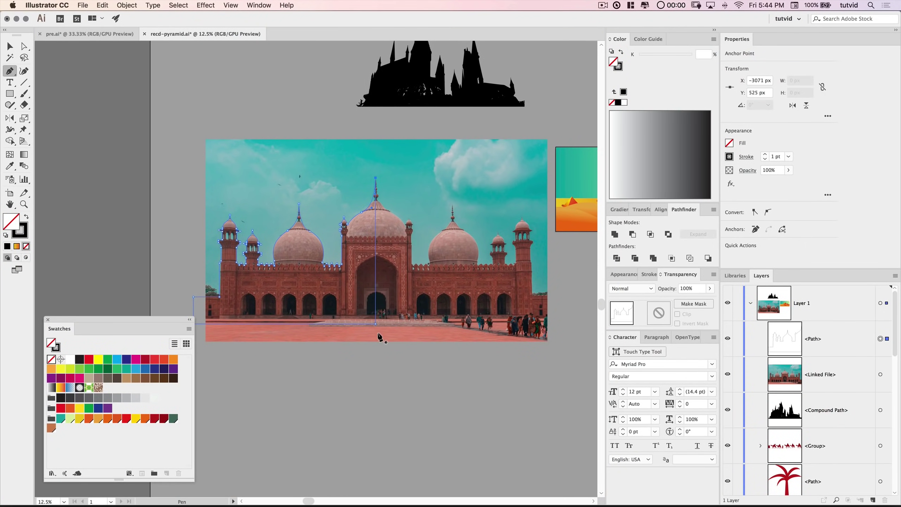
pyautogui.press('v')
pyautogui.click(365, 403)
pyautogui.click(450, 206)
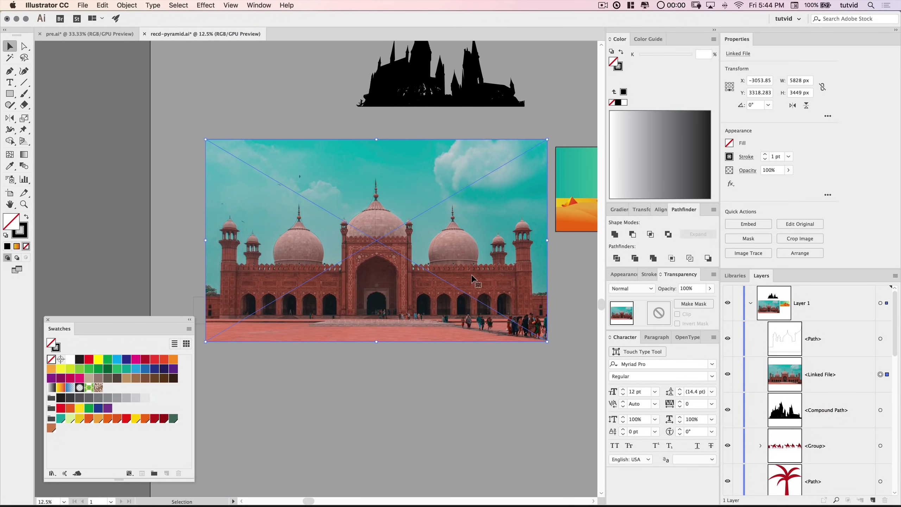
pyautogui.press('Delete')
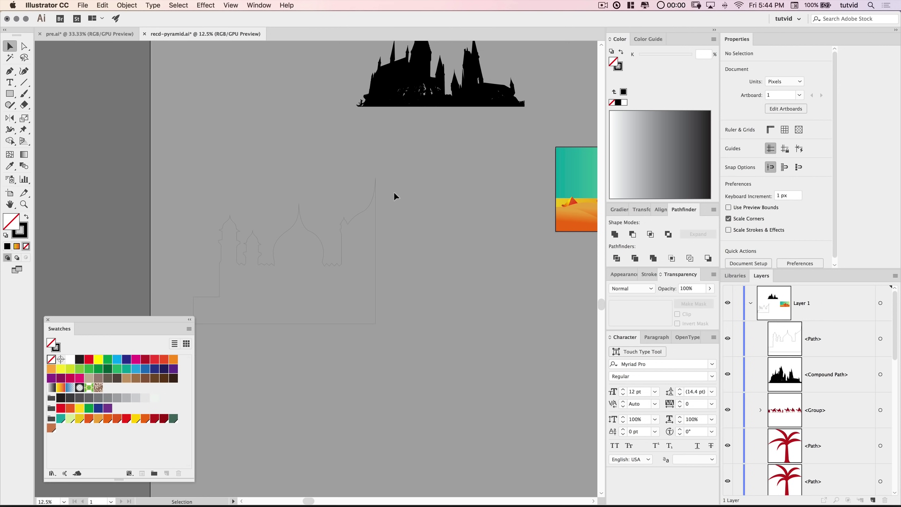
# - Swap the traced mosque outline's fill and stroke so that it has a solid black fill and no stroke
pyautogui.scroll(3, 419, 217)
pyautogui.moveTo(445, 234); pyautogui.dragTo(290, 324)
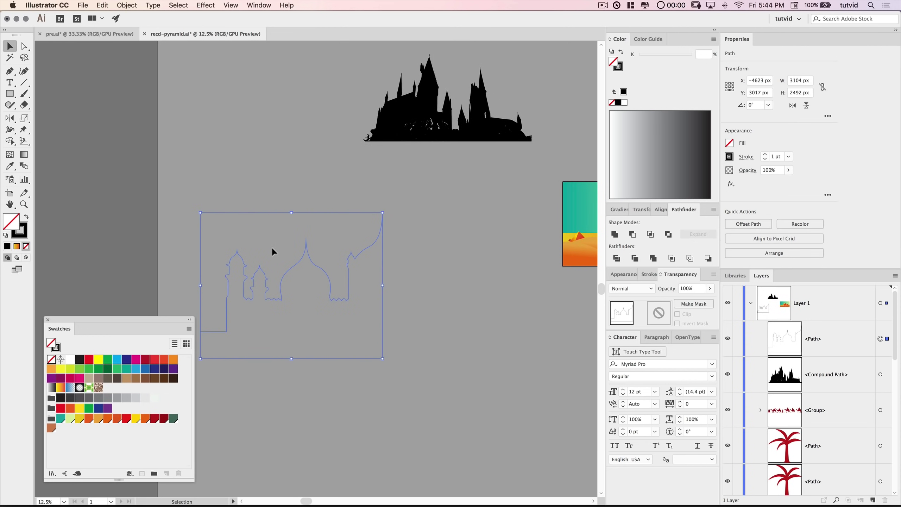
pyautogui.click(26, 218)
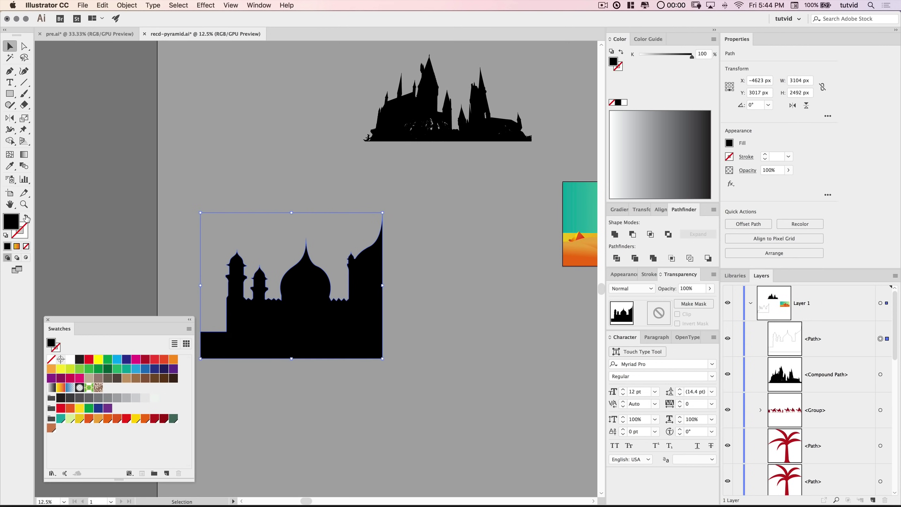
# - Move the black half-mosque silhouette up and to the right, closer to the artboard
pyautogui.scroll(-5, 297, 183)
pyautogui.hscroll(3, 297, 184)
pyautogui.moveTo(291, 176); pyautogui.dragTo(298, 209)
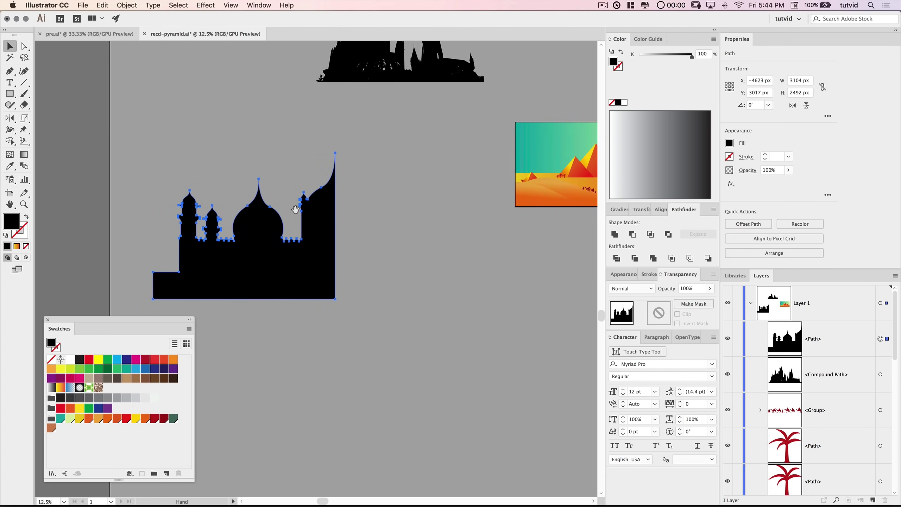
pyautogui.moveTo(281, 256); pyautogui.dragTo(309, 234)
pyautogui.moveTo(376, 313); pyautogui.dragTo(317, 340)
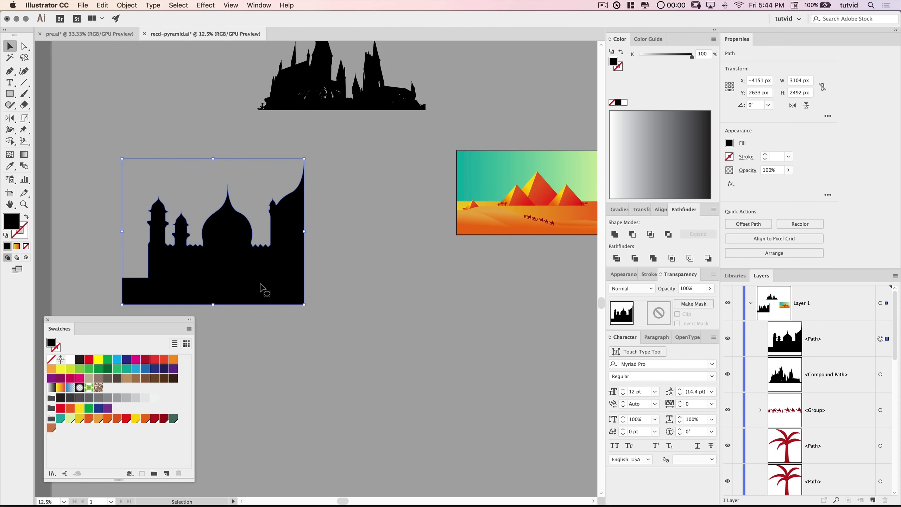
# - Paste a copy of the half-mosque silhouette in place in front of the original, undoing a trial move of the copy
pyautogui.press('super+c')
pyautogui.press('a')
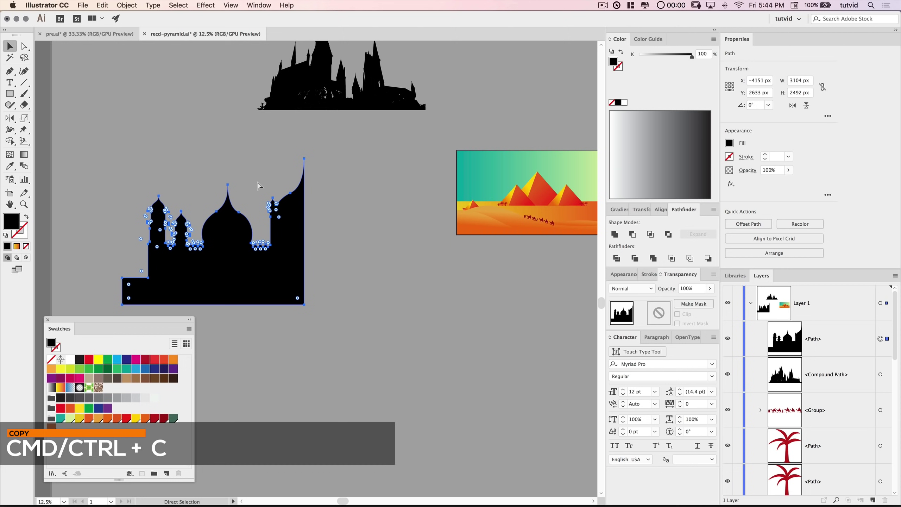
pyautogui.press('super+f')
pyautogui.press('v')
pyautogui.moveTo(275, 282); pyautogui.dragTo(390, 364)
pyautogui.press('super+z')
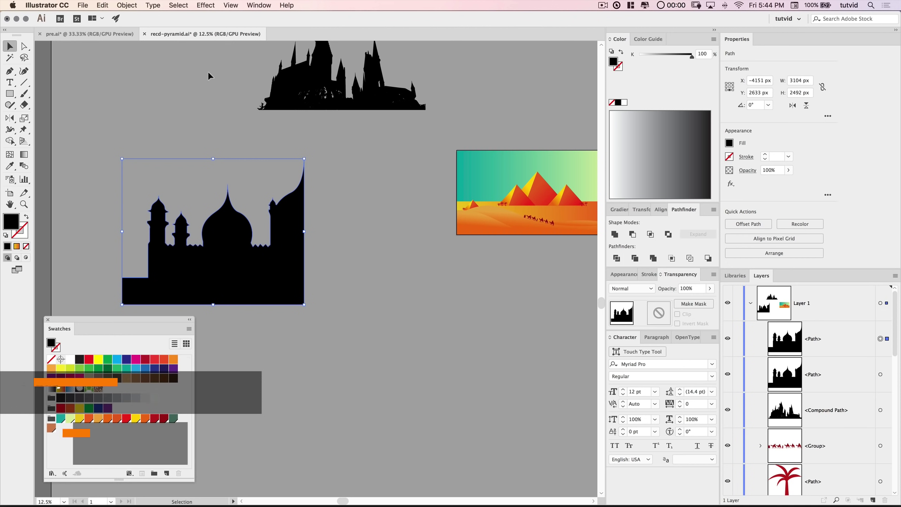
# - Reflect the copied half-mosque silhouette across the Vertical axis with Preview enabled
pyautogui.click(102, 5)
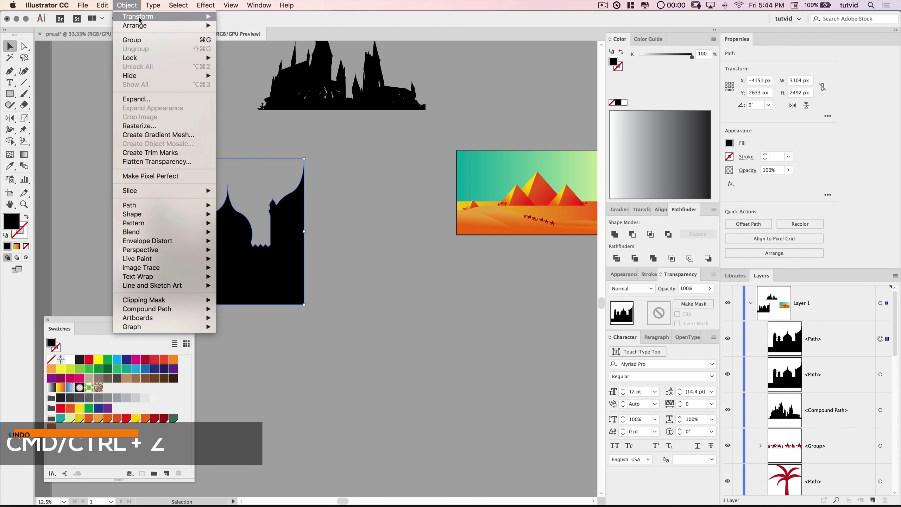
pyautogui.moveTo(141, 17)
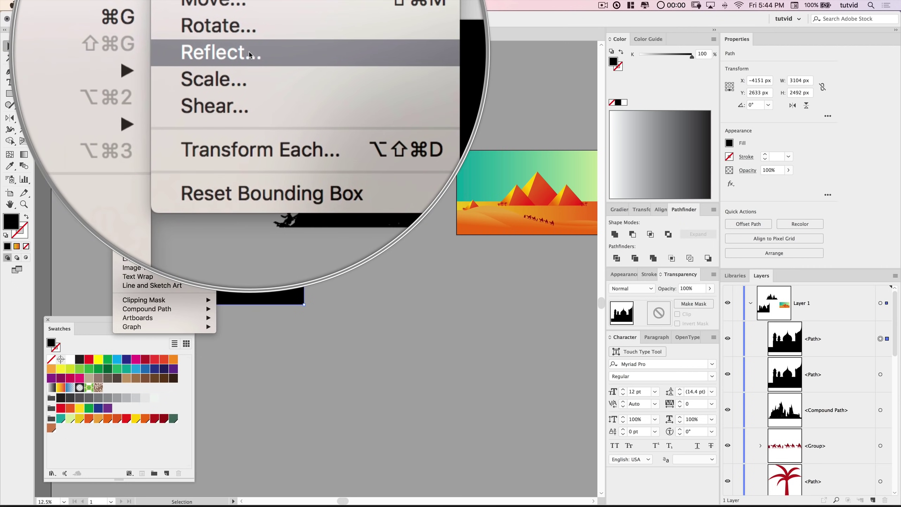
pyautogui.click(244, 52)
pyautogui.moveTo(86, 71); pyautogui.dragTo(466, 147)
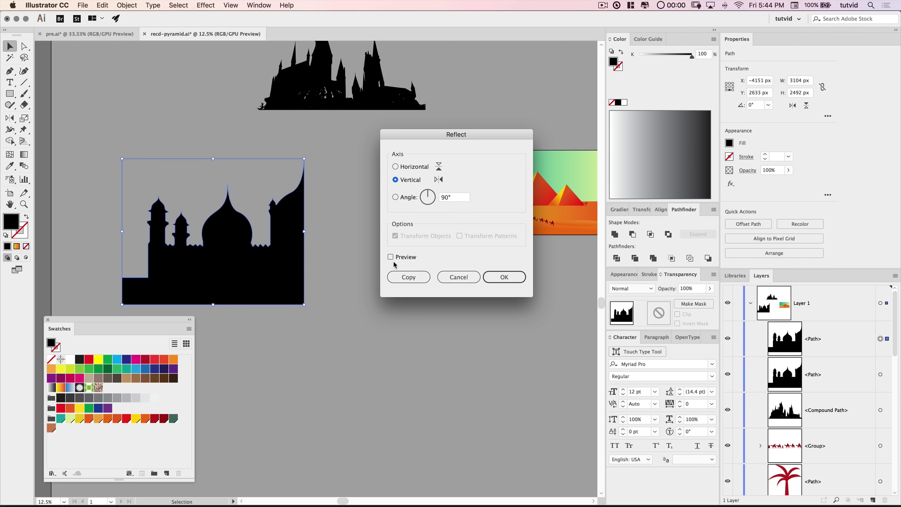
pyautogui.click(391, 257)
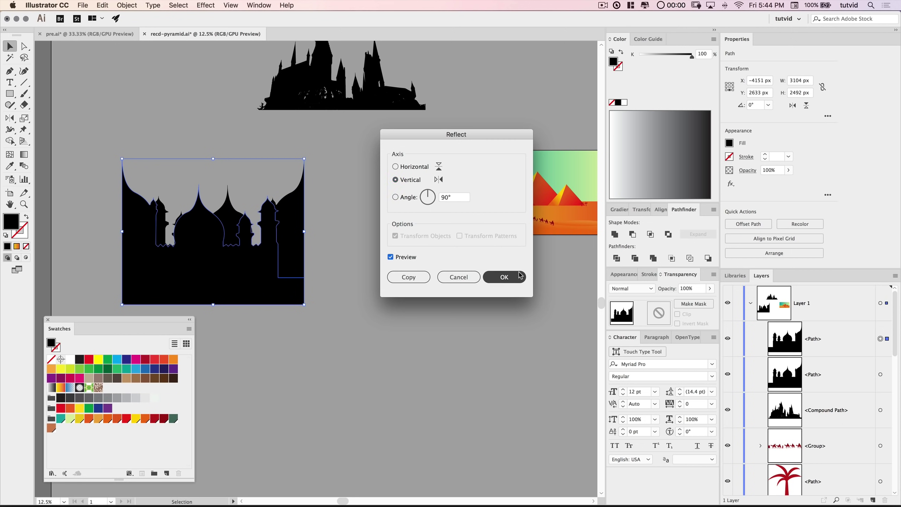
pyautogui.click(504, 277)
# - Move the reflected half-mosque right and align its inner edge with the original half's, toggling Smart Guides before the final alignment
pyautogui.moveTo(229, 257); pyautogui.dragTo(390, 261)
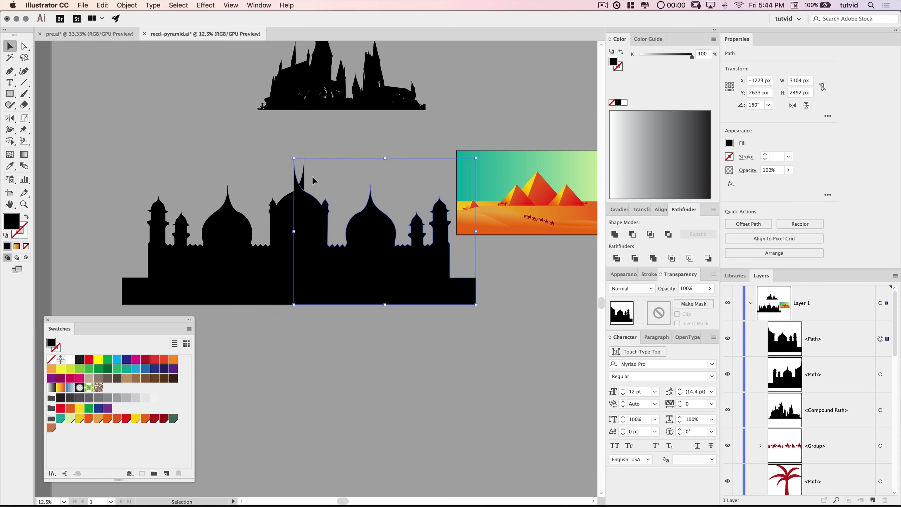
pyautogui.click(231, 5)
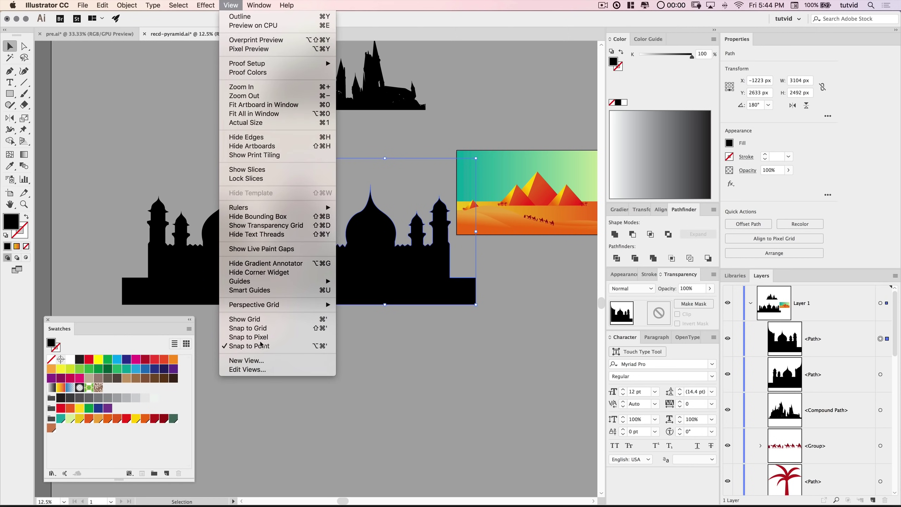
pyautogui.click(249, 290)
pyautogui.moveTo(326, 269); pyautogui.dragTo(336, 272)
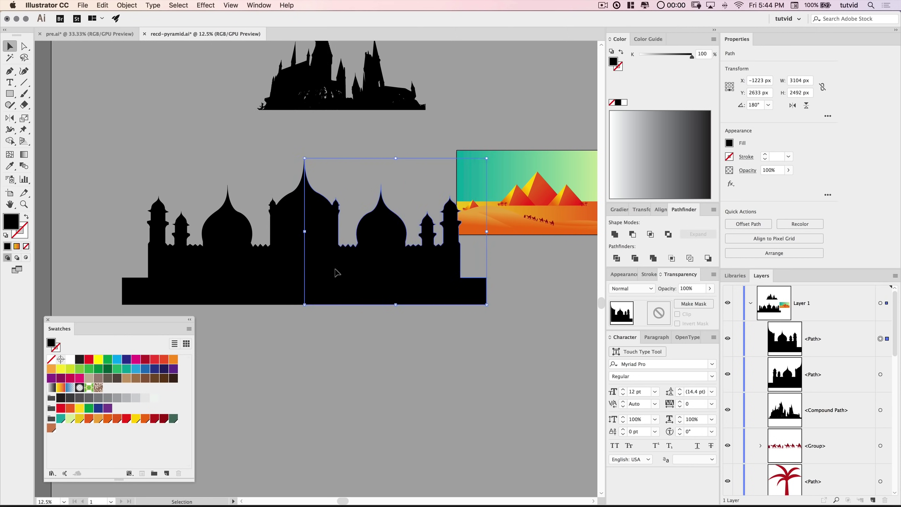
pyautogui.click(316, 394)
# - Shift the mirrored half-mosque slightly toward the original half to close the thin seam down the central dome
pyautogui.press('z')
pyautogui.moveTo(294, 232); pyautogui.dragTo(394, 288)
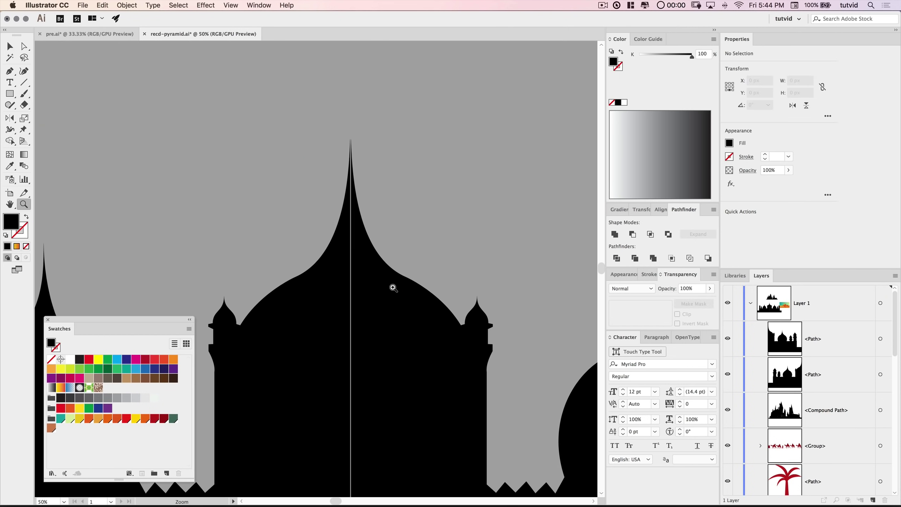
pyautogui.press('super+equal')
pyautogui.moveTo(322, 313); pyautogui.dragTo(322, 316)
pyautogui.click(404, 161)
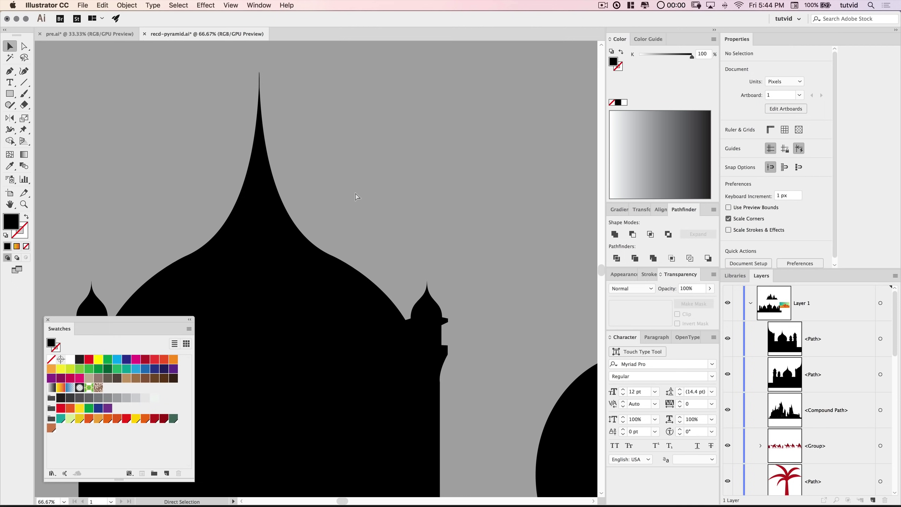
# - Select both mosque halves and combine them into a single silhouette with Pathfinder
pyautogui.press('super+minus')
pyautogui.press('super+minus')
pyautogui.press('super+minus')
pyautogui.press('super+minus')
pyautogui.press('super+minus')
pyautogui.press('super+minus')
pyautogui.moveTo(336, 282); pyautogui.dragTo(491, 255)
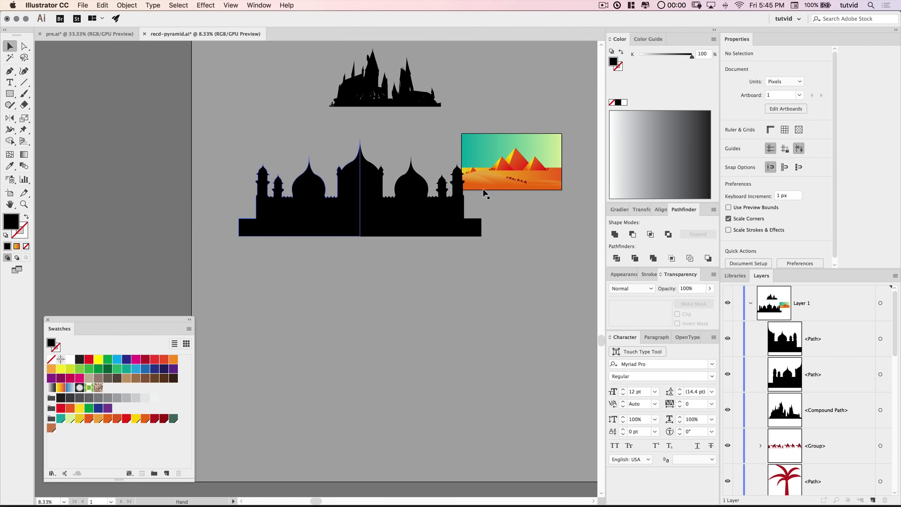
pyautogui.click(356, 234)
pyautogui.press('space')
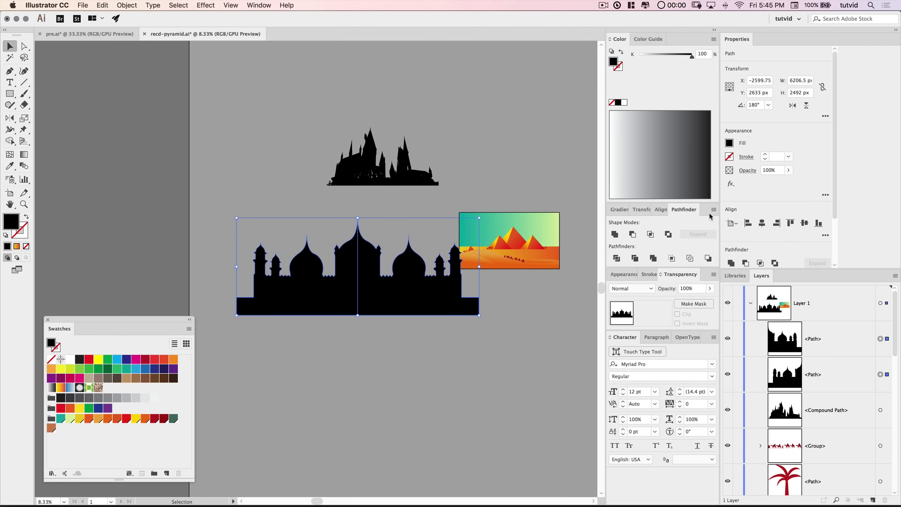
pyautogui.click(672, 259)
# - Move the combined mosque silhouette above the castle silhouette, away from the pyramid artboard
pyautogui.click(420, 403)
pyautogui.moveTo(366, 306); pyautogui.dragTo(342, 290)
pyautogui.click(386, 354)
pyautogui.moveTo(382, 317); pyautogui.dragTo(447, 149)
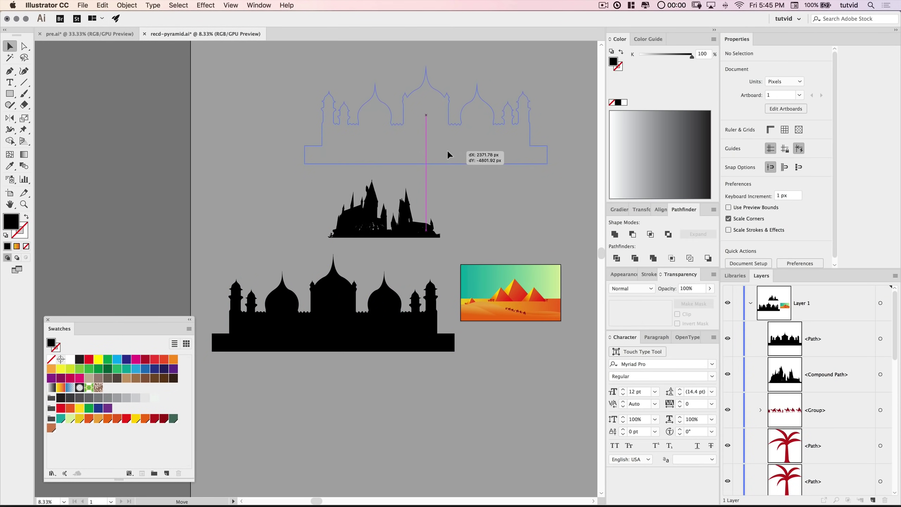
pyautogui.moveTo(389, 297); pyautogui.dragTo(389, 320)
pyautogui.moveTo(396, 268); pyautogui.dragTo(342, 346)
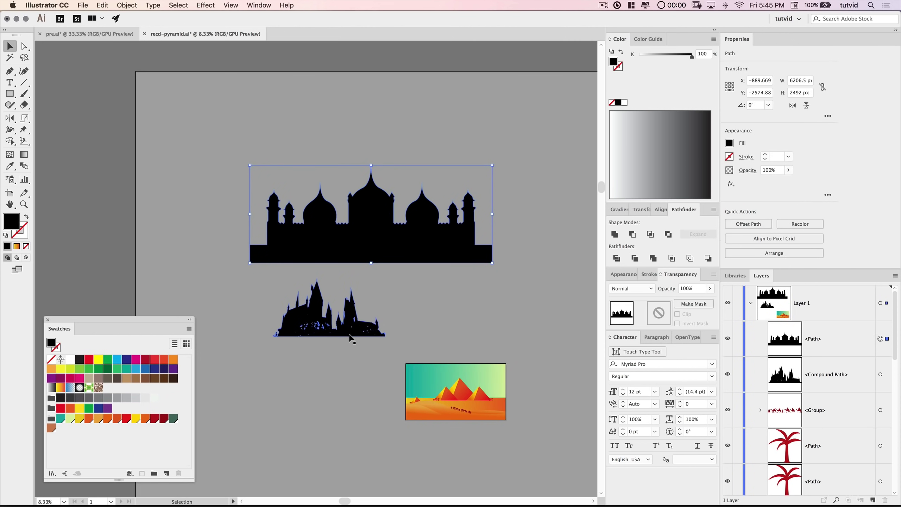
# - Place the castle at the mosque's right end, slightly overlapping with level bases, and enlarge it to about 5042 px wide
pyautogui.moveTo(442, 248); pyautogui.dragTo(244, 226)
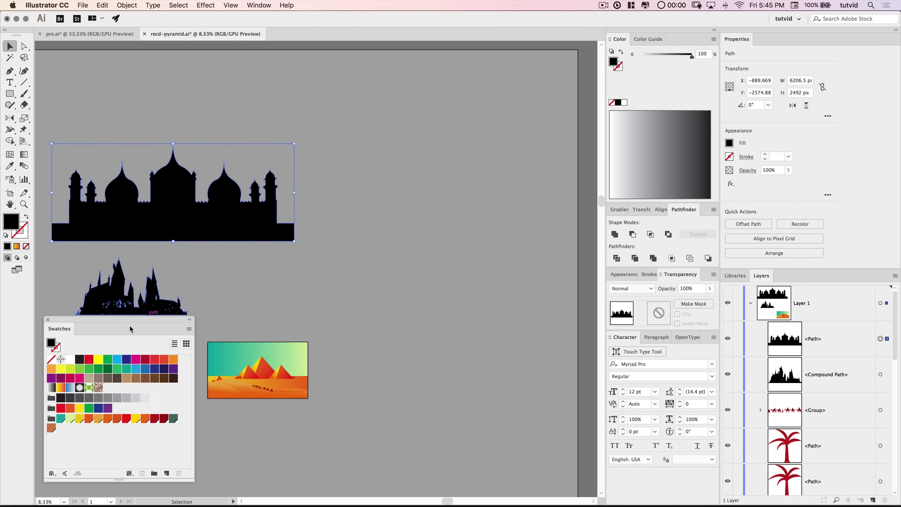
pyautogui.moveTo(159, 279); pyautogui.dragTo(497, 129)
pyautogui.moveTo(364, 188); pyautogui.dragTo(326, 192)
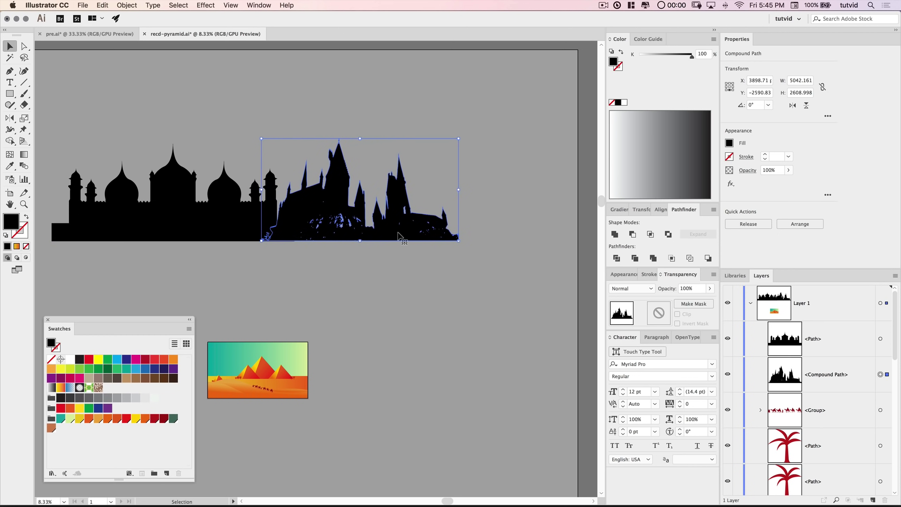
pyautogui.click(381, 295)
# - Select the mosque and castle silhouettes together and apply the Pathfinder Merge operation to form one skyline
pyautogui.moveTo(380, 296); pyautogui.dragTo(453, 297)
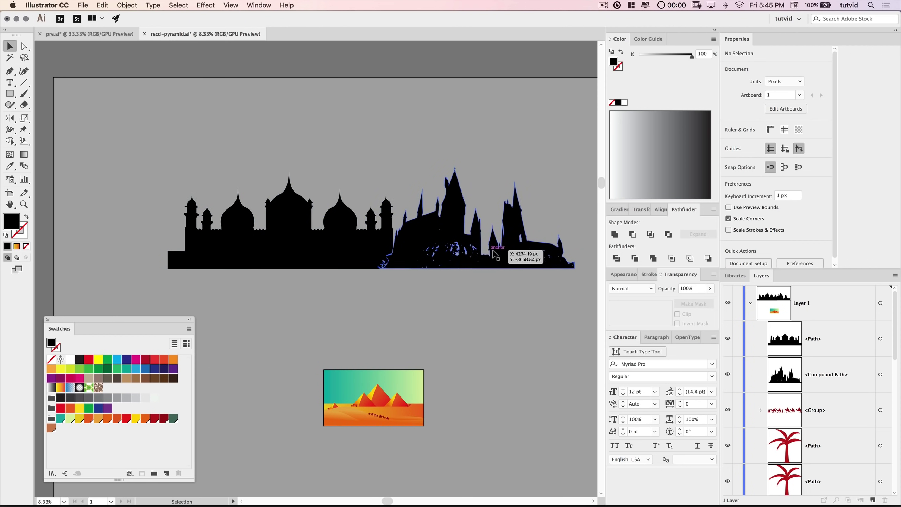
pyautogui.hscroll(5, 495, 254)
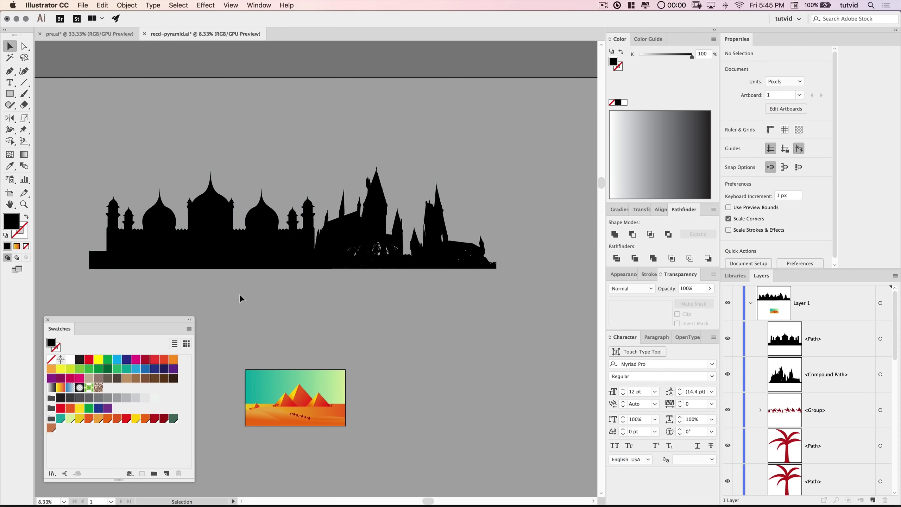
pyautogui.moveTo(425, 175); pyautogui.dragTo(425, 176)
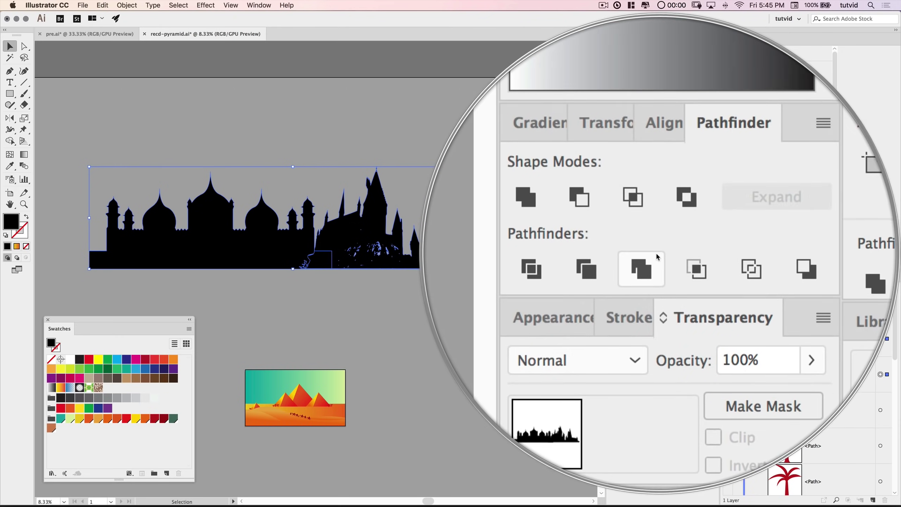
pyautogui.click(653, 258)
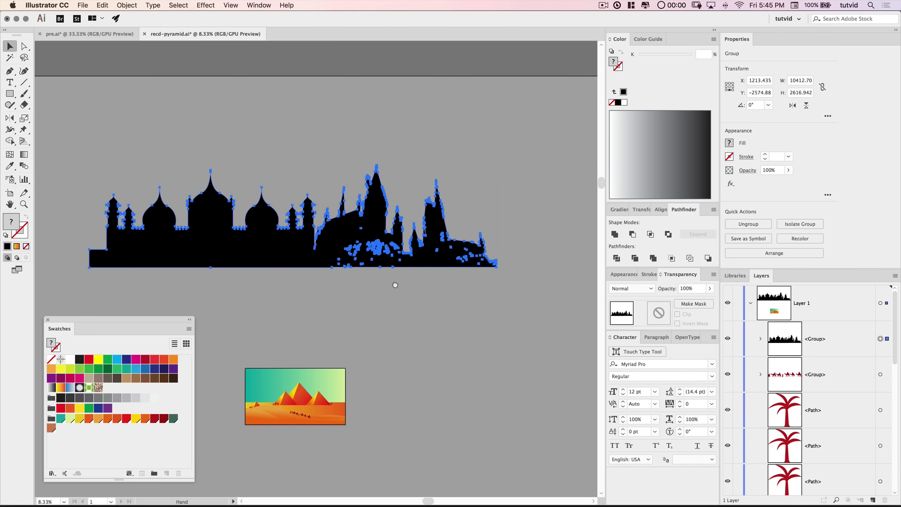
# - Move the merged skyline down closer to the artboard and fill it with the green HorizonBldgs1 swatch
pyautogui.scroll(-3, 456, 241)
pyautogui.hscroll(-5, 456, 241)
pyautogui.moveTo(490, 158); pyautogui.dragTo(460, 215)
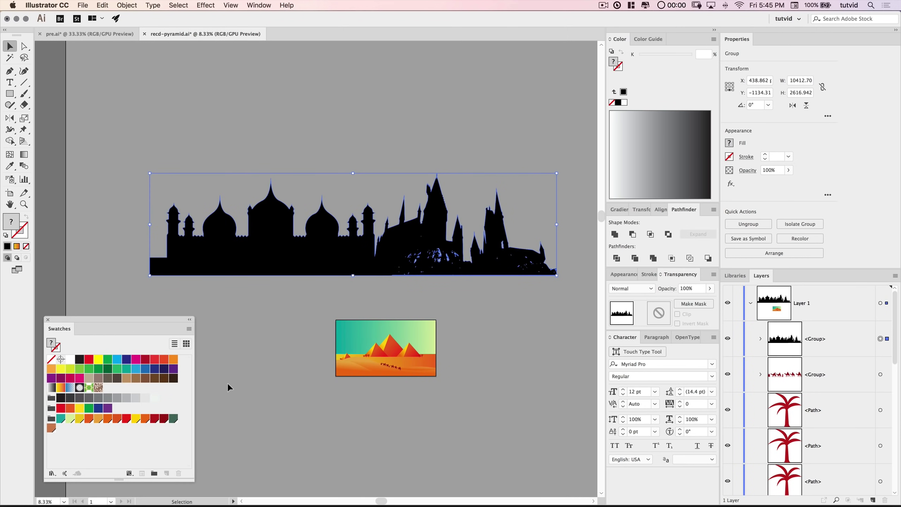
pyautogui.click(173, 420)
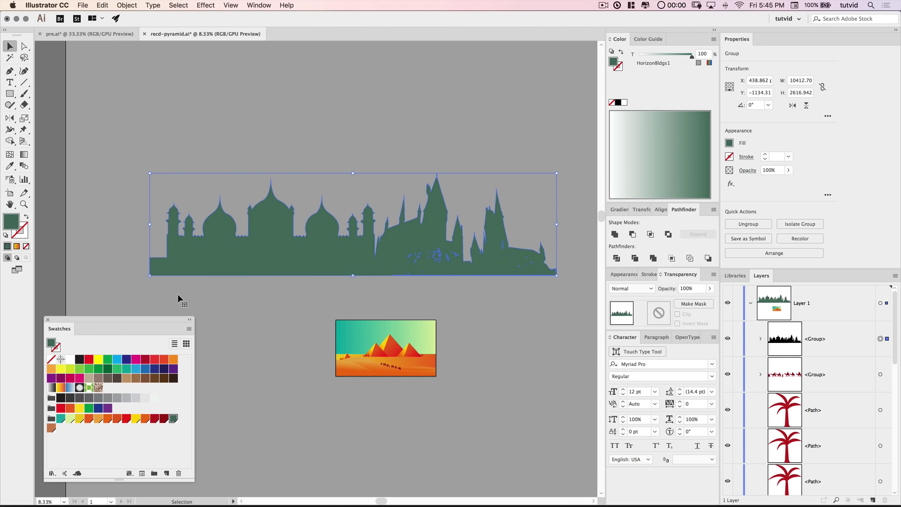
# - Scale the green skyline down to about 534 × 134 px and place it near the horizon at the artboard's left edge
pyautogui.moveTo(559, 173); pyautogui.dragTo(345, 345)
pyautogui.press('z')
pyautogui.click(356, 351)
pyautogui.click(357, 351)
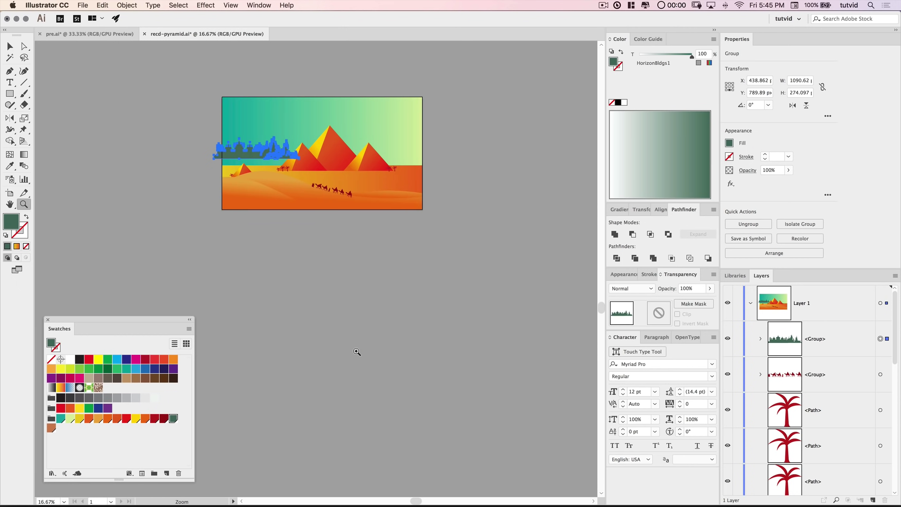
pyautogui.click(249, 162)
pyautogui.click(270, 176)
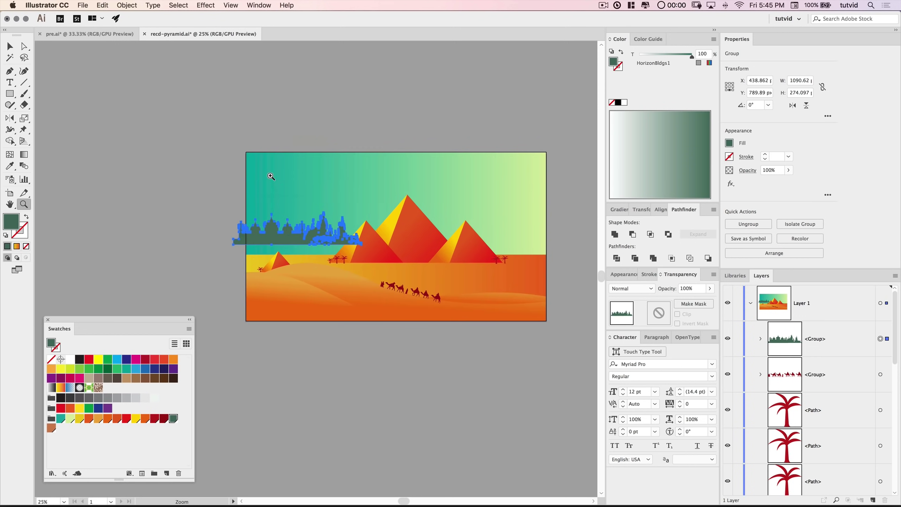
pyautogui.click(293, 246)
pyautogui.click(293, 246)
pyautogui.click(293, 246)
pyautogui.moveTo(381, 346); pyautogui.dragTo(299, 250)
pyautogui.press('v')
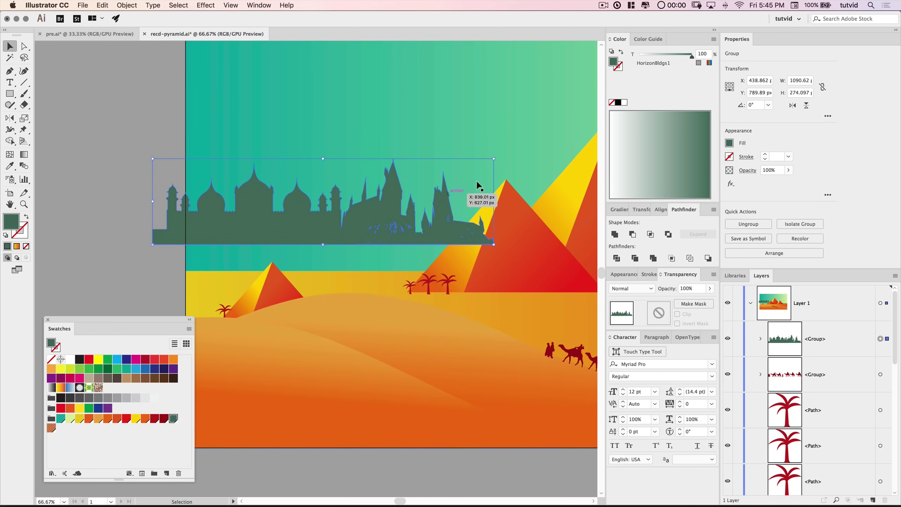
pyautogui.moveTo(493, 159); pyautogui.dragTo(320, 202)
pyautogui.moveTo(221, 234); pyautogui.dragTo(252, 259)
# - Nudge the skyline left past the artboard edge and down so its base meets the horizon
pyautogui.hotkey('shift', 'Left')
pyautogui.hotkey('shift', 'Left')
pyautogui.hotkey('shift', 'Left')
pyautogui.hotkey('shift', 'Left')
pyautogui.press('Left')
pyautogui.press('Left')
pyautogui.press('Left')
pyautogui.press('Left')
pyautogui.press('Down')
pyautogui.press('Down')
pyautogui.press('Down')
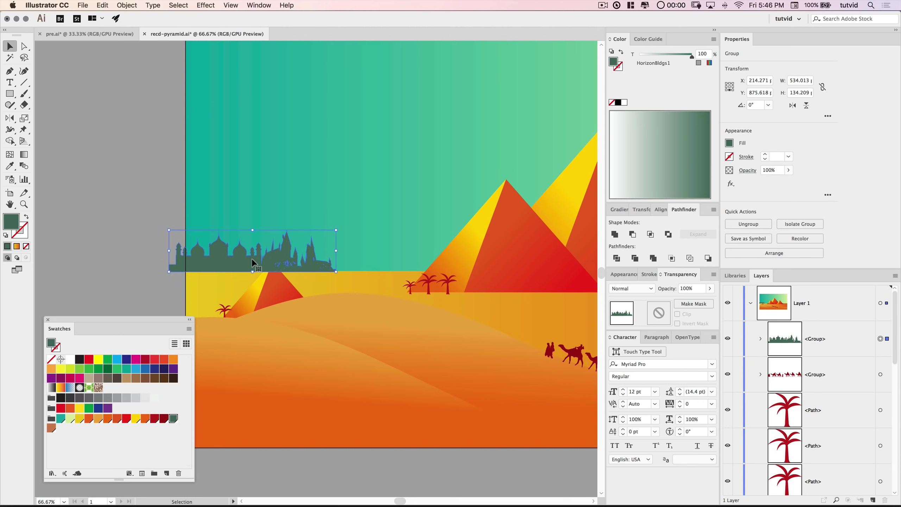
# - Duplicate the skyline along the horizon to the right and nudge the copy left until it overlaps the original's end
pyautogui.moveTo(226, 257); pyautogui.dragTo(382, 264)
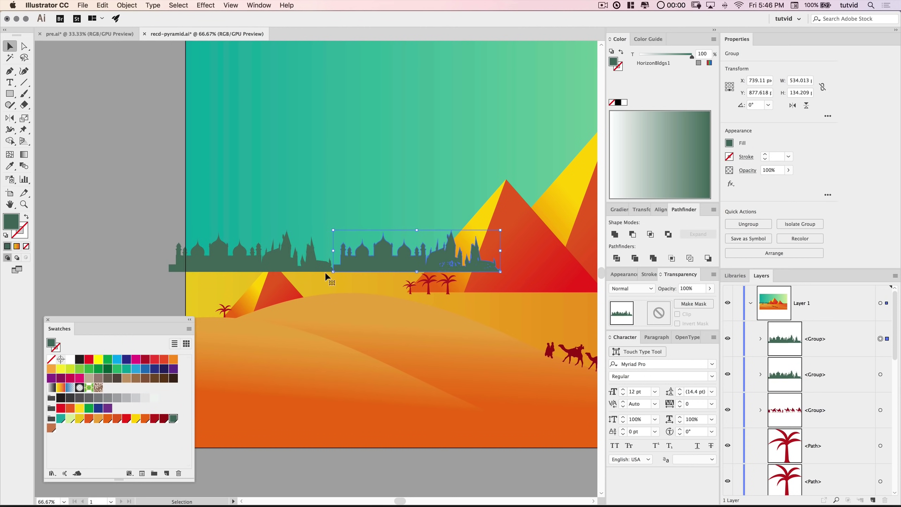
pyautogui.click(108, 283)
pyautogui.keyDown('shift'); pyautogui.click(373, 270); pyautogui.keyUp('shift')
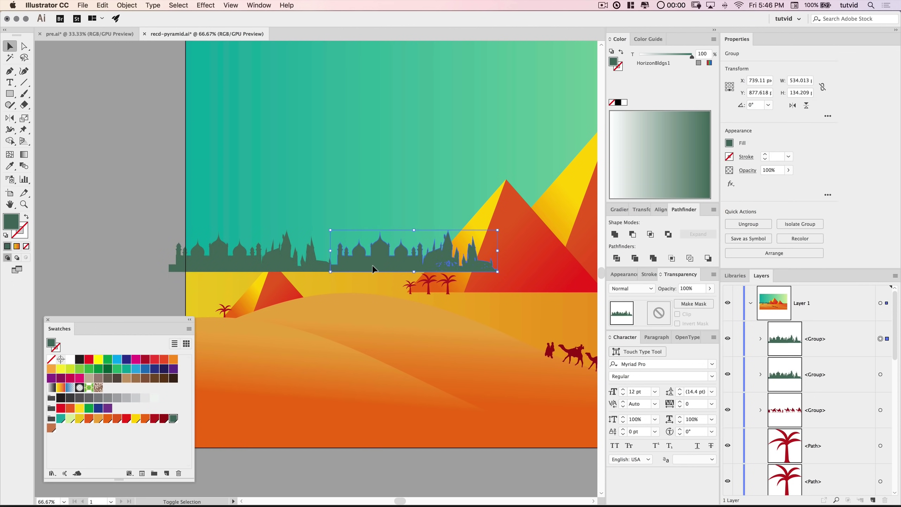
pyautogui.press('Left')
pyautogui.press('Left')
pyautogui.press('Left')
pyautogui.press('Left')
pyautogui.press('Left')
pyautogui.press('Left')
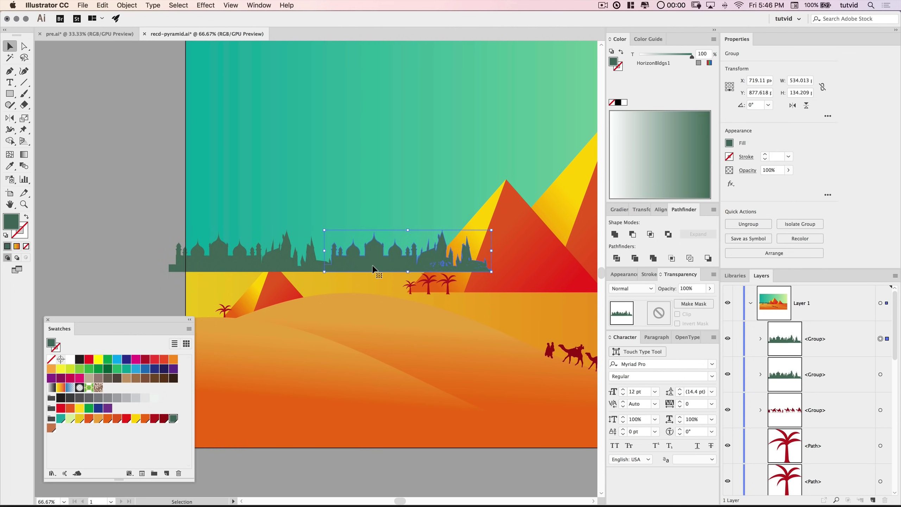
# - Select both skyline groups and scale them down together to about 834 × 109 px, keeping their base on the horizon
pyautogui.click(104, 231)
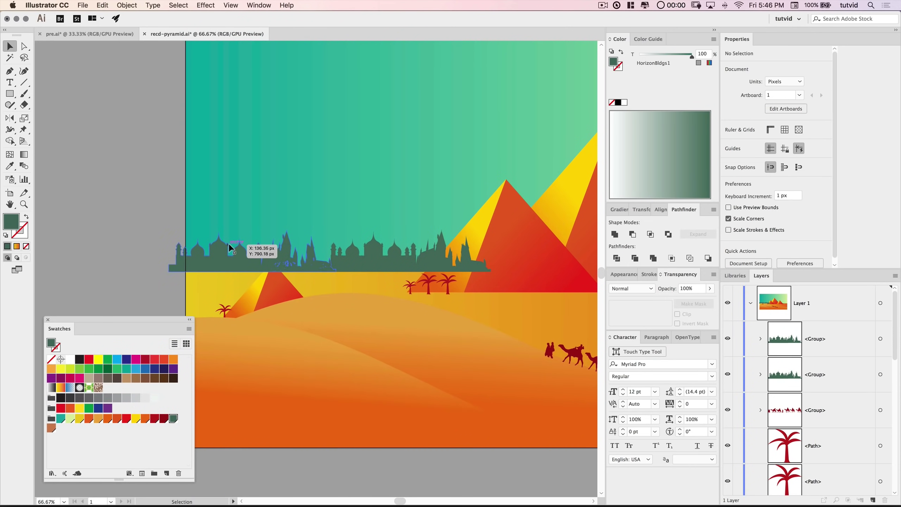
pyautogui.click(229, 244)
pyautogui.moveTo(491, 230); pyautogui.dragTo(463, 240)
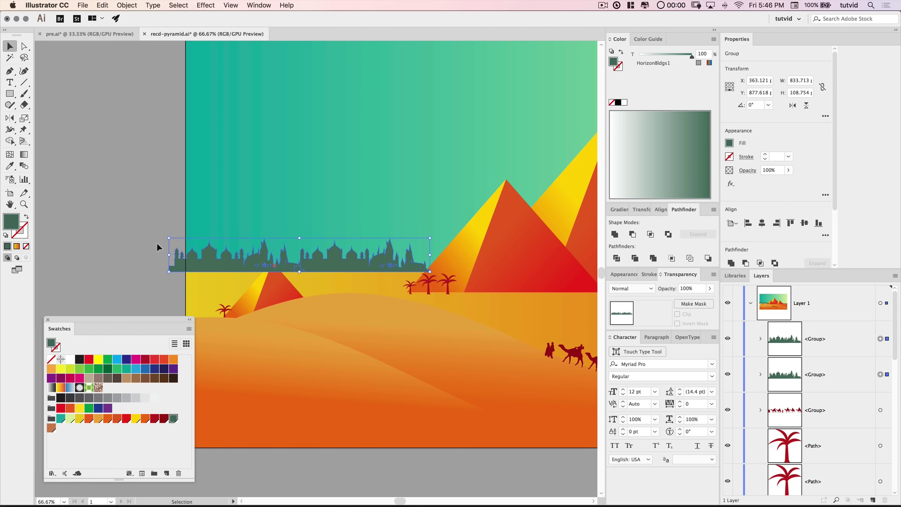
pyautogui.click(127, 195)
# - Add a third skyline copy at the right end of the row, extending it across the nearest large pyramid
pyautogui.press('super+minus')
pyautogui.press('super+minus')
pyautogui.press('super+minus')
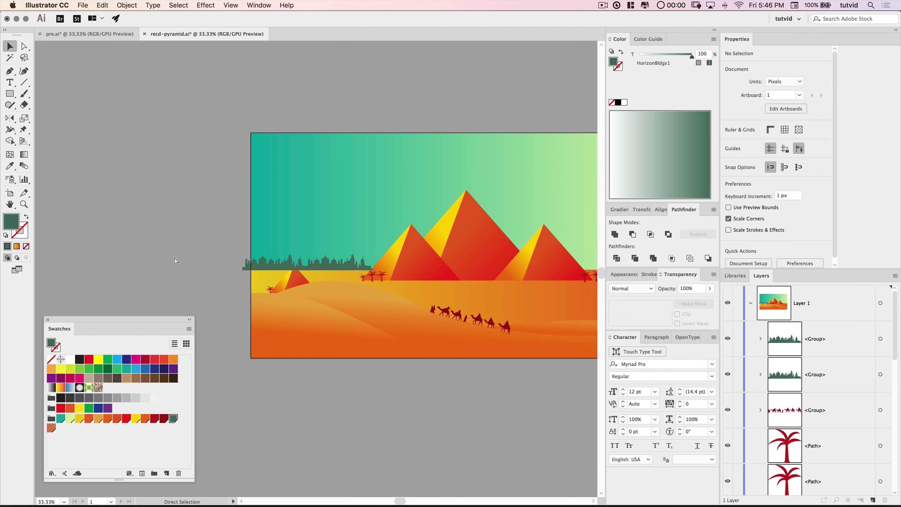
pyautogui.moveTo(389, 204); pyautogui.dragTo(366, 206)
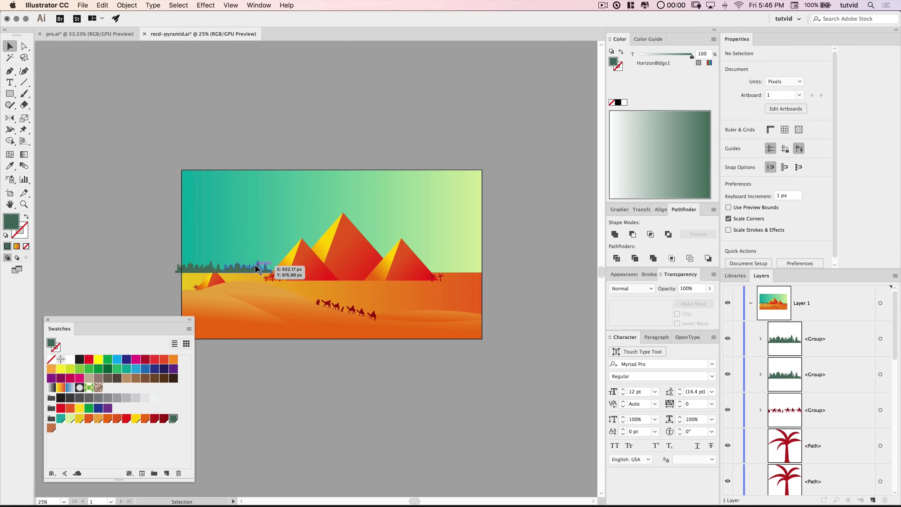
pyautogui.moveTo(200, 272); pyautogui.dragTo(286, 265)
pyautogui.click(121, 258)
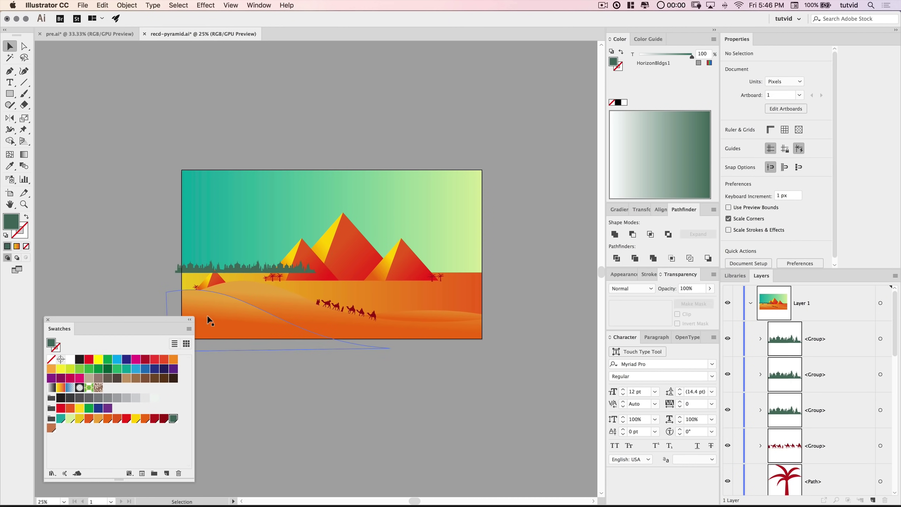
# - Select all three green skyline groups and group them into one object
pyautogui.scroll(1, 212, 291)
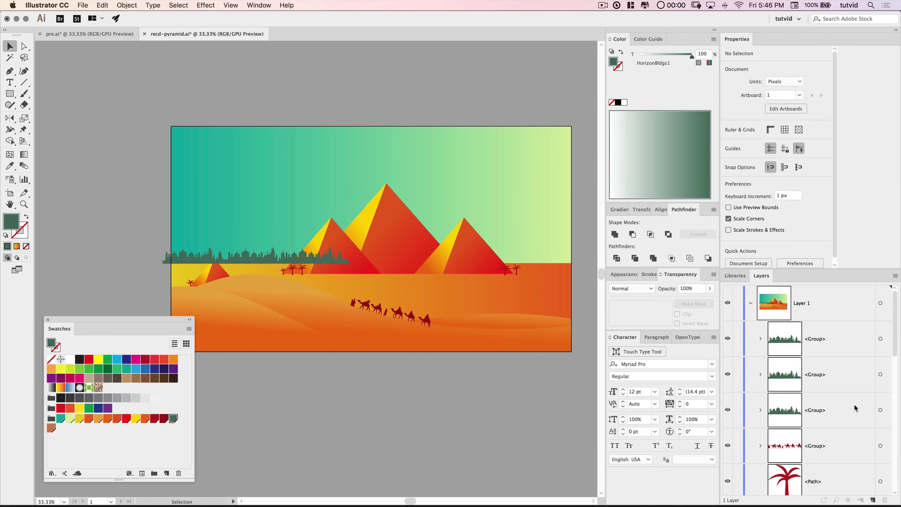
pyautogui.click(880, 410)
pyautogui.keyDown('shift'); pyautogui.click(881, 374); pyautogui.keyUp('shift')
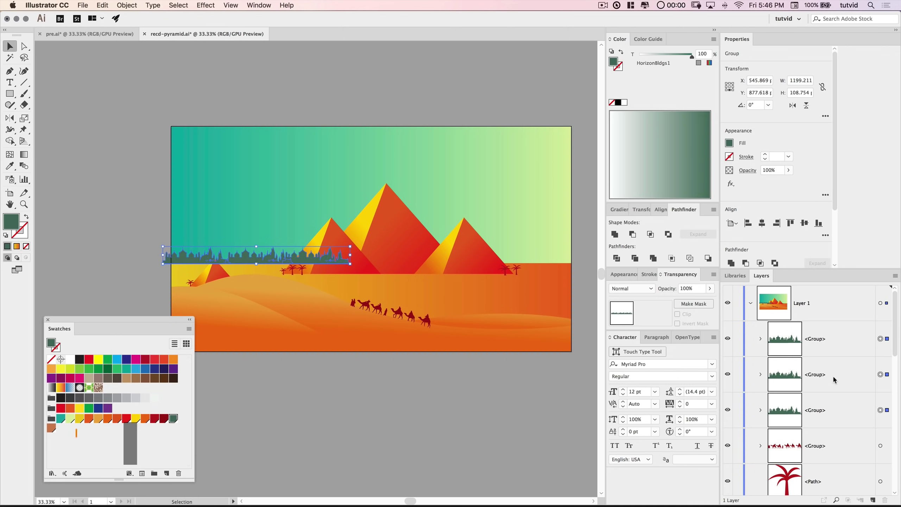
pyautogui.press('super+g')
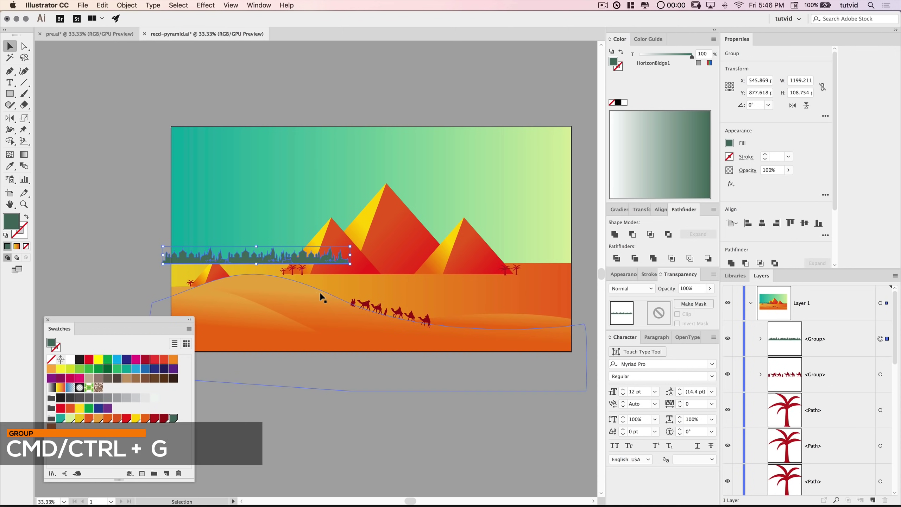
pyautogui.click(149, 281)
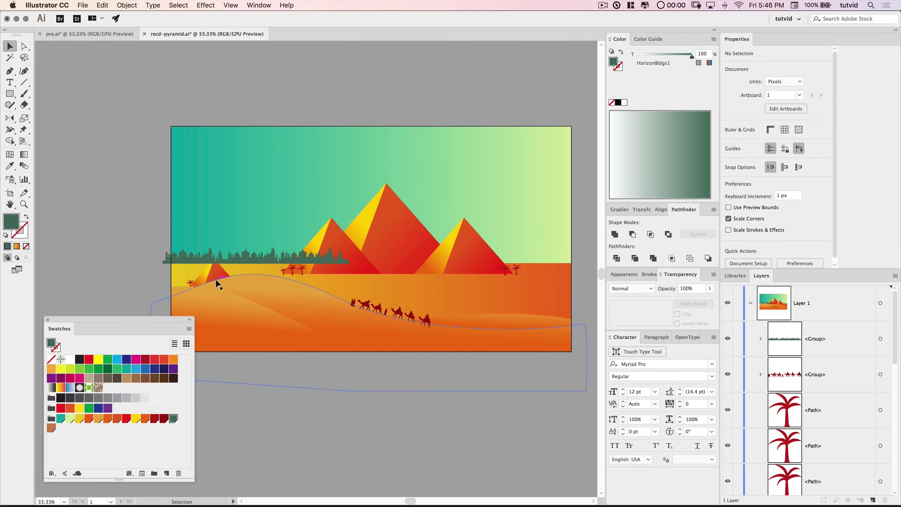
# - Move the skyline group below the three large pyramids in the stacking order, just above the sand dune group
pyautogui.click(846, 344)
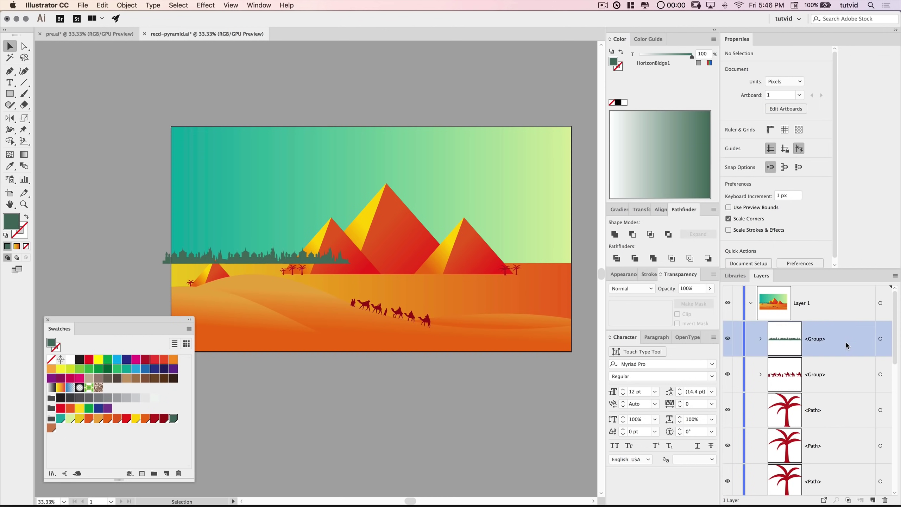
pyautogui.click(736, 40)
pyautogui.moveTo(840, 119); pyautogui.dragTo(827, 455)
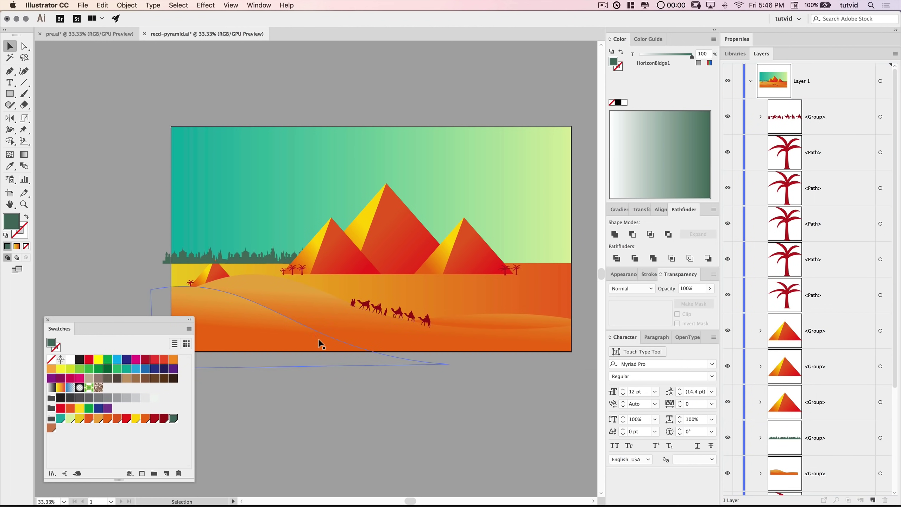
# - Move the green skyline group down the stacking order, between the orange ground rectangle and the sky rectangle
pyautogui.scroll(-4, 797, 393)
pyautogui.click(786, 412)
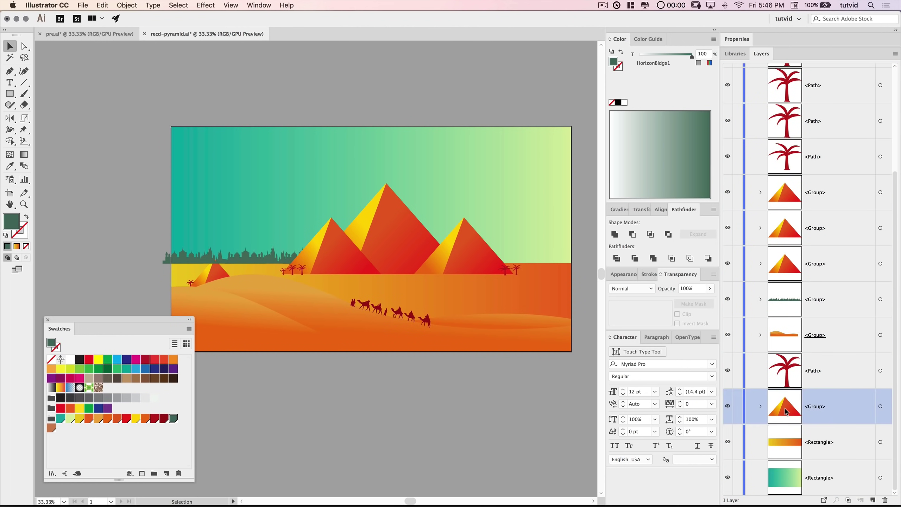
pyautogui.click(785, 337)
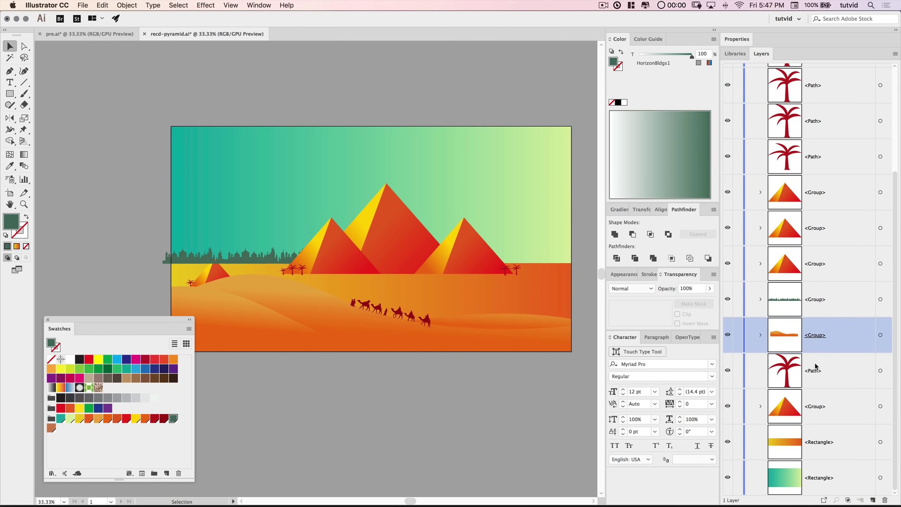
pyautogui.click(790, 444)
pyautogui.moveTo(822, 299); pyautogui.dragTo(815, 462)
pyautogui.click(139, 288)
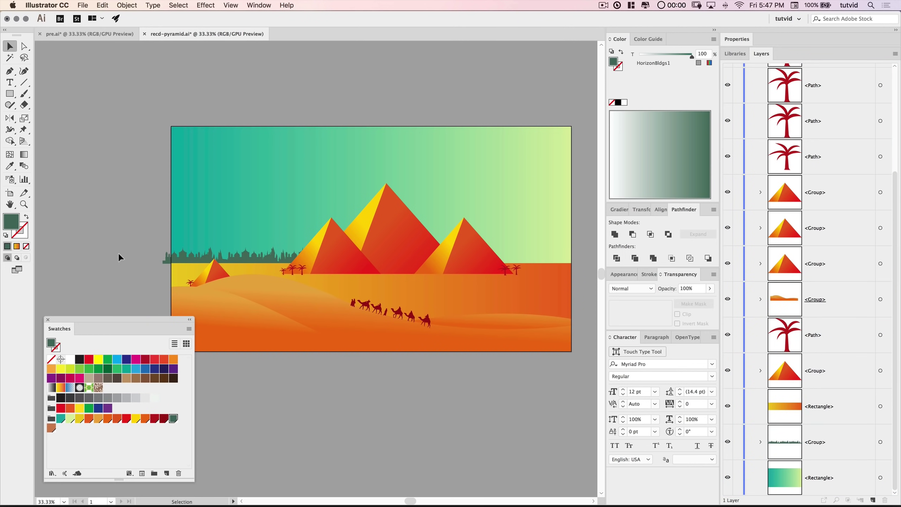
# - Duplicate the skyline group horizontally along the horizon so the copy starts behind the rightmost pyramid and runs past the artboard's right edge
pyautogui.hscroll(4, 168, 229)
pyautogui.click(226, 255)
pyautogui.hscroll(2, 276, 271)
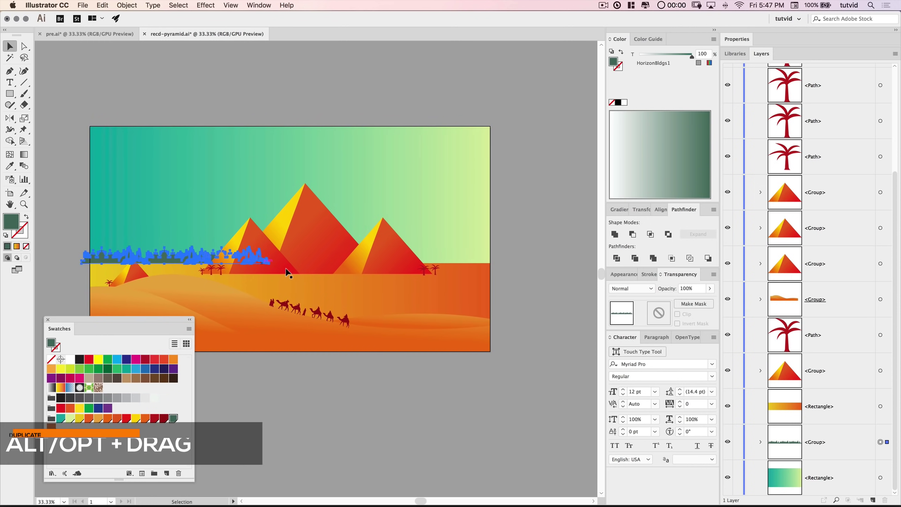
pyautogui.keyDown('alt'); pyautogui.keyDown('shift'); pyautogui.moveTo(176, 255); pyautogui.dragTo(473, 244); pyautogui.keyUp('shift'); pyautogui.keyUp('alt')
pyautogui.click(551, 339)
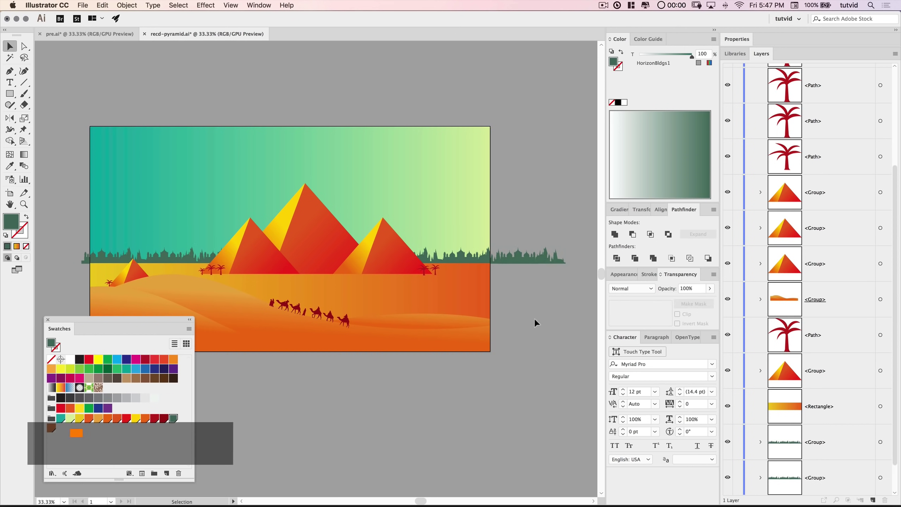
# - Recolor the right-hand skyline copy with the HorizonBldgs2 swatch
pyautogui.click(478, 261)
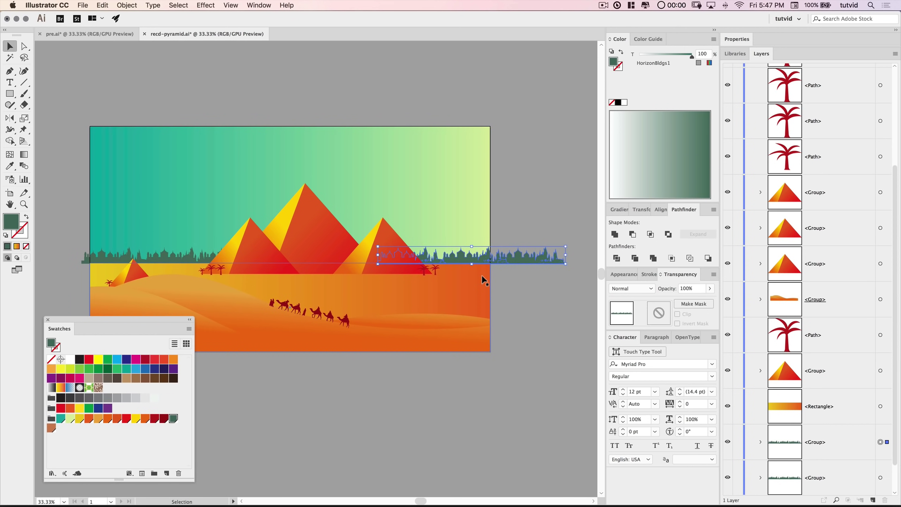
pyautogui.click(51, 428)
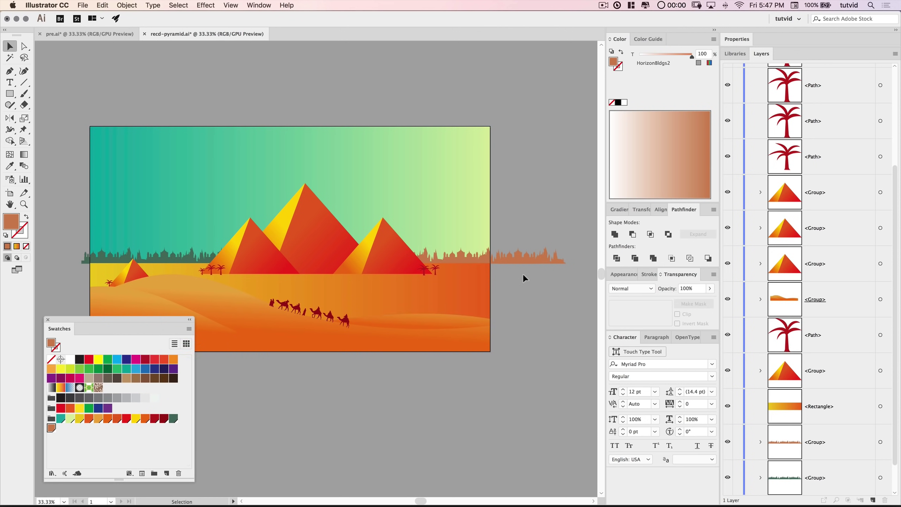
pyautogui.hscroll(-3, 390, 85)
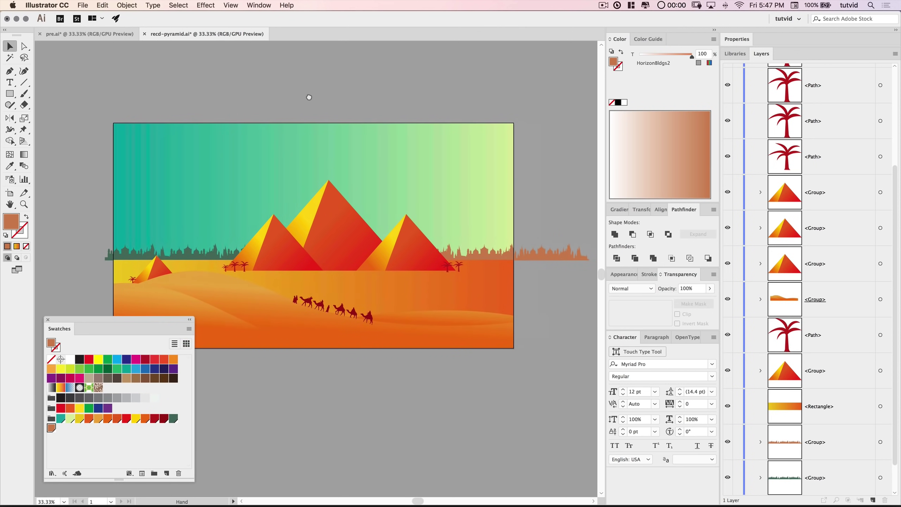
# - Target the camel group at the top of Layer 1, activate the Ellipse tool and set the fill color to white (ffffff)
pyautogui.scroll(4, 790, 172)
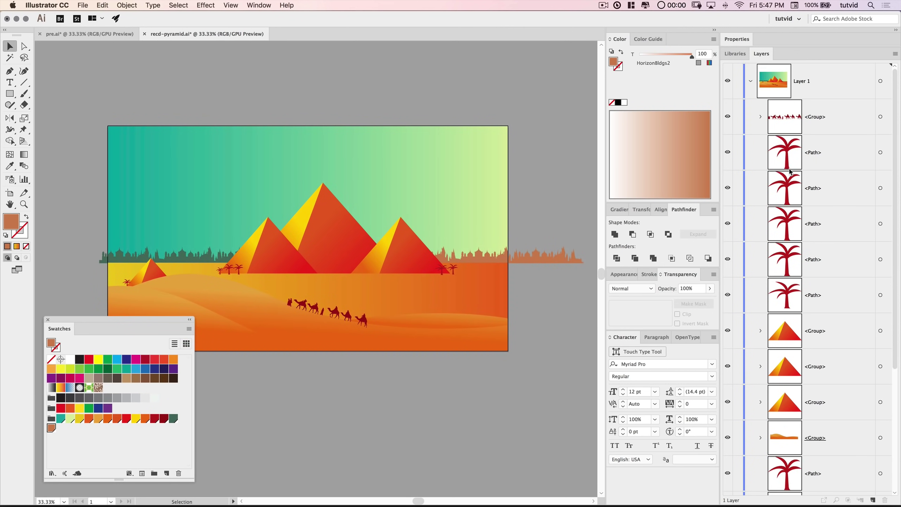
pyautogui.click(826, 117)
pyautogui.click(52, 133)
pyautogui.moveTo(12, 96); pyautogui.dragTo(43, 114)
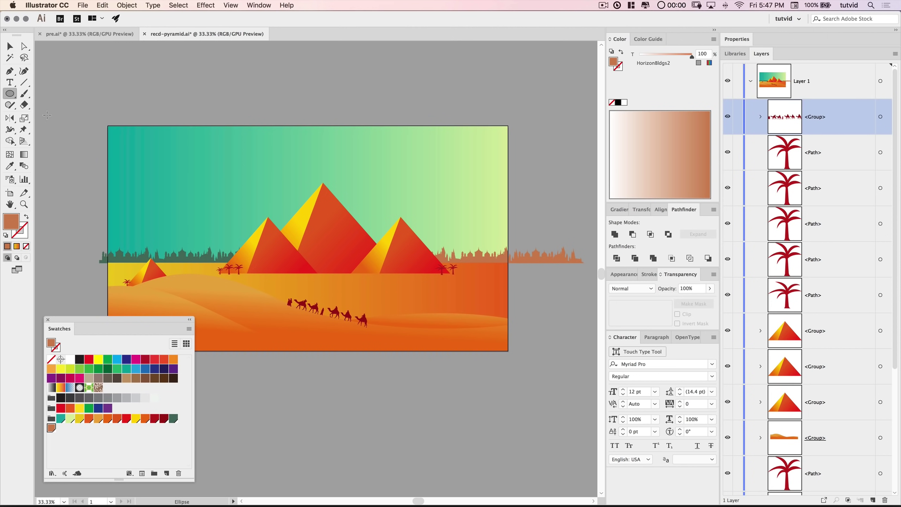
pyautogui.doubleClick(13, 227)
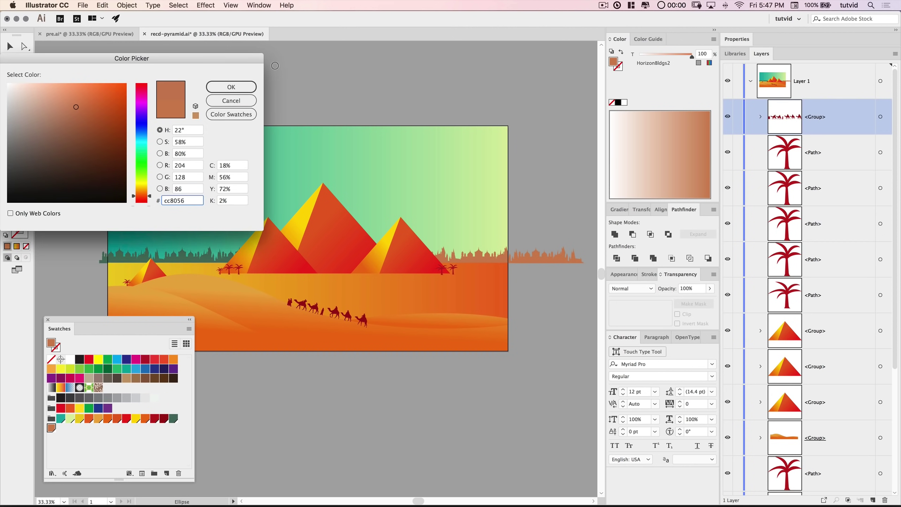
pyautogui.moveTo(76, 107); pyautogui.dragTo(6, 82)
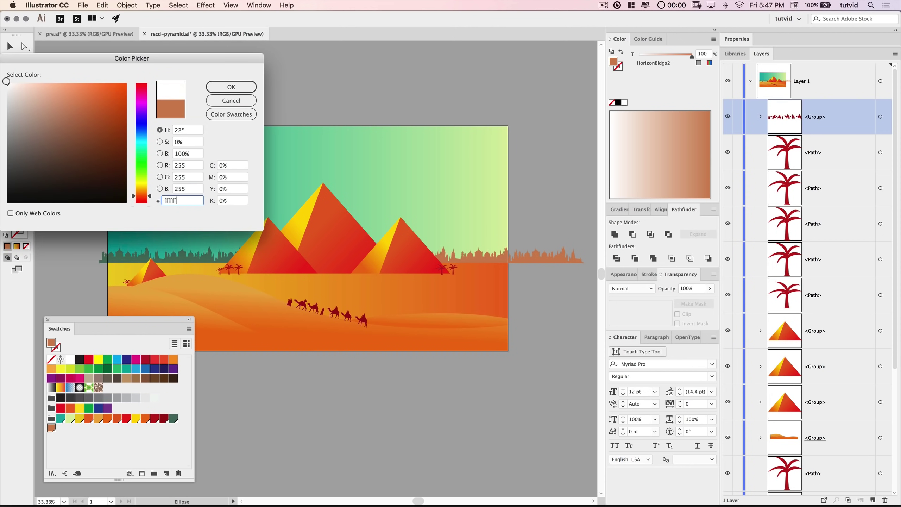
pyautogui.click(228, 88)
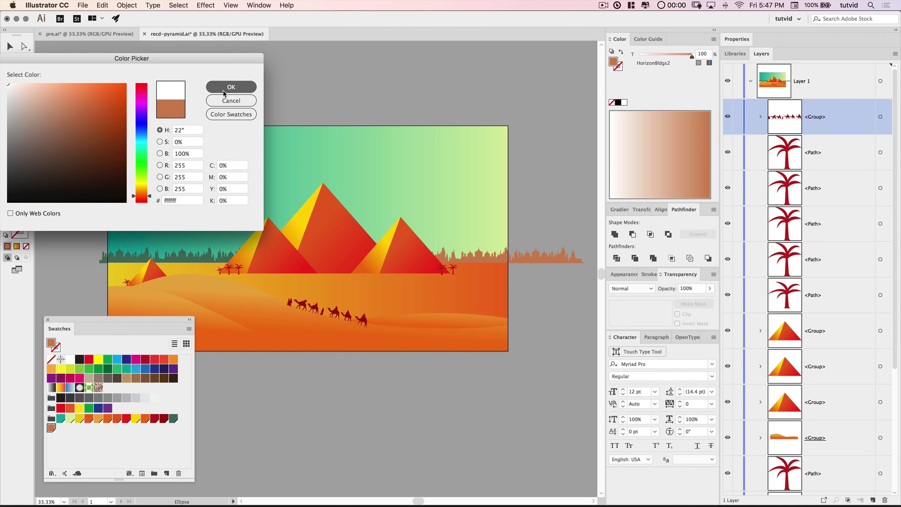
# - Create a 123 × 123 px white circle in the sky, above and left of the pyramids
pyautogui.click(177, 171)
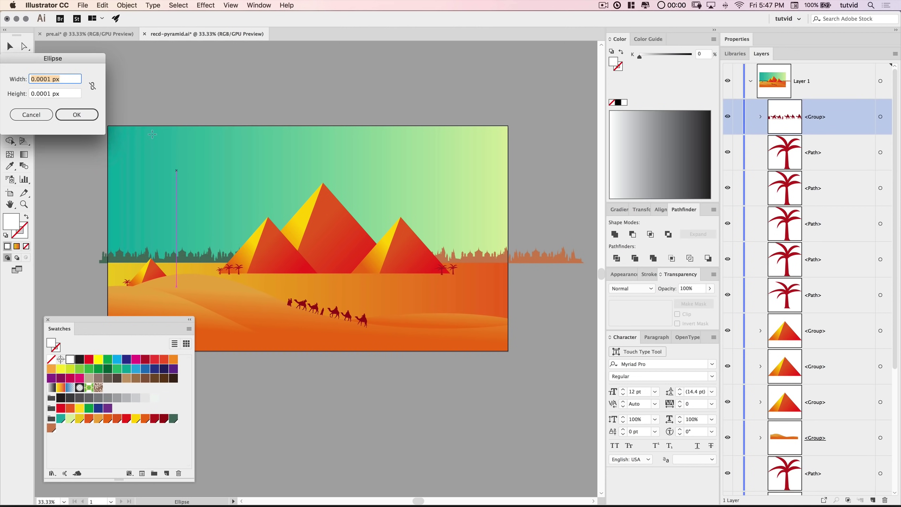
pyautogui.moveTo(79, 62); pyautogui.dragTo(297, 82)
pyautogui.write('123')
pyautogui.press('Tab')
pyautogui.write('123')
pyautogui.press('Return')
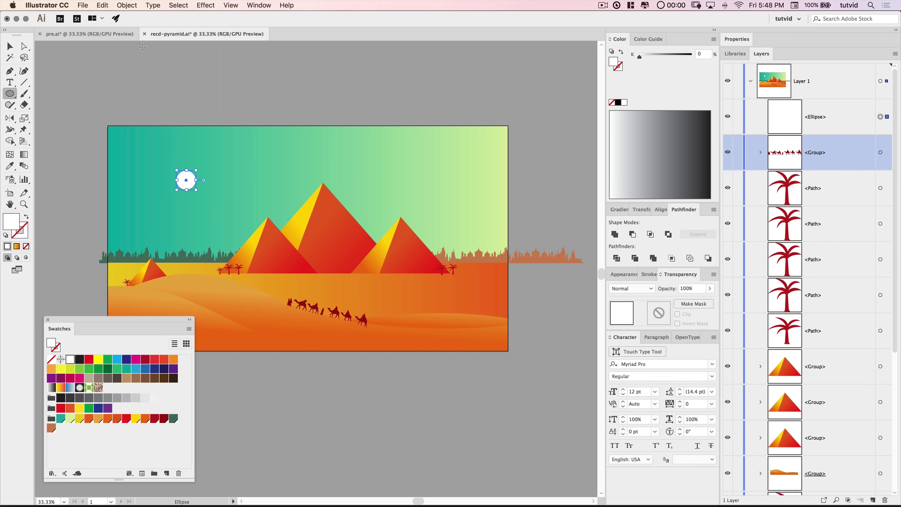
# - Duplicate the white circle, shrink the copy to roughly three quarters and place it over the original's upper-right part
pyautogui.press('z')
pyautogui.click(312, 302)
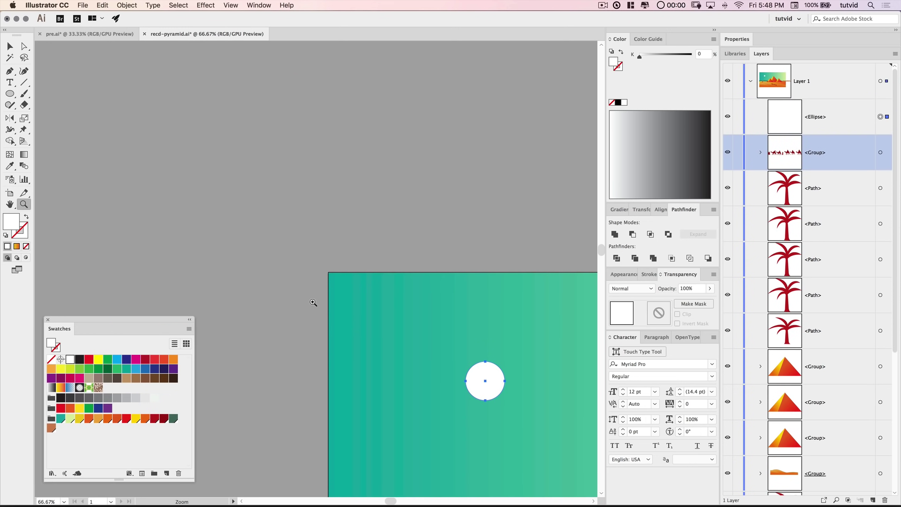
pyautogui.doubleClick(490, 392)
pyautogui.moveTo(228, 158); pyautogui.dragTo(471, 347)
pyautogui.press('v')
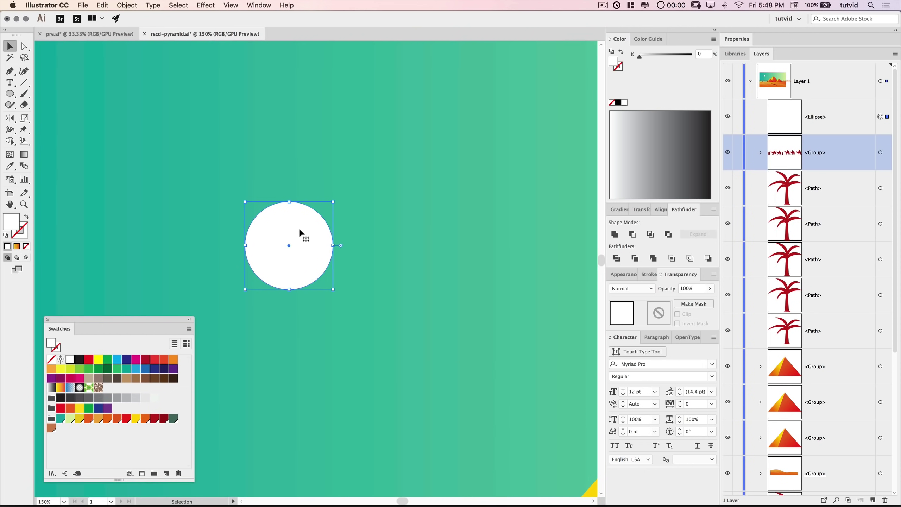
pyautogui.moveTo(302, 234); pyautogui.dragTo(346, 213)
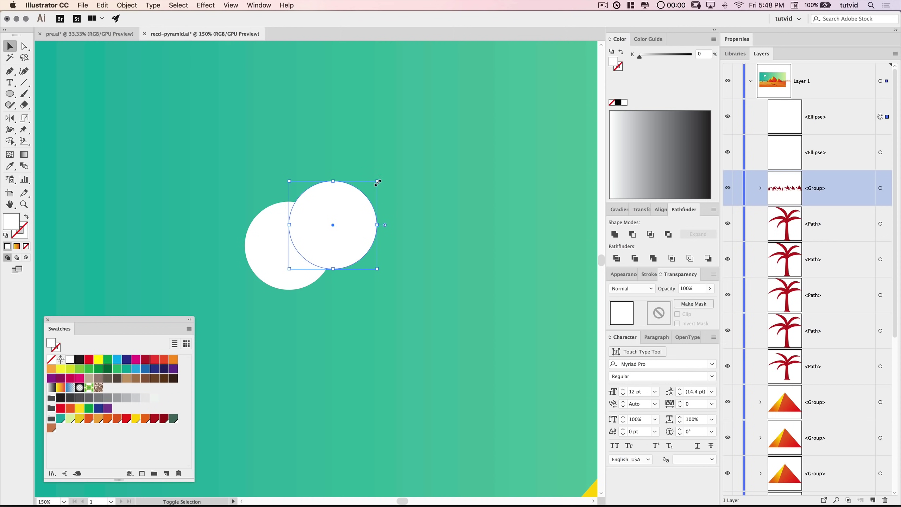
pyautogui.moveTo(378, 181); pyautogui.dragTo(344, 215)
pyautogui.moveTo(330, 254); pyautogui.dragTo(337, 202)
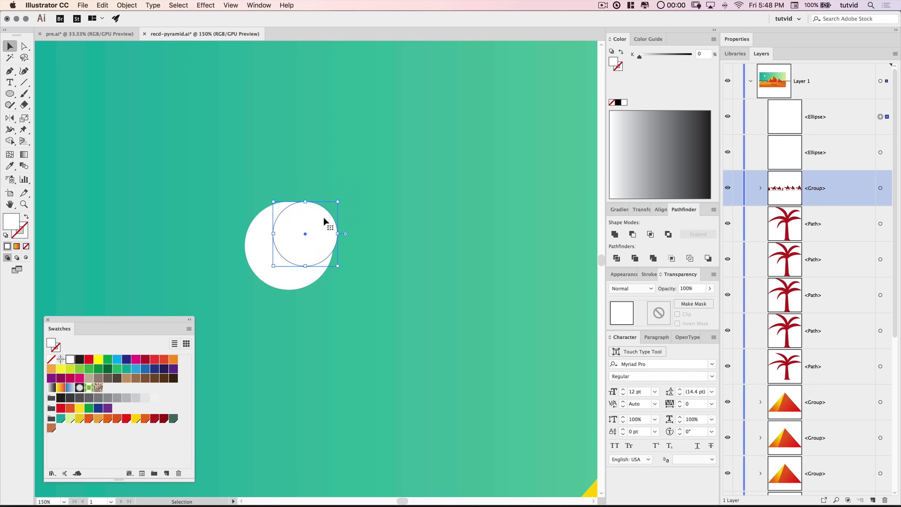
# - Subtract the smaller front circle from the larger one with Minus Front to form a crescent moon
pyautogui.keyDown('shift'); pyautogui.click(252, 243); pyautogui.keyUp('shift')
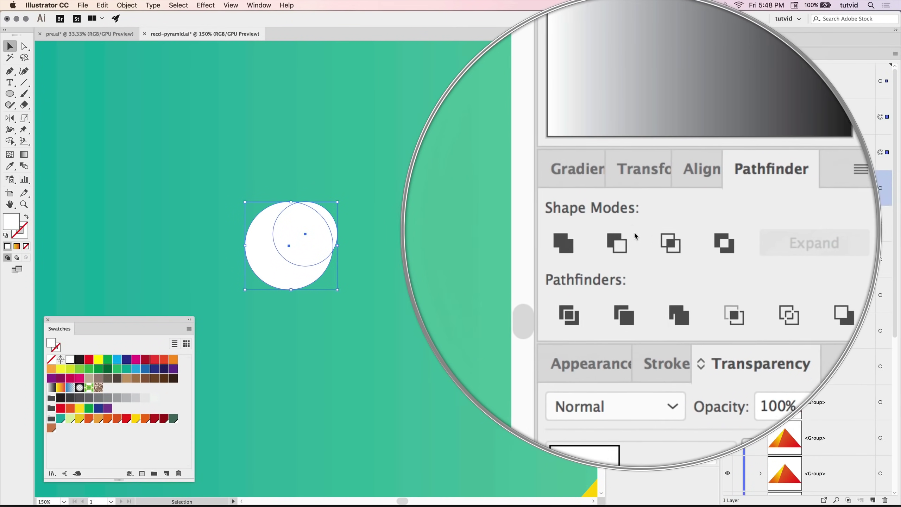
pyautogui.click(634, 237)
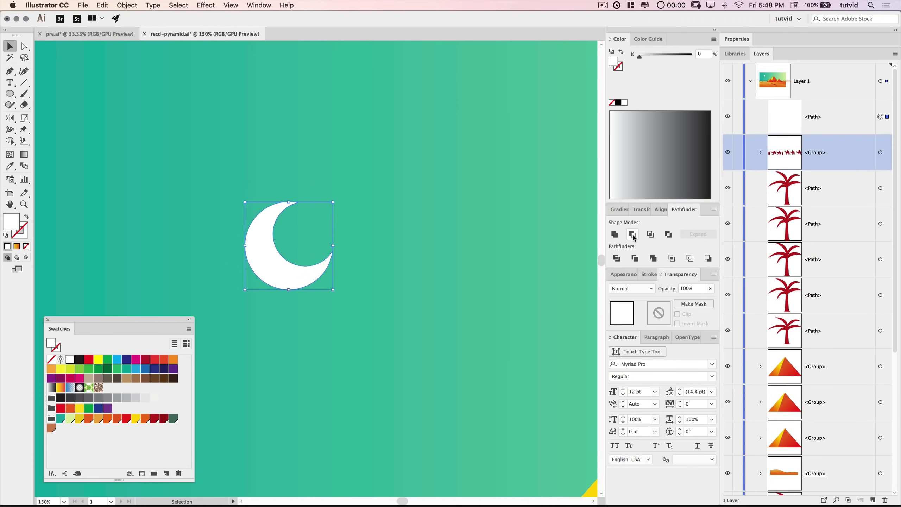
pyautogui.click(306, 346)
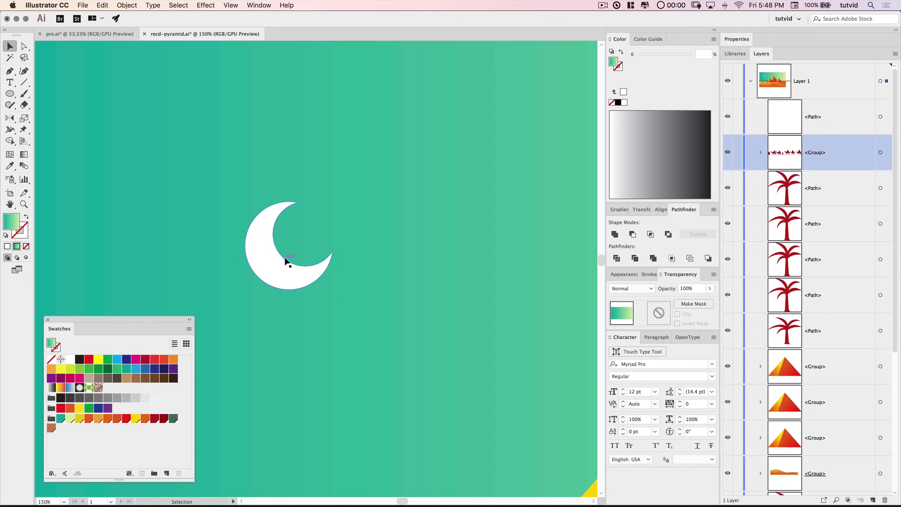
# - Apply the linear gradient to the crescent and replace its teal start stop with the PaleSky color so both ends match
pyautogui.click(274, 266)
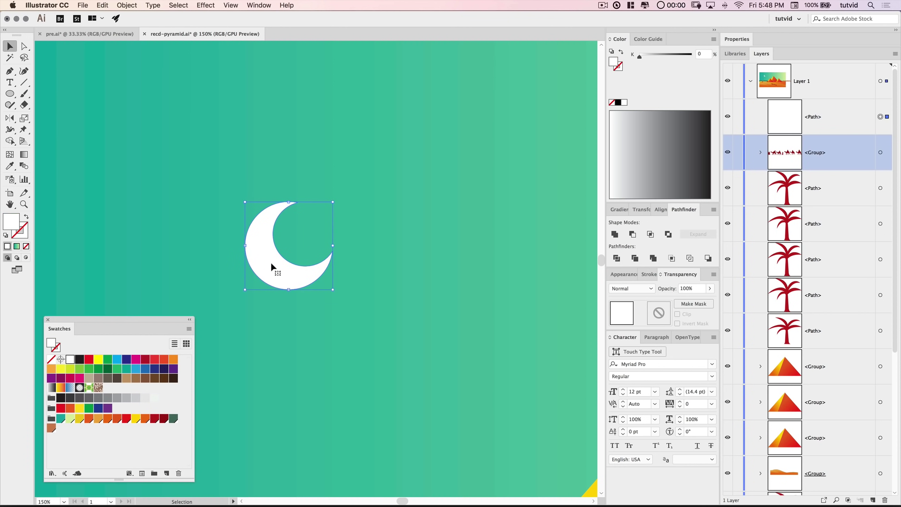
pyautogui.click(623, 210)
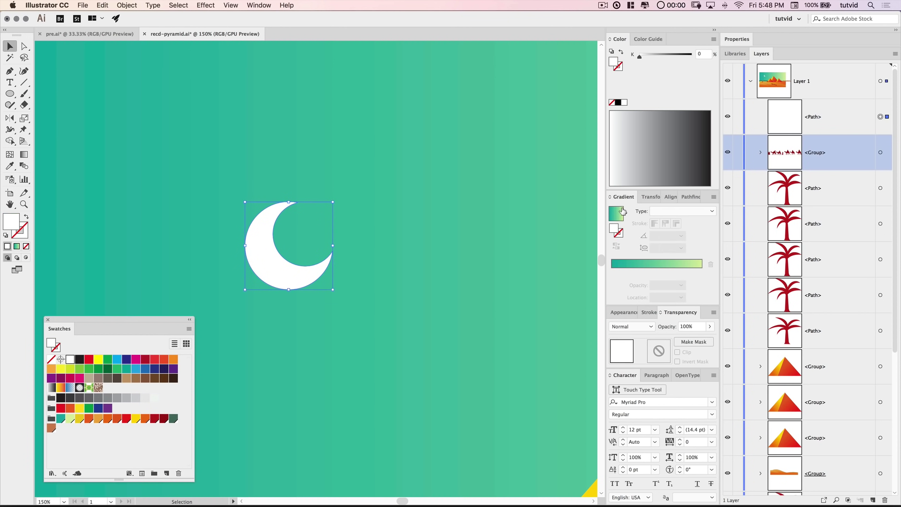
pyautogui.click(618, 215)
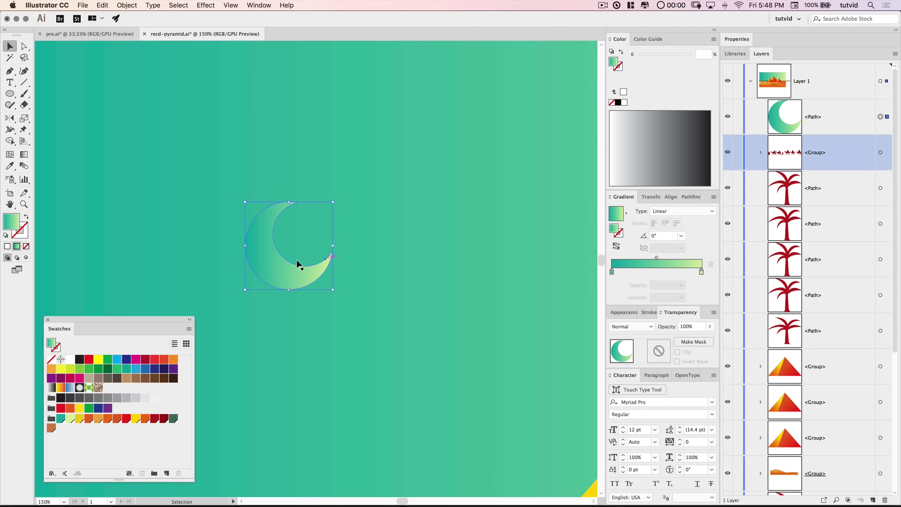
pyautogui.moveTo(701, 272); pyautogui.dragTo(666, 272)
pyautogui.click(703, 271)
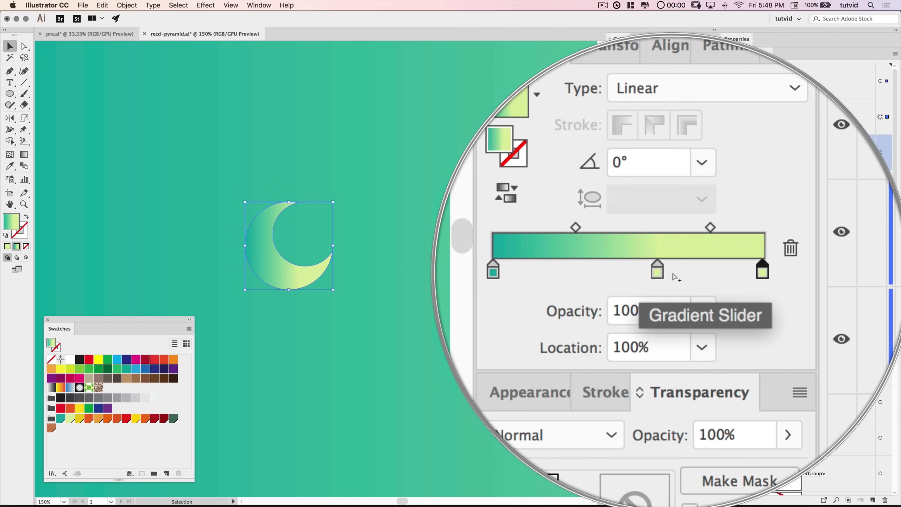
pyautogui.moveTo(612, 272); pyautogui.dragTo(608, 298)
pyautogui.moveTo(667, 272); pyautogui.dragTo(596, 274)
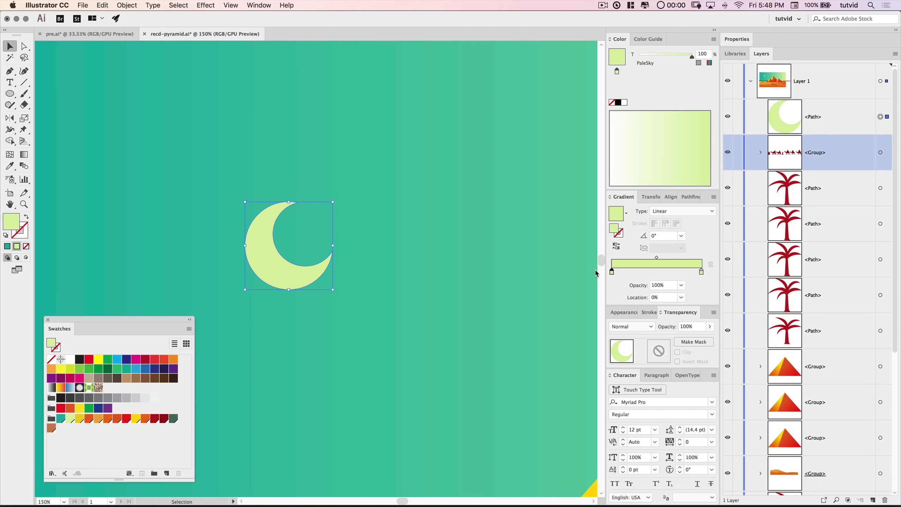
# - Set the opacity of the crescent gradient's end stop at 100% location to 0%
pyautogui.click(701, 272)
pyautogui.click(681, 285)
pyautogui.click(686, 292)
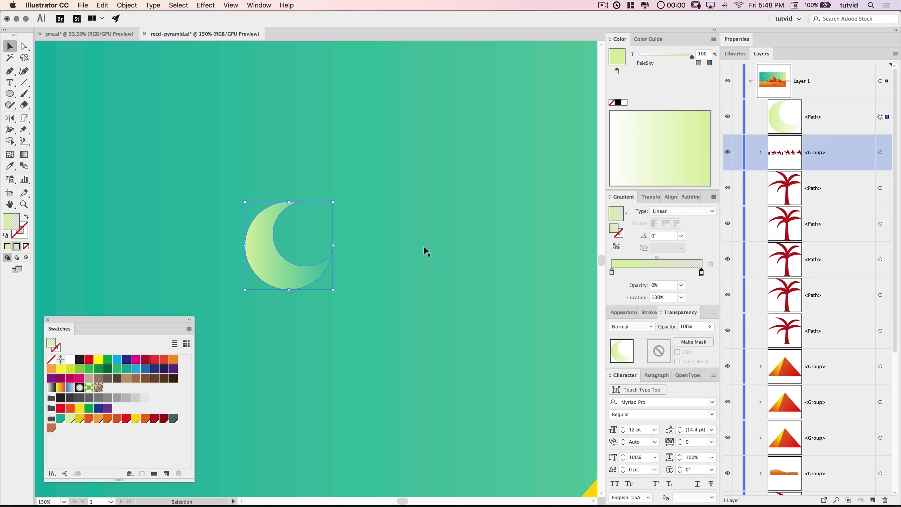
pyautogui.click(357, 326)
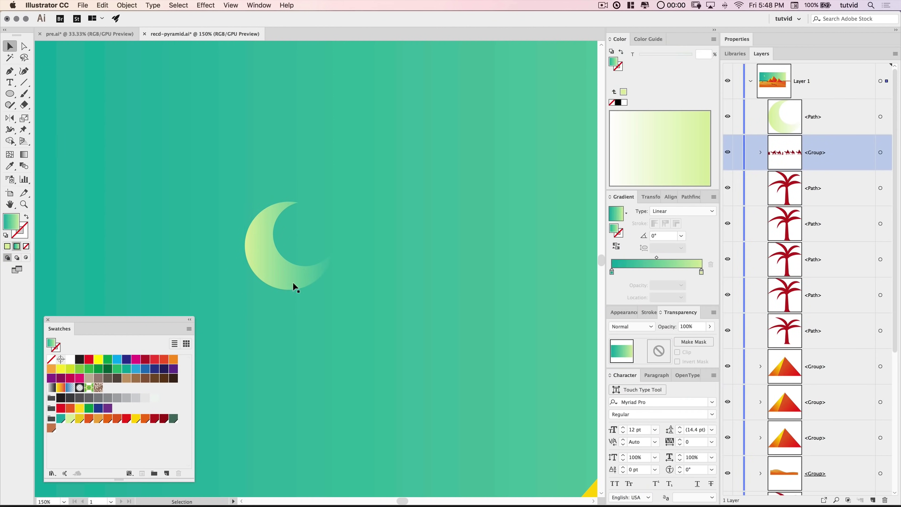
# - Reselect the crescent moon and change its gradient type to Radial
pyautogui.click(279, 266)
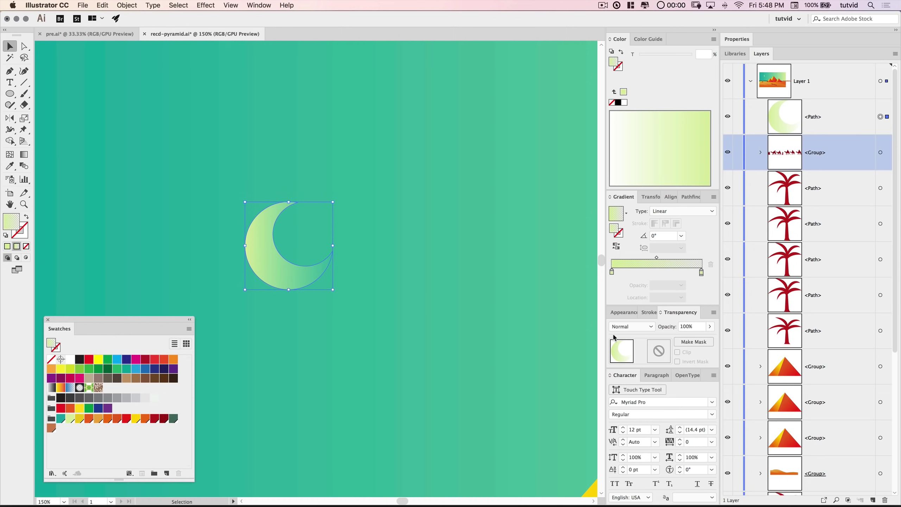
pyautogui.click(611, 272)
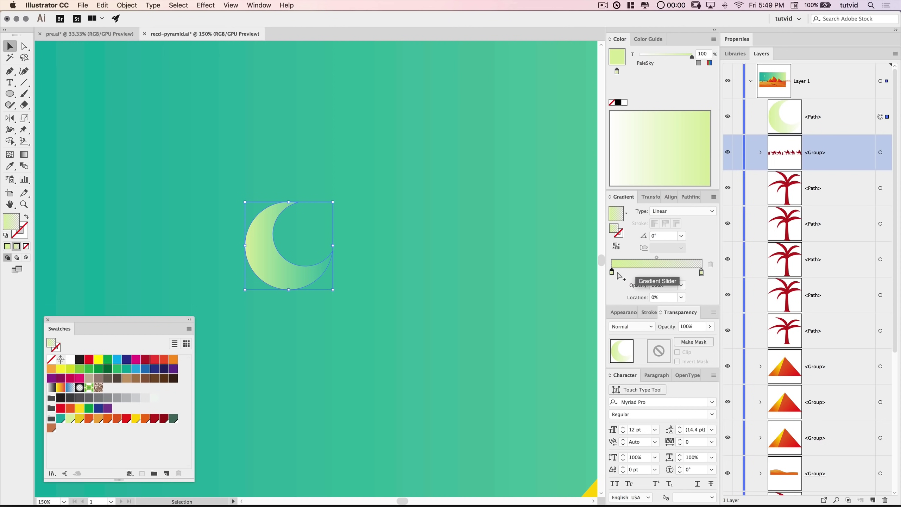
pyautogui.click(702, 273)
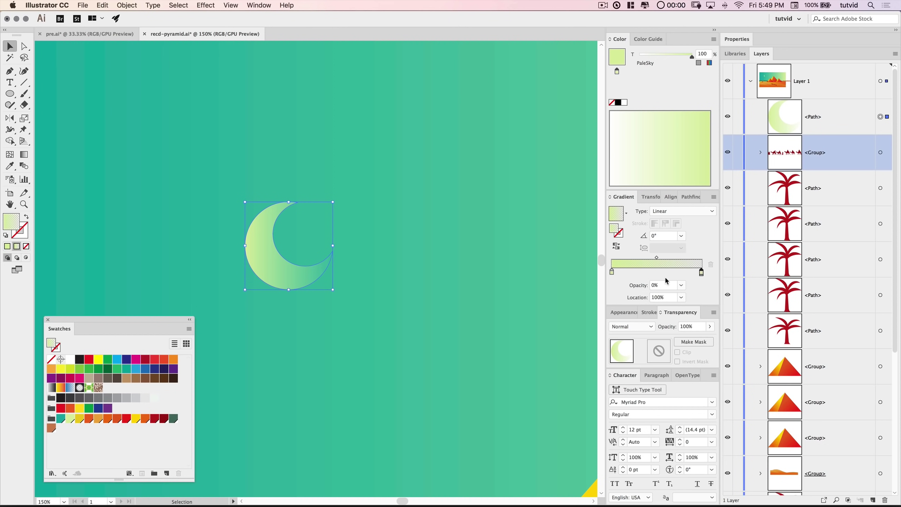
pyautogui.click(707, 213)
pyautogui.click(676, 230)
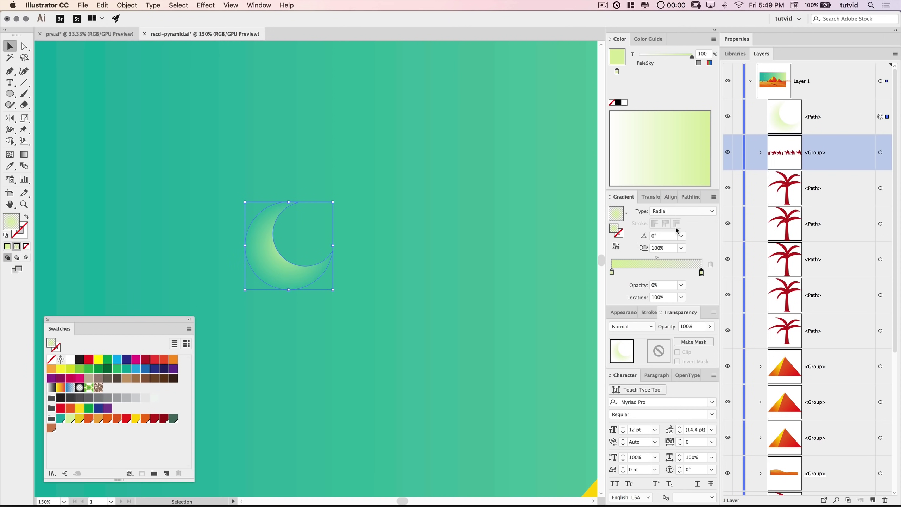
pyautogui.click(683, 213)
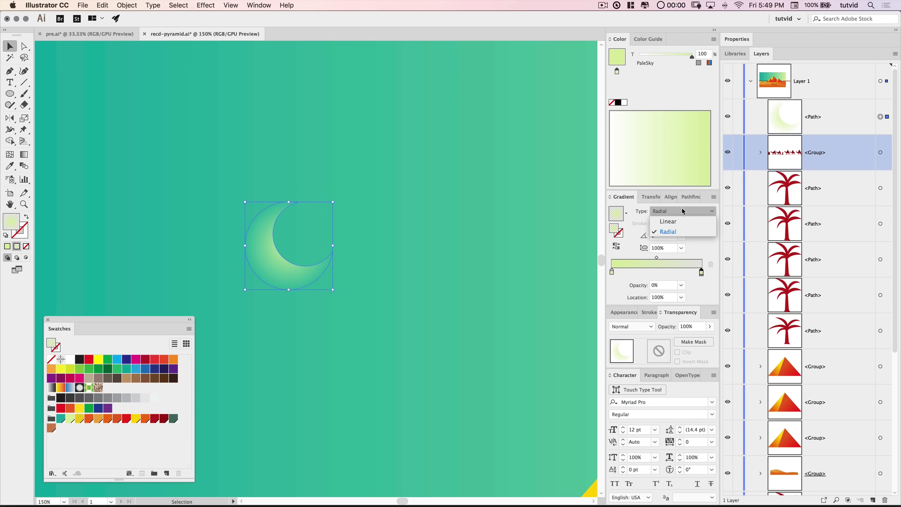
pyautogui.click(667, 232)
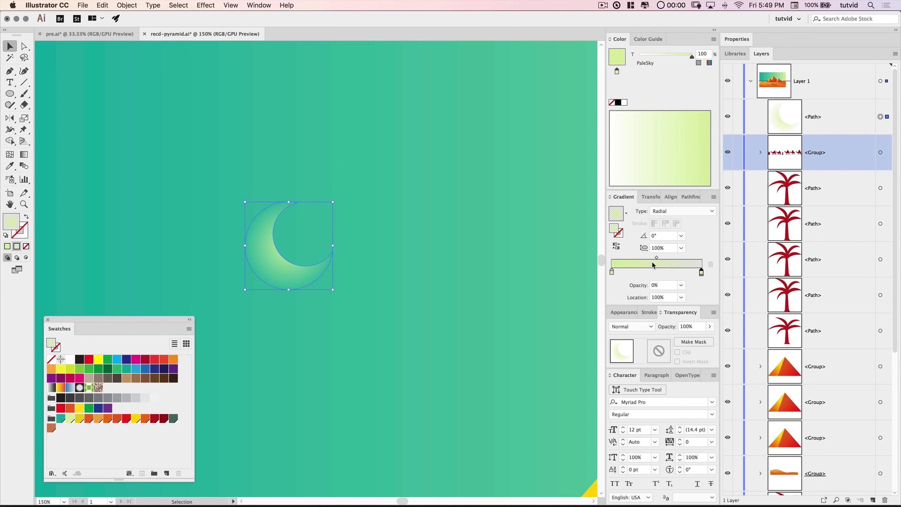
# - Slide the start stop of the crescent's radial gradient toward the middle and place the midpoint at 57.75% location
pyautogui.moveTo(656, 261); pyautogui.dragTo(687, 261)
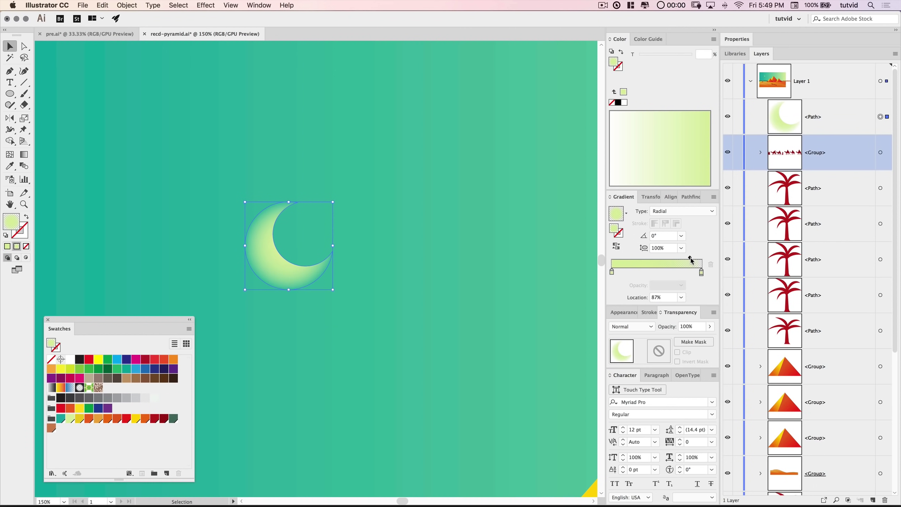
pyautogui.moveTo(614, 275); pyautogui.dragTo(681, 258)
pyautogui.click(696, 259)
# - Reposition the crescent's radial gradient with the Gradient tool at a 33.1° angle, centering it near the inner curve so the outer edge fades
pyautogui.click(24, 155)
pyautogui.moveTo(291, 255); pyautogui.dragTo(321, 230)
pyautogui.moveTo(270, 262); pyautogui.dragTo(290, 249)
pyautogui.moveTo(344, 217)
pyautogui.mouseDown()
pyautogui.moveTo(323, 229)
pyautogui.moveTo(337, 222)
pyautogui.mouseUp()
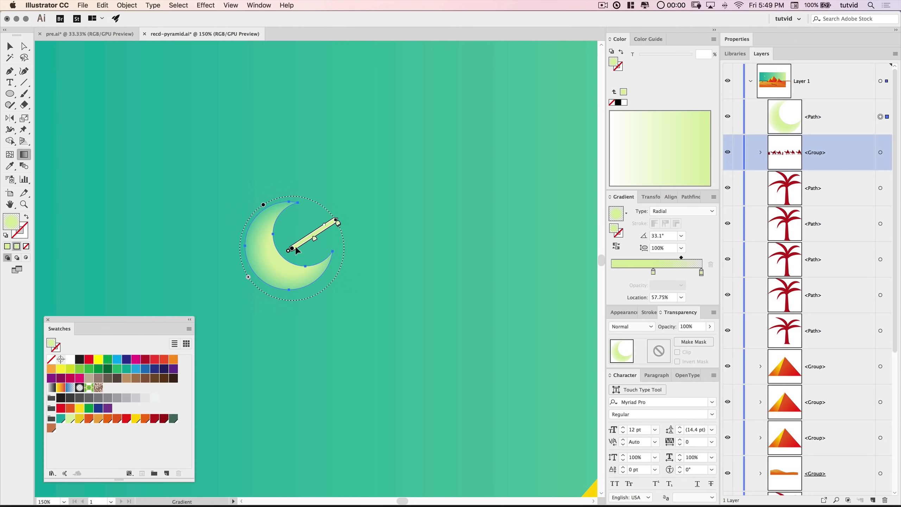
pyautogui.moveTo(290, 252)
pyautogui.mouseDown()
pyautogui.moveTo(284, 243)
pyautogui.moveTo(279, 258)
pyautogui.mouseUp()
pyautogui.moveTo(338, 224)
pyautogui.mouseDown()
pyautogui.moveTo(291, 243)
pyautogui.moveTo(340, 219)
pyautogui.mouseUp()
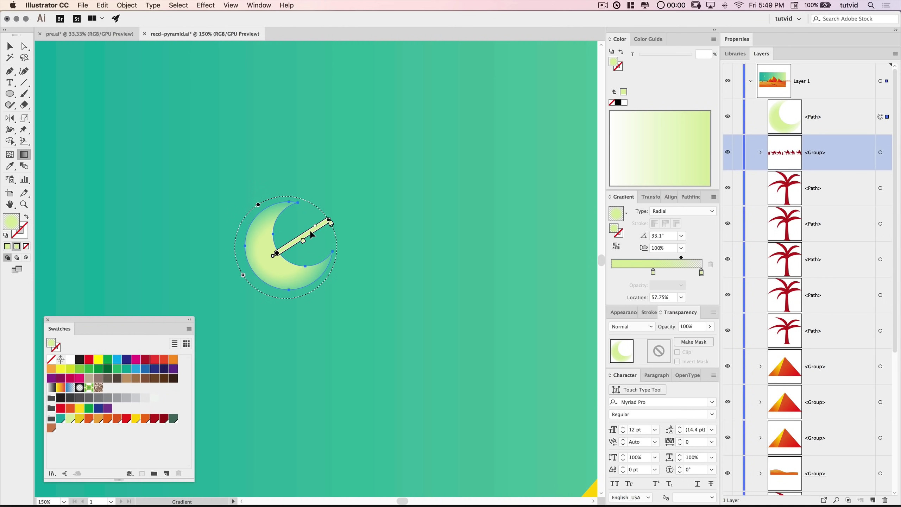
pyautogui.moveTo(322, 233); pyautogui.dragTo(323, 230)
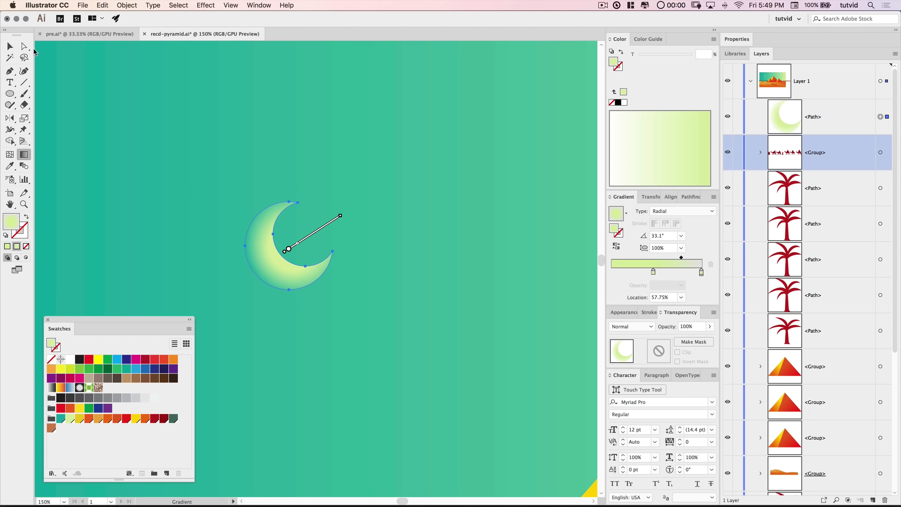
pyautogui.click(9, 46)
pyautogui.click(124, 128)
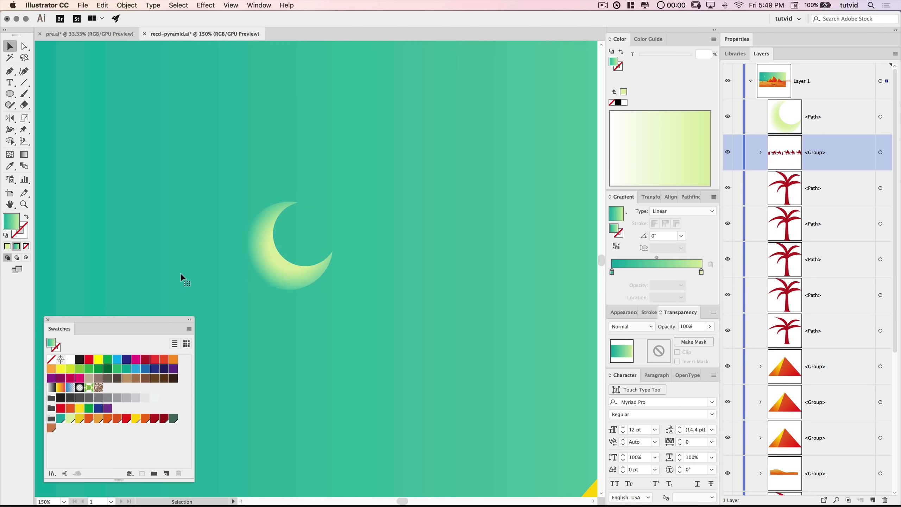
pyautogui.press('super+0')
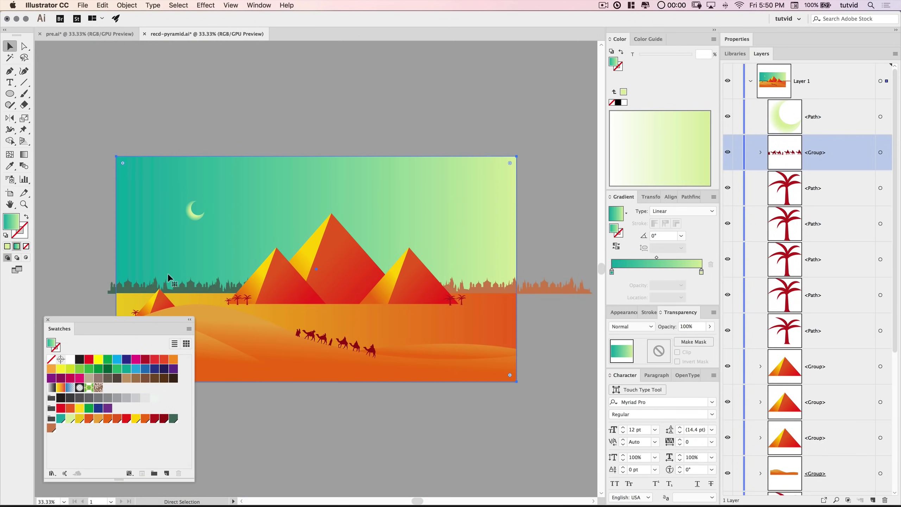
pyautogui.click(167, 107)
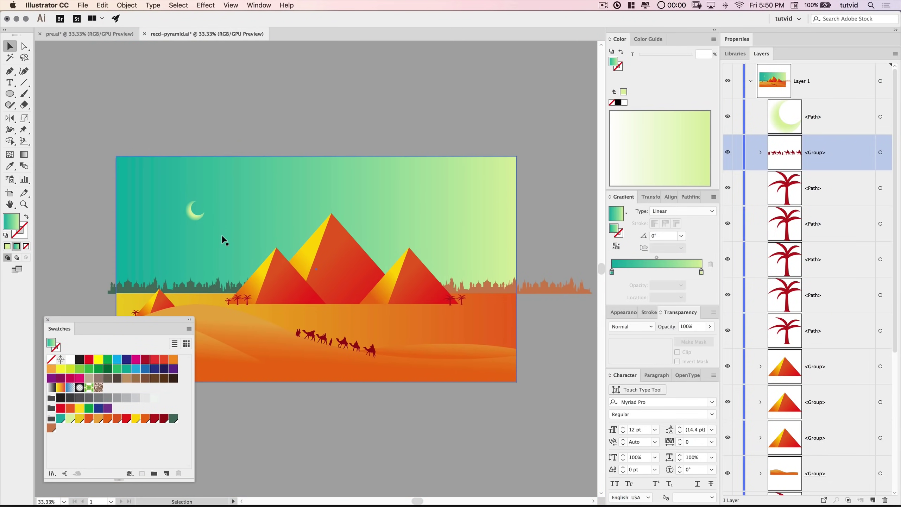
# - Try the Overlay blending mode on the crescent moon
pyautogui.click(195, 220)
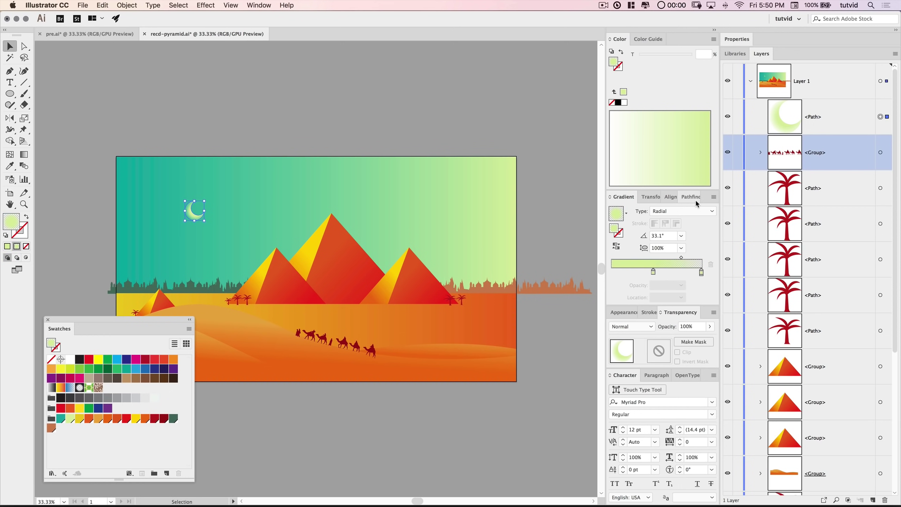
pyautogui.click(650, 197)
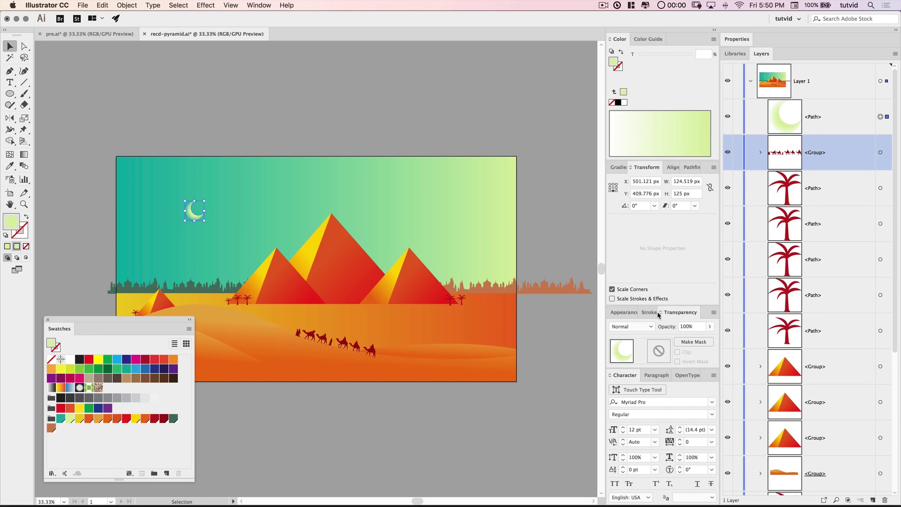
pyautogui.click(618, 167)
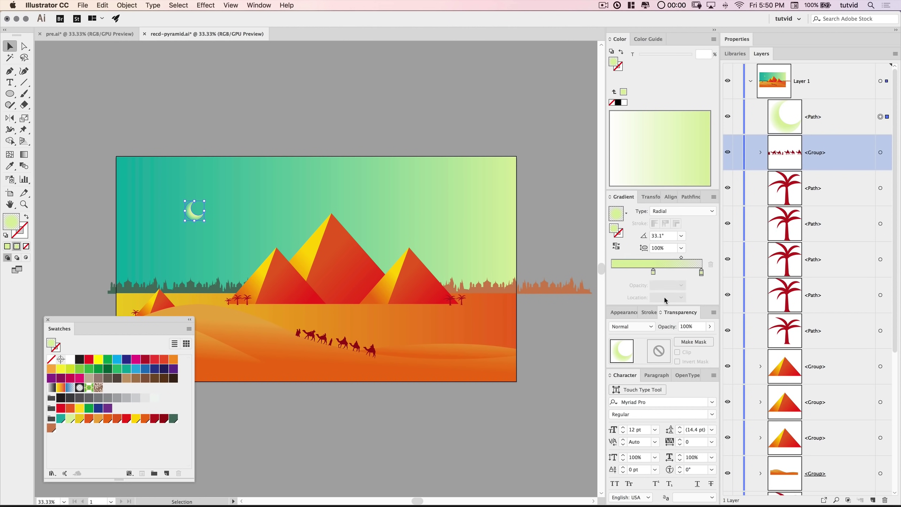
pyautogui.click(651, 327)
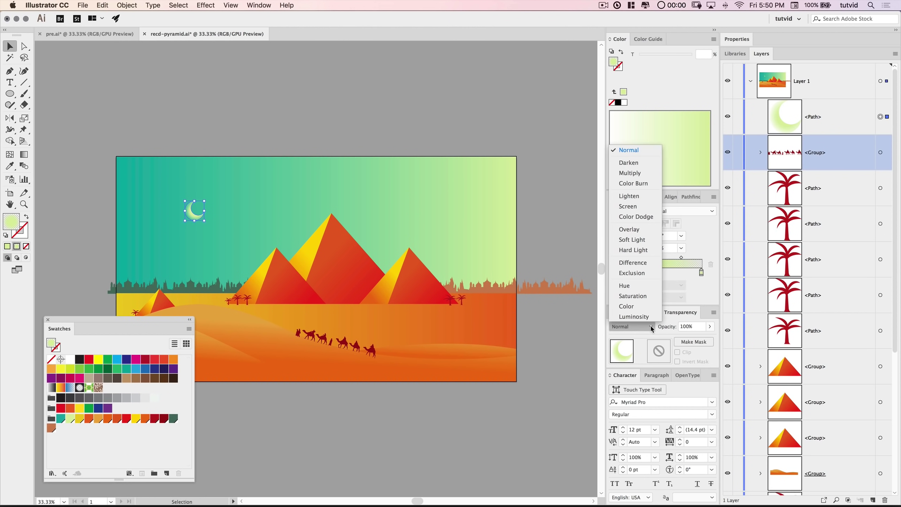
pyautogui.click(645, 228)
pyautogui.click(369, 122)
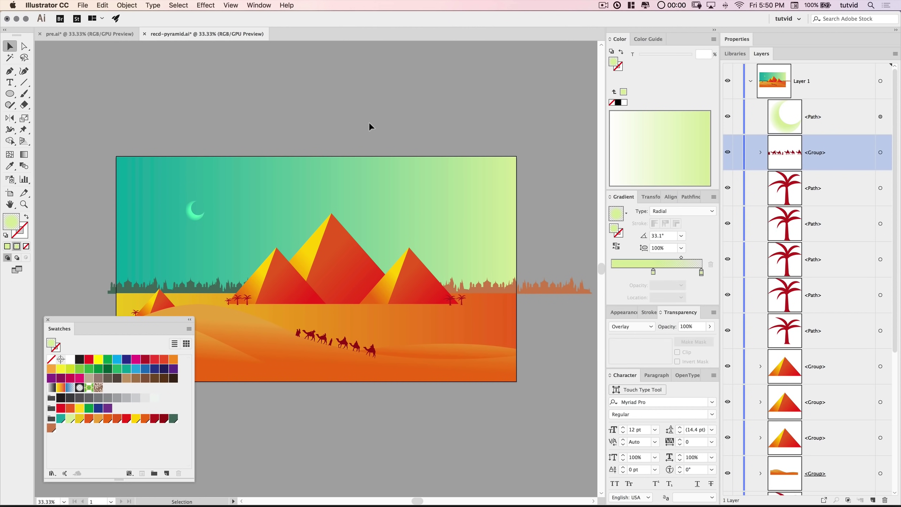
# - Change the crescent moon's blending mode to Soft Light and deselect it
pyautogui.click(194, 214)
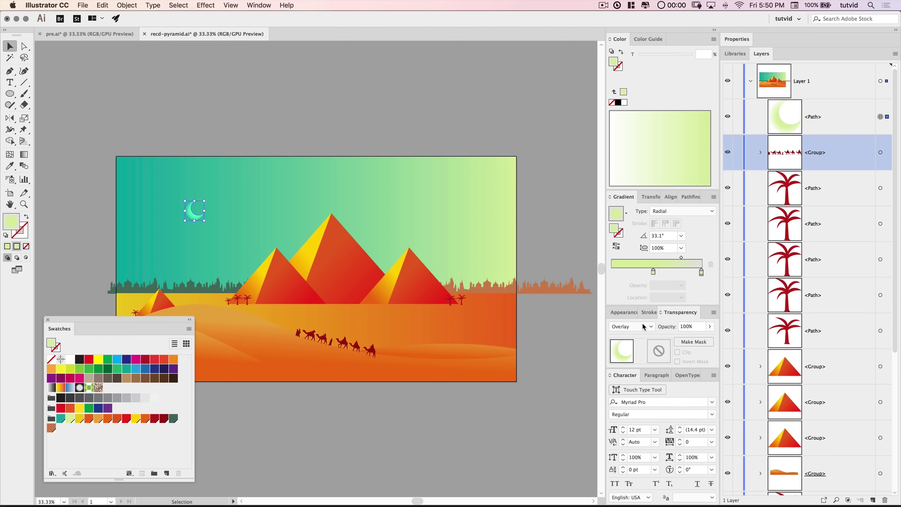
pyautogui.click(631, 327)
pyautogui.click(633, 244)
pyautogui.click(81, 165)
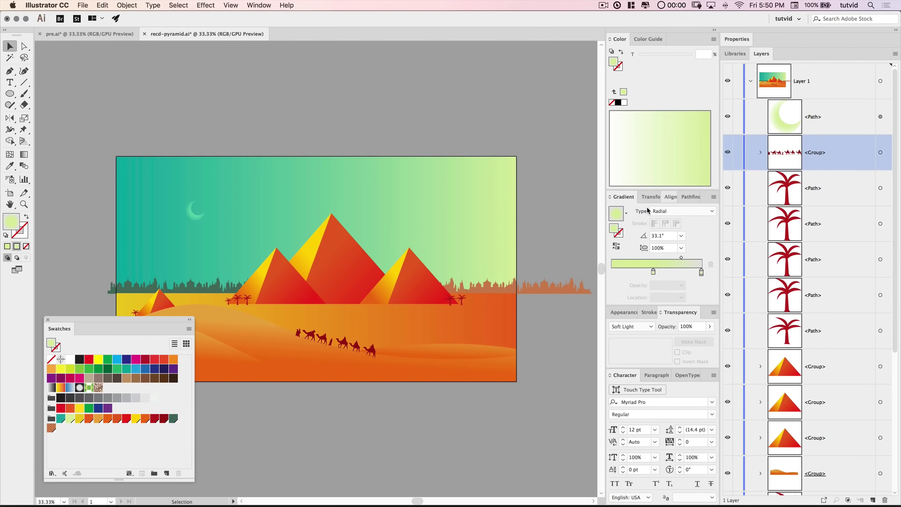
# - Create a 10 px by 10 px ellipse as a star in the sky between the moon and the great pyramid
pyautogui.press('space')
pyautogui.moveTo(352, 226); pyautogui.dragTo(368, 189)
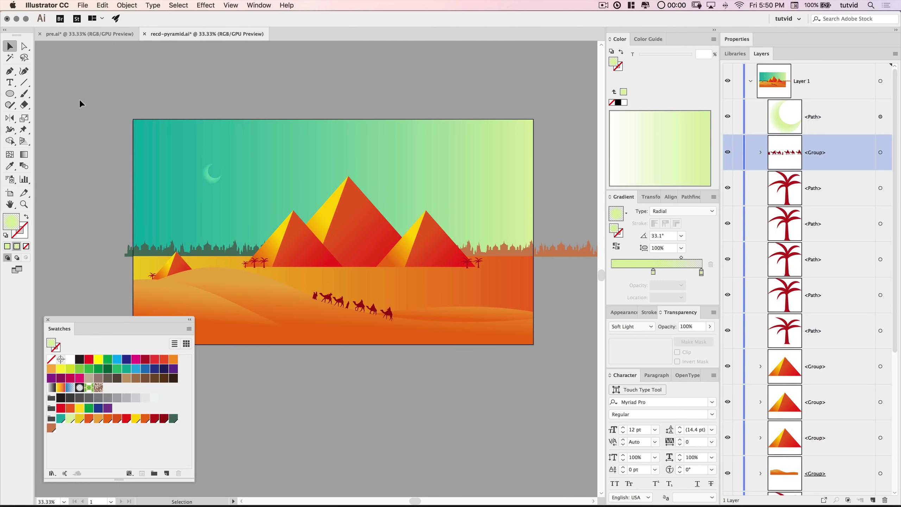
pyautogui.click(10, 95)
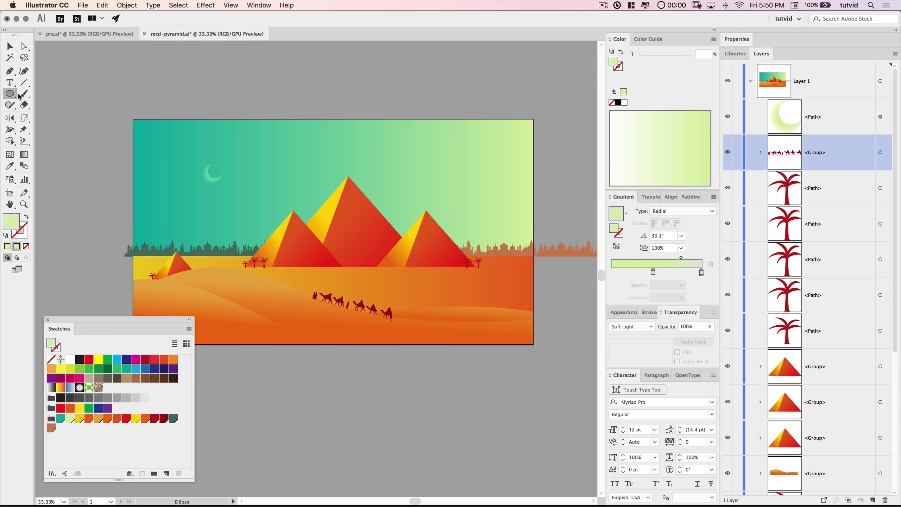
pyautogui.click(287, 155)
pyautogui.write('10')
pyautogui.press('Tab')
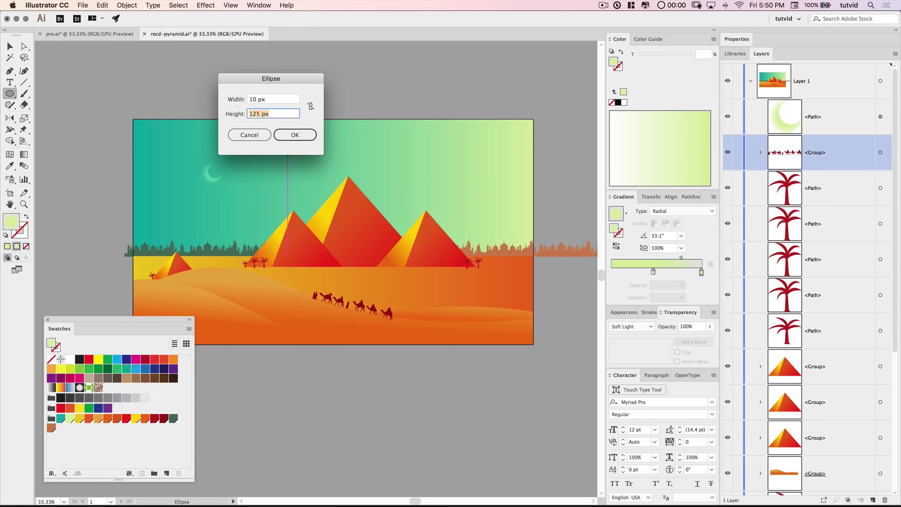
pyautogui.press('Return')
pyautogui.press('v')
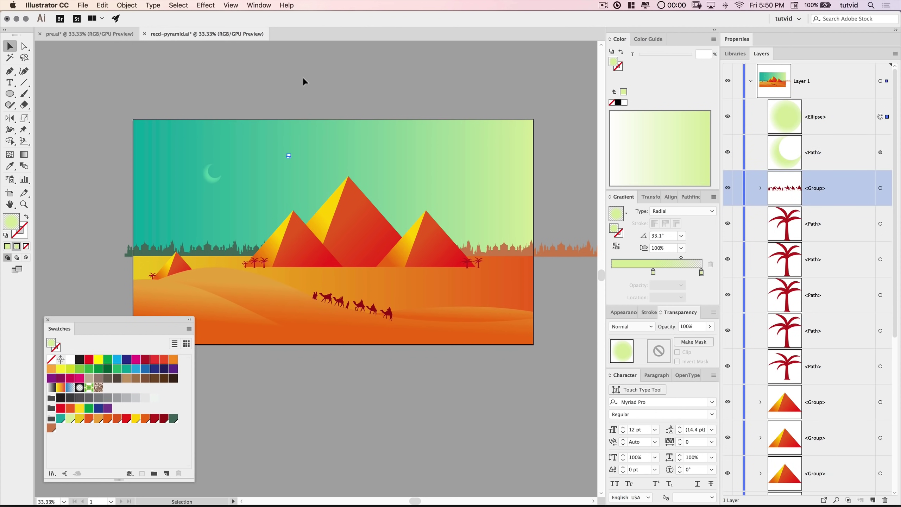
# - Examine the new star's gradient fill up close and its size relative to the whole scene
pyautogui.press('z')
pyautogui.click(294, 159)
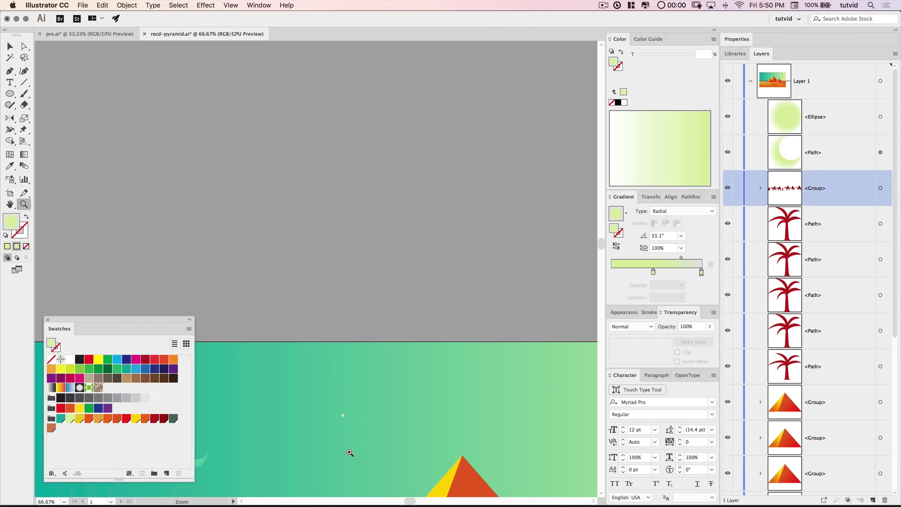
pyautogui.click(337, 358)
pyautogui.click(306, 292)
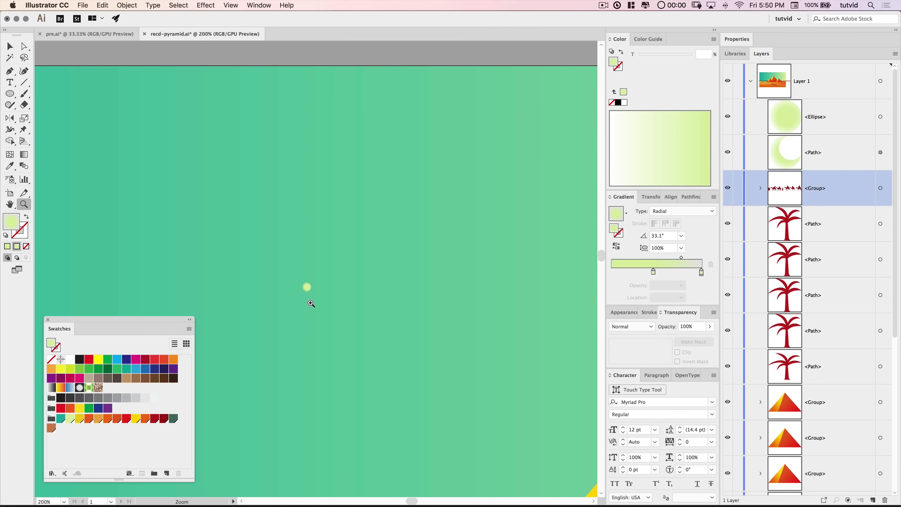
pyautogui.press('v')
pyautogui.press('super+minus')
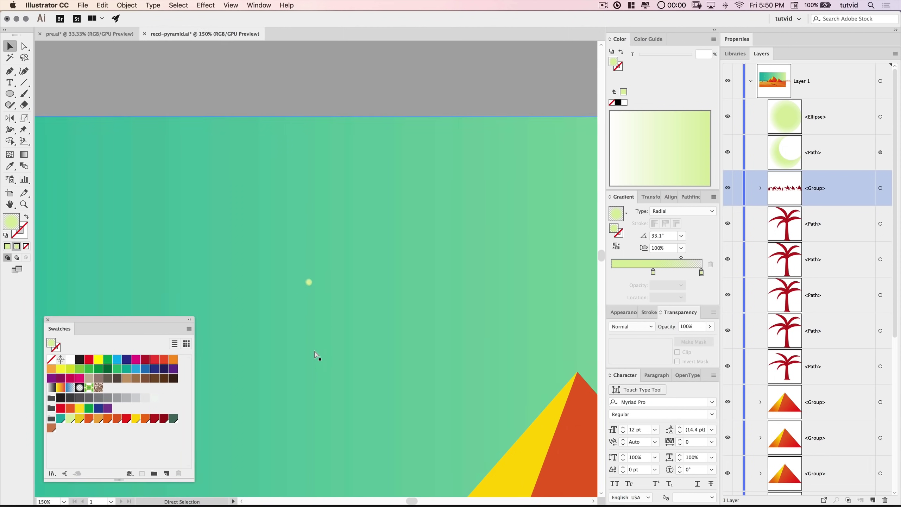
pyautogui.press('super+minus')
pyautogui.press('super+minus')
pyautogui.press('super+minus')
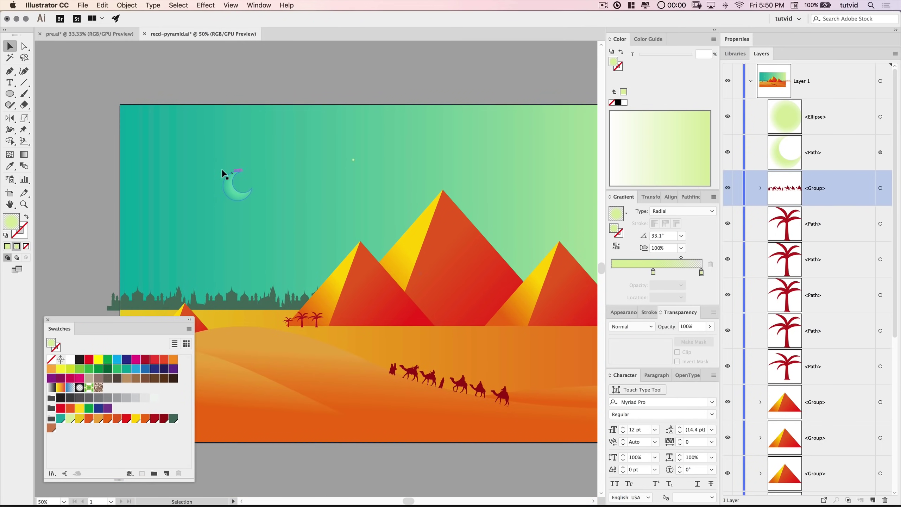
# - Scatter more 10 px ellipses as stars around the moon, with one above and beyond the great pyramid's peak
pyautogui.click(12, 95)
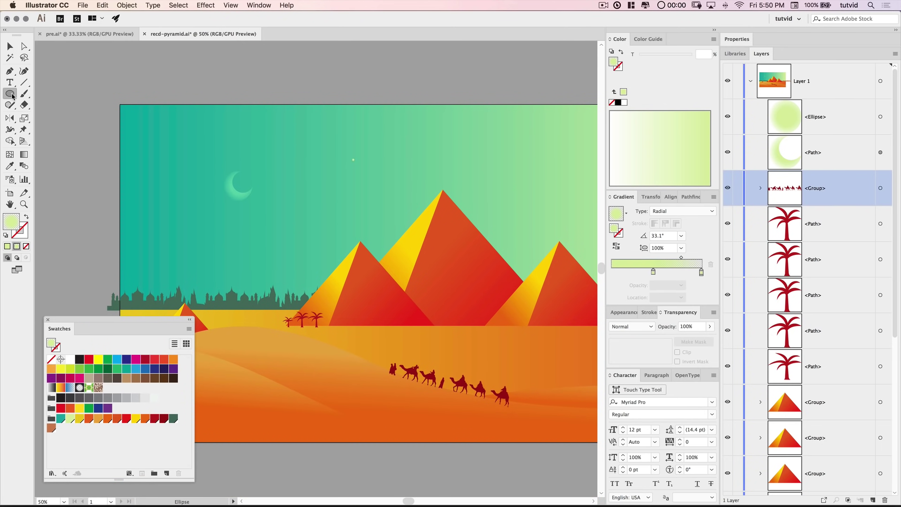
pyautogui.click(163, 137)
pyautogui.press('Return')
pyautogui.click(188, 224)
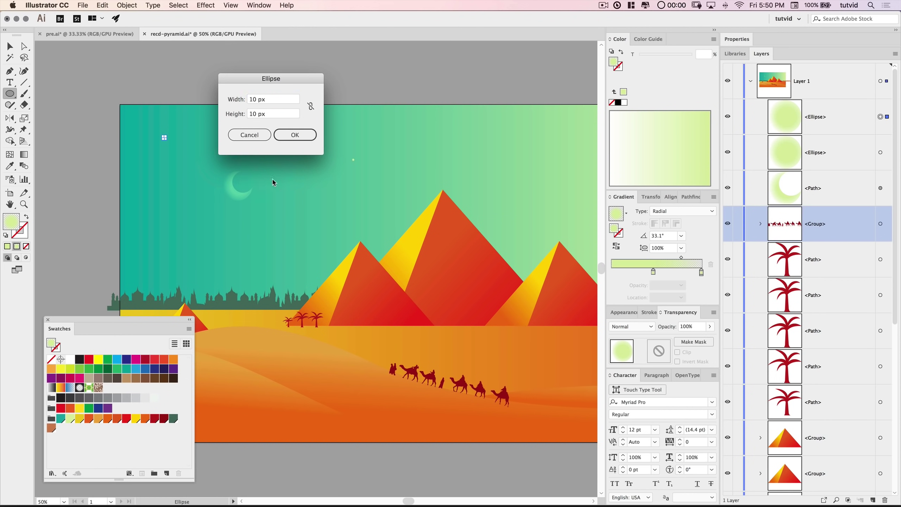
pyautogui.press('Return')
pyautogui.click(275, 136)
pyautogui.press('Return')
pyautogui.click(315, 237)
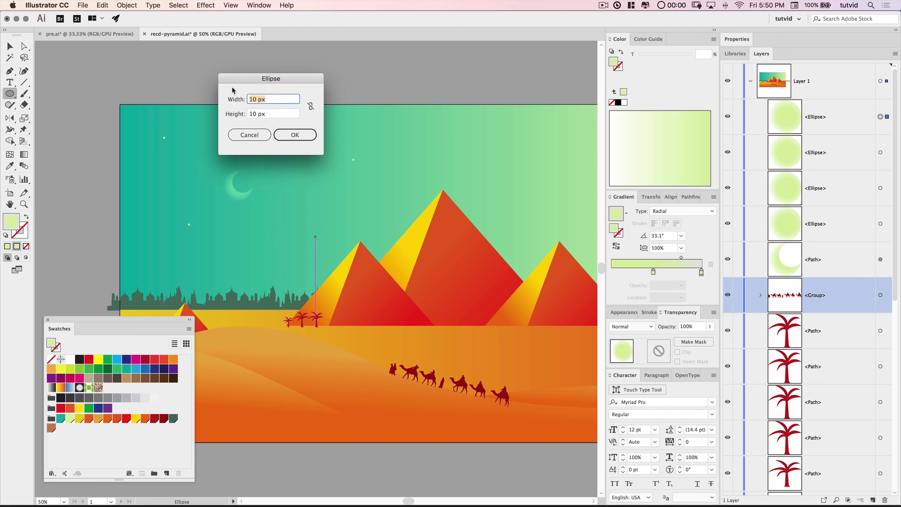
pyautogui.press('Return')
pyautogui.click(524, 138)
pyautogui.press('Return')
# - Place several more 10 px star ellipses across the right part of the sky
pyautogui.hscroll(8, 536, 176)
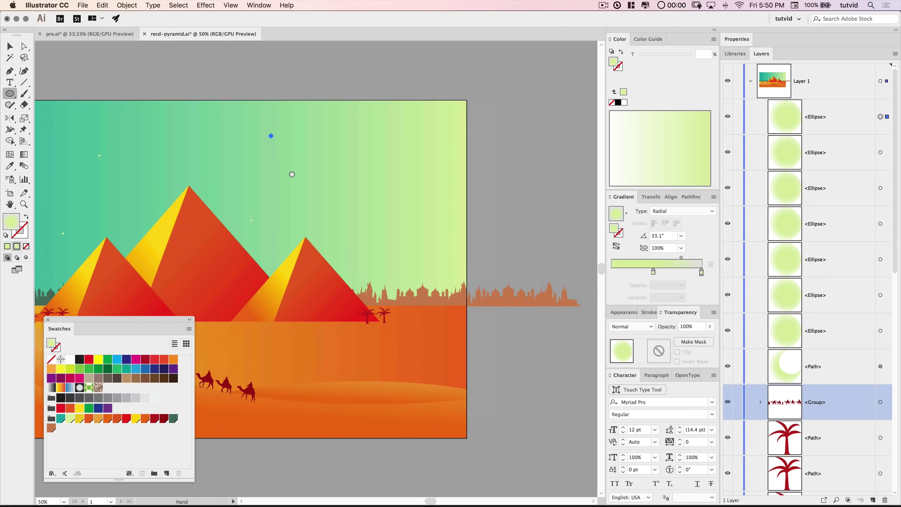
pyautogui.click(373, 256)
pyautogui.press('Return')
pyautogui.click(416, 211)
pyautogui.press('Return')
pyautogui.click(403, 135)
pyautogui.press('Return')
pyautogui.click(327, 182)
pyautogui.press('Return')
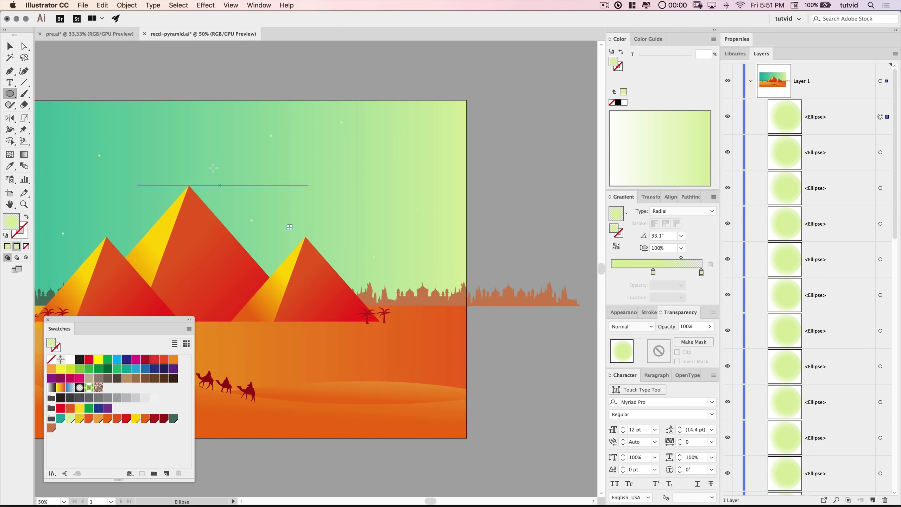
# - Add 10 px star ellipses along the far left of the sky and around the great pyramid's peak
pyautogui.moveTo(245, 177); pyautogui.dragTo(438, 145)
pyautogui.moveTo(147, 204); pyautogui.dragTo(311, 190)
pyautogui.click(237, 210)
pyautogui.press('Return')
pyautogui.click(238, 68)
pyautogui.press('Return')
pyautogui.press('space')
pyautogui.moveTo(413, 208); pyautogui.dragTo(283, 242)
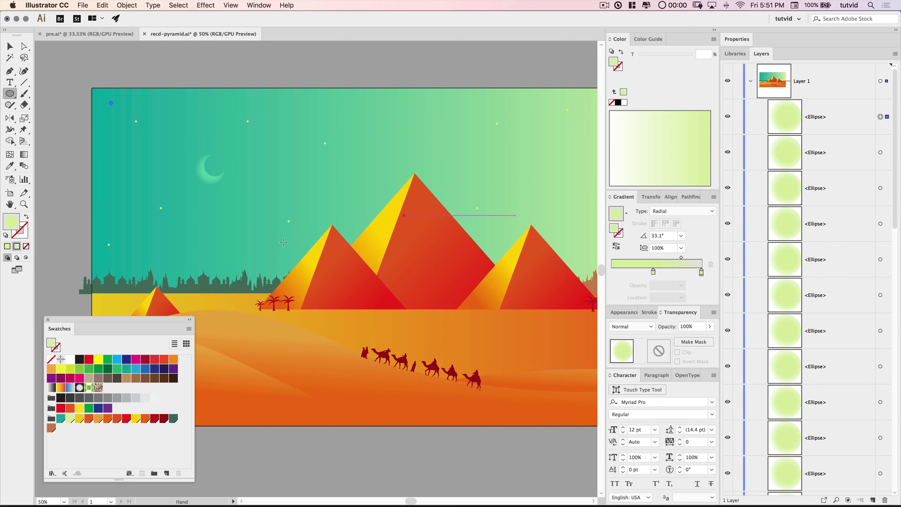
pyautogui.click(391, 164)
pyautogui.press('Return')
pyautogui.click(410, 93)
pyautogui.press('Return')
# - Scatter smaller 6 px ellipses as fainter stars in the sky around the crescent moon
pyautogui.click(258, 175)
pyautogui.press('Tab')
pyautogui.press('Tab')
pyautogui.press('Return')
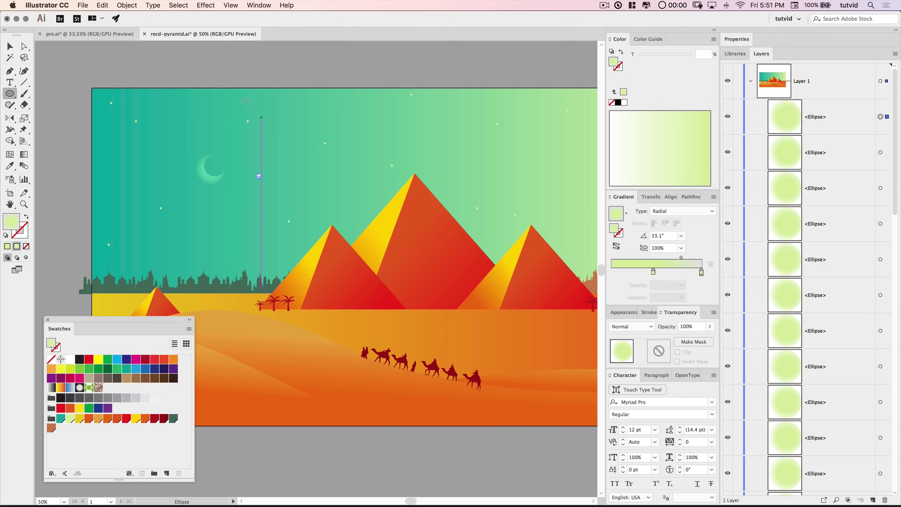
pyautogui.click(142, 161)
pyautogui.press('Return')
pyautogui.click(215, 254)
pyautogui.press('Return')
pyautogui.click(207, 95)
pyautogui.press('Return')
pyautogui.click(323, 184)
pyautogui.press('Return')
# - Place 6 px by 6 px star ellipses on both sides of the great pyramid's peak and above the right pyramid
pyautogui.click(369, 189)
pyautogui.press('Tab')
pyautogui.write('6')
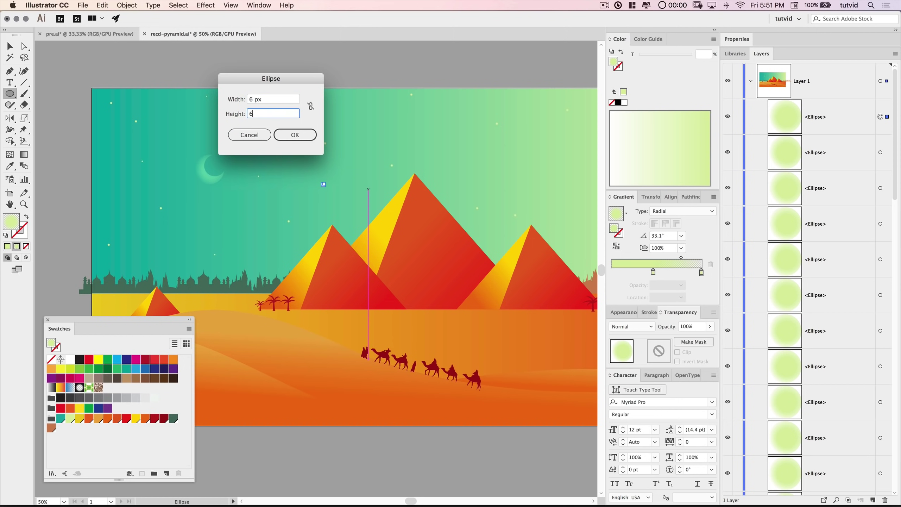
pyautogui.press('Return')
pyautogui.click(462, 183)
pyautogui.press('Return')
pyautogui.click(528, 116)
pyautogui.press('Return')
pyautogui.click(569, 231)
pyautogui.press('Return')
# - Add 6 px star ellipses near the right edge of the sky and one just below the crescent moon
pyautogui.moveTo(560, 172); pyautogui.dragTo(376, 179)
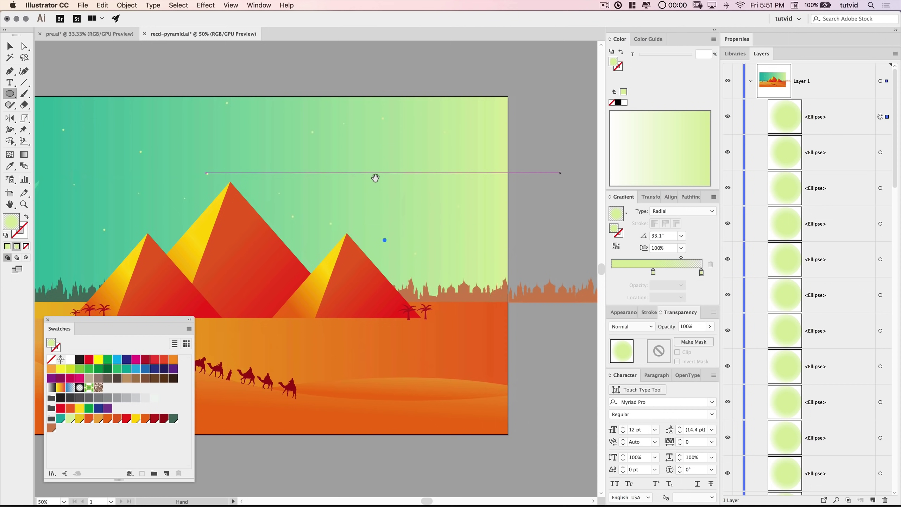
pyautogui.click(468, 114)
pyautogui.press('Return')
pyautogui.click(473, 265)
pyautogui.press('Return')
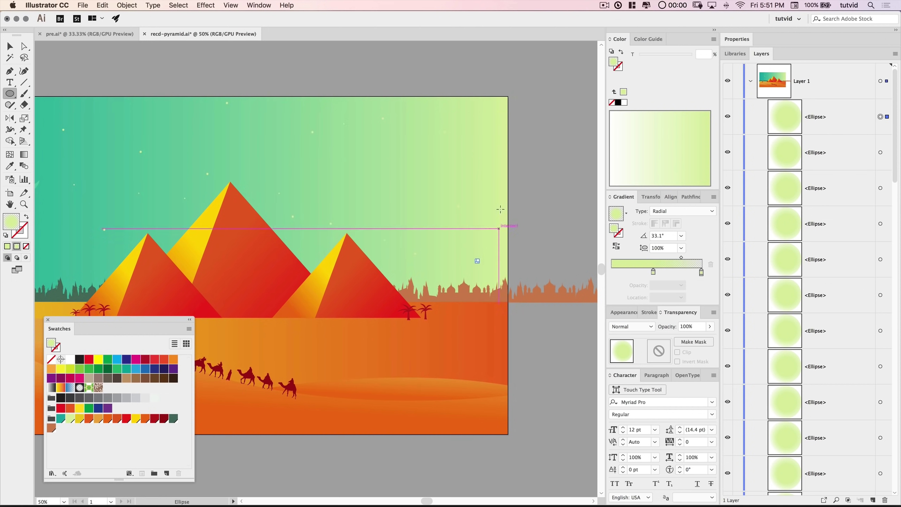
pyautogui.hscroll(-5, 233, 213)
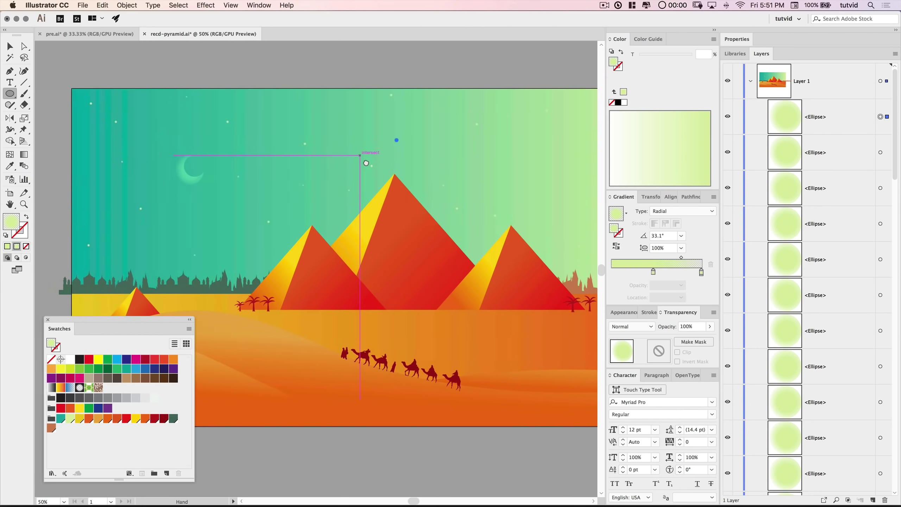
pyautogui.click(196, 188)
pyautogui.press('Return')
# - Place 4 px by 4 px star ellipses beside and above the moon and low over the left skyline
pyautogui.click(282, 145)
pyautogui.write('4')
pyautogui.press('Tab')
pyautogui.write('4')
pyautogui.press('Return')
pyautogui.click(166, 136)
pyautogui.press('Return')
pyautogui.click(192, 268)
pyautogui.press('Return')
# - Add two more 4 px stars high in the sky, one between the moon and great pyramid and one farther right
pyautogui.moveTo(193, 268); pyautogui.dragTo(459, 131)
pyautogui.moveTo(492, 161); pyautogui.dragTo(340, 168)
pyautogui.click(149, 110)
pyautogui.press('Return')
pyautogui.click(467, 103)
pyautogui.press('Return')
# - Place 3 px by 3 px star ellipses on both sides of the crescent moon
pyautogui.moveTo(358, 167); pyautogui.dragTo(556, 160)
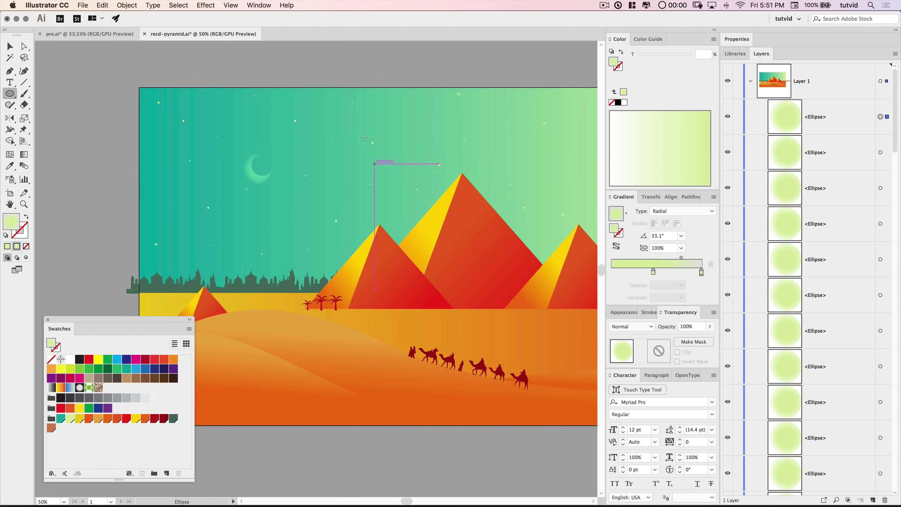
pyautogui.click(284, 150)
pyautogui.write('3')
pyautogui.press('Tab')
pyautogui.write('3')
pyautogui.press('Return')
pyautogui.click(183, 206)
pyautogui.press('Return')
# - Scatter additional 3 px star ellipses across the right half of the sky above the right pyramid and skyline
pyautogui.moveTo(420, 129); pyautogui.dragTo(532, 227)
pyautogui.click(561, 155)
pyautogui.press('Return')
pyautogui.hscroll(10, 381, 167)
pyautogui.click(390, 169)
pyautogui.press('Return')
pyautogui.click(465, 133)
pyautogui.press('Return')
pyautogui.click(482, 225)
pyautogui.press('Return')
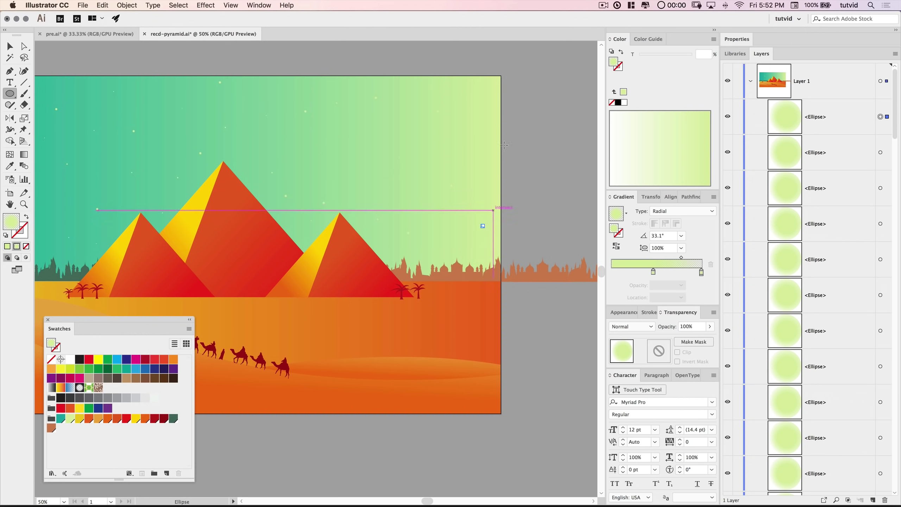
# - Place 3 px by 3 px star ellipses low over the left skyline, up and left of the moon, and just below the moon
pyautogui.hscroll(-5, 426, 170)
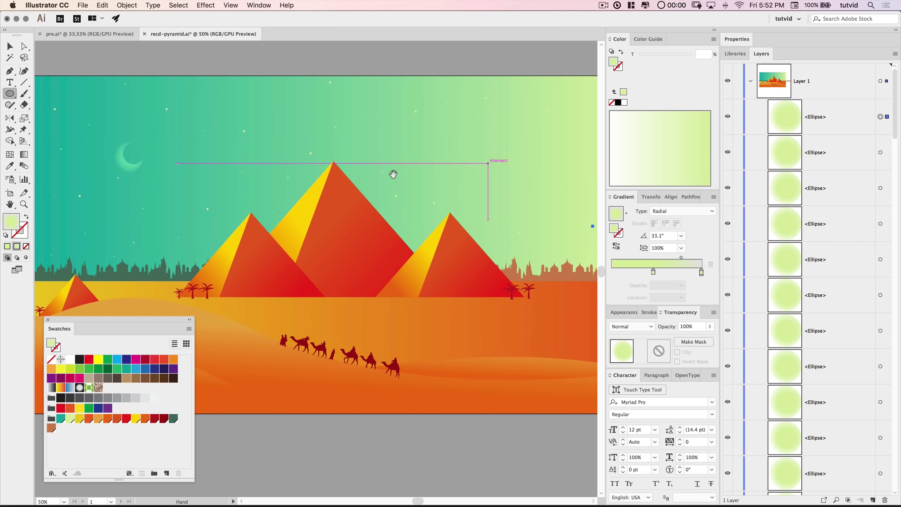
pyautogui.hscroll(-5, 399, 174)
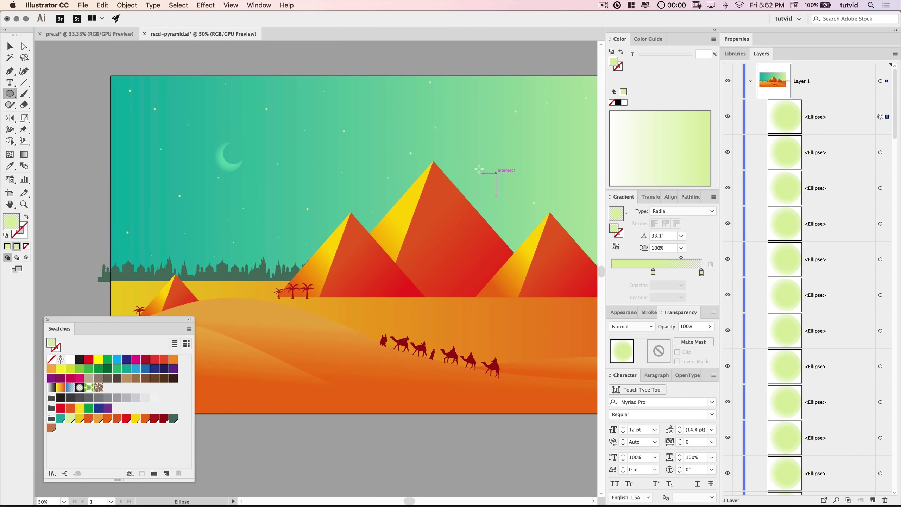
pyautogui.click(184, 251)
pyautogui.press('Return')
pyautogui.click(200, 106)
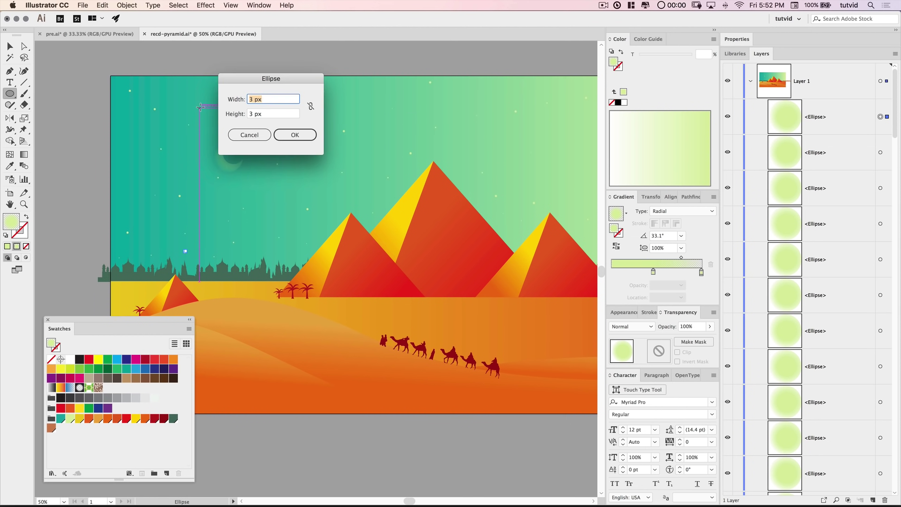
pyautogui.press('Return')
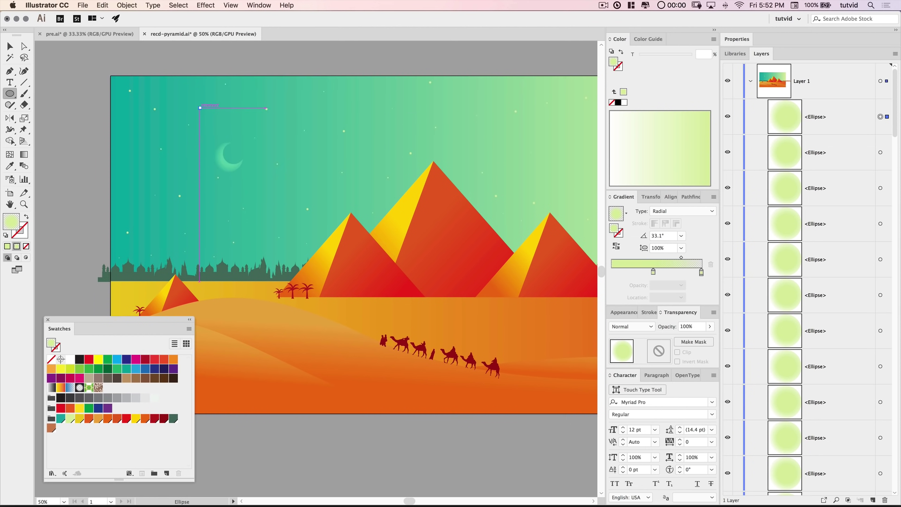
pyautogui.click(265, 197)
pyautogui.press('Return')
# - Scatter four more 3 px star ellipses close above the left skyline and near the sky's left edge
pyautogui.click(263, 236)
pyautogui.press('Return')
pyautogui.click(278, 255)
pyautogui.press('Return')
pyautogui.click(139, 258)
pyautogui.press('Return')
pyautogui.click(124, 170)
pyautogui.press('Return')
# - Place 3 px star ellipses beside the left pyramid's peak, between the great and right pyramids, and high above the great pyramid
pyautogui.click(308, 210)
pyautogui.press('Return')
pyautogui.click(328, 212)
pyautogui.press('Return')
pyautogui.click(491, 210)
pyautogui.press('Return')
pyautogui.click(437, 104)
pyautogui.press('Return')
# - Add 3 px star ellipses in the upper sky between moon and great pyramid, inside the crescent, and above the right pyramid
pyautogui.click(378, 95)
pyautogui.press('Escape')
pyautogui.click(379, 94)
pyautogui.press('Return')
pyautogui.click(236, 137)
pyautogui.press('Return')
pyautogui.moveTo(482, 192); pyautogui.dragTo(279, 174)
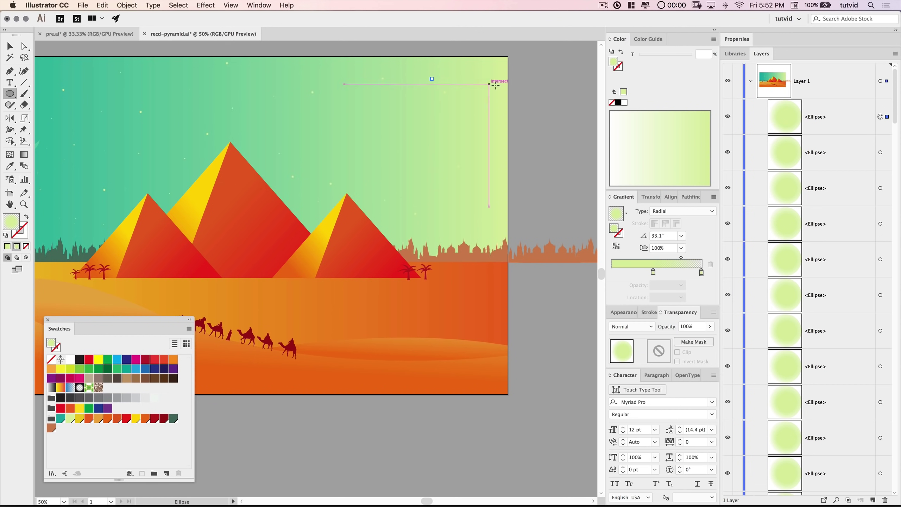
pyautogui.click(372, 147)
pyautogui.press('Return')
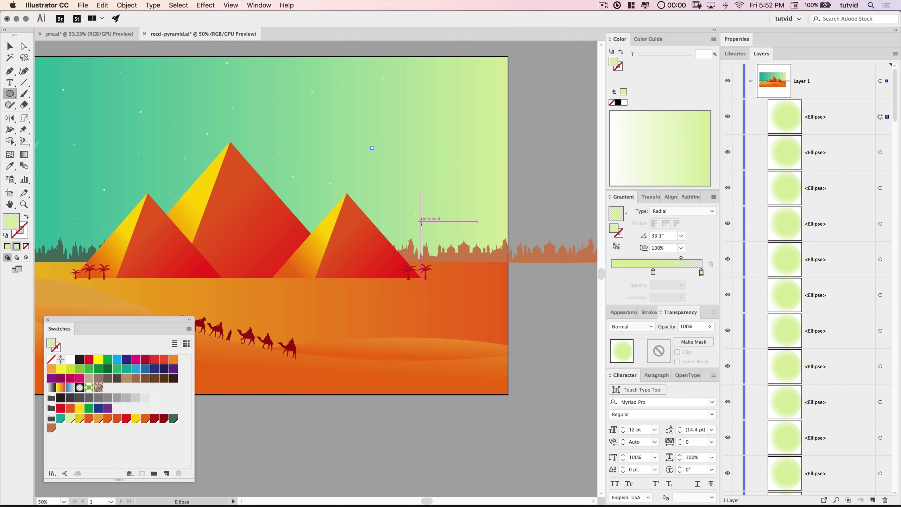
# - Select the topmost star ellipse and extend the selection to all objects that share its attributes
pyautogui.press('super+minus')
pyautogui.press('super+minus')
pyautogui.moveTo(316, 195); pyautogui.dragTo(396, 134)
pyautogui.press('v')
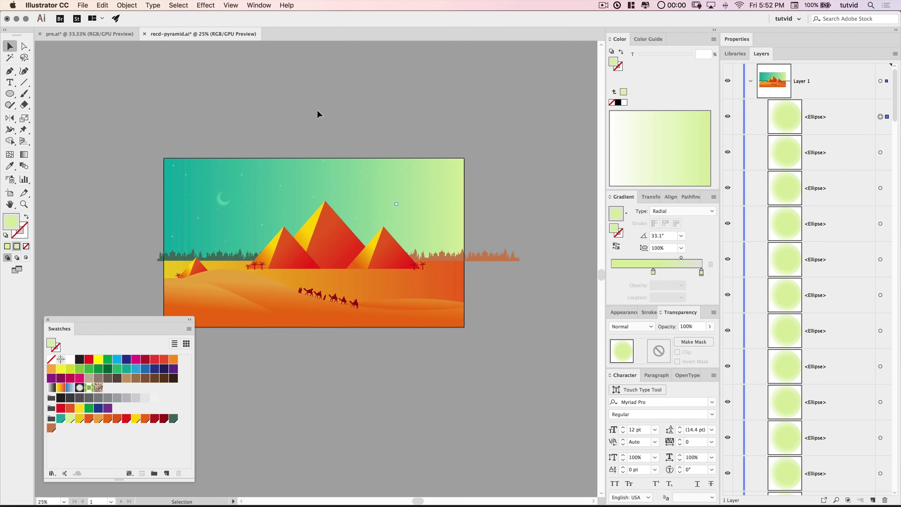
pyautogui.click(294, 111)
pyautogui.moveTo(261, 222); pyautogui.dragTo(315, 171)
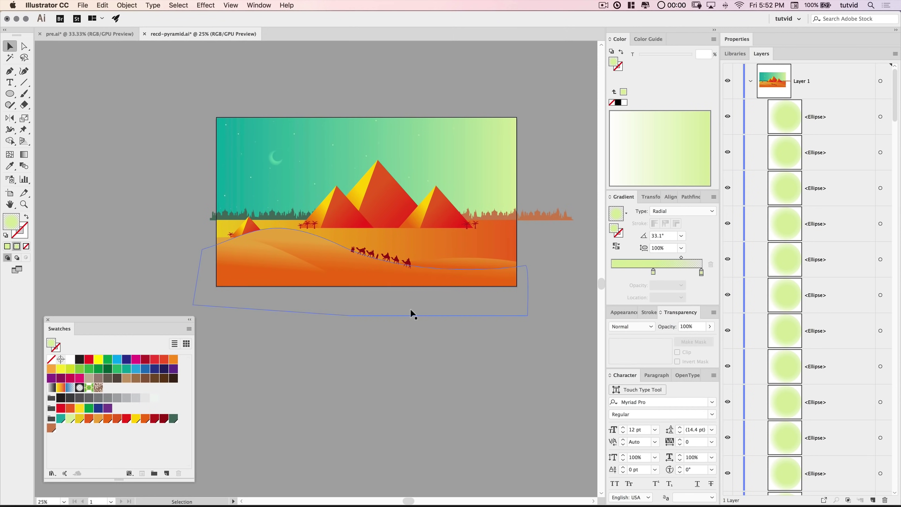
pyautogui.hscroll(3, 443, 252)
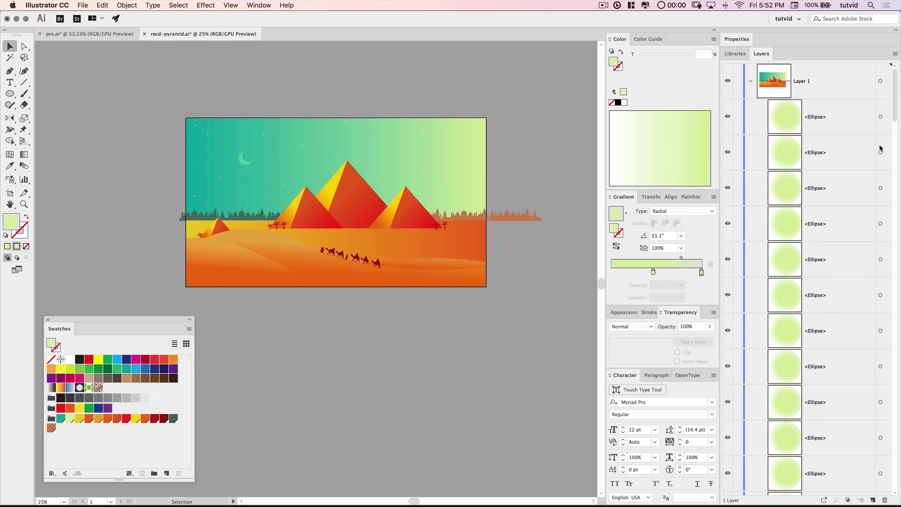
pyautogui.click(881, 117)
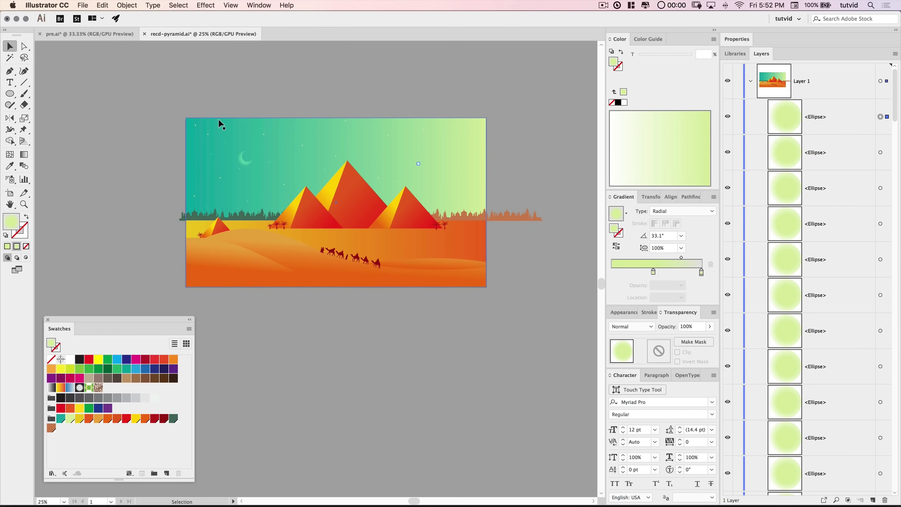
pyautogui.click(180, 4)
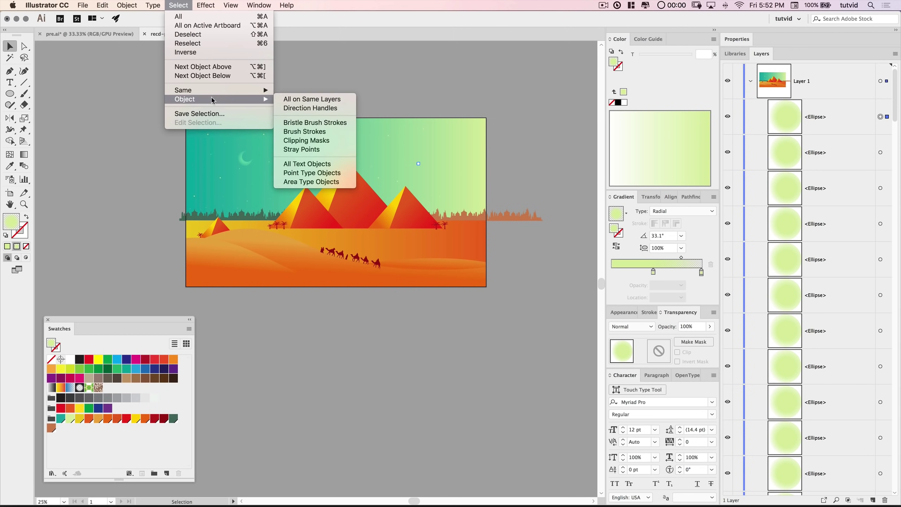
pyautogui.moveTo(265, 90)
pyautogui.click(304, 119)
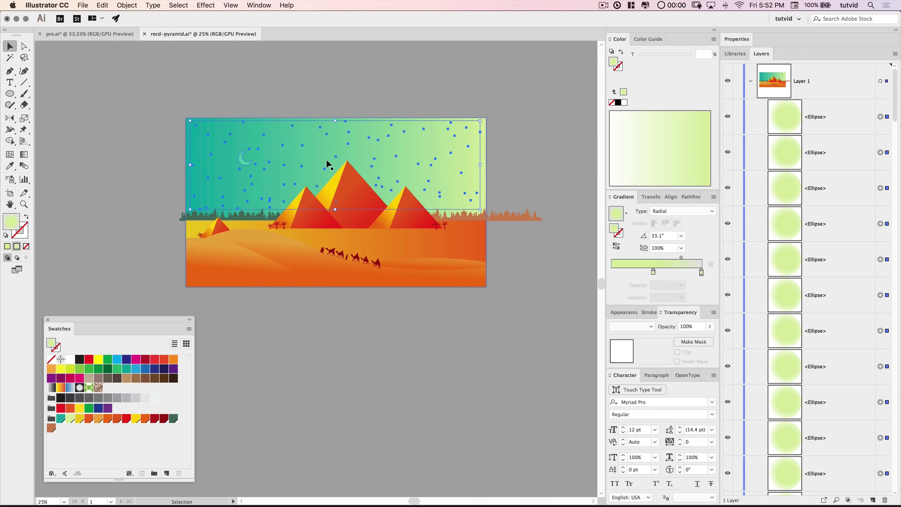
# - Remove the crescent moon path from the selection so that only the star ellipses remain selected
pyautogui.press('z')
pyautogui.click(359, 173)
pyautogui.click(248, 259)
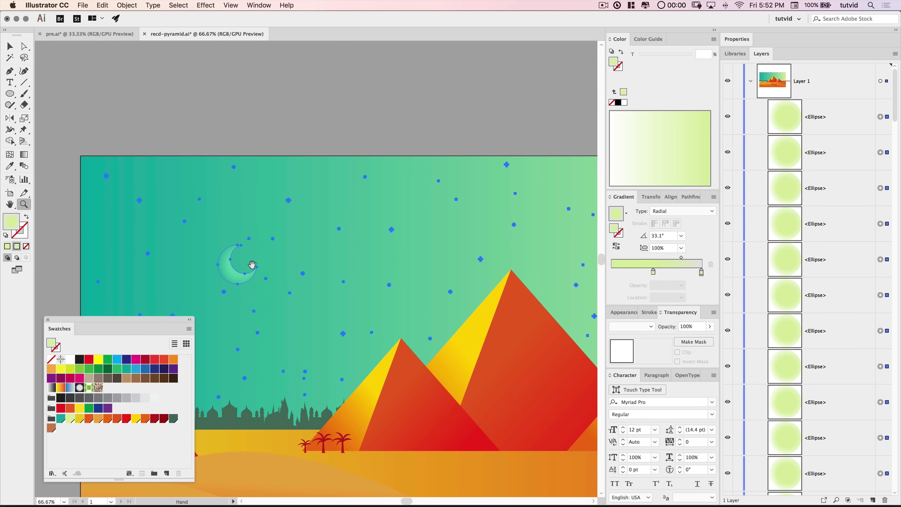
pyautogui.click(251, 261)
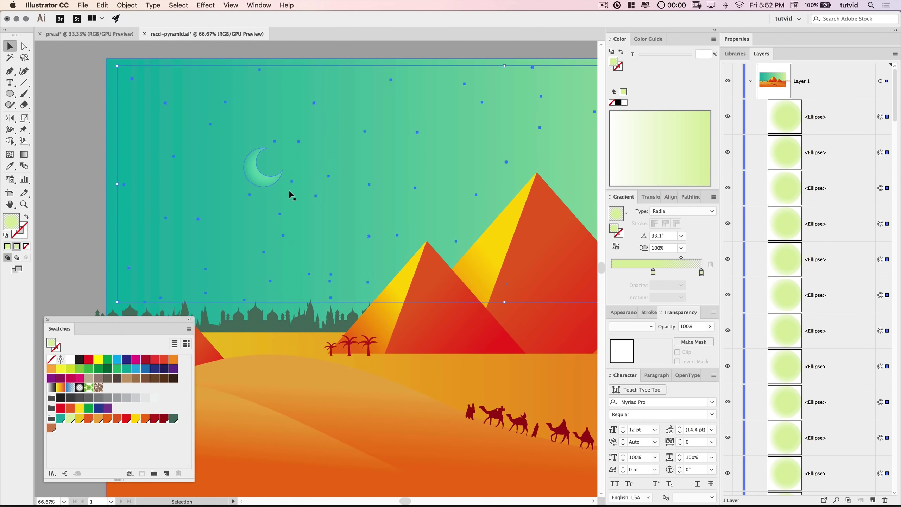
pyautogui.press('v')
pyautogui.scroll(-1, 844, 259)
pyautogui.scroll(-10, 844, 259)
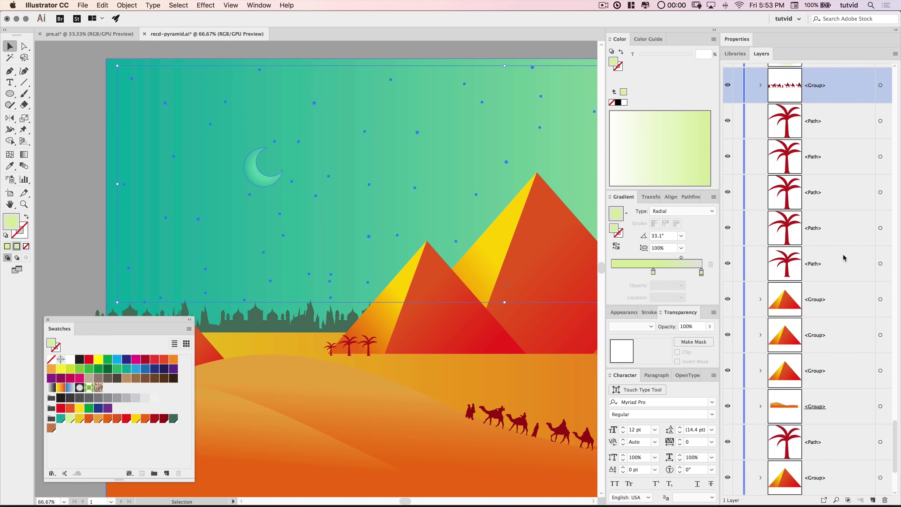
pyautogui.click(880, 300)
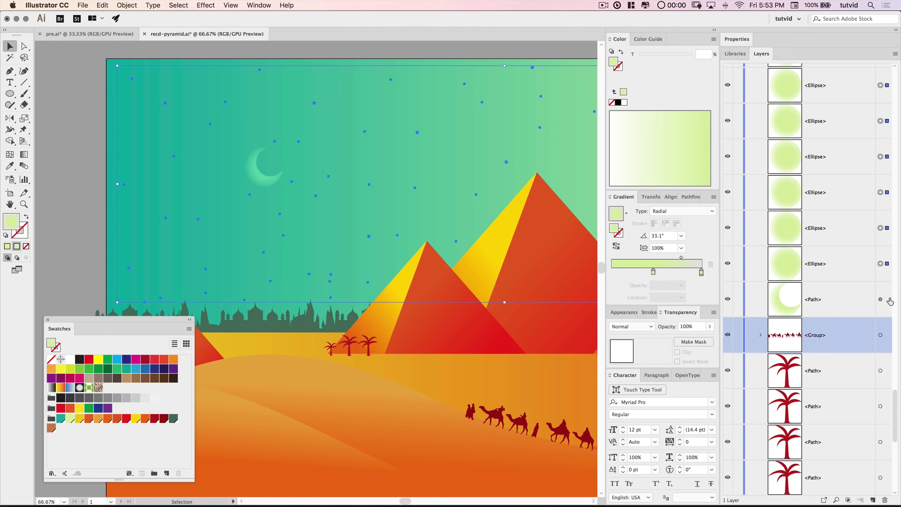
# - Group all the selected star ellipses and name the group Star
pyautogui.press('super+minus')
pyautogui.press('super+minus')
pyautogui.press('super+minus')
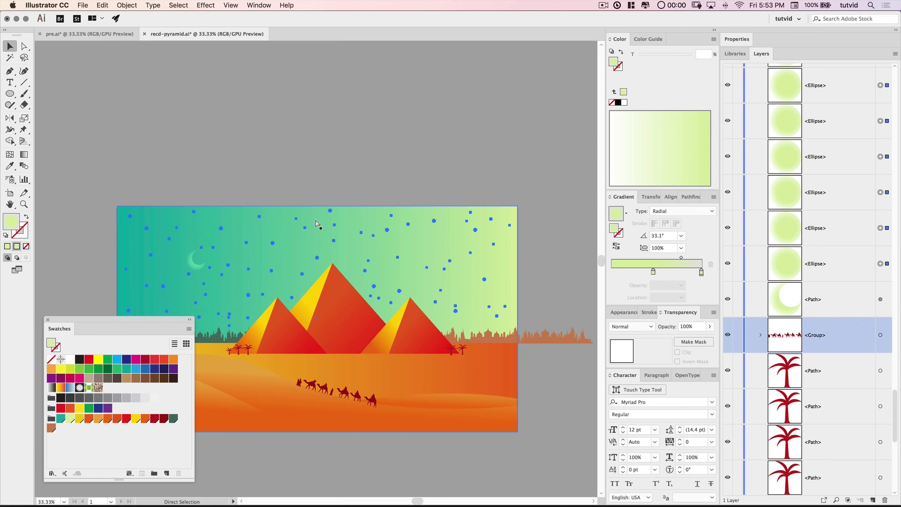
pyautogui.moveTo(316, 223); pyautogui.dragTo(312, 129)
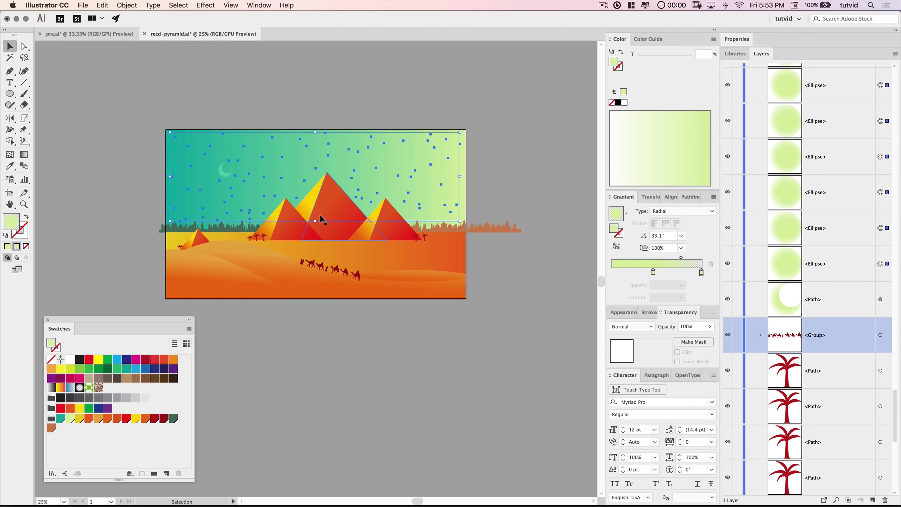
pyautogui.scroll(10, 814, 196)
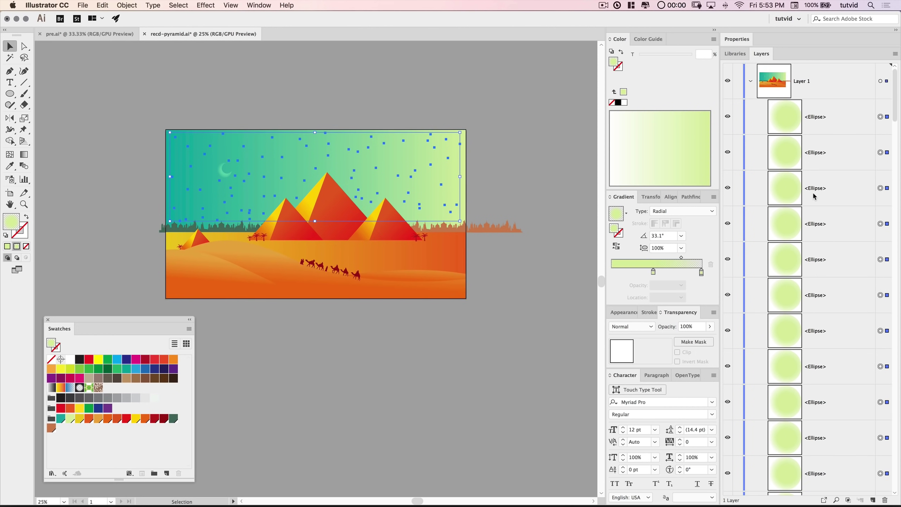
pyautogui.click(126, 5)
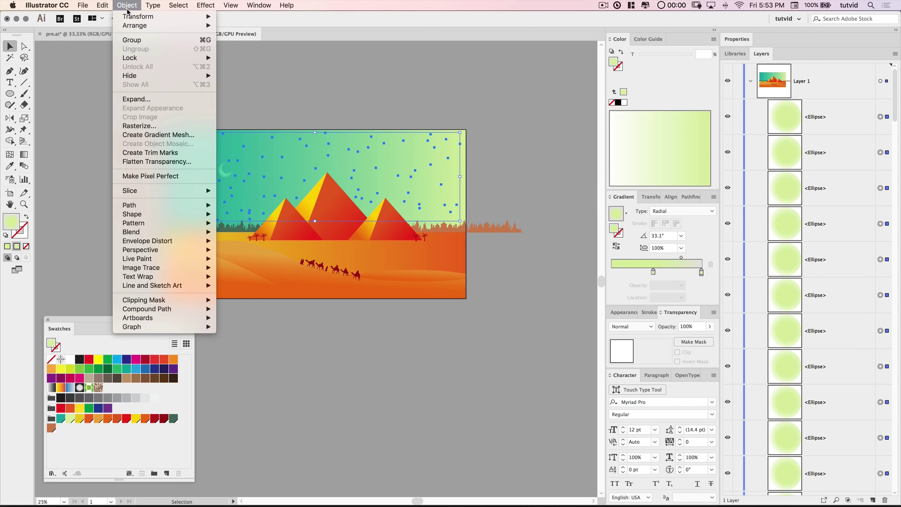
pyautogui.click(140, 39)
pyautogui.doubleClick(816, 118)
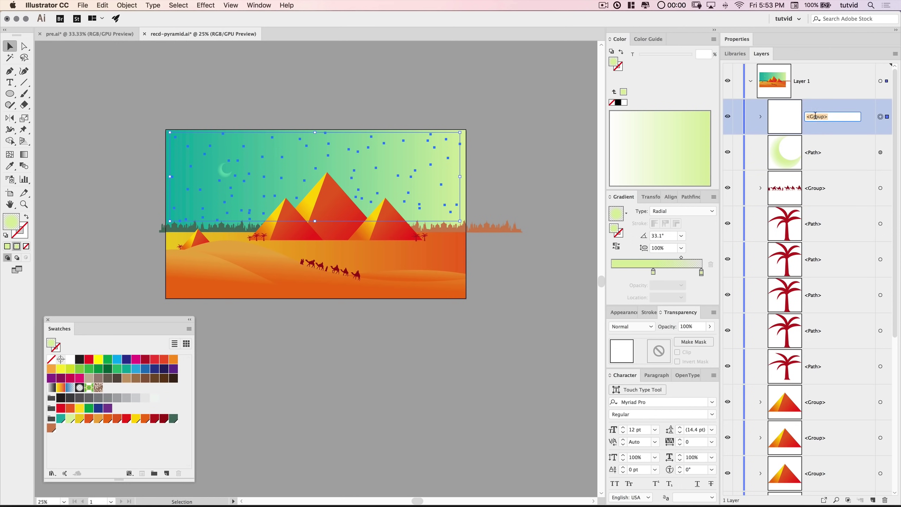
pyautogui.press('Return')
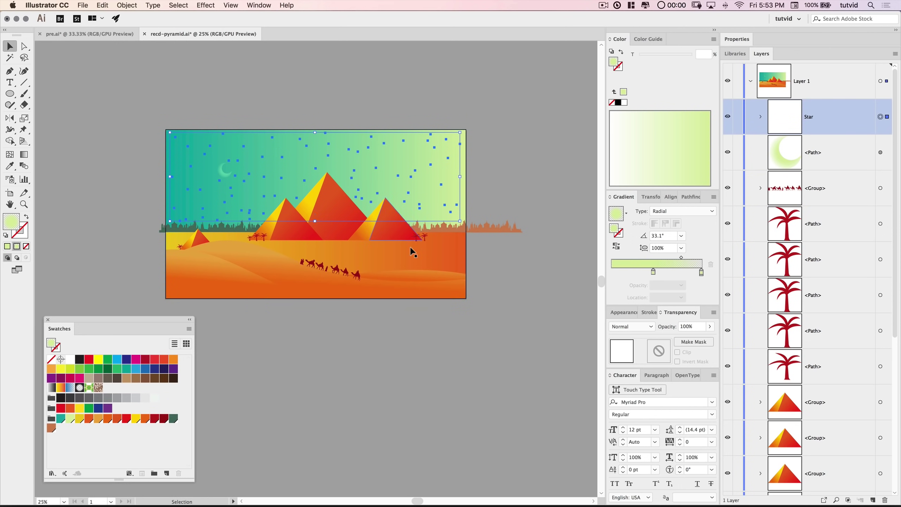
# - Set the Star group's blending mode to Color Dodge, deselect it and inspect the stars up close
pyautogui.click(635, 327)
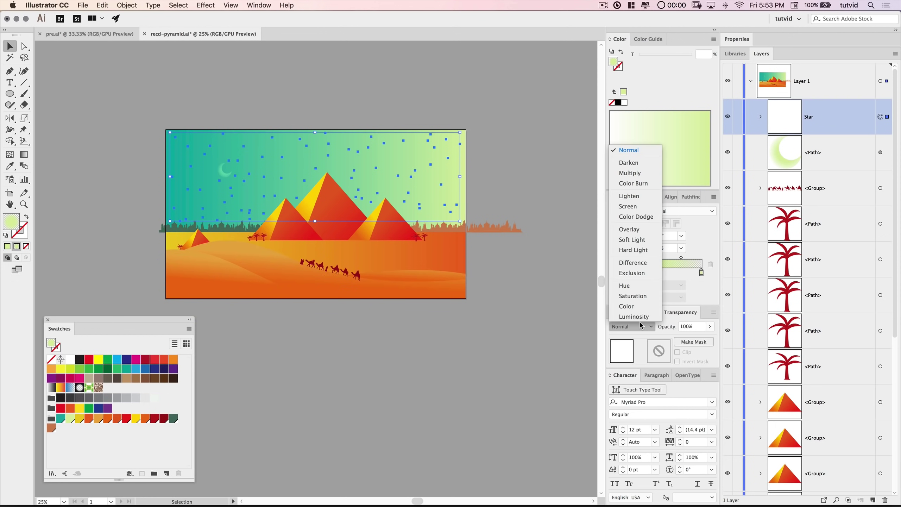
pyautogui.click(635, 217)
pyautogui.click(481, 94)
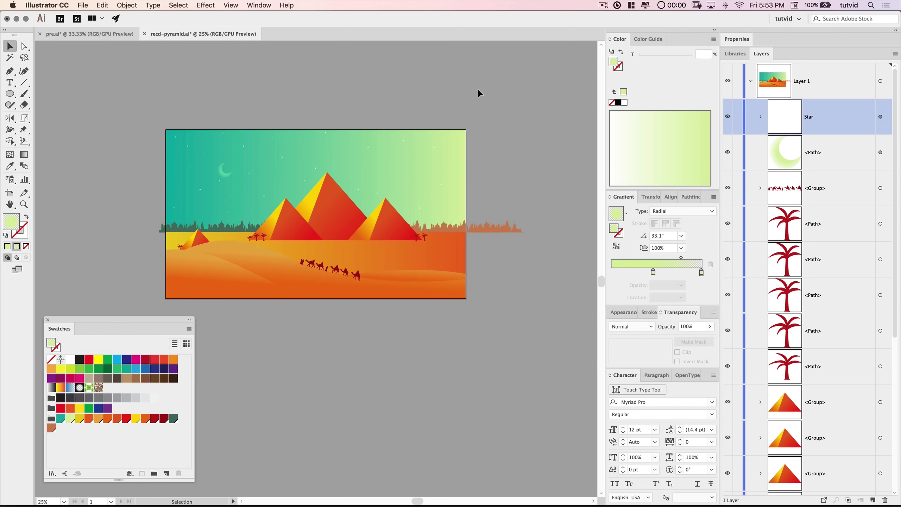
pyautogui.press('z')
pyautogui.click(262, 199)
pyautogui.click(375, 261)
pyautogui.click(440, 344)
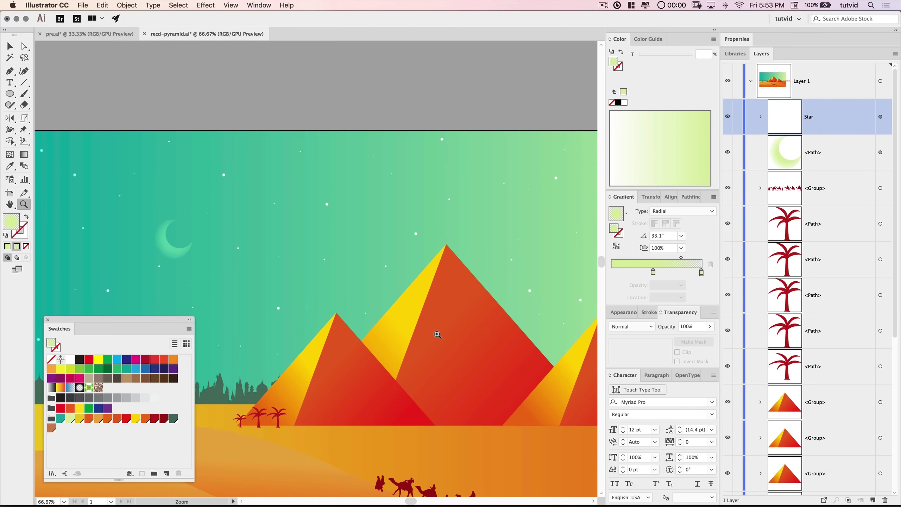
pyautogui.scroll(-2, 390, 248)
pyautogui.press('v')
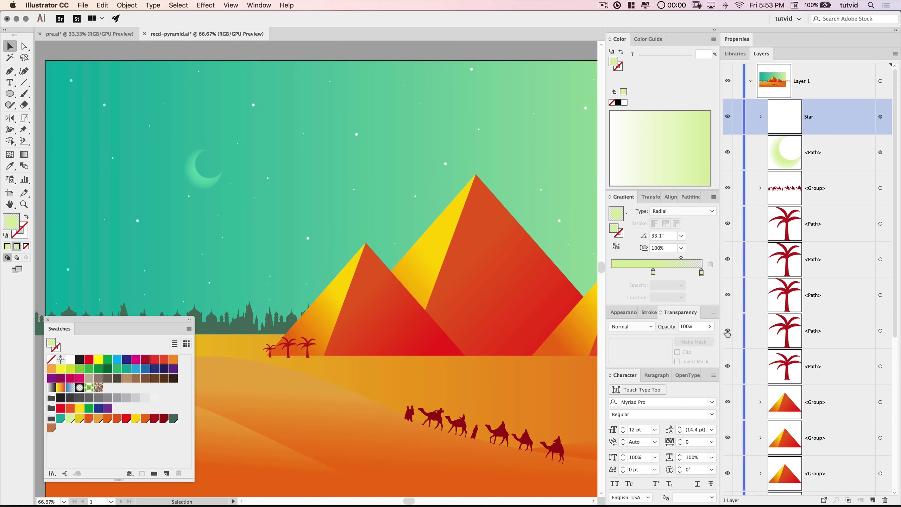
# - Set the Star group's opacity to 80% and deselect it
pyautogui.click(881, 118)
pyautogui.click(666, 328)
pyautogui.write('80')
pyautogui.press('Return')
pyautogui.click(359, 51)
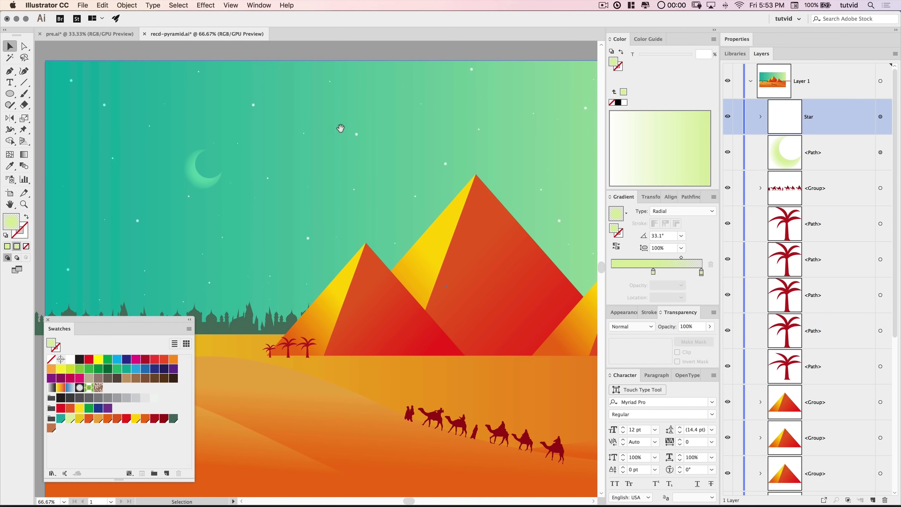
# - Examine the whole illustration, from the stars and moon to the skyline extending beyond the artboard
pyautogui.moveTo(341, 128); pyautogui.dragTo(342, 157)
pyautogui.press('super+minus')
pyautogui.press('super+minus')
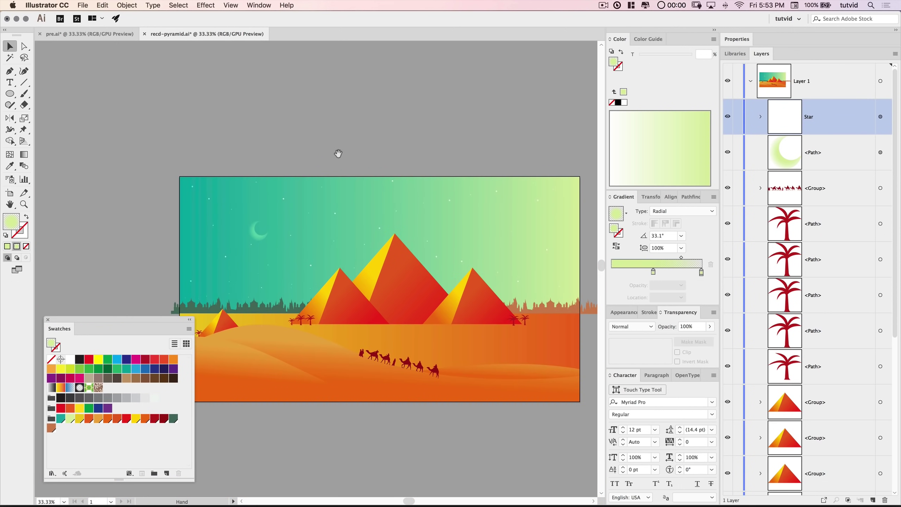
pyautogui.scroll(-5, 338, 153)
pyautogui.hscroll(2, 339, 154)
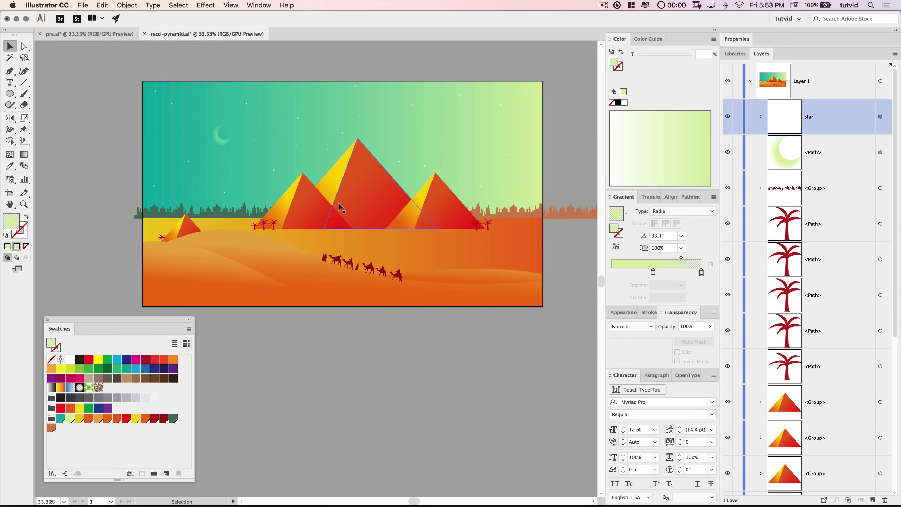
pyautogui.click(367, 346)
pyautogui.click(399, 394)
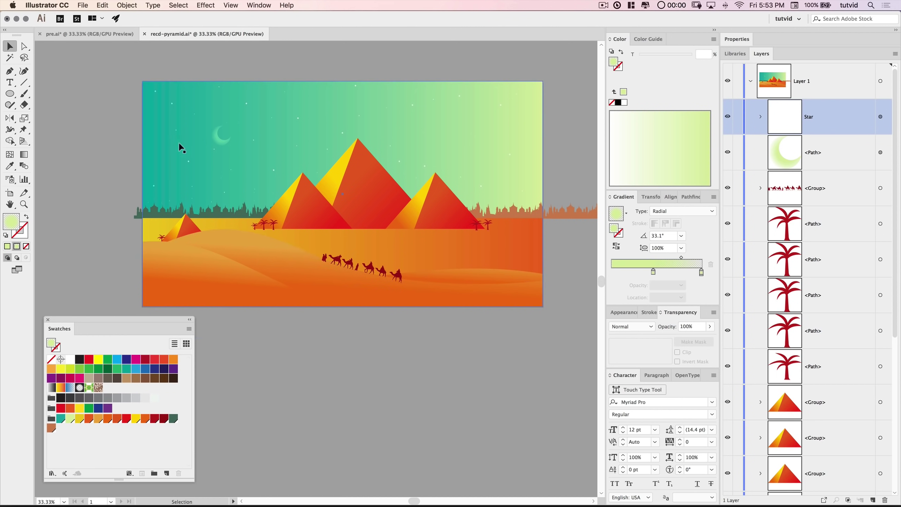
pyautogui.hscroll(3, 539, 294)
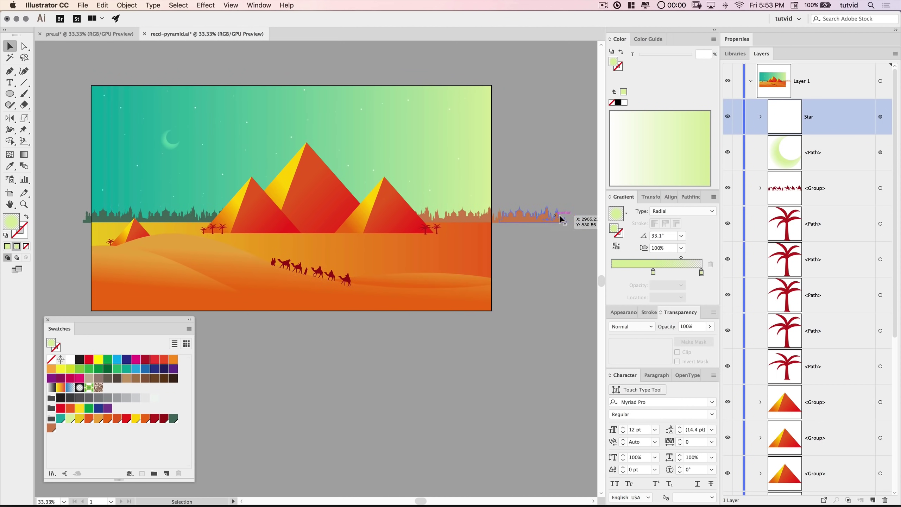
pyautogui.hscroll(-4, 362, 210)
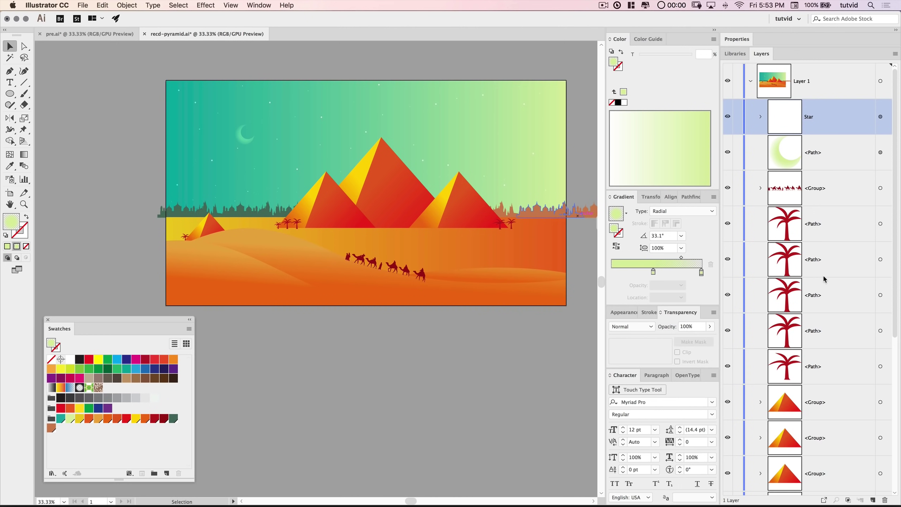
# - Set the opacity of the brown right-hand skyline group to 65%
pyautogui.scroll(-8, 823, 305)
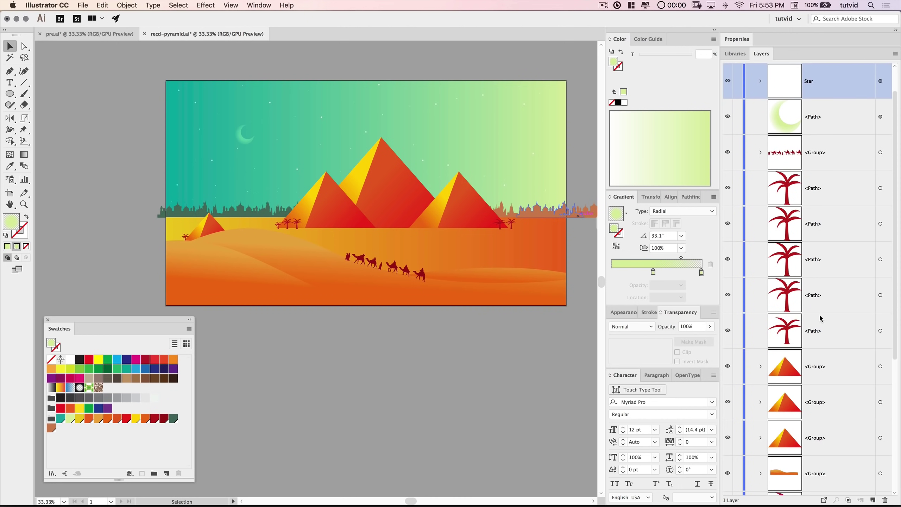
pyautogui.click(880, 407)
pyautogui.click(694, 326)
pyautogui.click(539, 330)
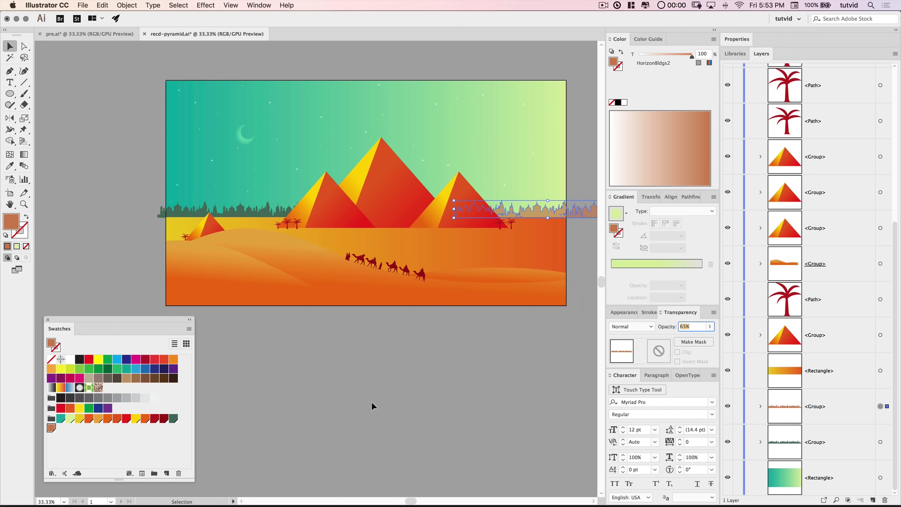
# - Set the opacity of the green skyline group behind the small pyramid to 65% and deselect it
pyautogui.click(273, 210)
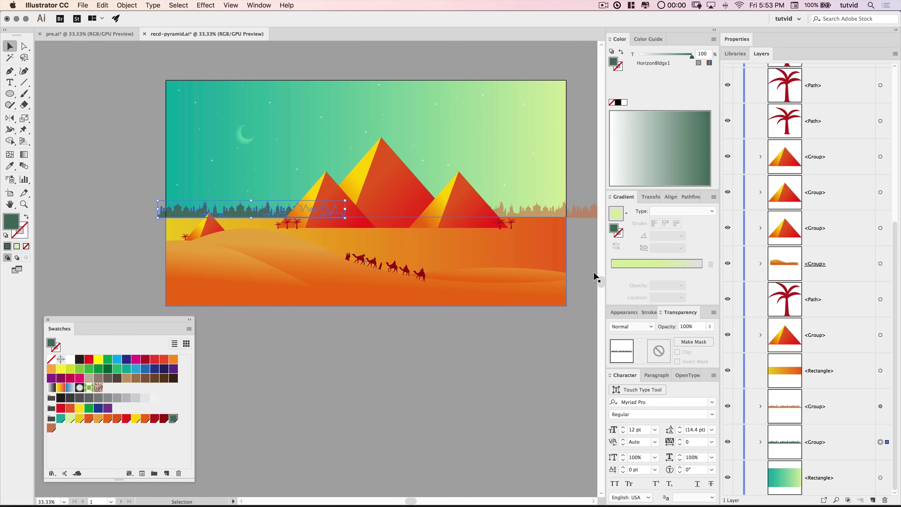
pyautogui.click(694, 327)
pyautogui.click(435, 419)
pyautogui.hscroll(2, 324, 380)
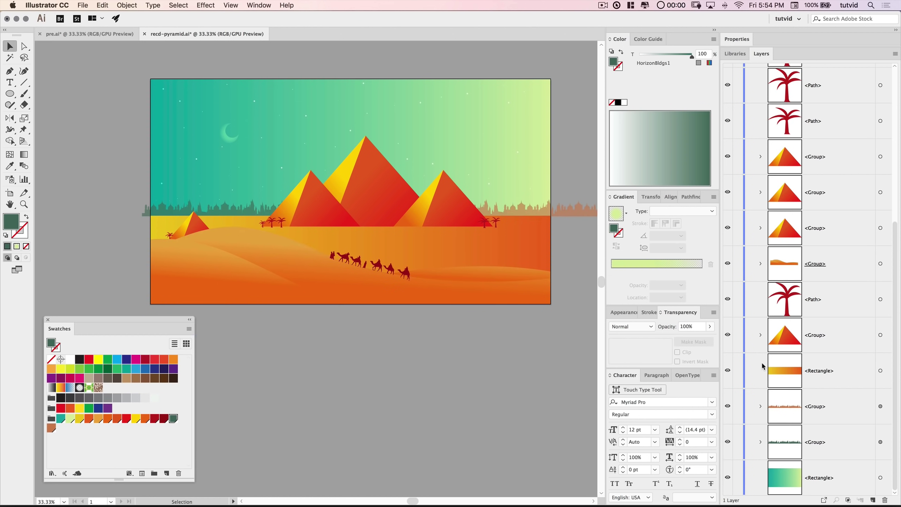
# - Set the opacity of the brown skyline group and the green skyline group to 45% each, and deselect them
pyautogui.click(880, 407)
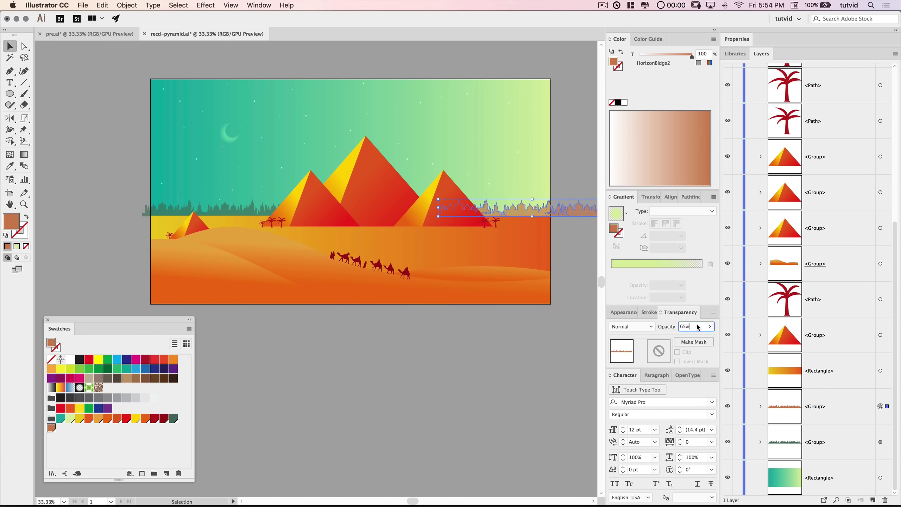
pyautogui.write('45')
pyautogui.press('Return')
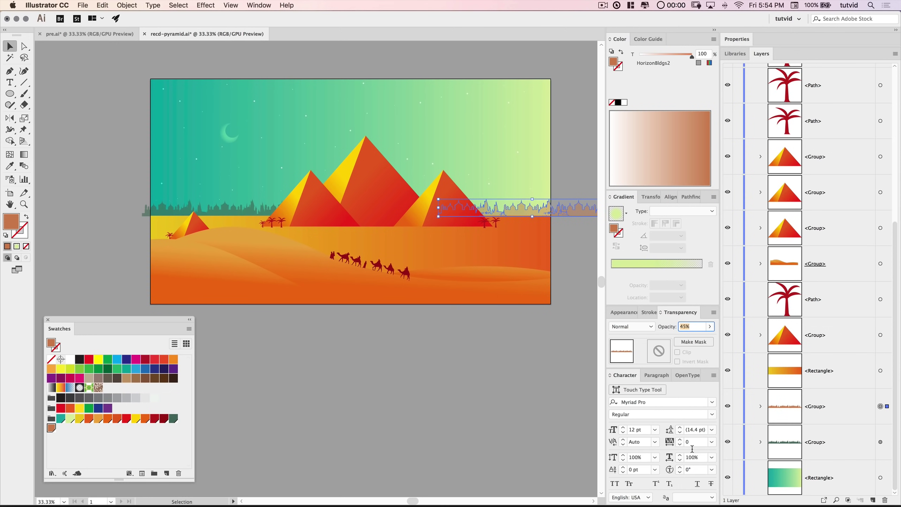
pyautogui.click(879, 443)
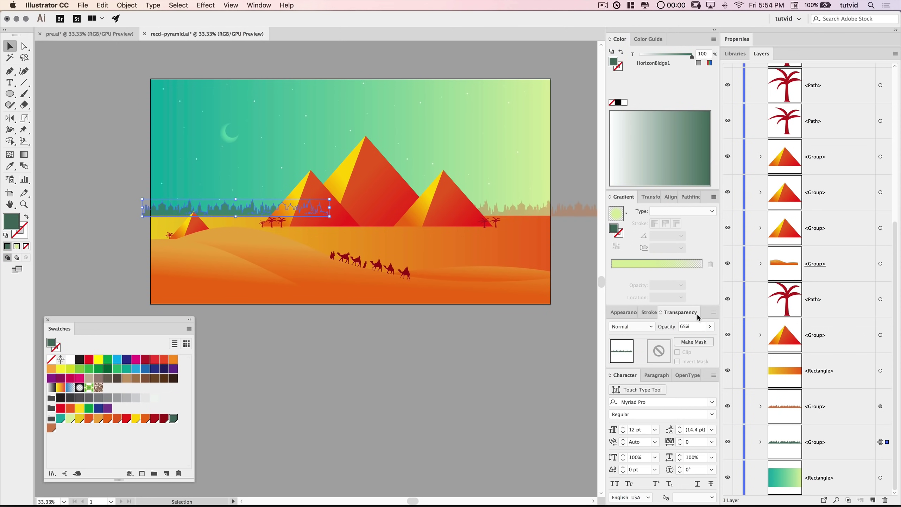
pyautogui.write('45')
pyautogui.press('Return')
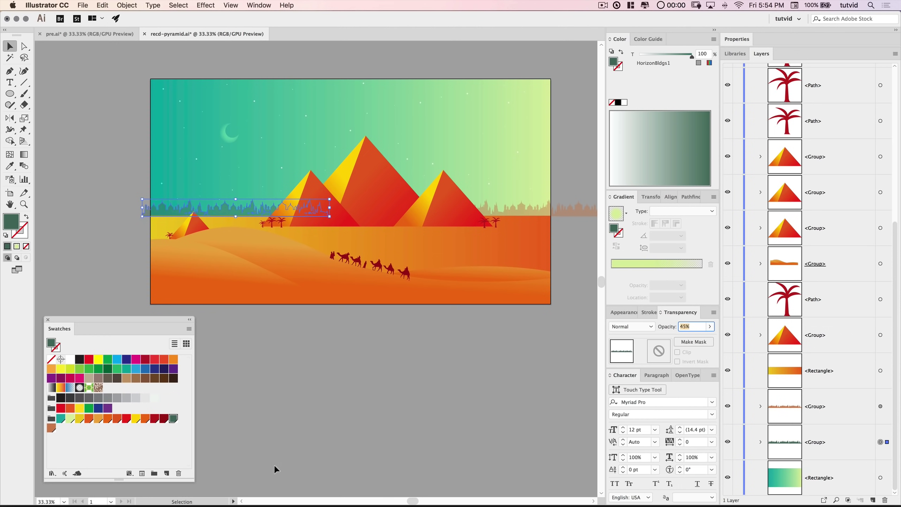
pyautogui.click(279, 468)
pyautogui.moveTo(354, 398); pyautogui.dragTo(358, 410)
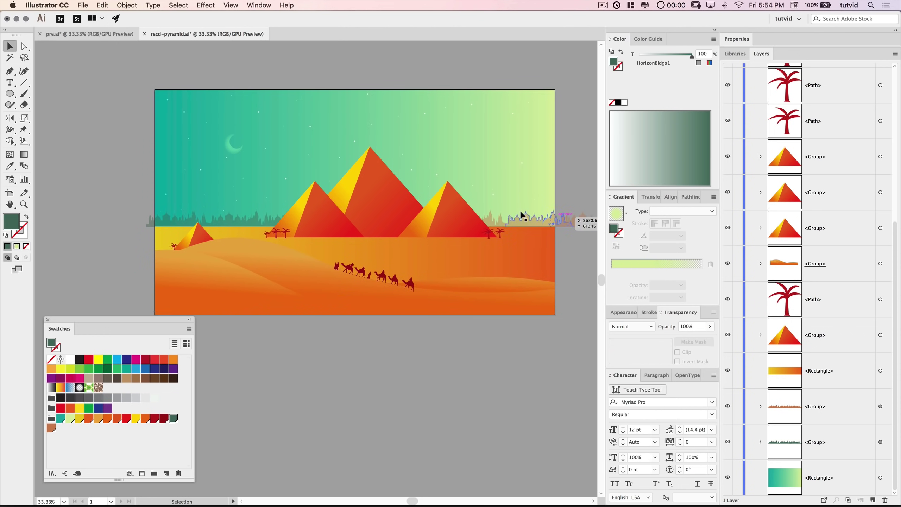
# - Collapse Layer 1 and rename it Comp
pyautogui.scroll(10, 819, 237)
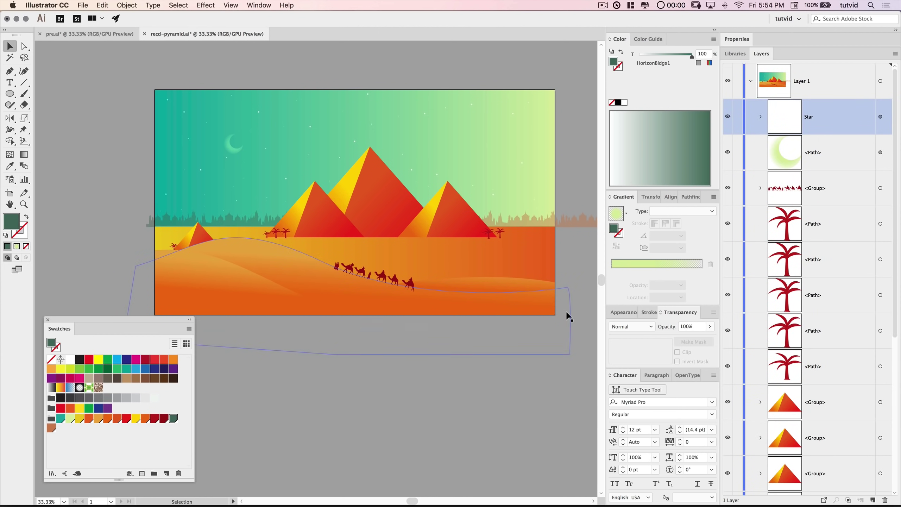
pyautogui.click(751, 82)
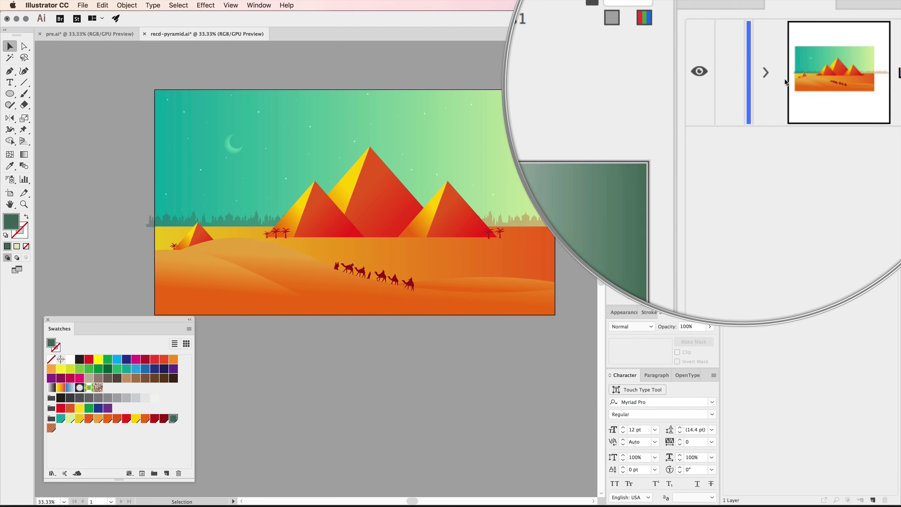
pyautogui.doubleClick(805, 84)
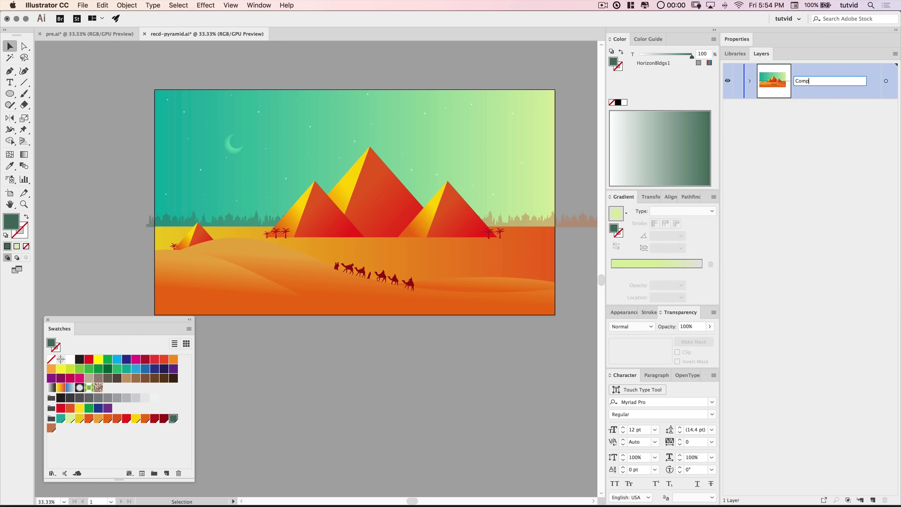
pyautogui.write('Comp')
pyautogui.press('Return')
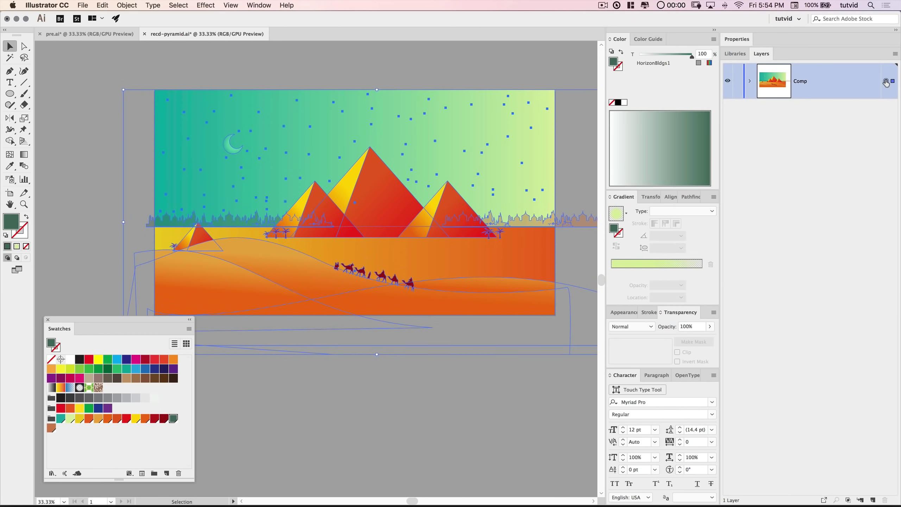
# - Target the whole Comp layer, create an opacity mask for it and start editing the mask
pyautogui.click(886, 82)
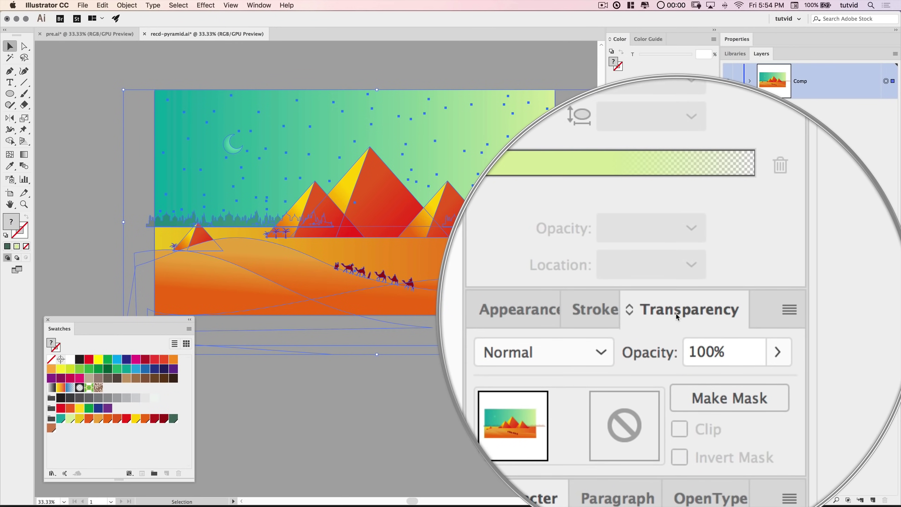
pyautogui.click(694, 342)
pyautogui.click(657, 352)
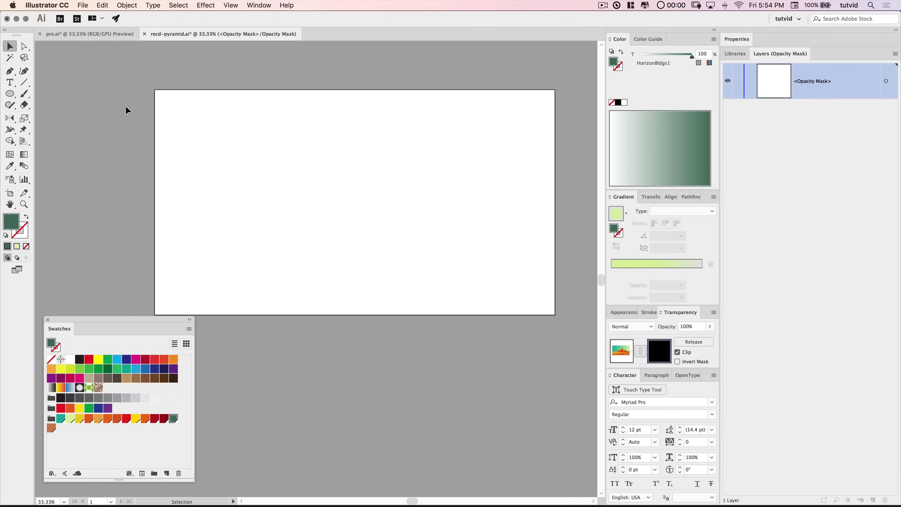
# - Create an artboard-sized rectangle 2560 px wide inside the opacity mask and fill it with white
pyautogui.moveTo(10, 94); pyautogui.dragTo(40, 97)
pyautogui.click(295, 185)
pyautogui.write('2560')
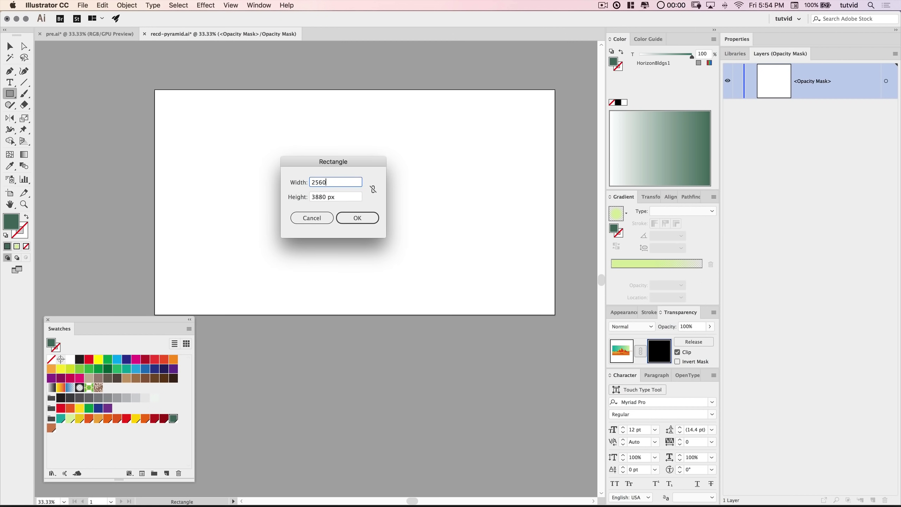
pyautogui.press('Tab')
pyautogui.write('1')
pyautogui.press('Return')
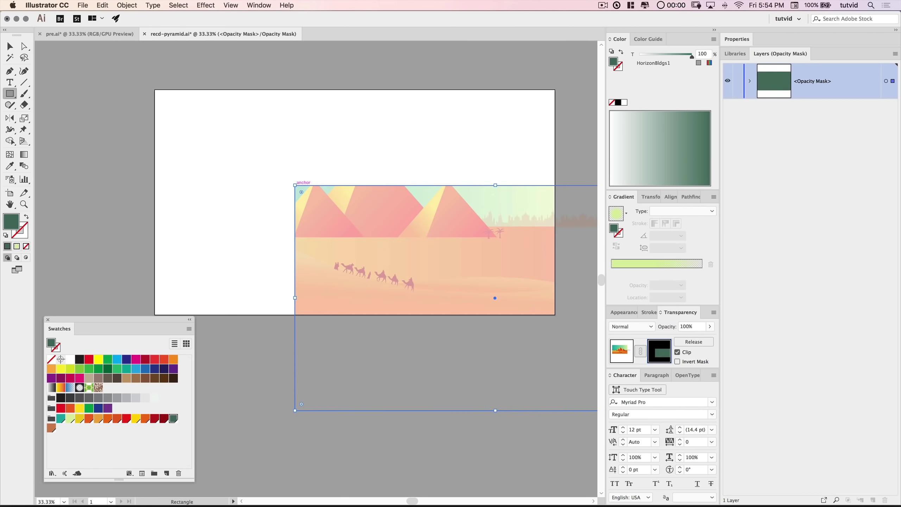
pyautogui.click(73, 359)
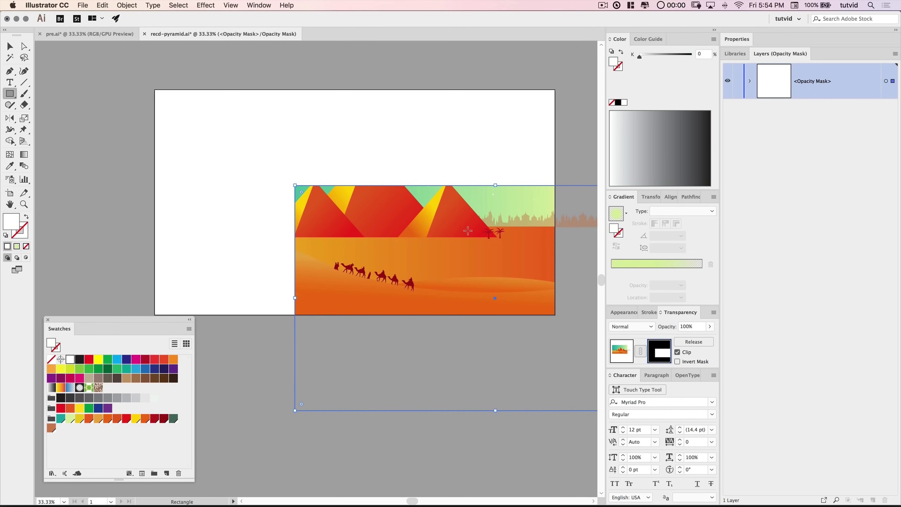
# - Center the white mask rectangle horizontally and vertically on the artboard
pyautogui.click(670, 197)
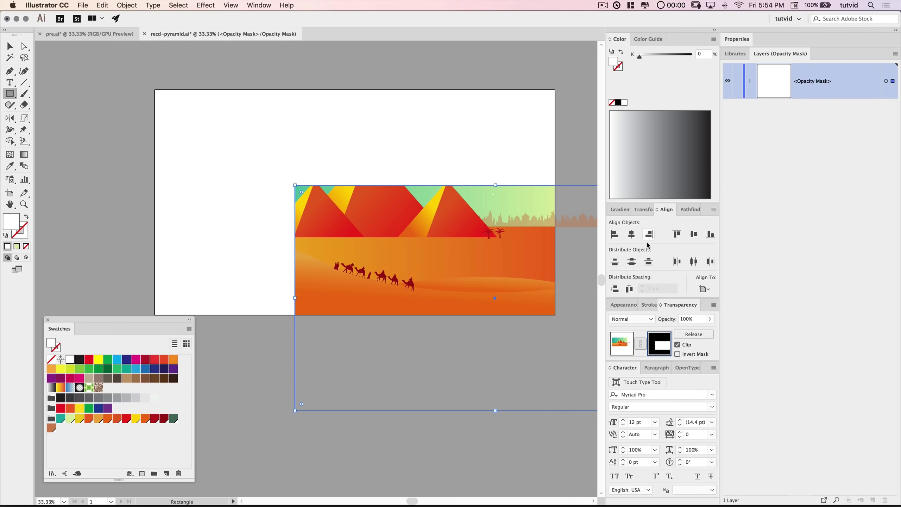
pyautogui.click(632, 235)
pyautogui.click(694, 235)
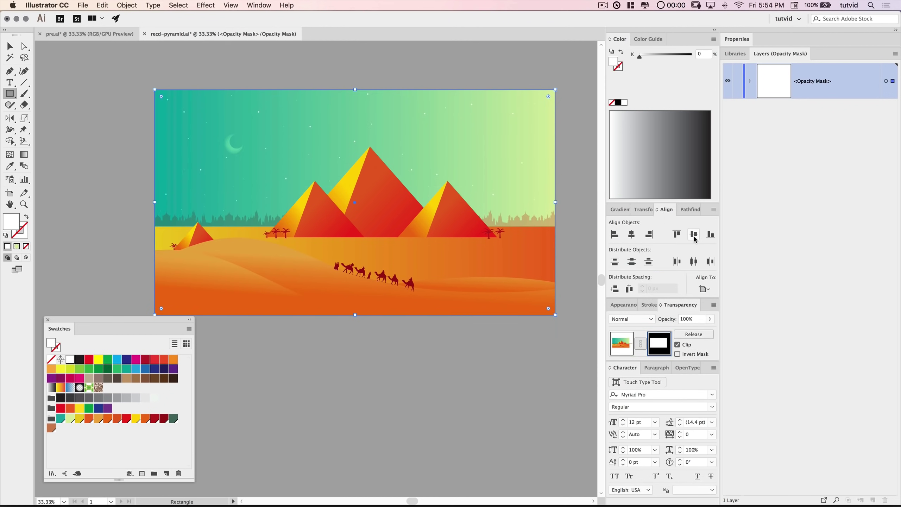
pyautogui.press('v')
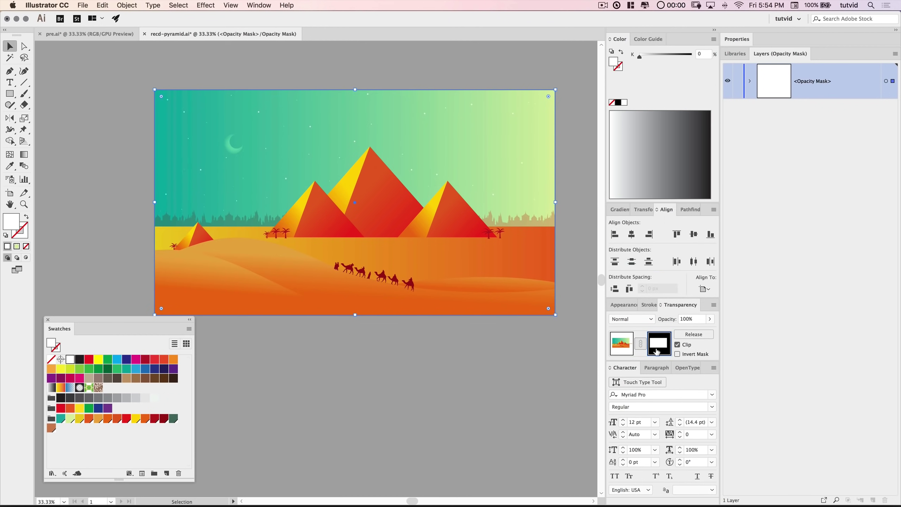
# - Leave opacity mask editing by returning to the Comp layer's artwork, and deselect everything
pyautogui.click(628, 346)
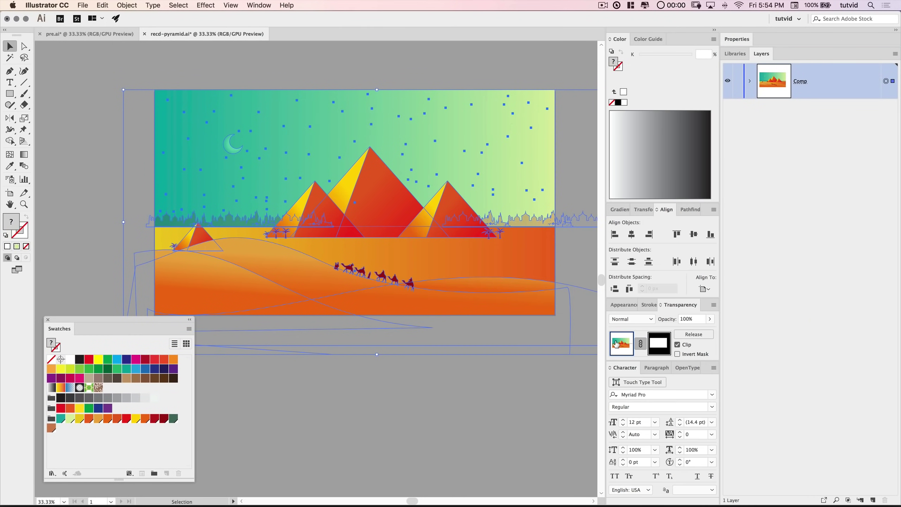
pyautogui.click(799, 130)
pyautogui.click(505, 408)
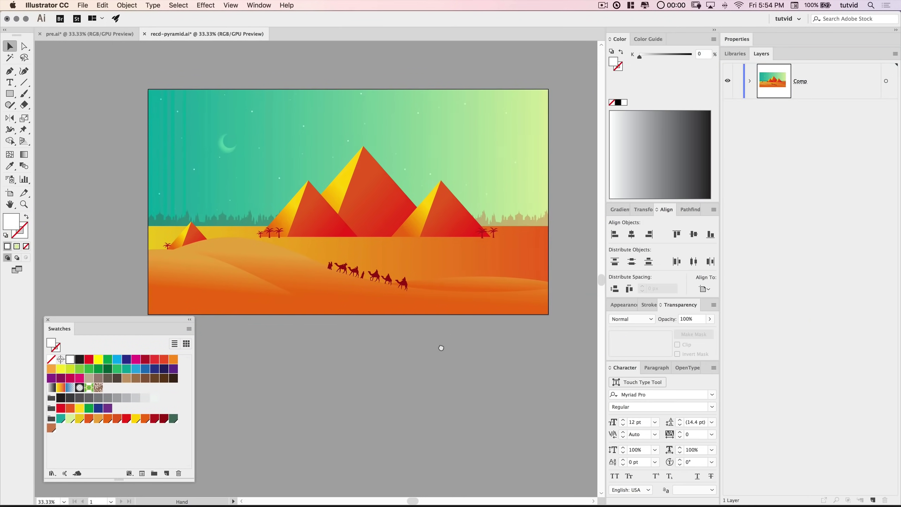
# - Examine the masked illustration in full-screen view with the panels hidden, at 100% and 66.67% zoom
pyautogui.scroll(2, 441, 365)
pyautogui.press('Tab')
pyautogui.press('f')
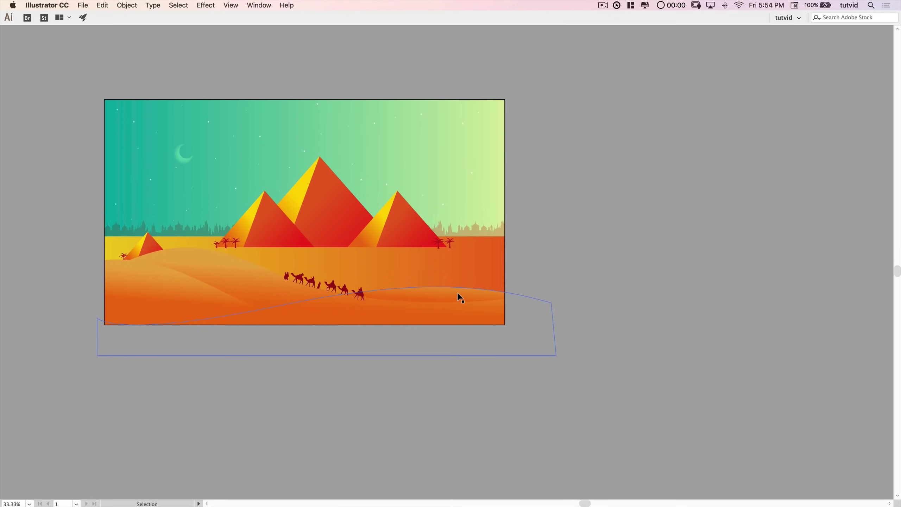
pyautogui.press('a')
pyautogui.press('super+1')
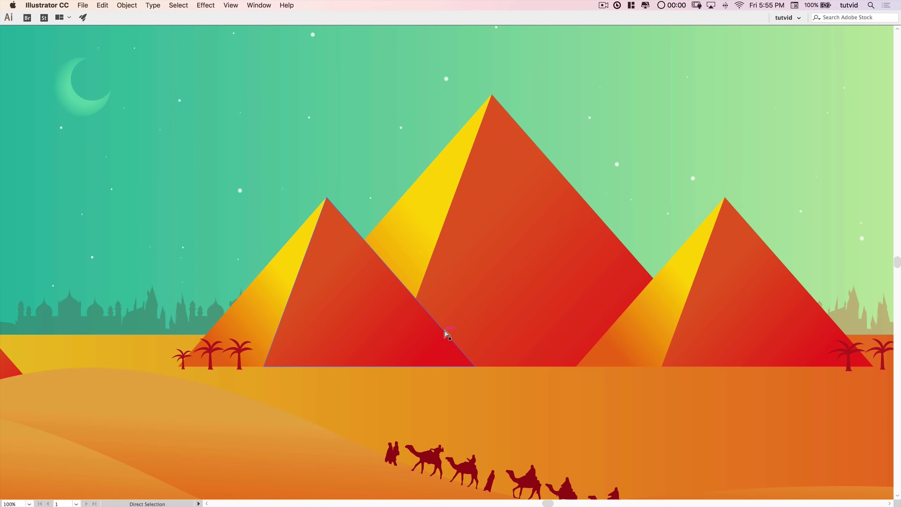
pyautogui.press('super+minus')
pyautogui.press('f')
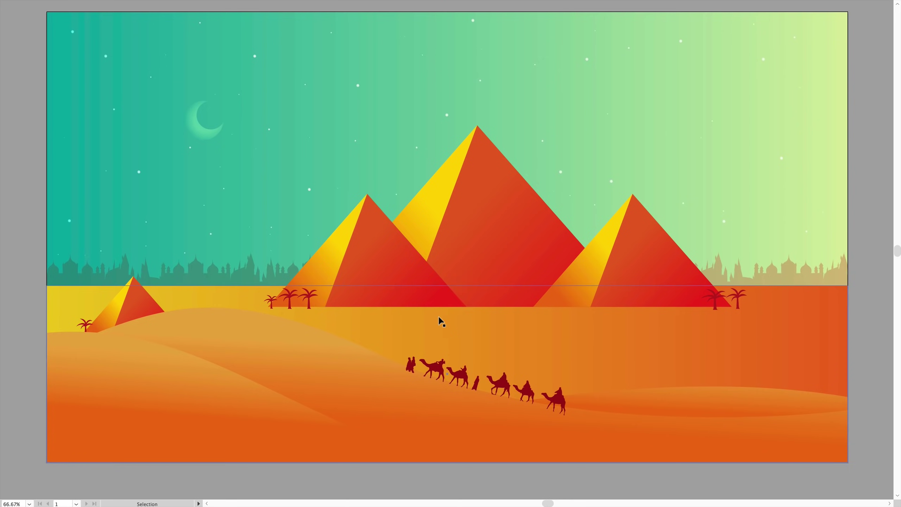